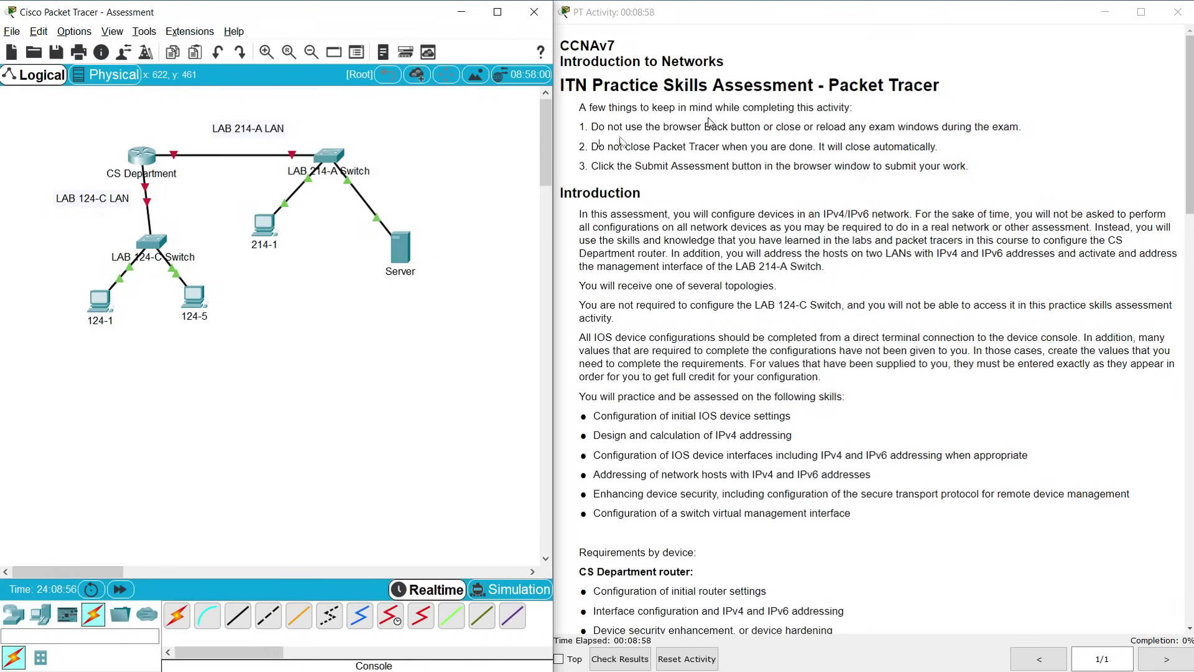
Read the exam rules and Introduction, then scroll down to the full Addressing Table
drag(645, 128, 961, 166)
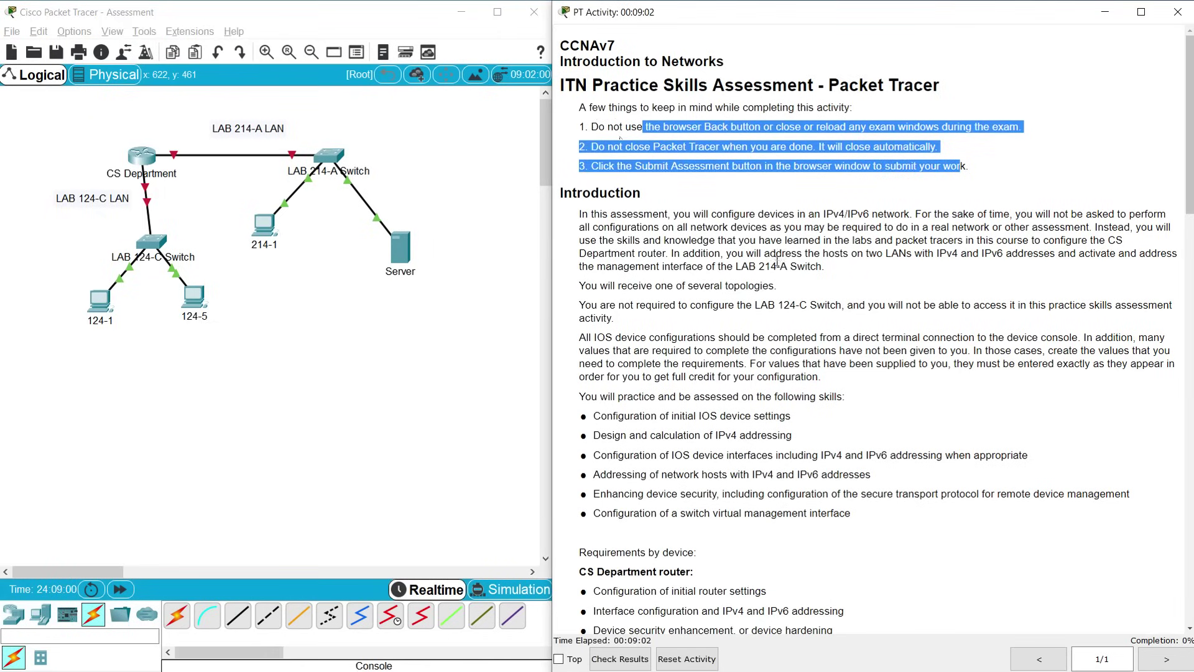
drag(605, 213, 828, 386)
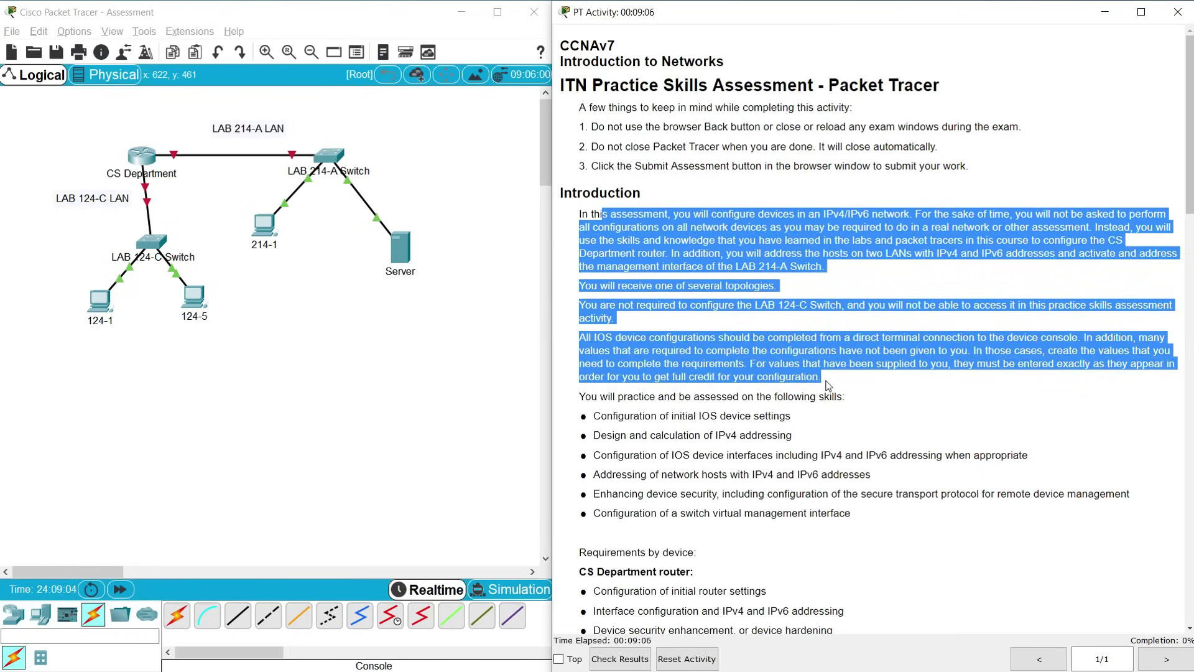
click(610, 410)
scroll(606, 410, down, 3)
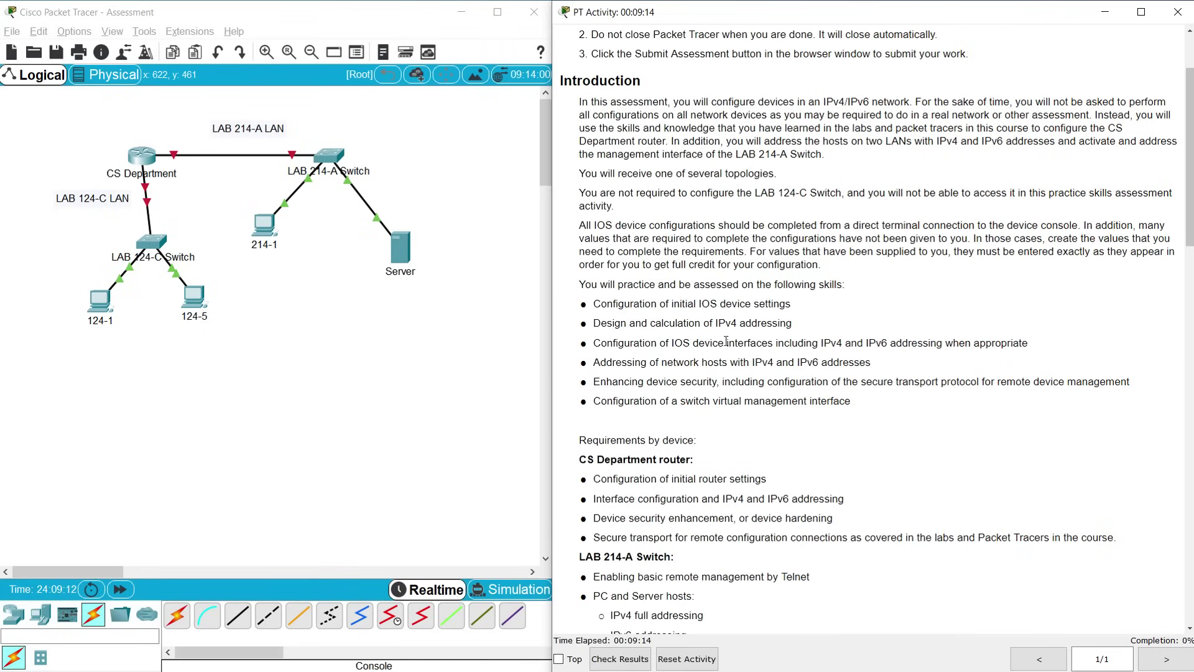
scroll(722, 344, down, 2)
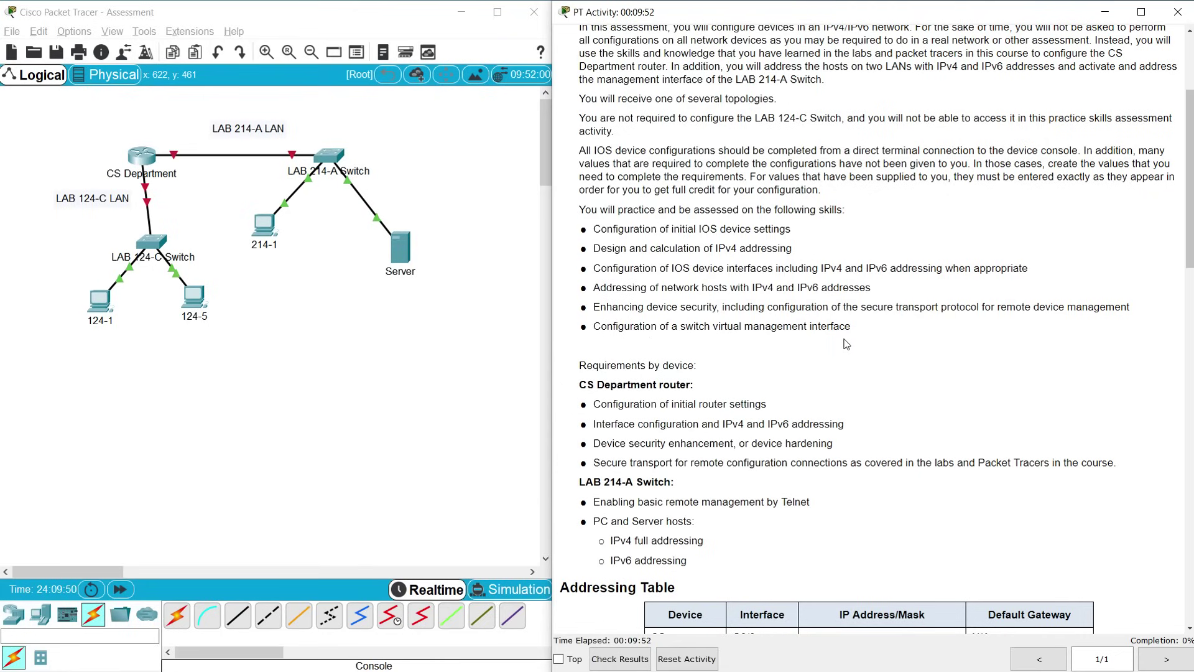
scroll(777, 404, down, 3)
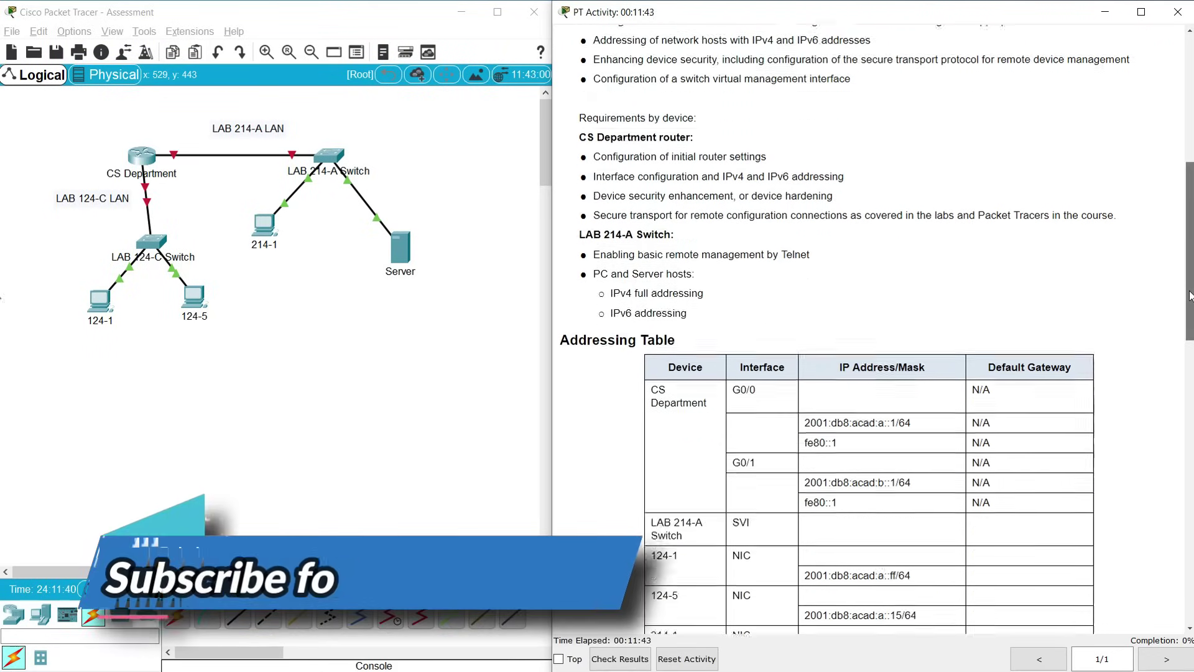
scroll(990, 315, down, 3)
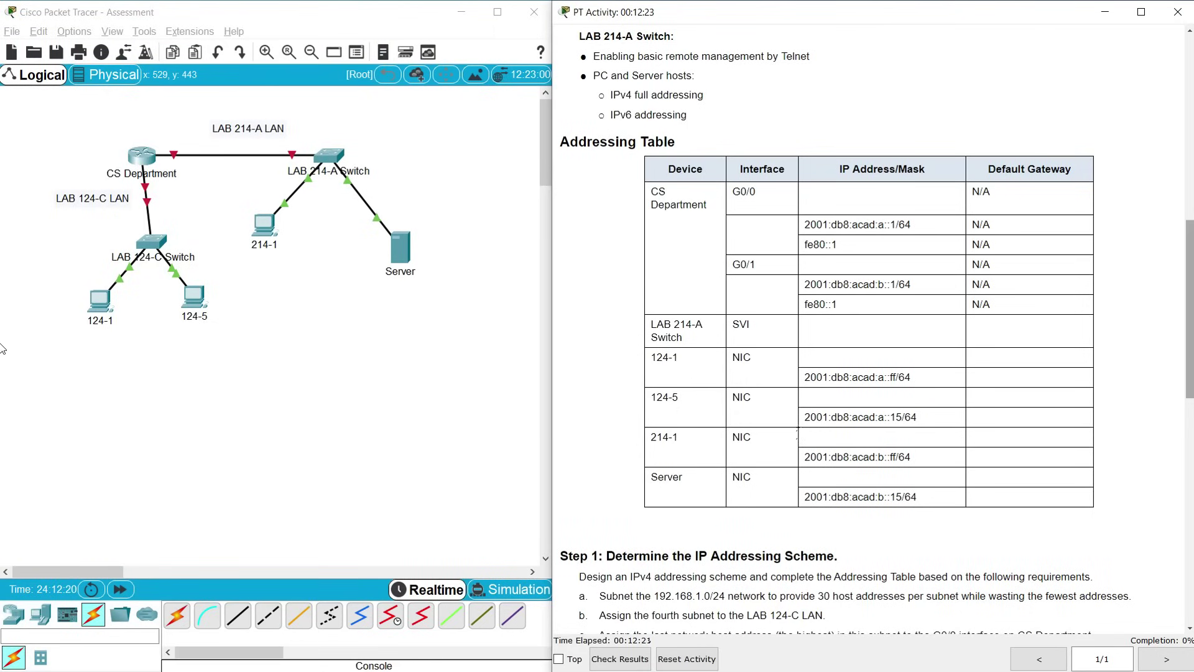
Scroll the activity instructions down to Step 1's addressing requirements
scroll(670, 545, down, 5)
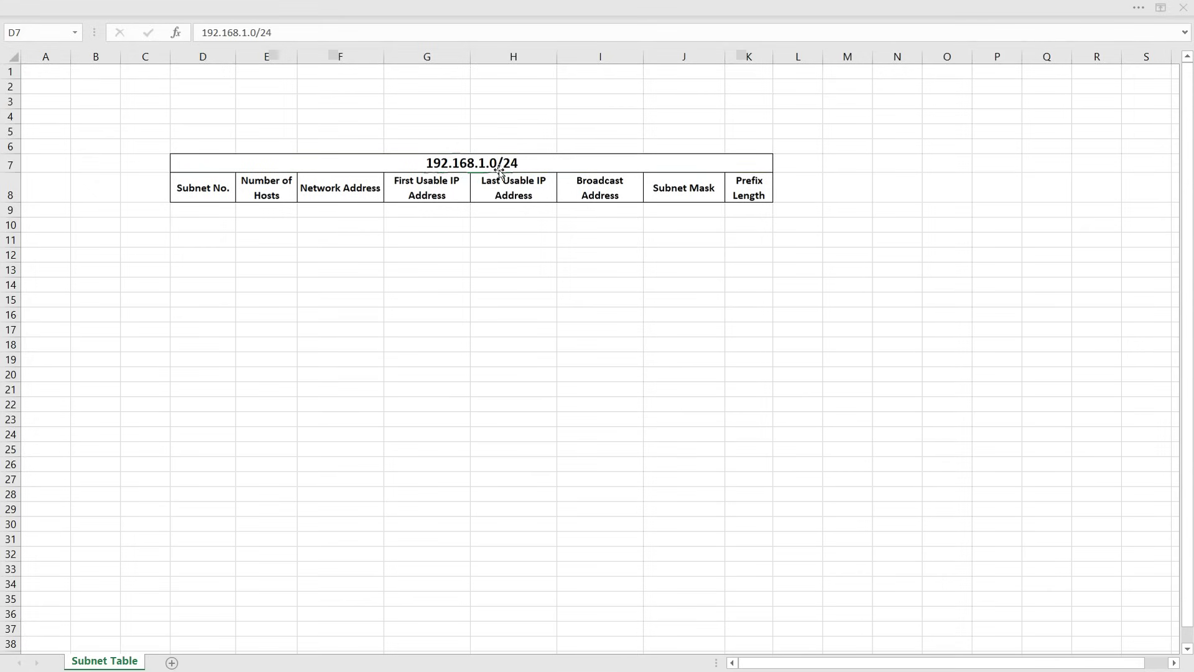
Go over the 192.168.1.0/24 Subnet Table headings from Number of Hosts to Prefix Length
click(501, 168)
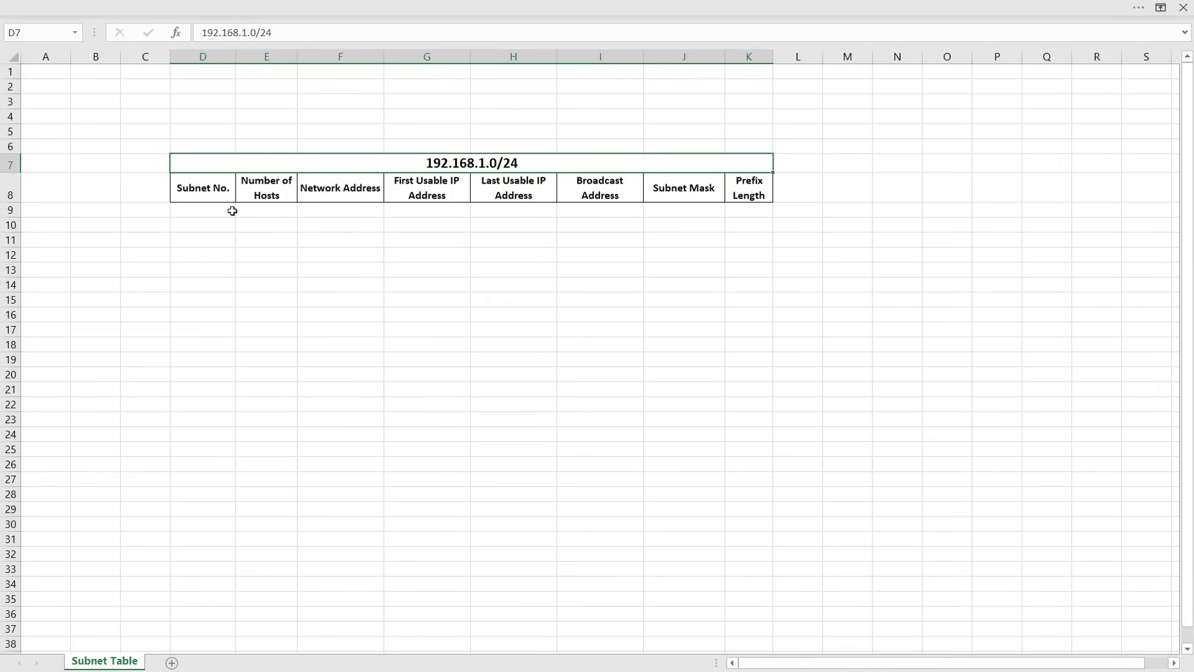
click(267, 210)
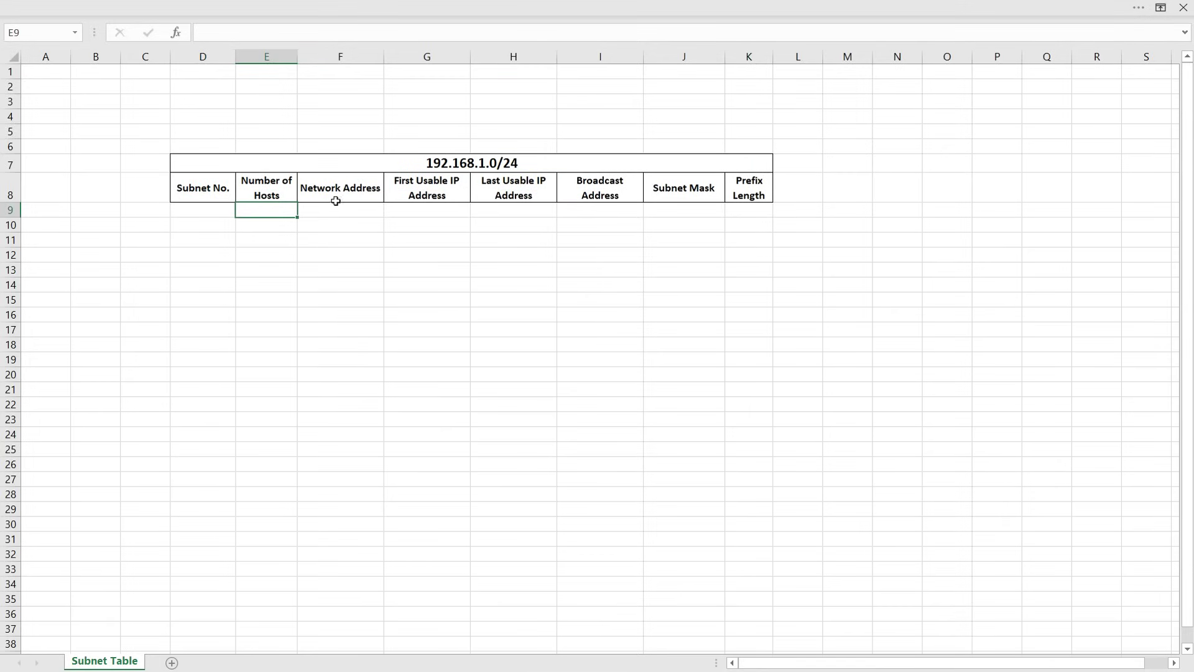
click(413, 193)
click(494, 193)
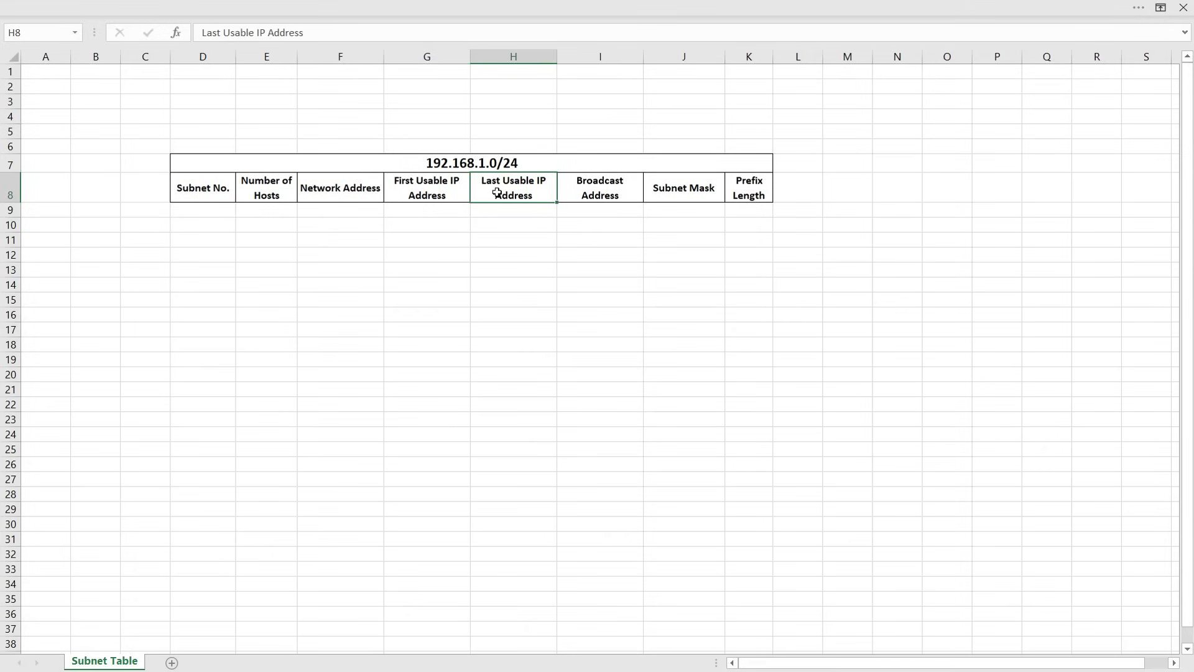
click(583, 196)
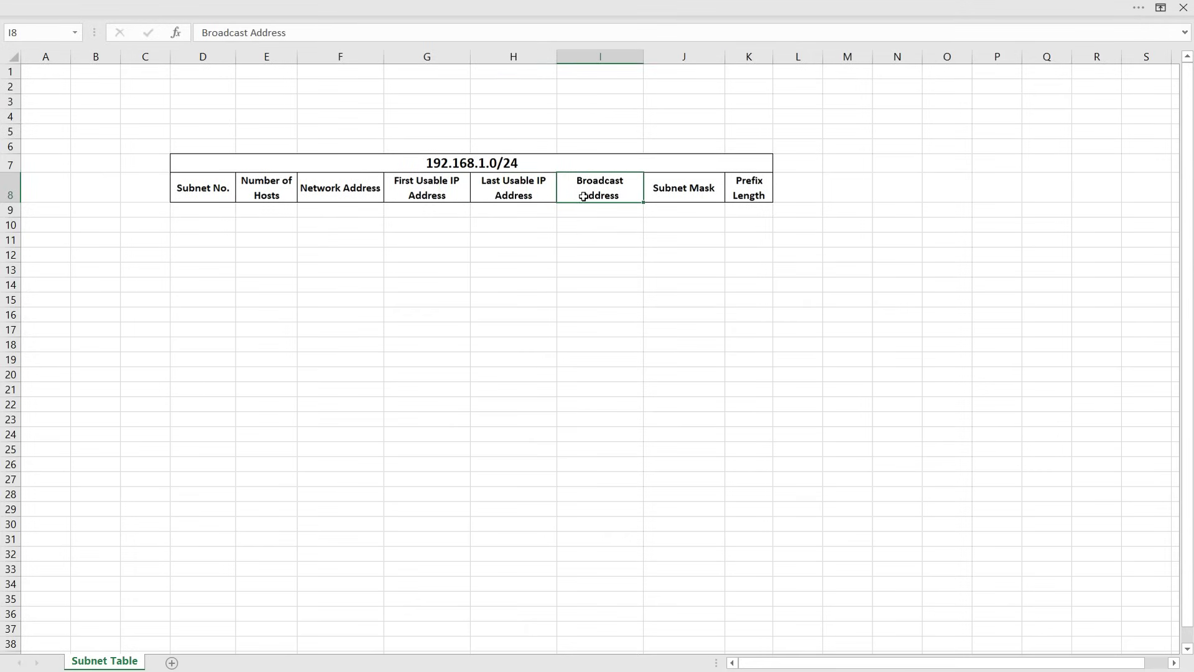
click(676, 195)
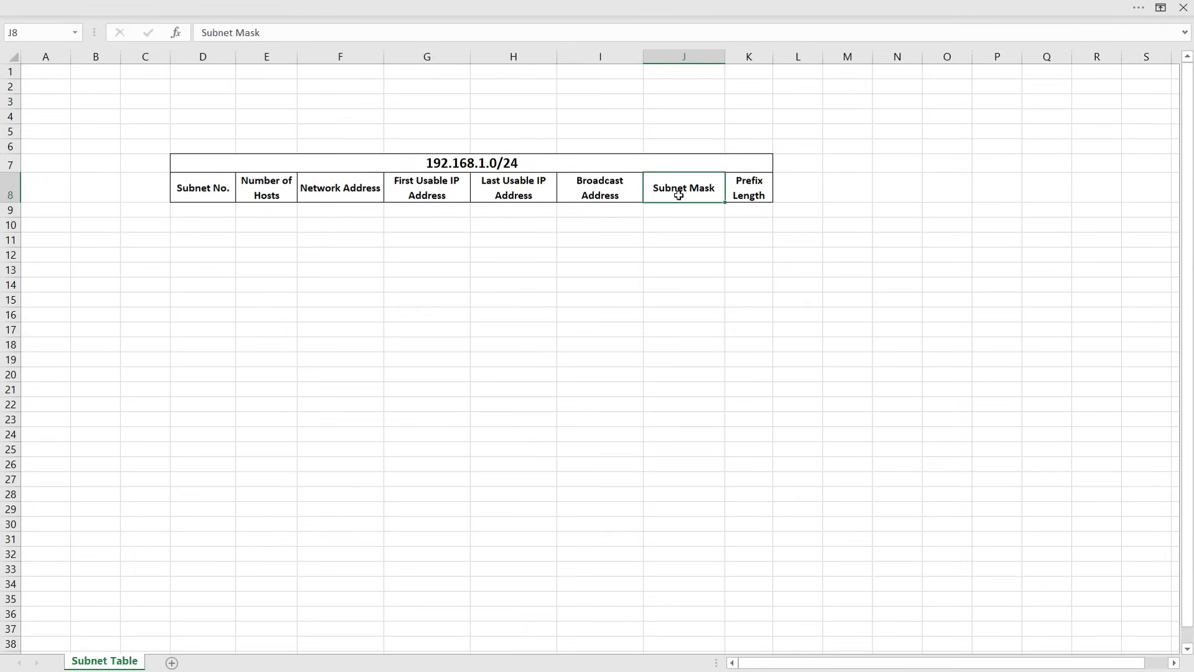
click(744, 193)
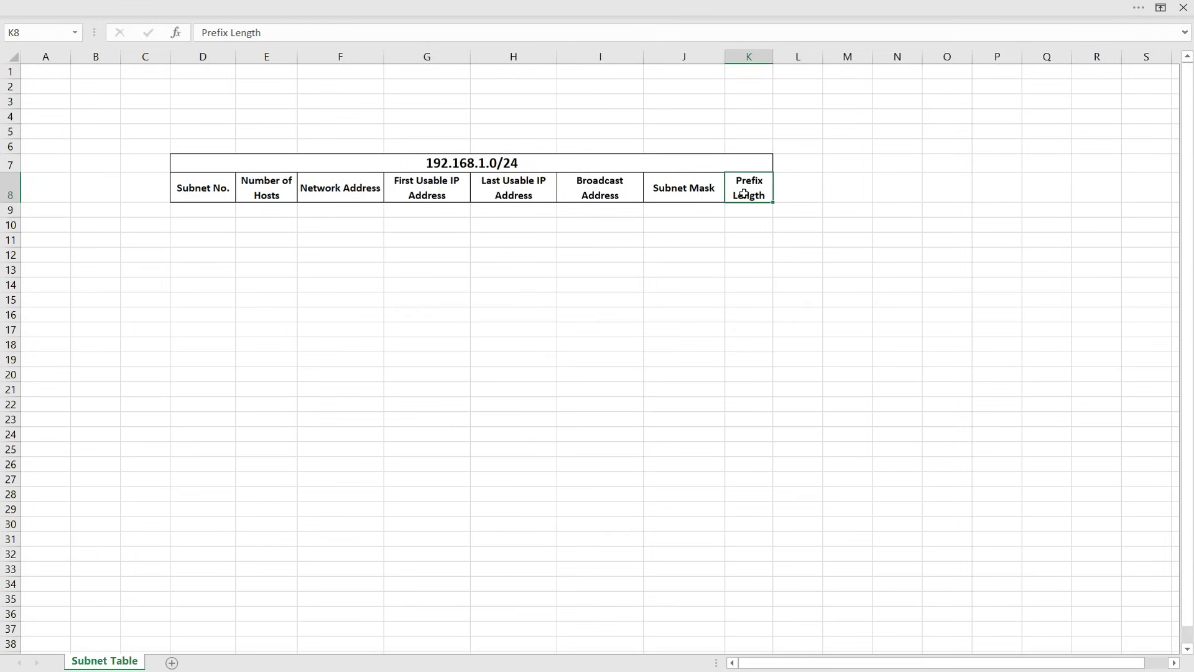
click(740, 329)
key(alt+Tab)
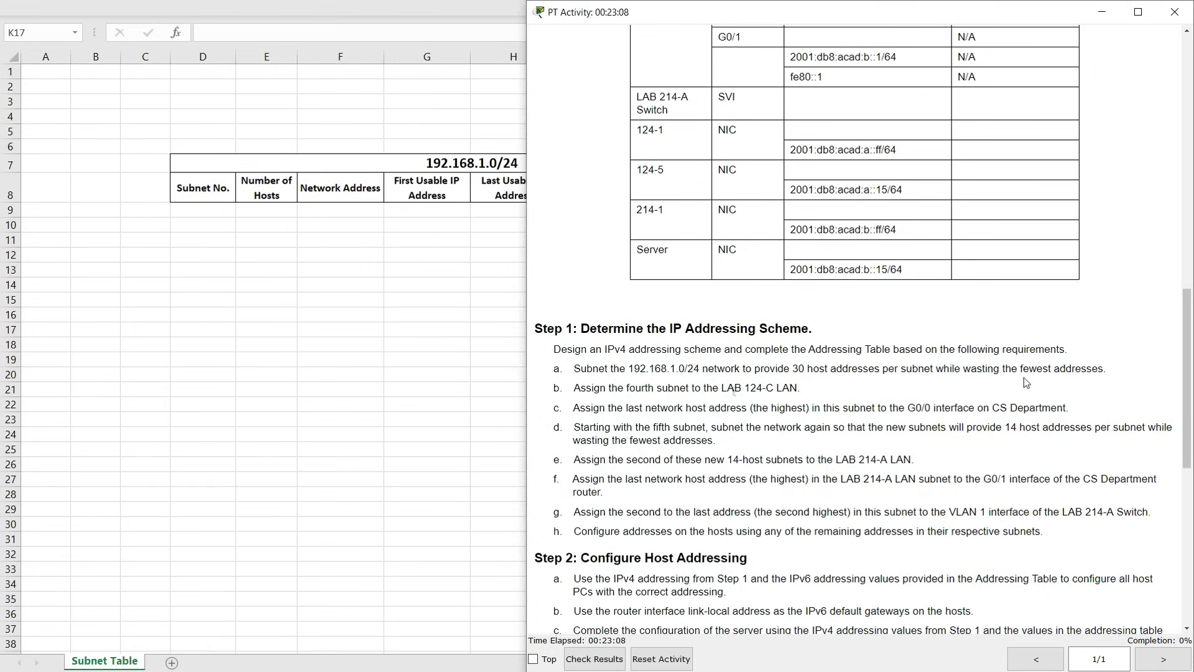
Enter 30 as Subnet 1's number of hosts in E9
key(alt+Tab)
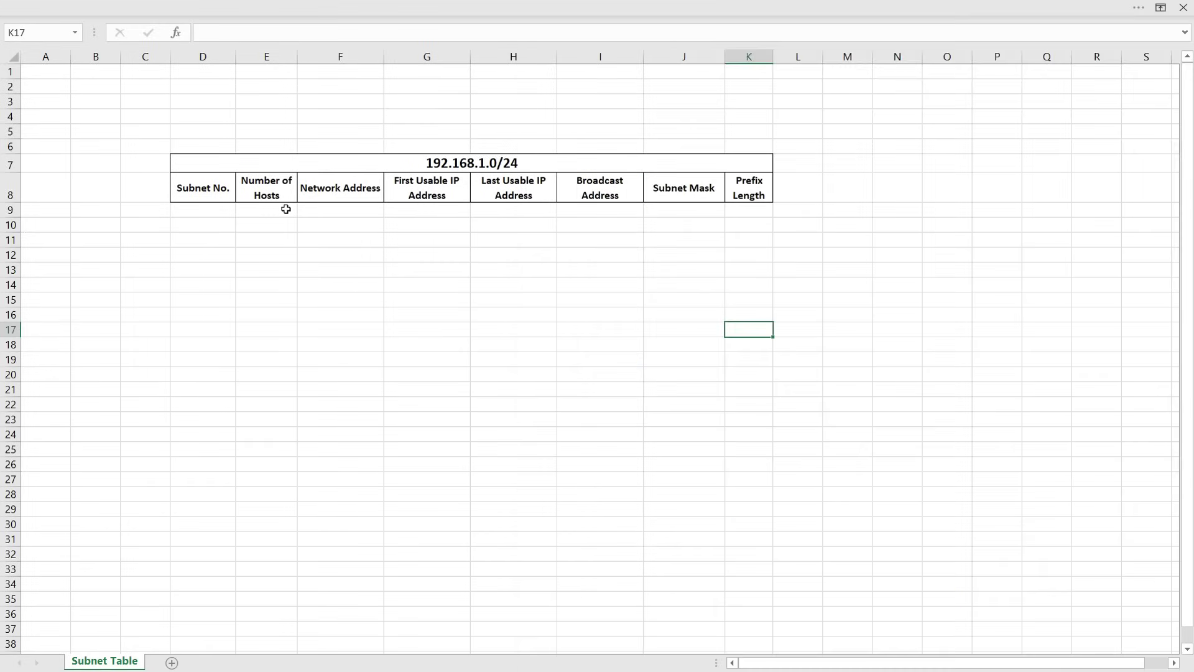
click(277, 210)
text(30)
click(337, 253)
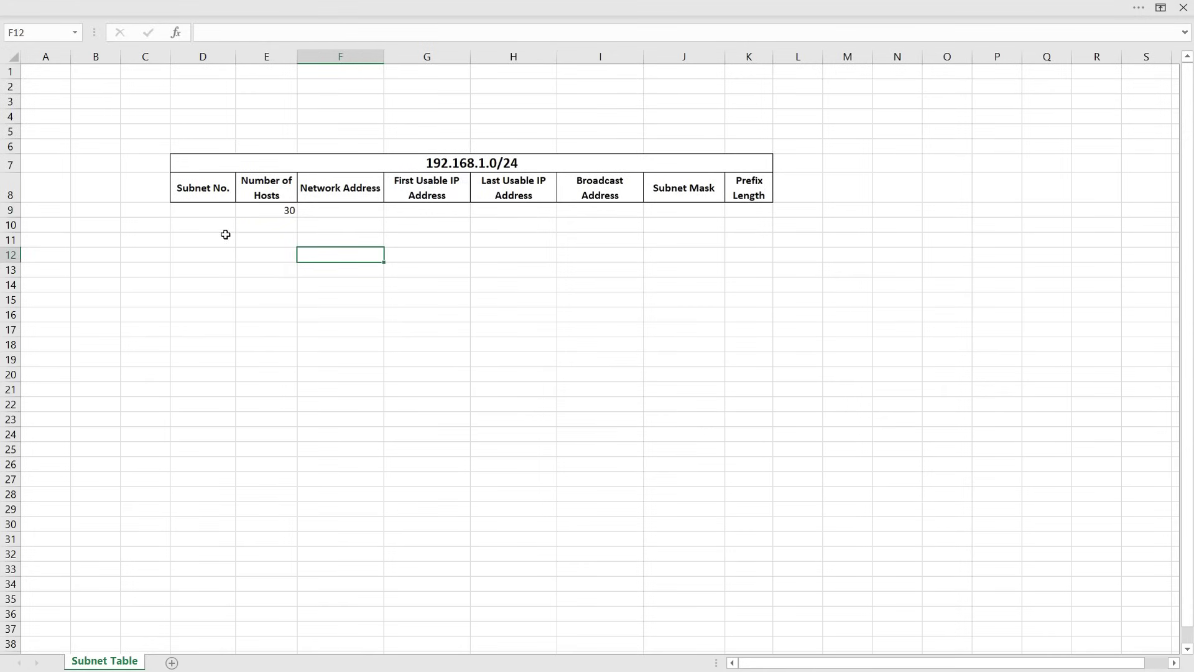
Label D9 and D10 Subnet 1 and Subnet 2, then extend the labels to Subnet 8
click(213, 213)
text(Sun)
key(BackSpace)
text(bn)
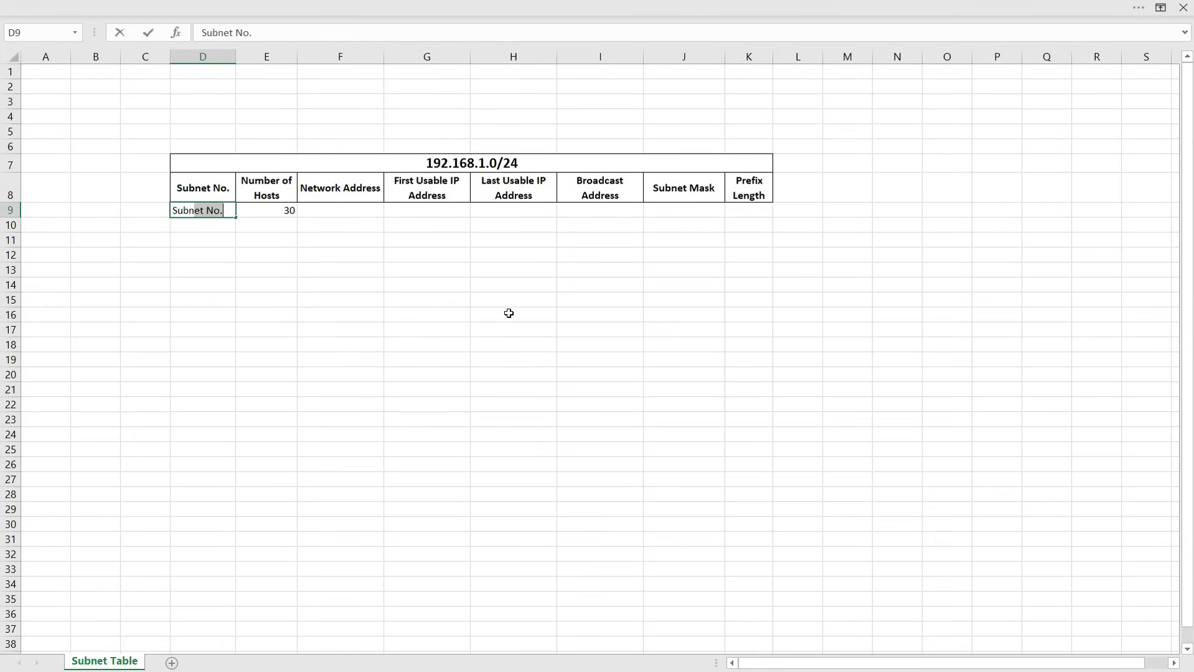
text(et 1)
key(Return)
text(Subnet 2)
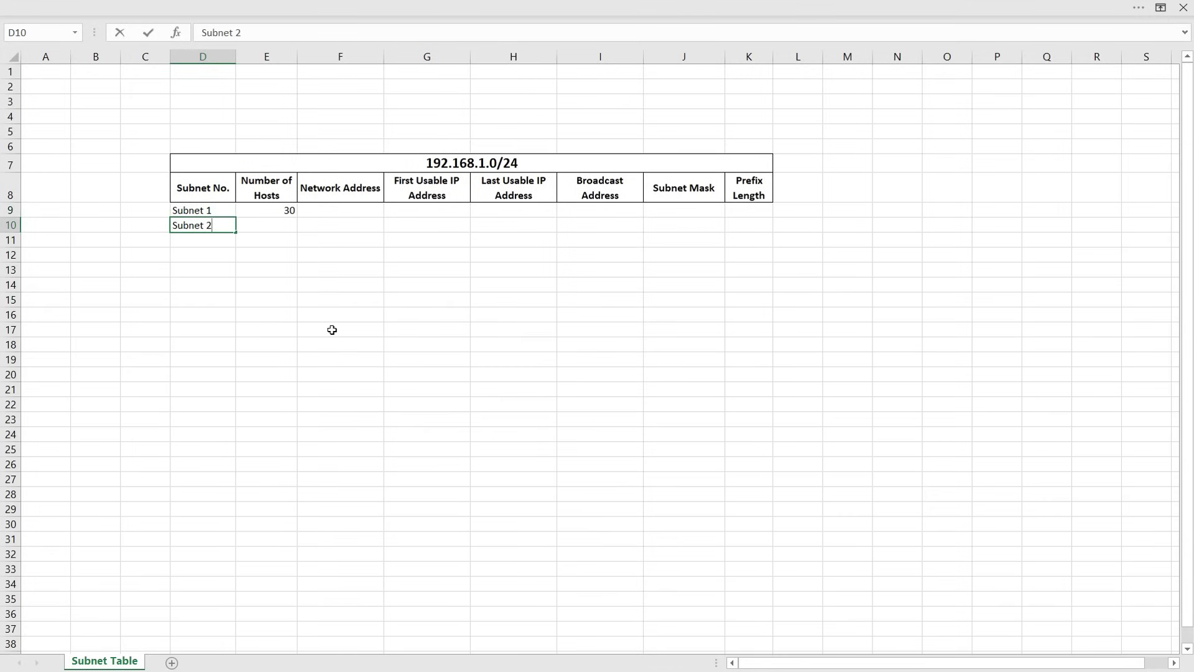
click(332, 329)
drag(210, 211, 221, 321)
click(317, 300)
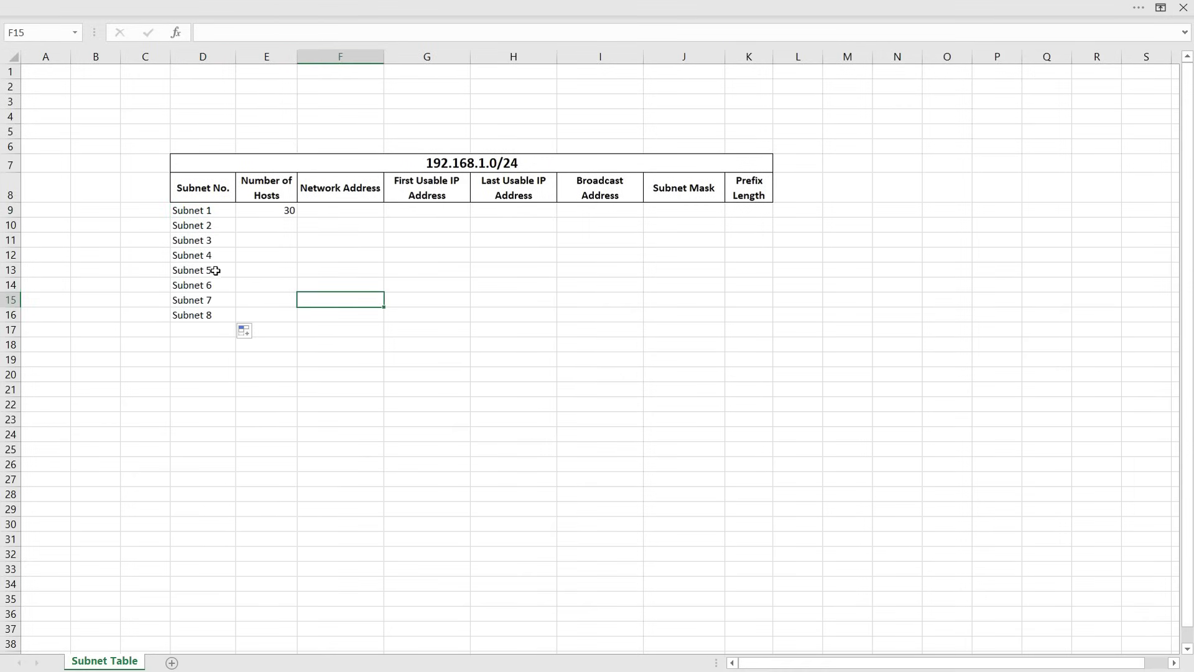
Fill 30 hosts down the Number of Hosts column through Subnet 8
click(274, 227)
key(ctrl+d)
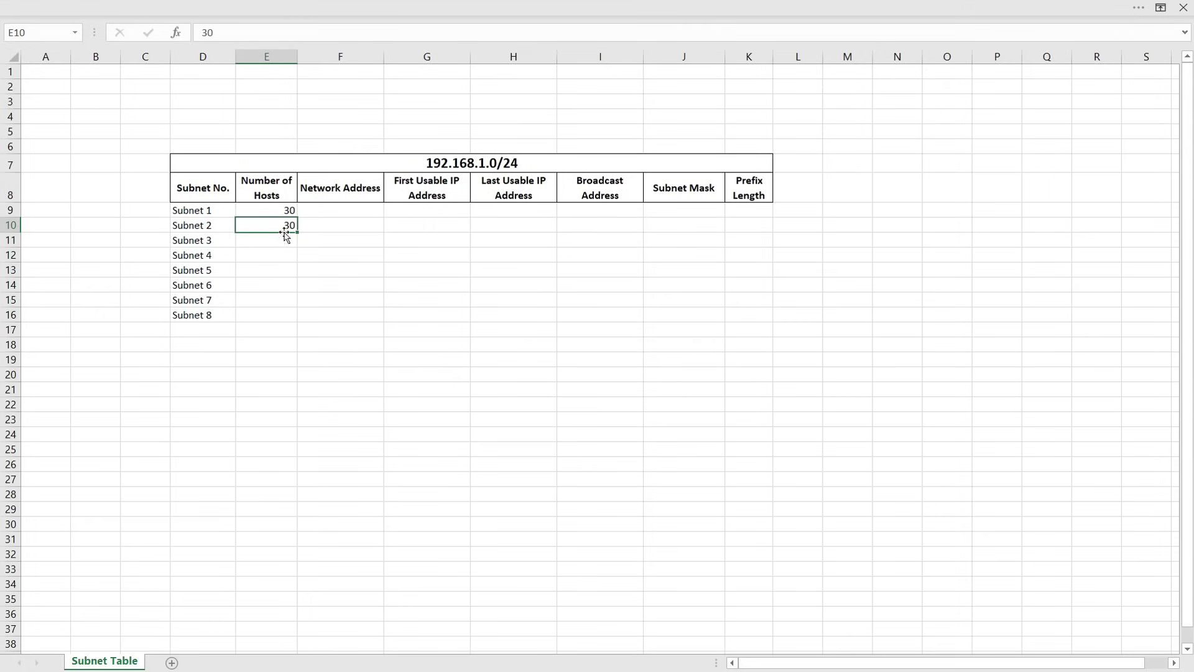
drag(282, 211, 285, 319)
click(421, 317)
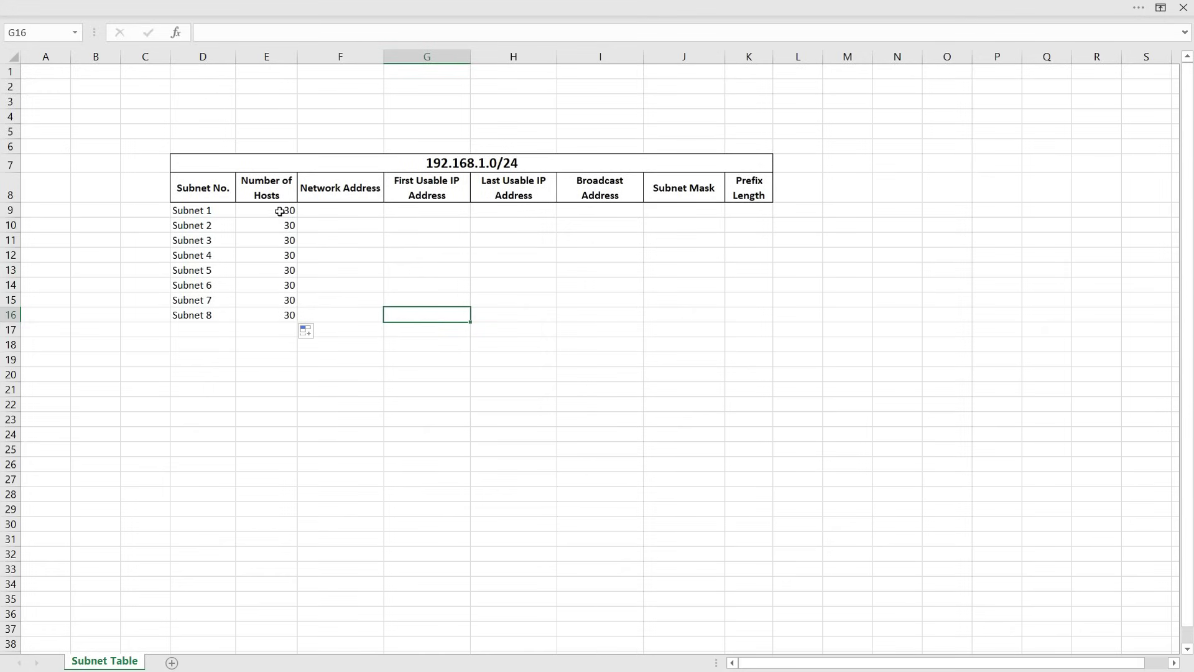
drag(203, 211, 286, 317)
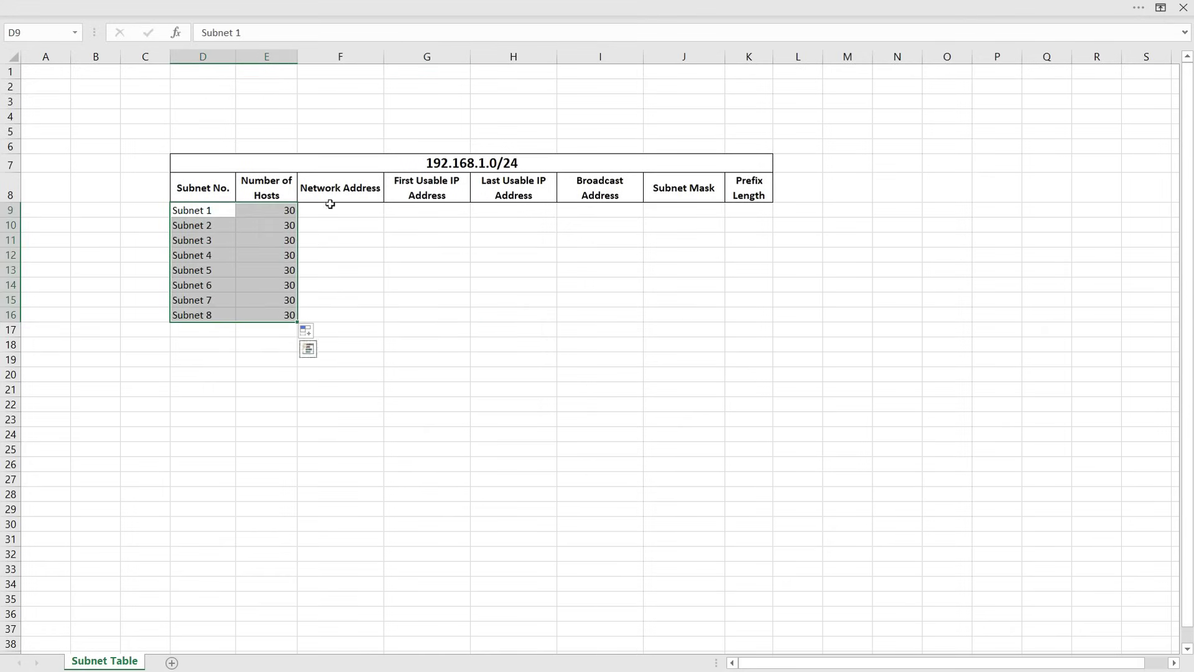
Enter Subnet 1's network 192.168.1.0, first usable 192.168.1.1 and broadcast 192.168.1.31
click(333, 225)
click(303, 210)
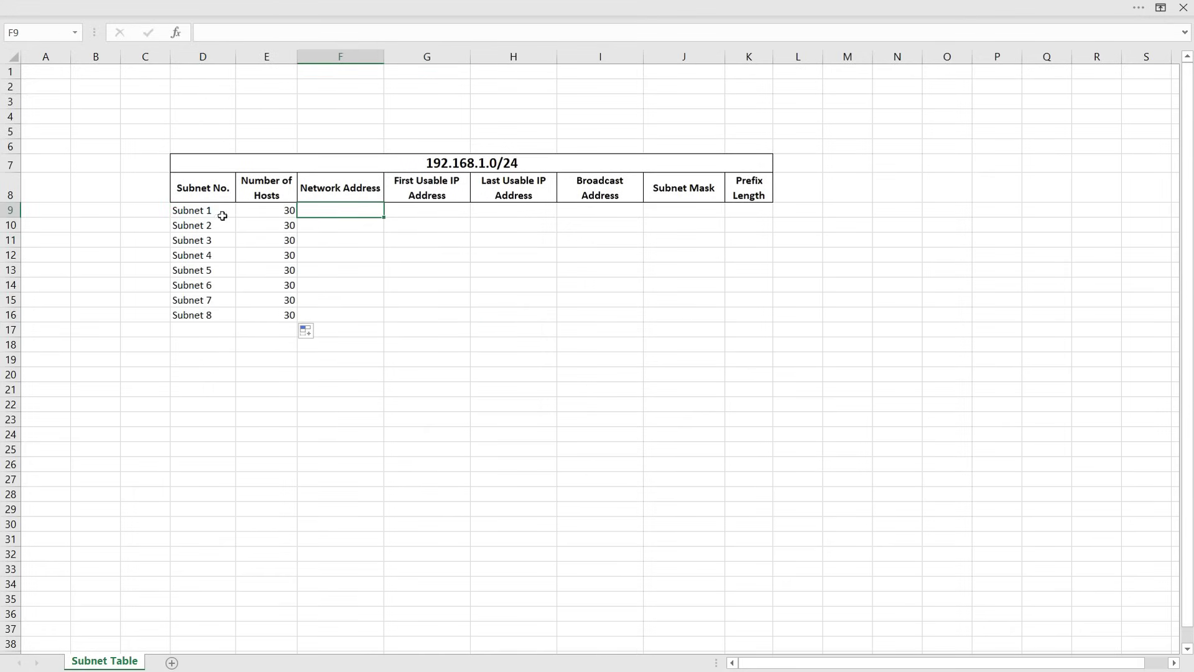
text(192.168.1.0)
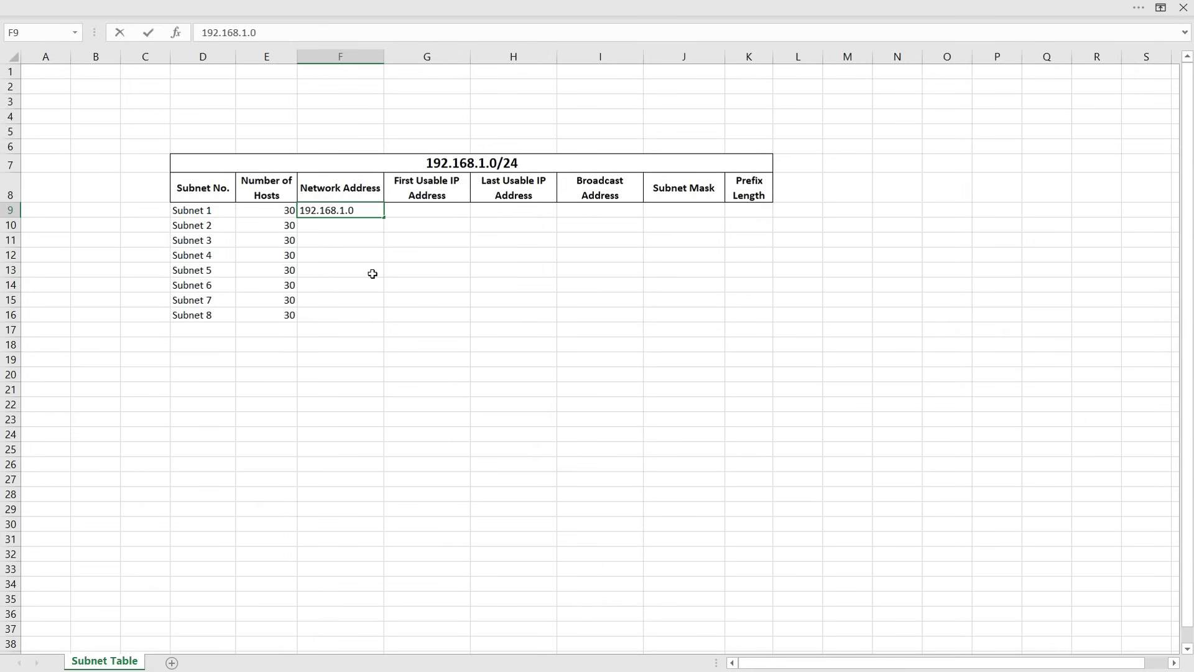
click(373, 274)
click(414, 210)
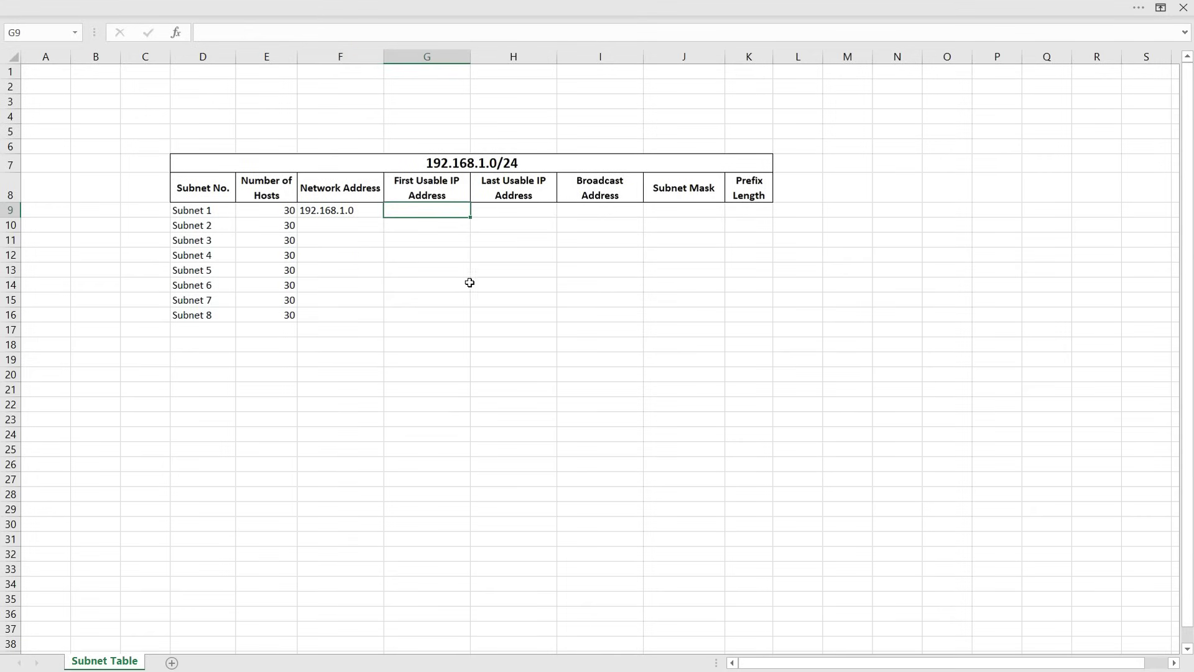
text(192.168.1.1)
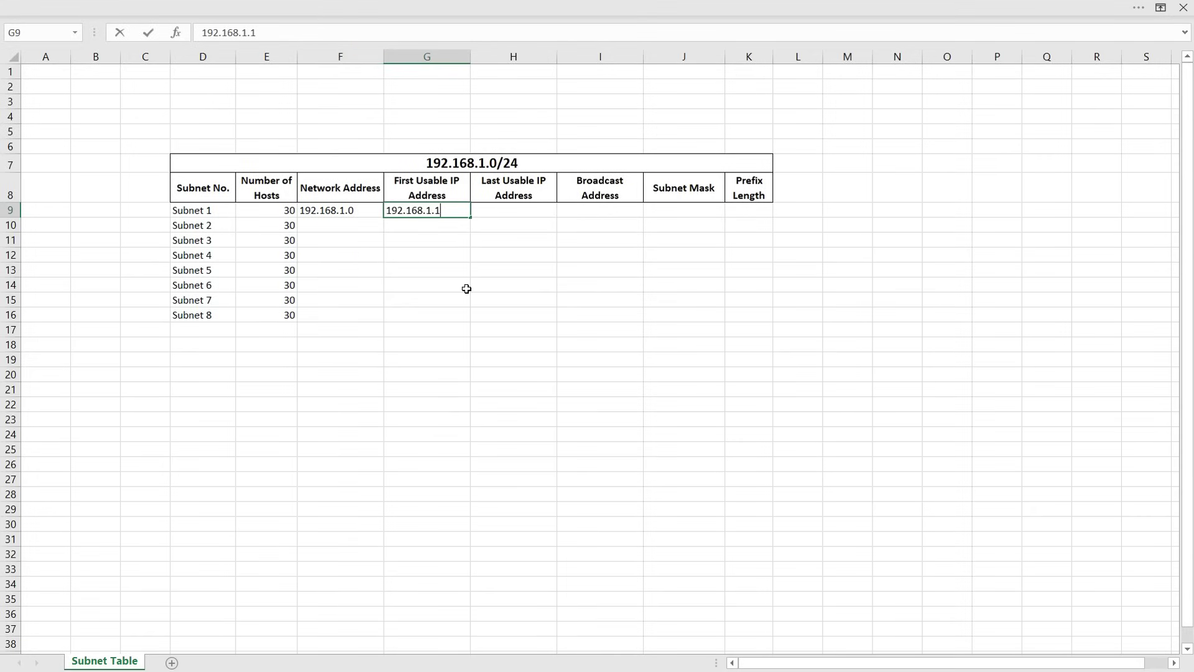
key(Return)
click(467, 288)
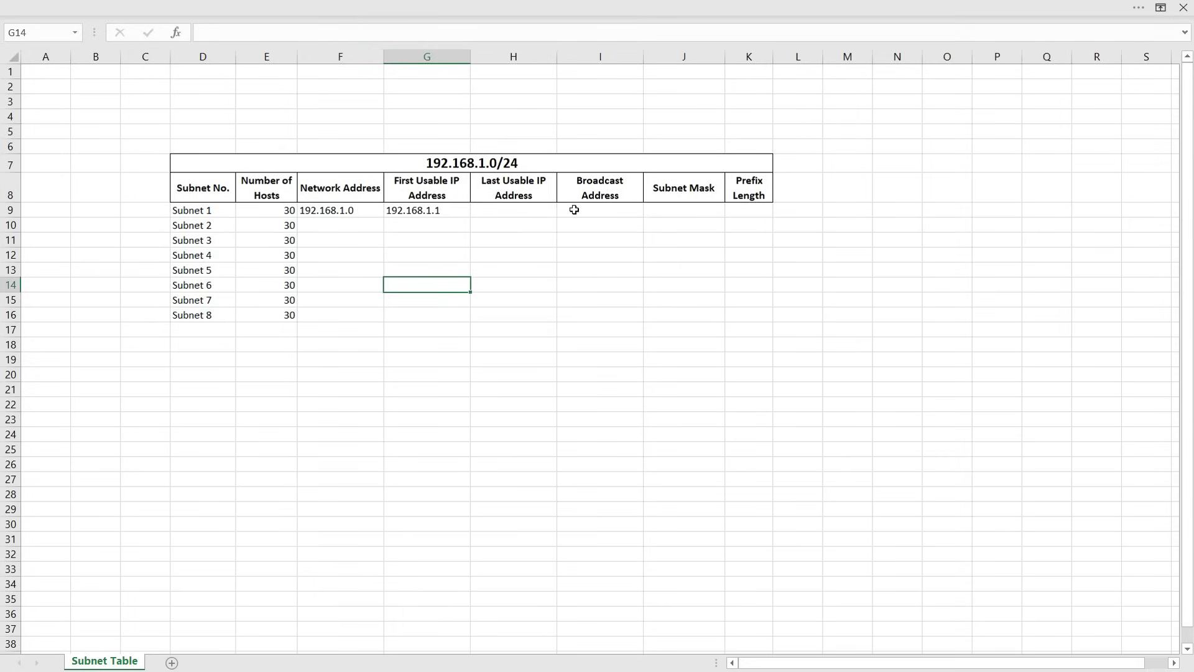
click(598, 211)
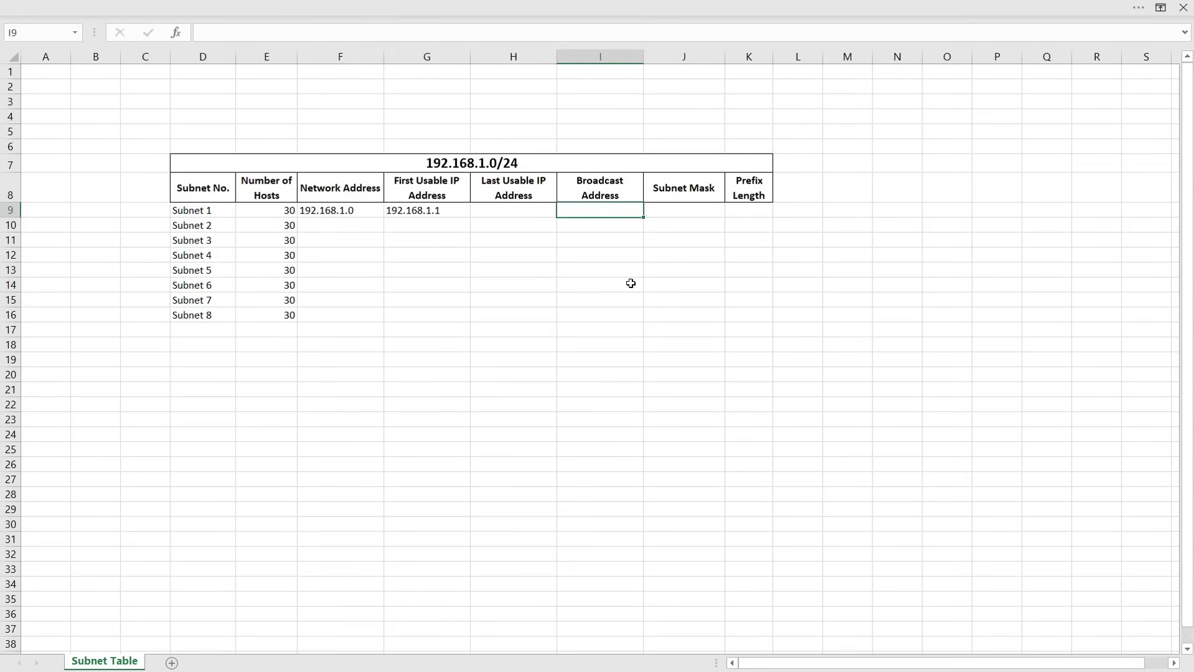
text(192.168.1.31)
click(631, 283)
Add last usable 192.168.1.30, mask 255.255.255.224 and prefix /27 to Subnet 1
click(524, 213)
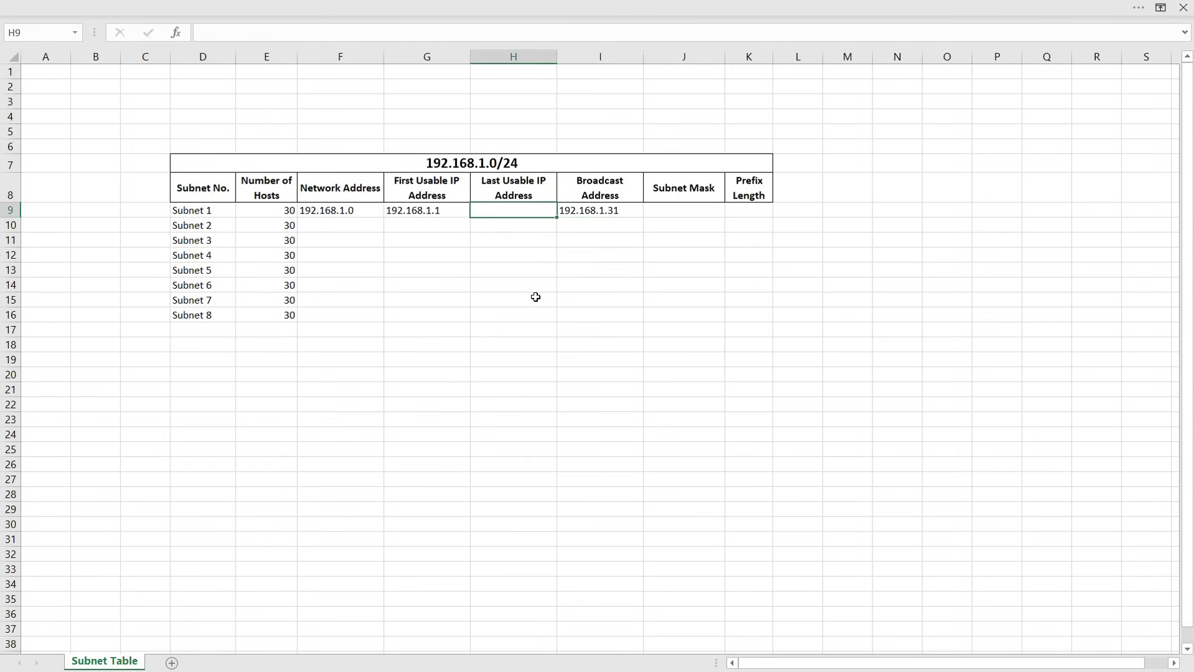
text(192.168.1.30)
click(528, 254)
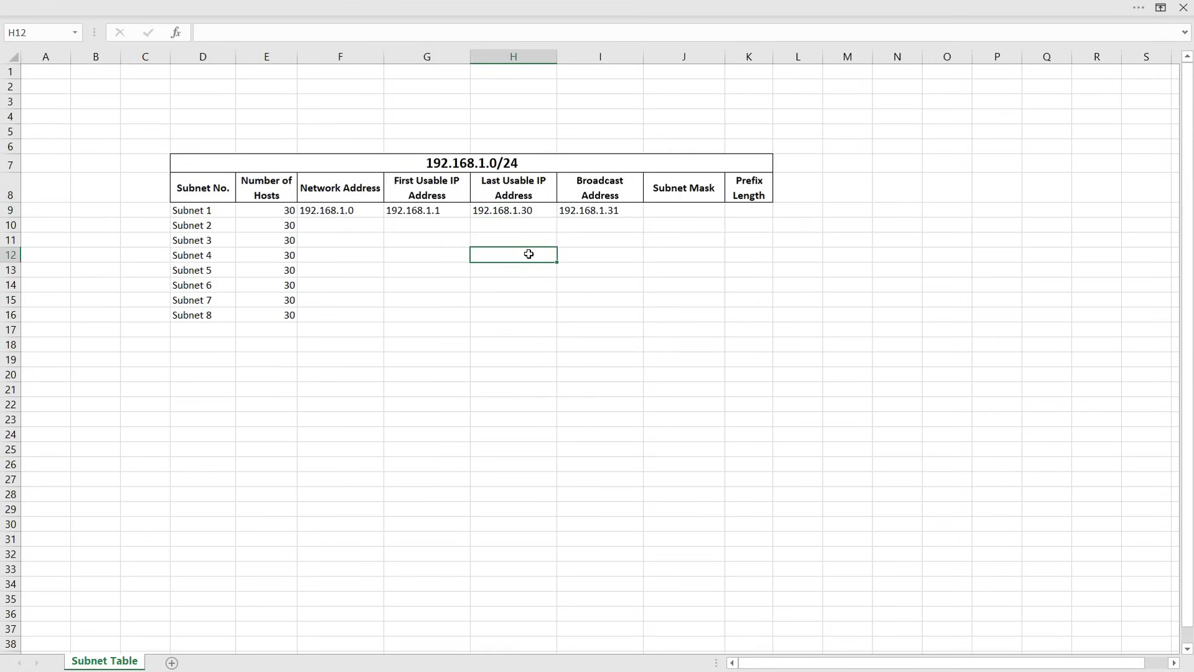
click(668, 210)
text(255.255.255.224)
click(624, 318)
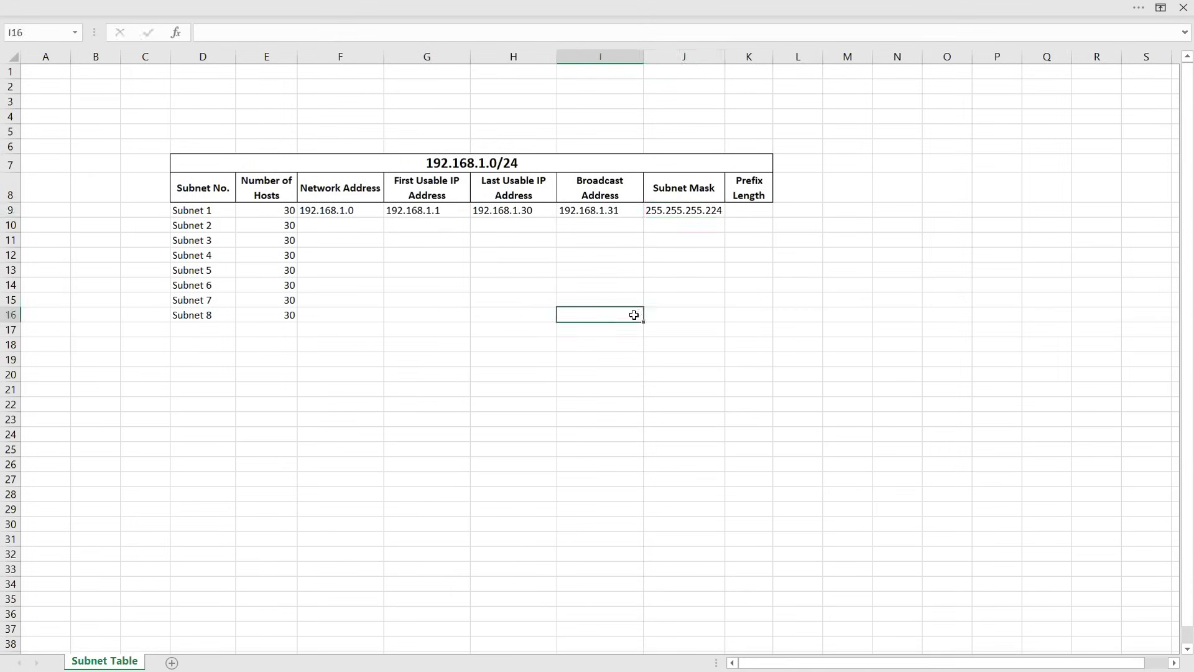
click(744, 210)
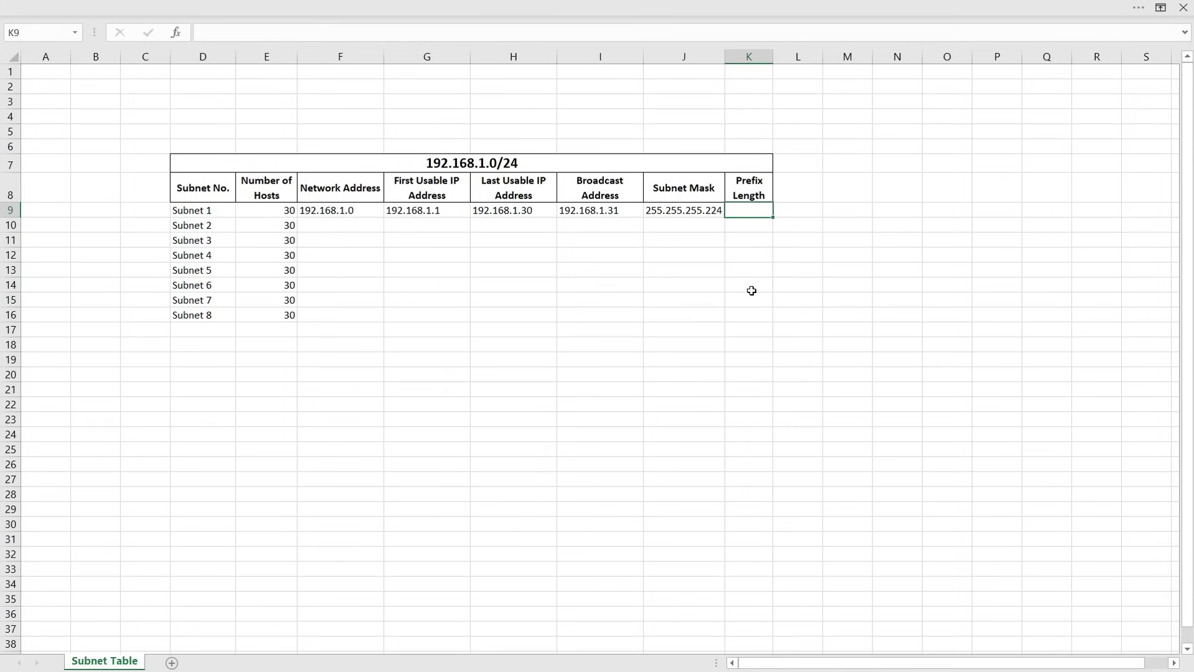
click(235, 36)
text(/27)
click(461, 265)
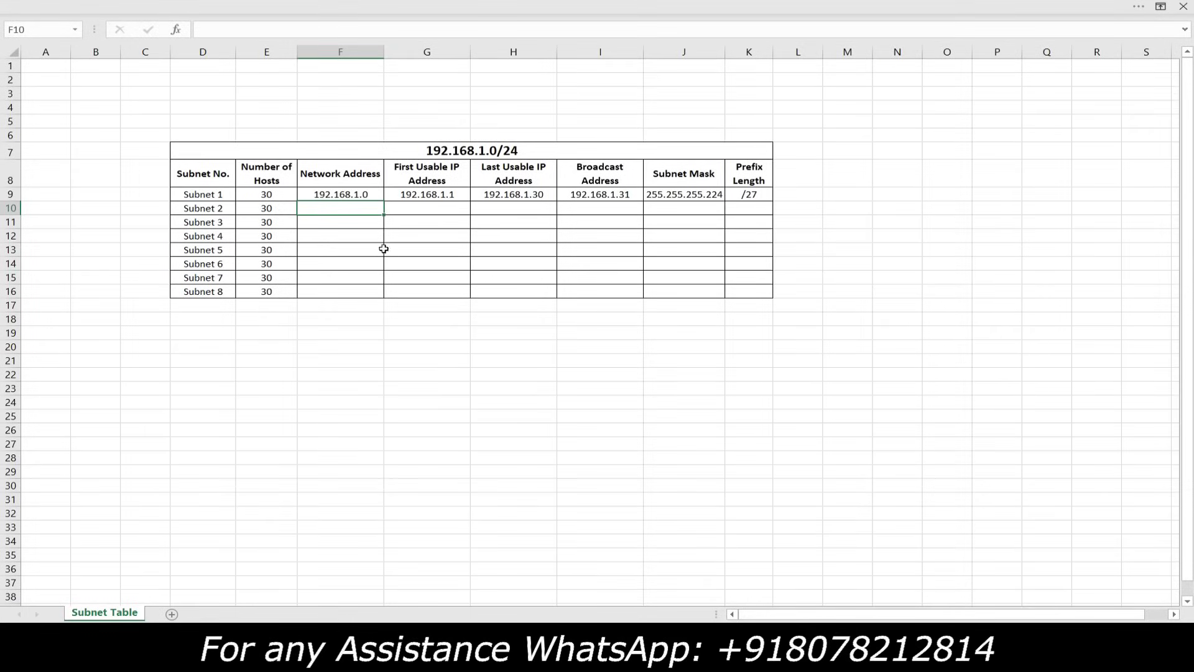
Enter Subnet 2's network 192.168.1.32 and first usable address 192.168.1.33
text(192.168.1.32)
click(385, 250)
click(367, 211)
key(ctrl+c)
key(Right)
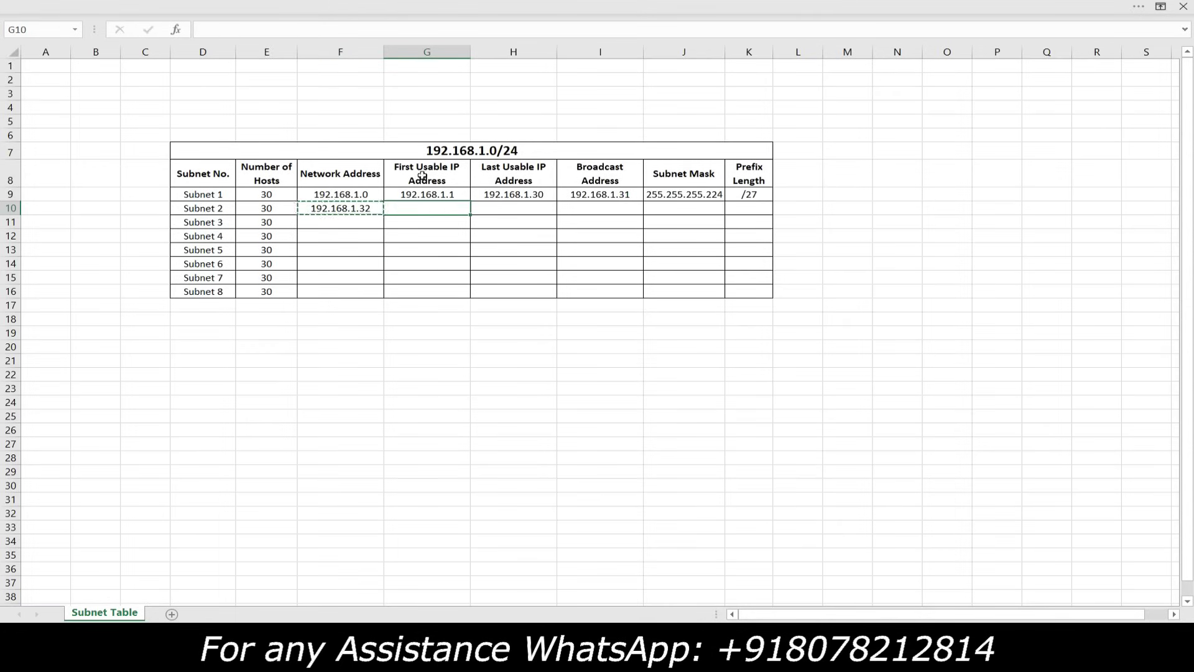
key(ctrl+v)
double_click(463, 208)
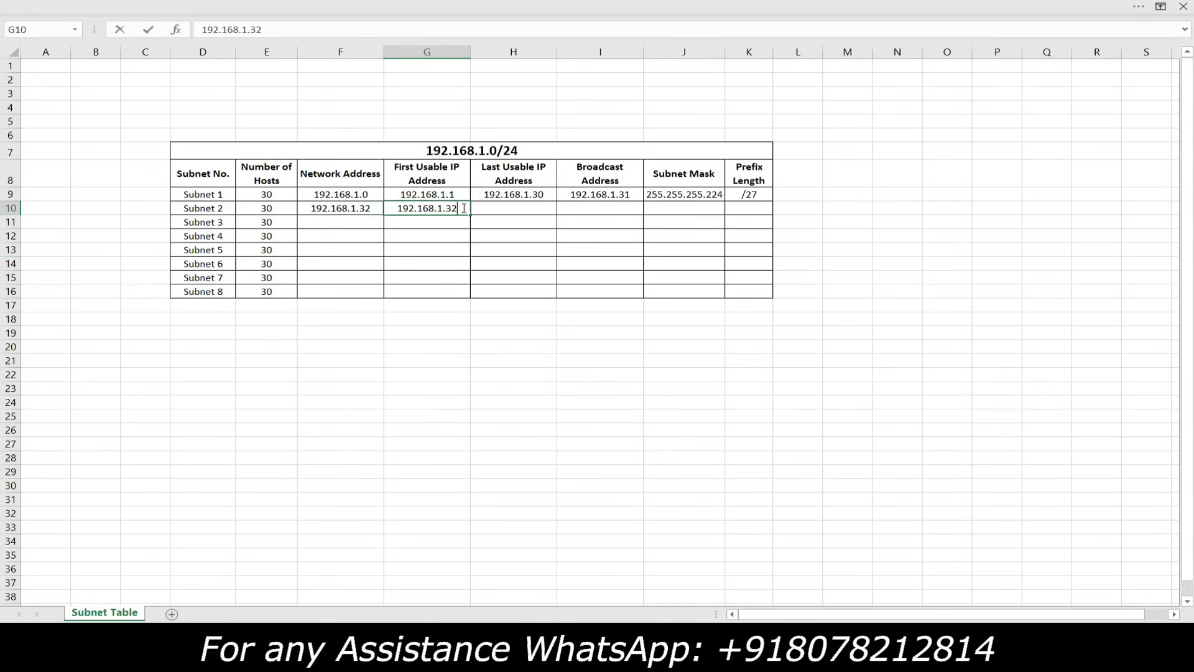
key(BackSpace)
text(3)
key(Return)
Set Subnet 2's broadcast address to 192.168.1.63
key(Up)
key(ctrl+c)
click(602, 211)
key(ctrl+v)
double_click(634, 208)
key(BackSpace)
key(BackSpace)
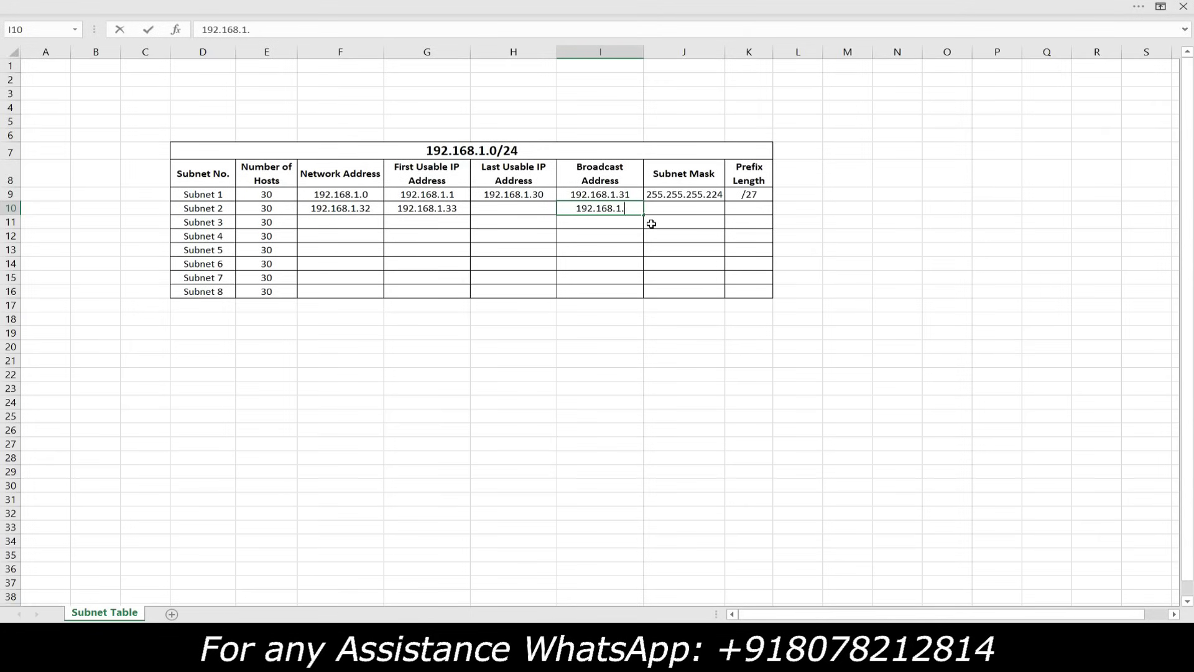
text(63)
click(586, 230)
Set last usable 192.168.1.62 and copy the mask and /27 prefix down to Subnet 2
click(597, 208)
key(ctrl+c)
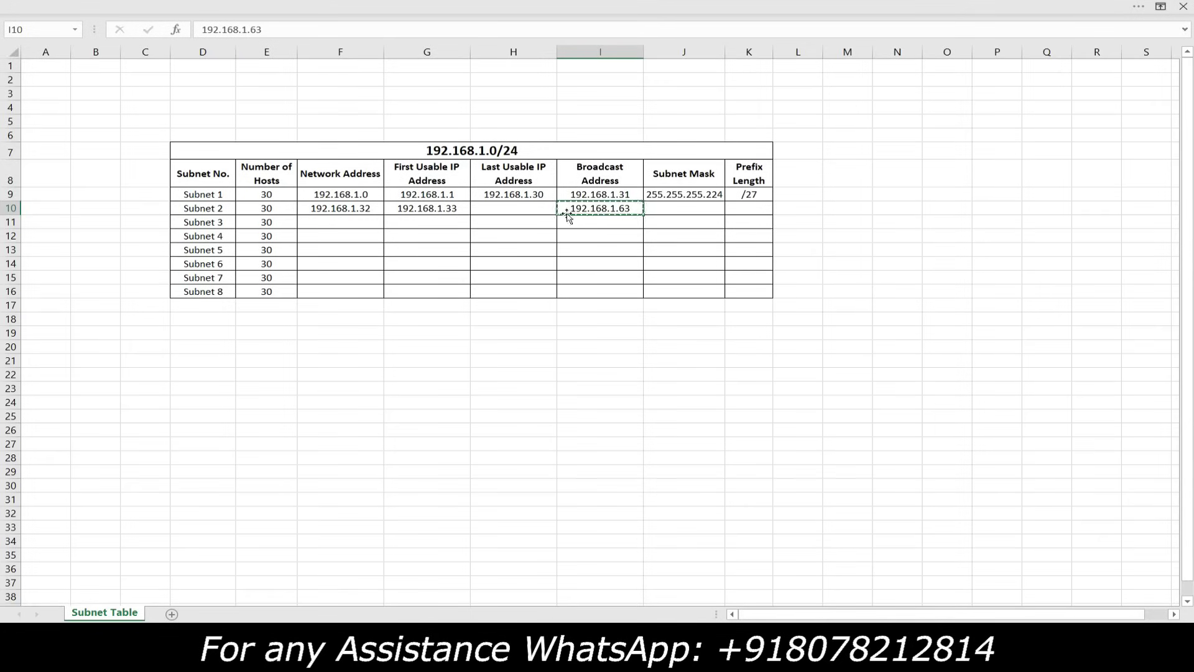
click(521, 210)
key(ctrl+v)
double_click(548, 209)
key(BackSpace)
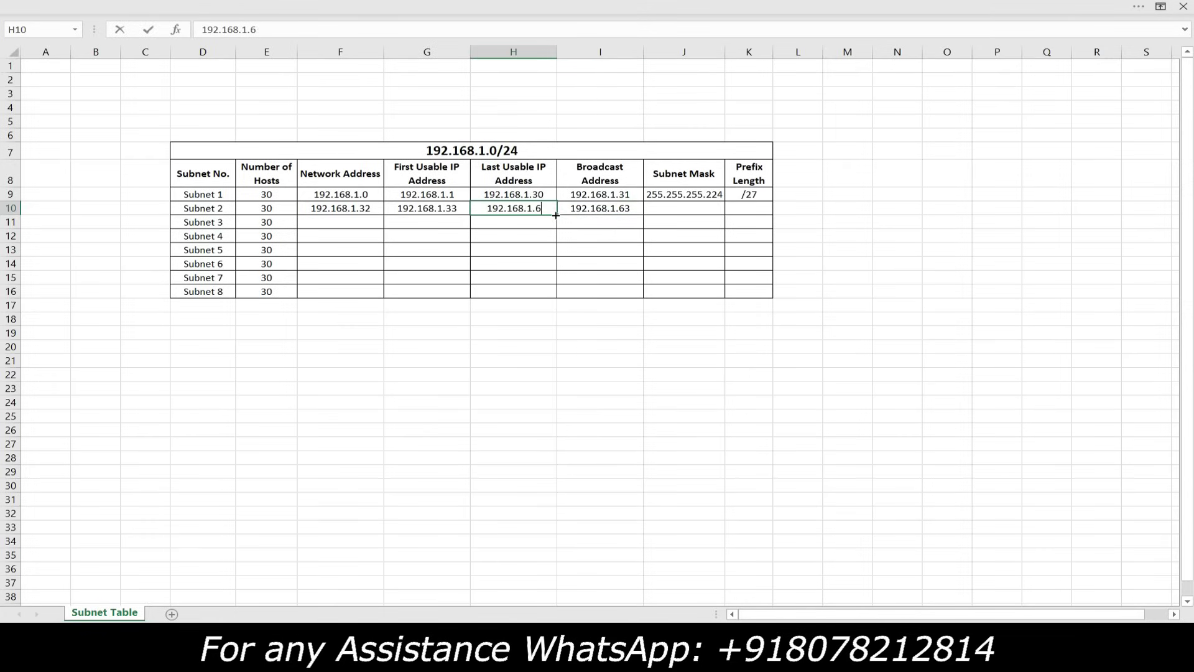
text(2)
click(585, 244)
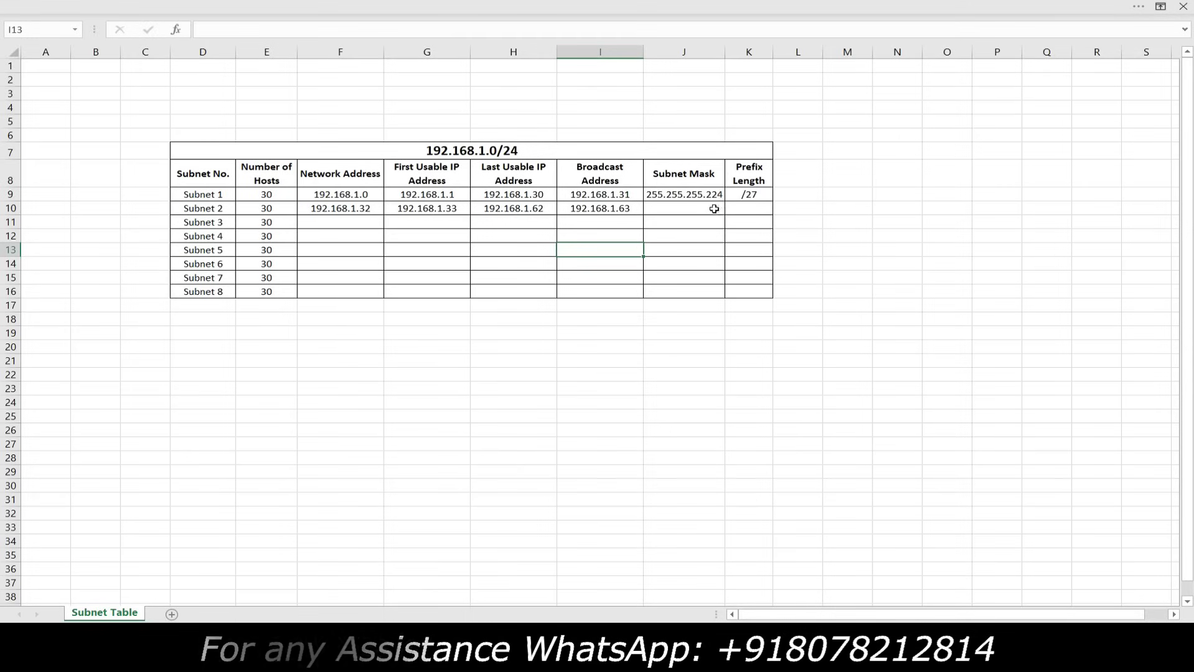
drag(715, 209, 740, 207)
key(ctrl+d)
click(719, 240)
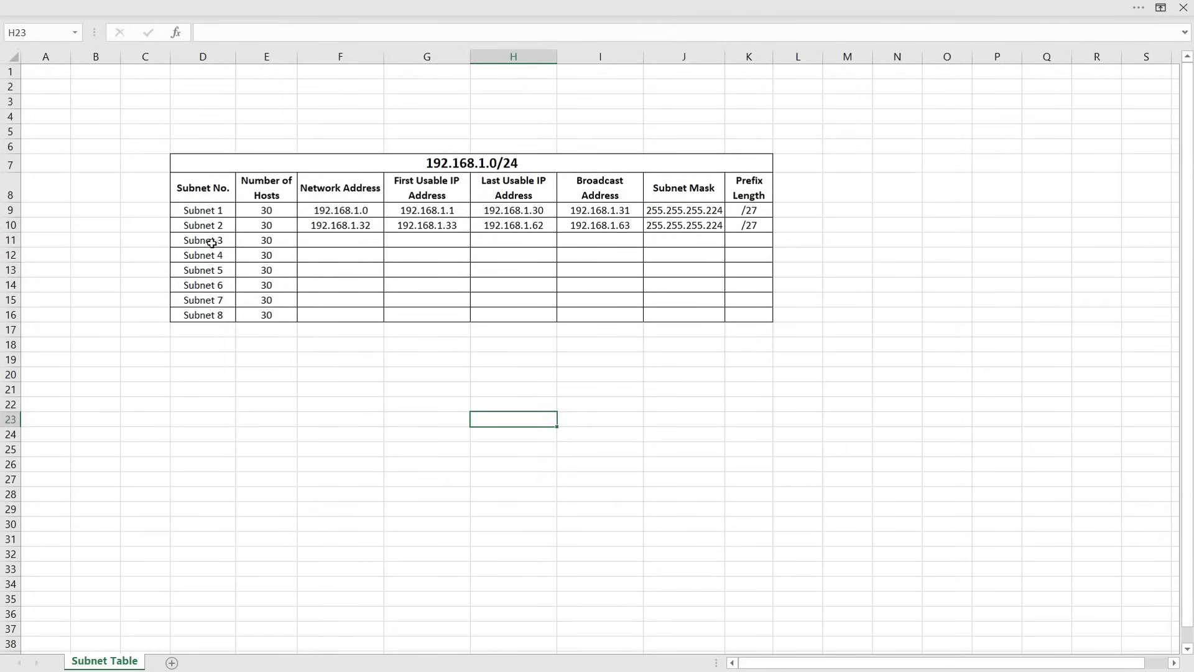
Extend network, usable, broadcast, 255.255.255.224 mask and /27 columns down through Subnet 8
drag(345, 212, 369, 320)
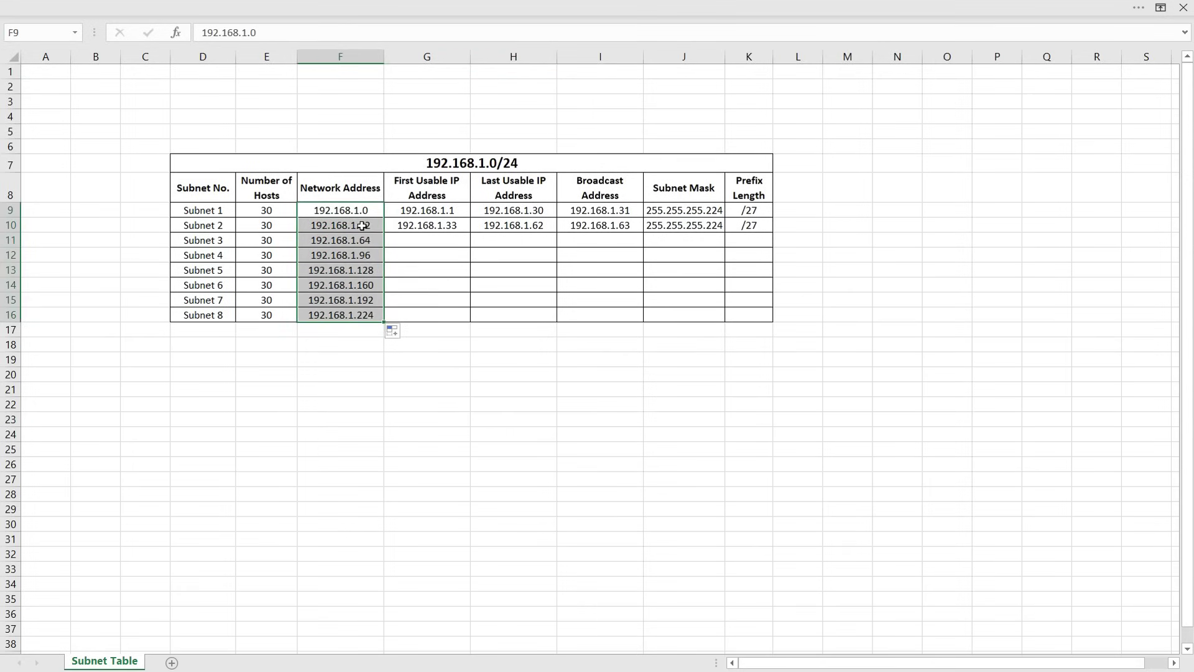
mouse_move(437, 212)
mouse_down()
mouse_move(470, 256)
mouse_move(458, 317)
mouse_up()
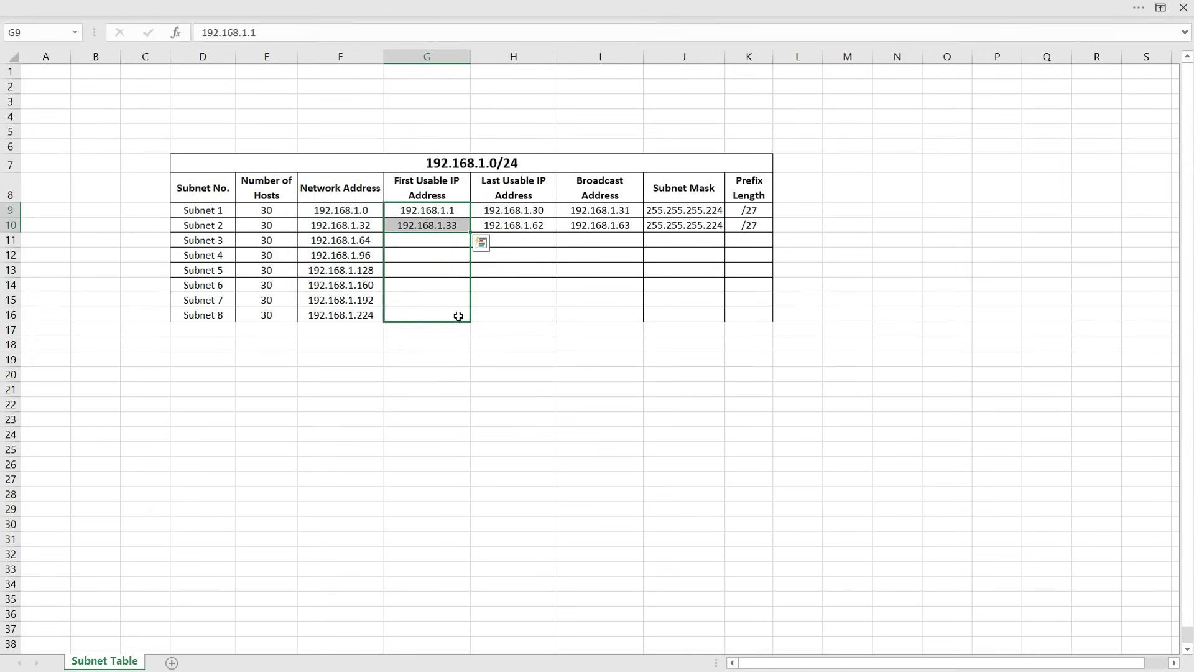
drag(534, 211, 558, 320)
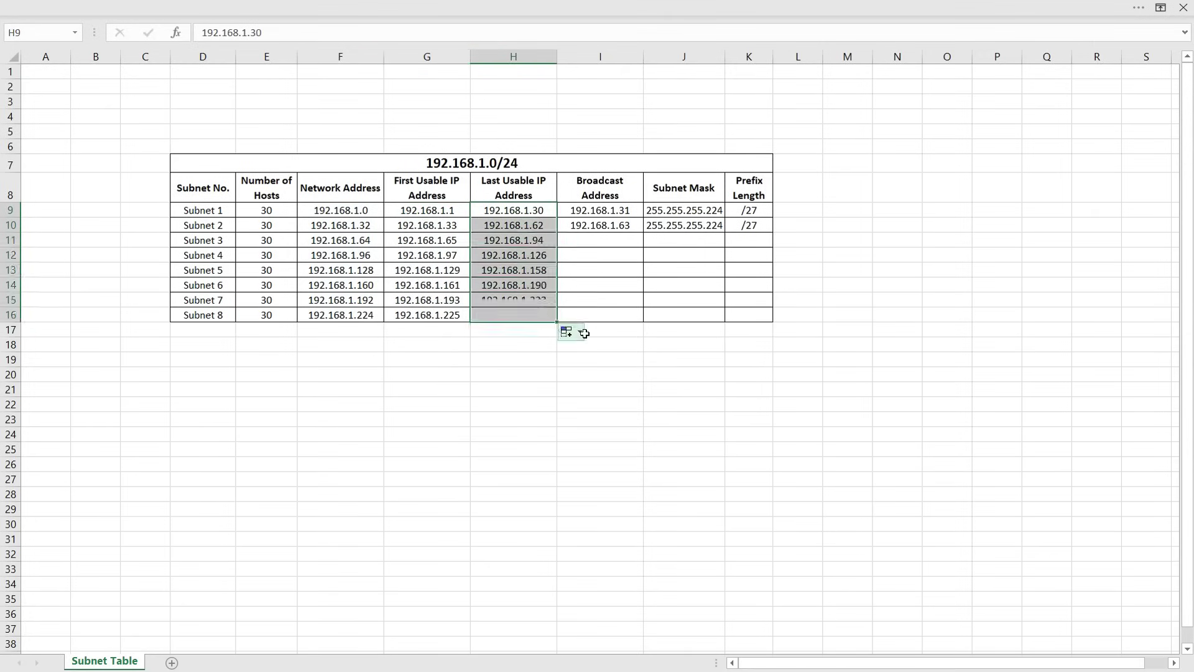
drag(612, 212, 642, 322)
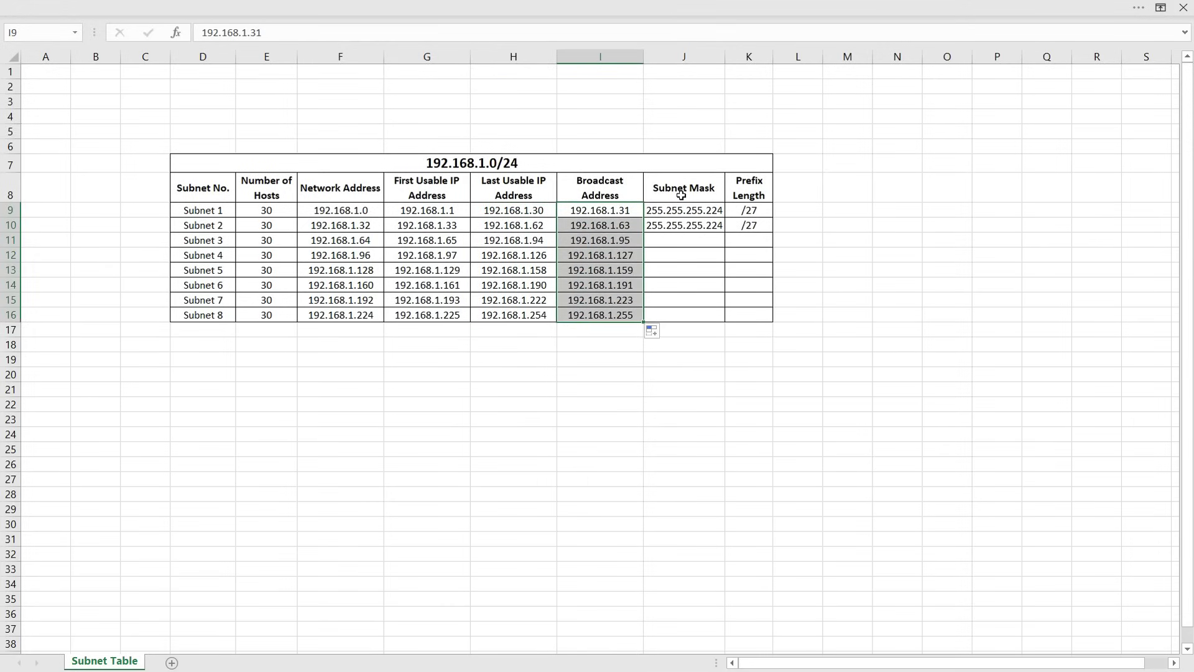
drag(714, 240, 759, 240)
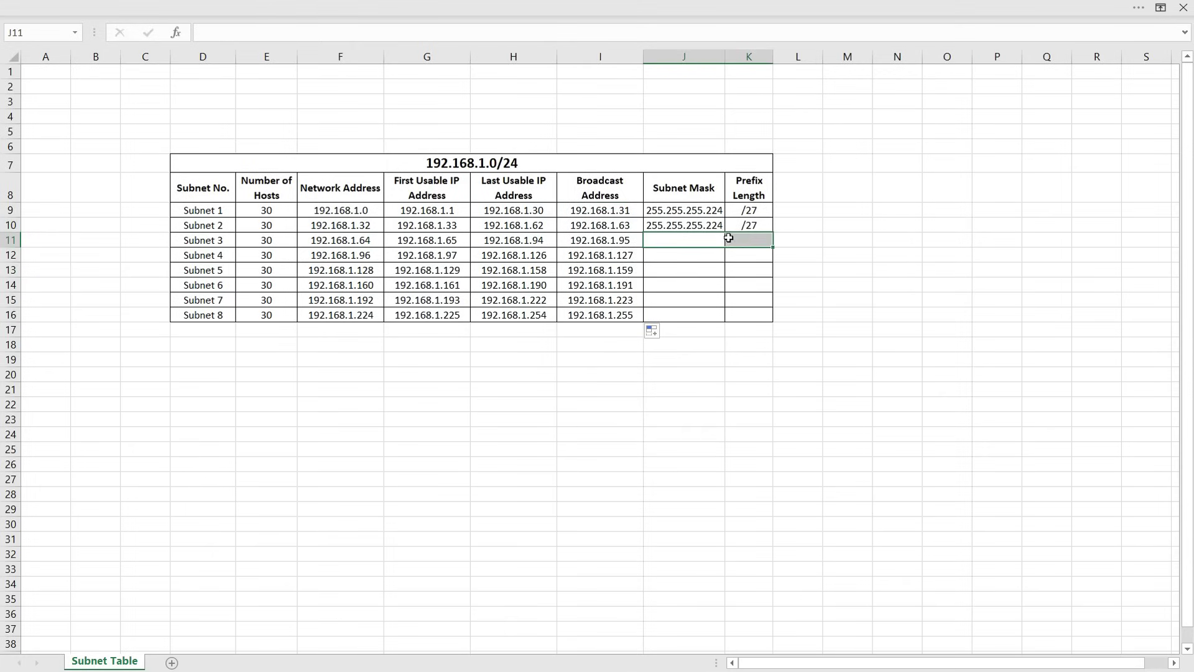
drag(684, 210, 766, 322)
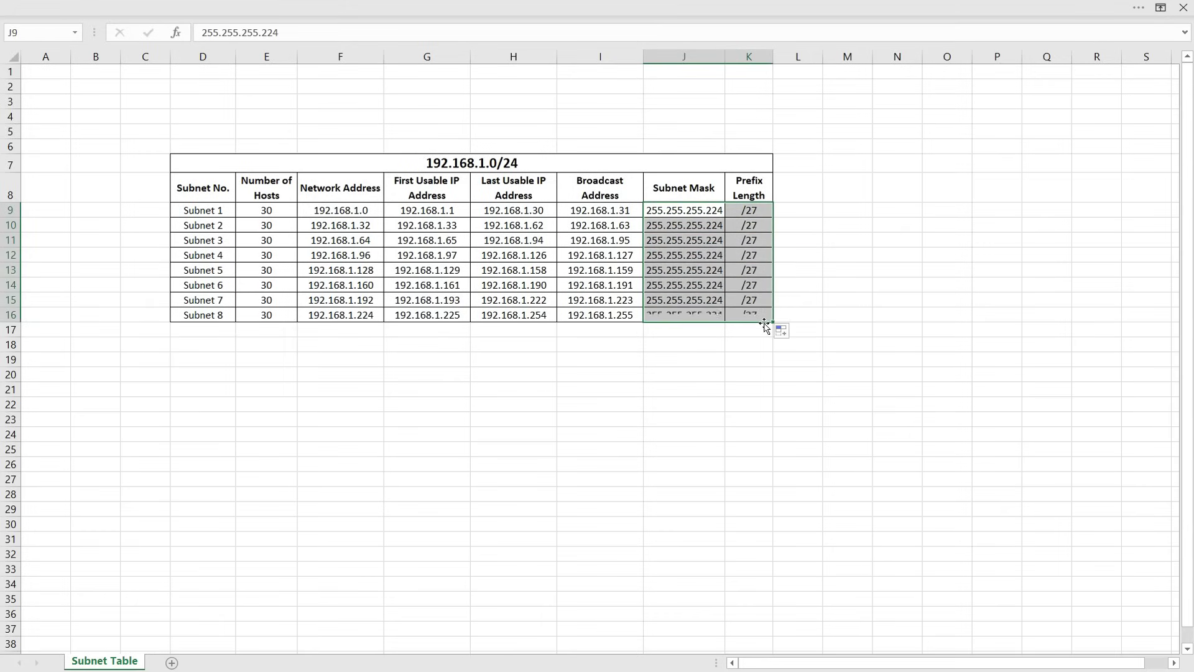
click(738, 347)
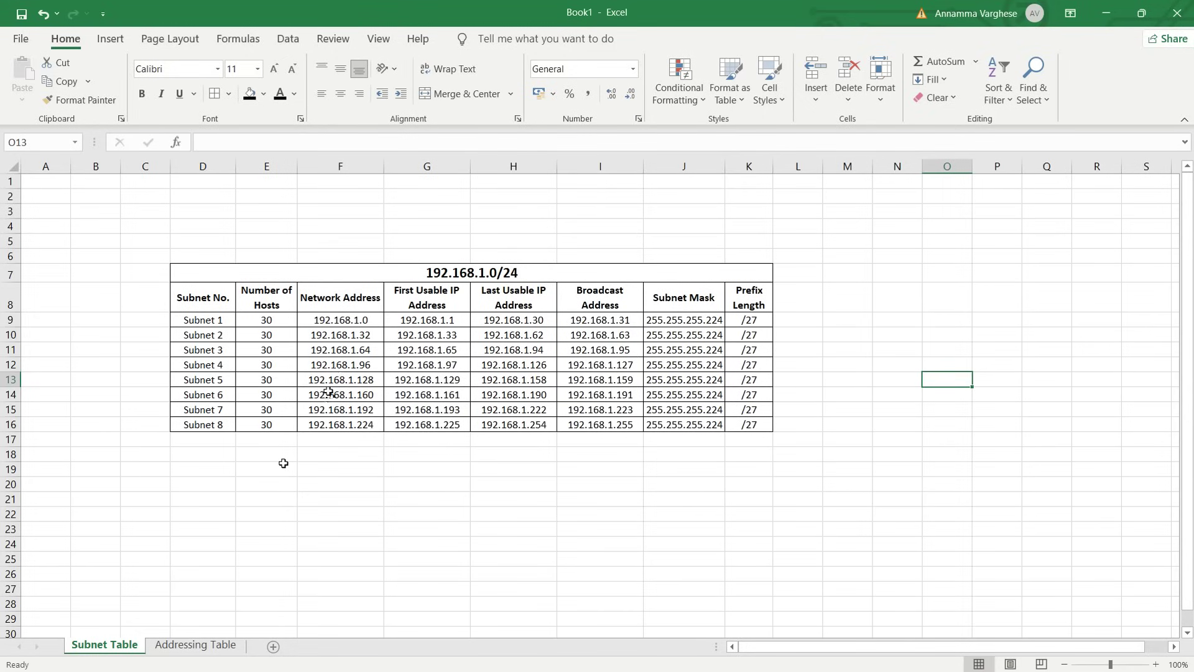
Shade the Subnet 4 row yellow
drag(216, 367, 731, 365)
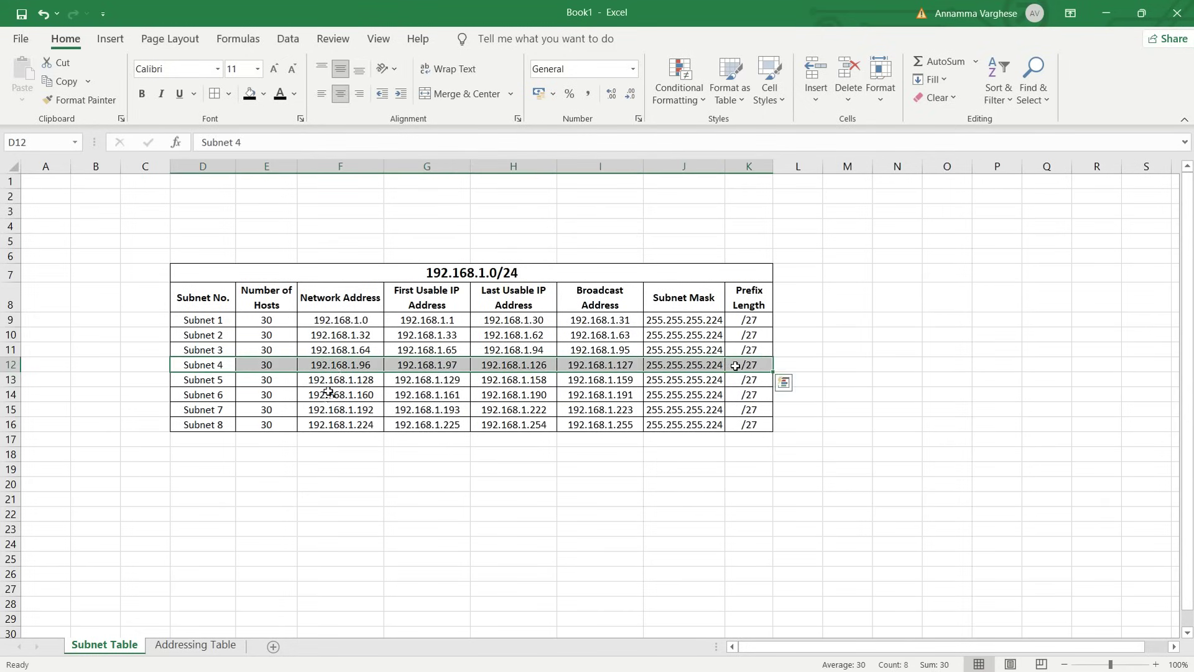
click(263, 94)
click(286, 239)
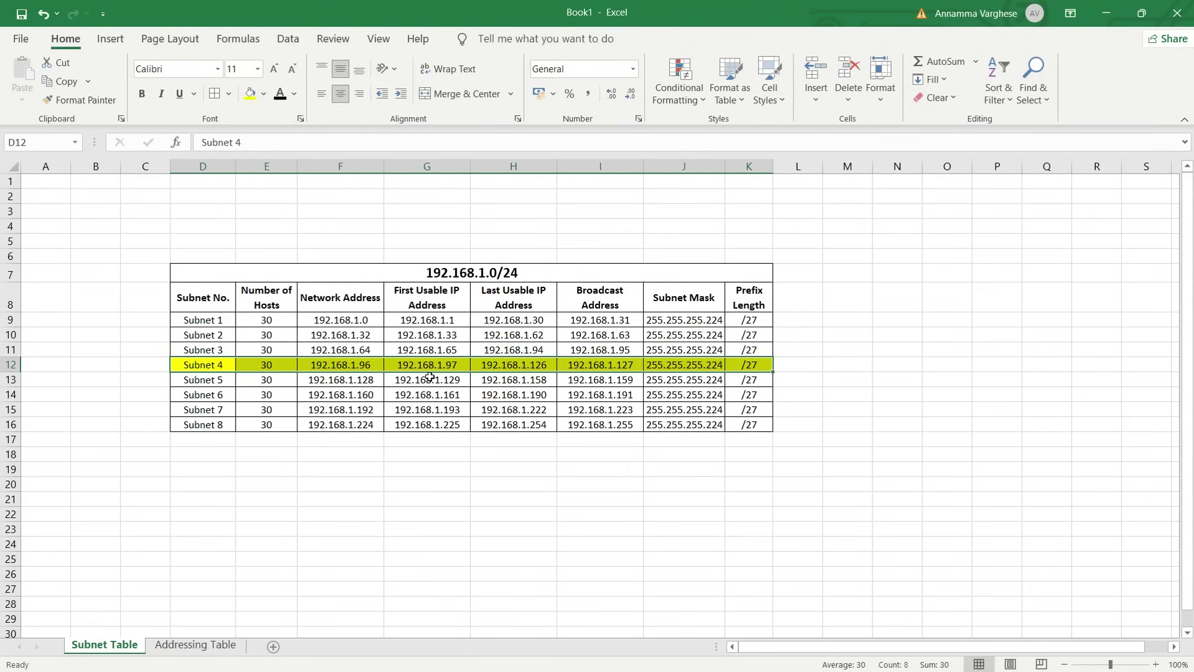
Copy Subnet 4's last usable address 192.168.1.126 and move to the Addressing Table sheet
click(524, 366)
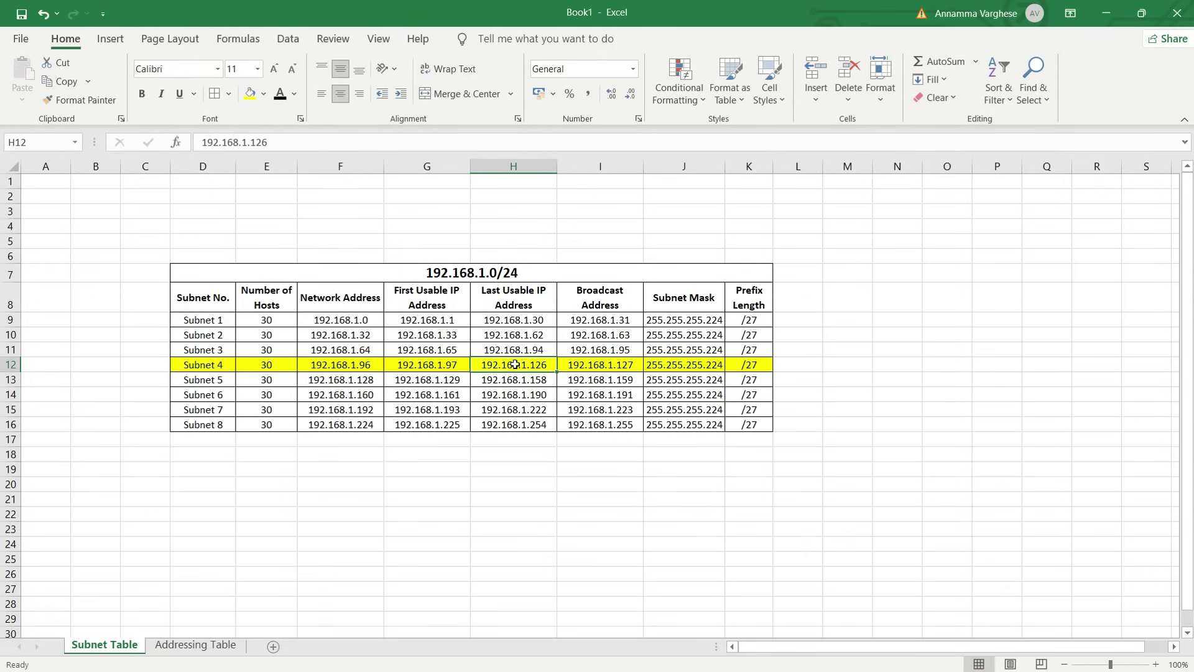
drag(260, 150, 200, 144)
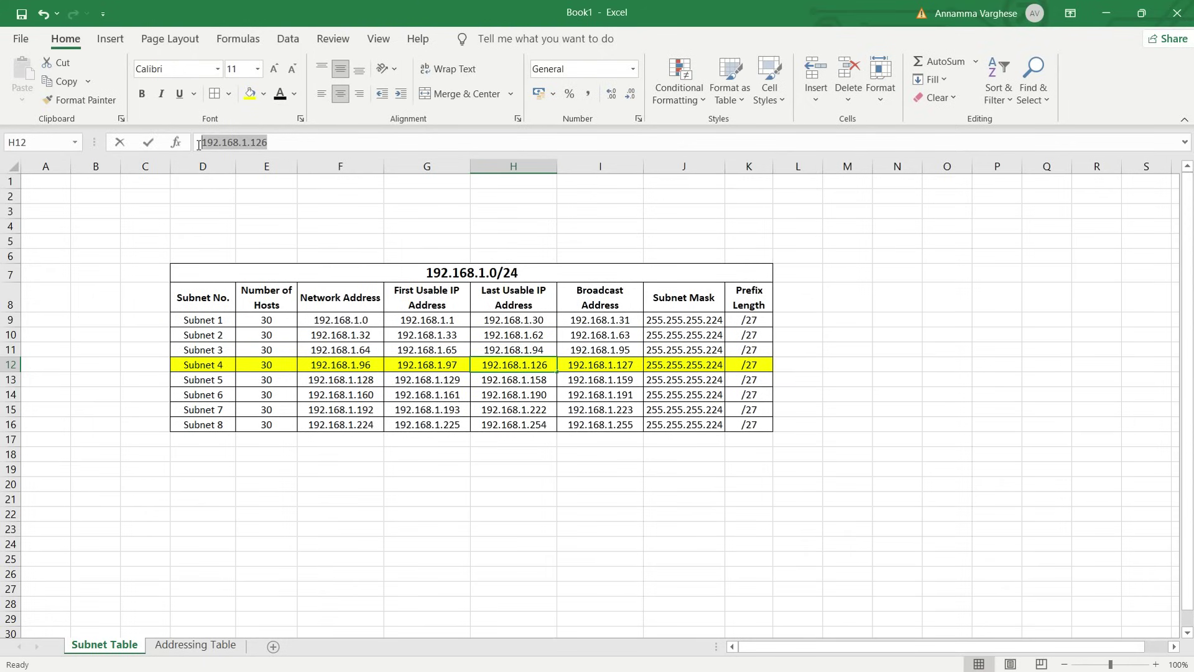
click(194, 645)
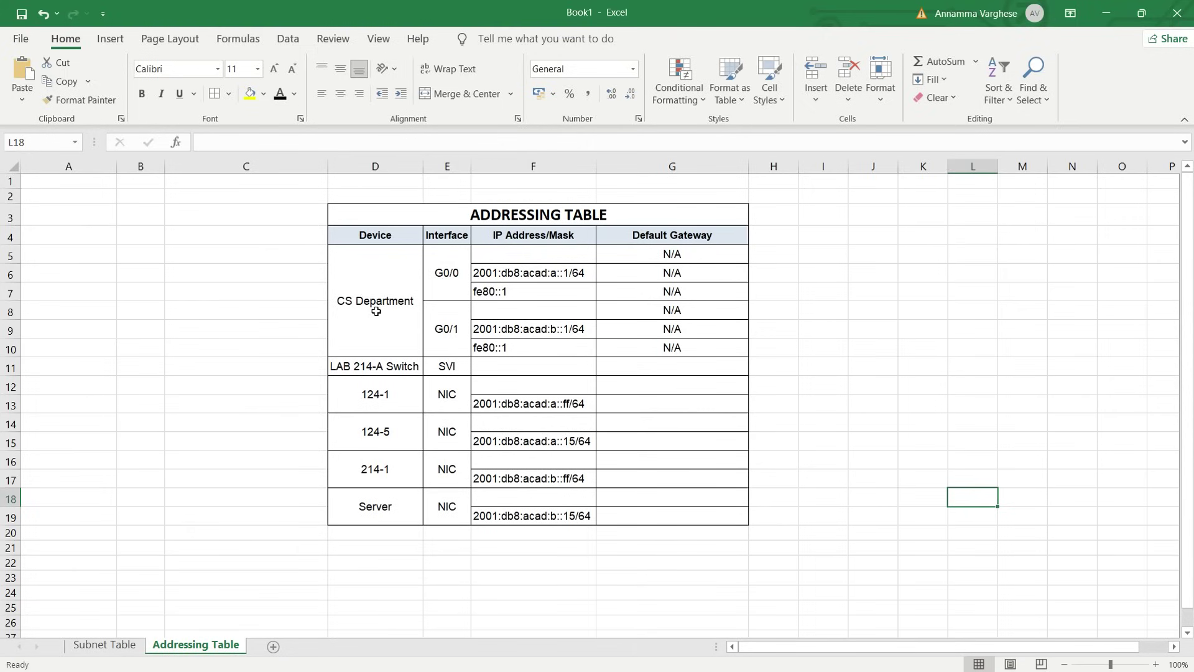
Give CS Department G0/0 the address 192.168.1.126/27 in F5
click(494, 256)
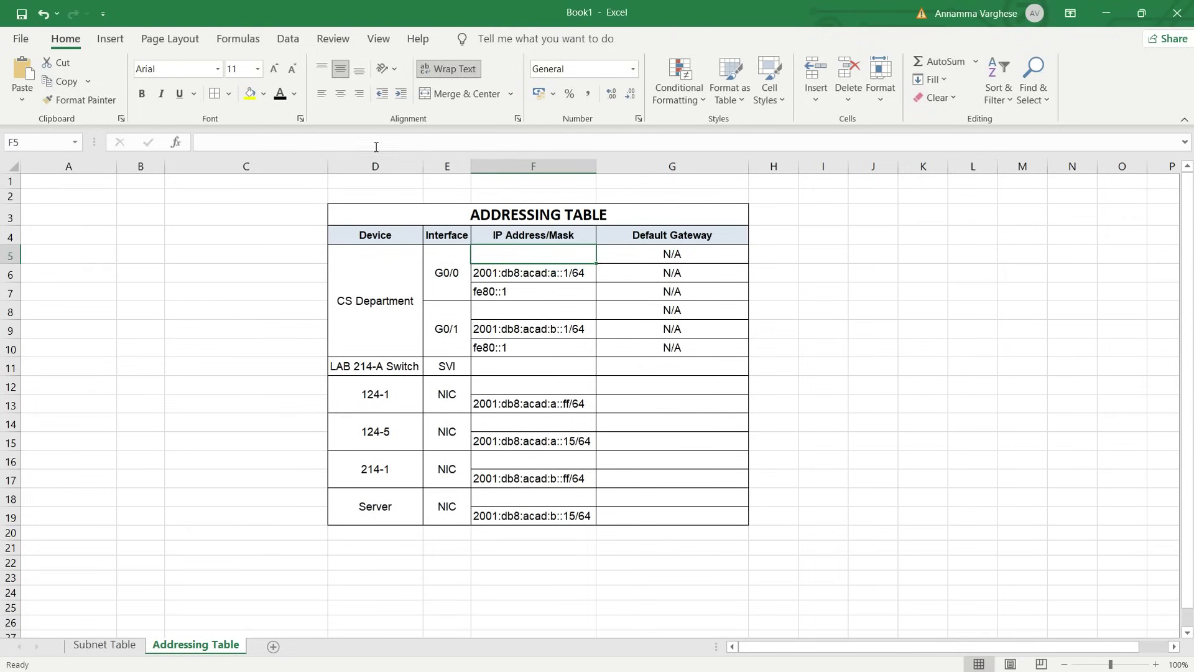
key(F2)
key(ctrl+v)
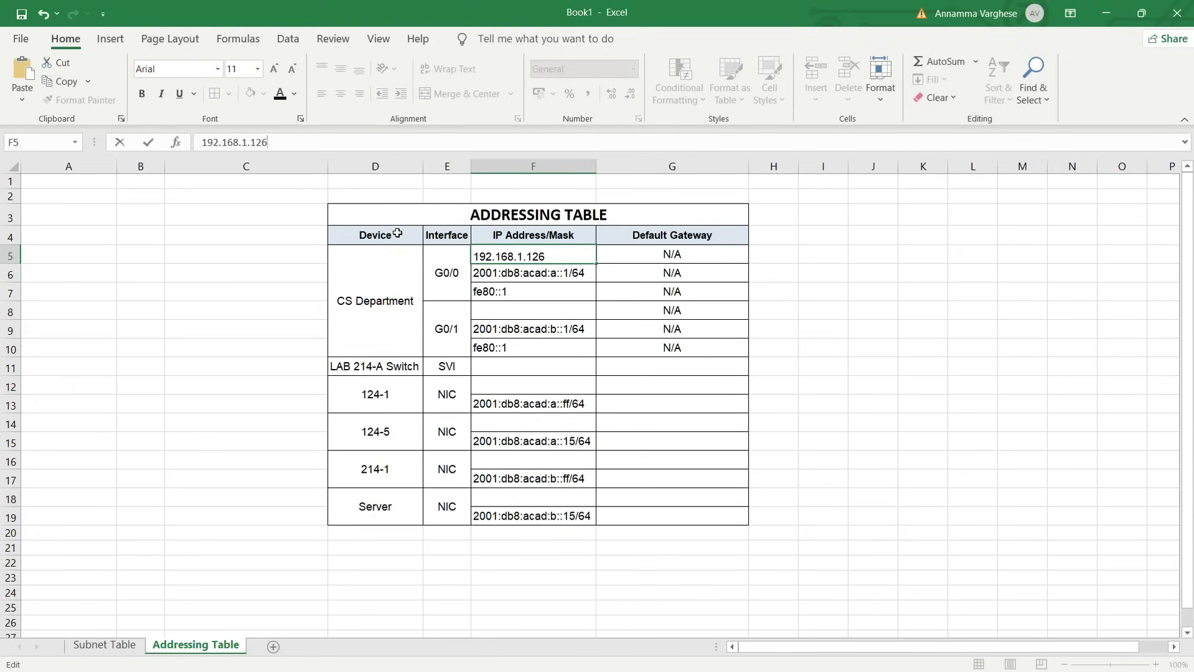
click(121, 645)
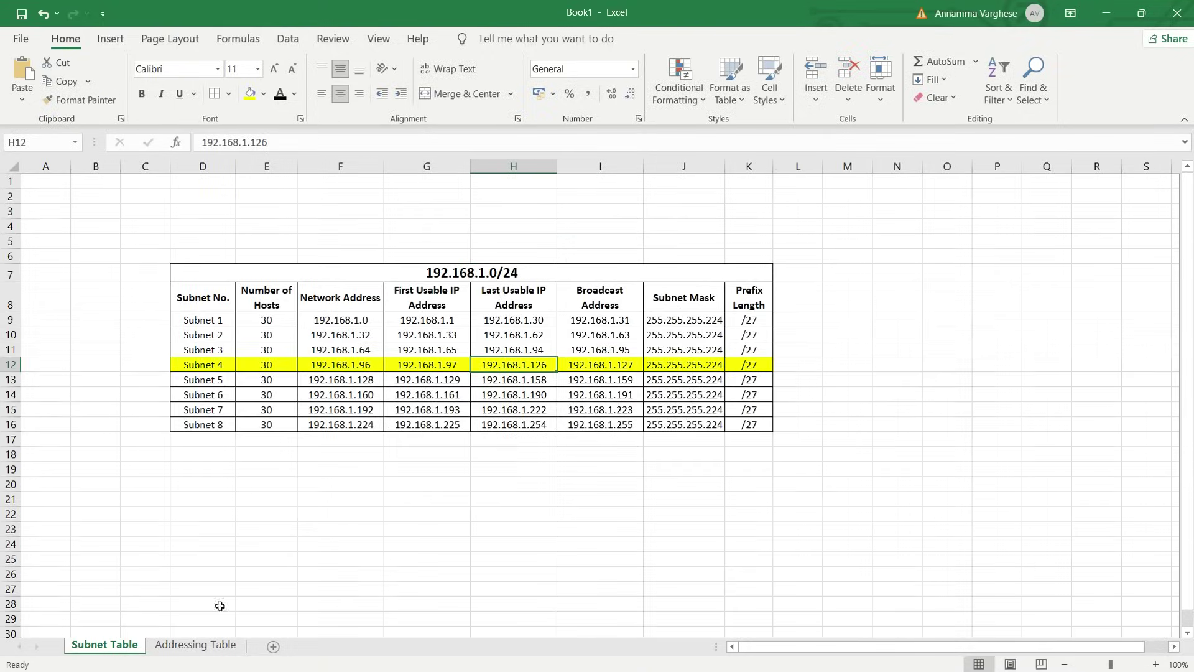
click(187, 645)
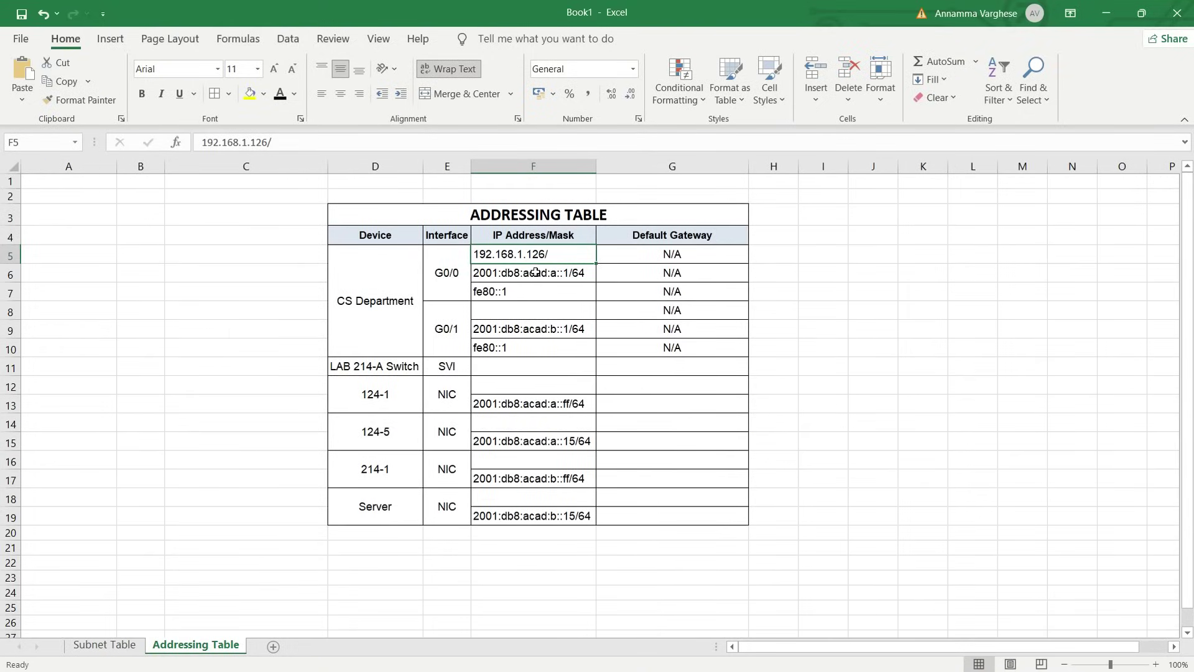
click(365, 144)
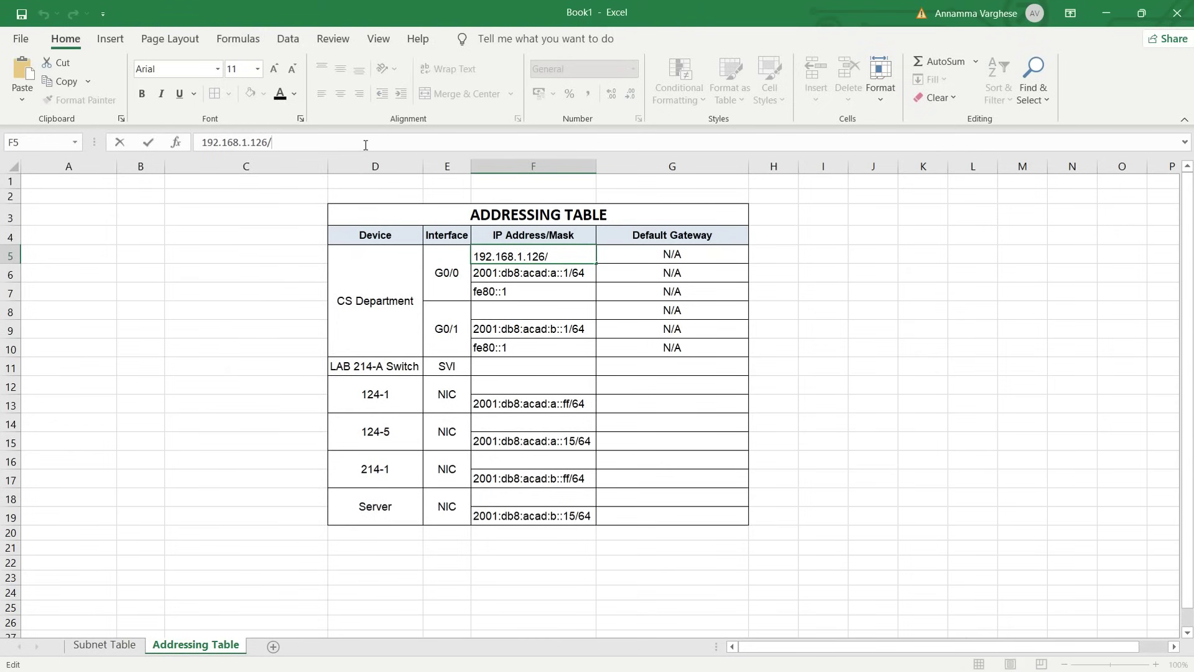
text(27)
click(607, 360)
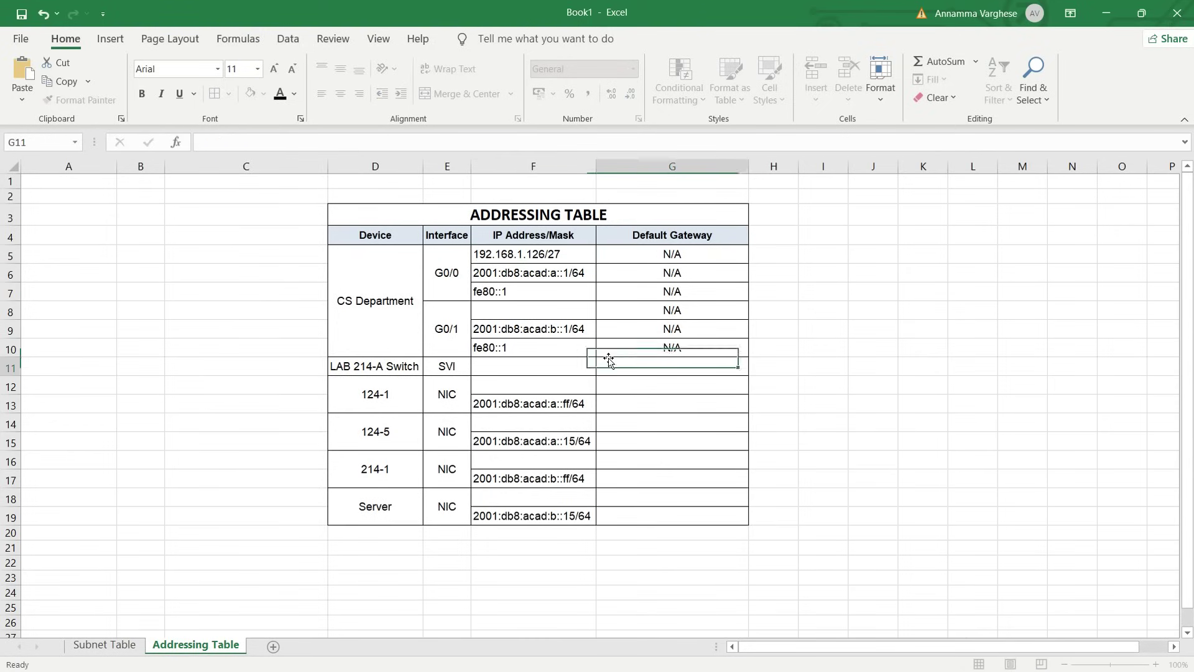
key(Right)
key(Right)
key(Right)
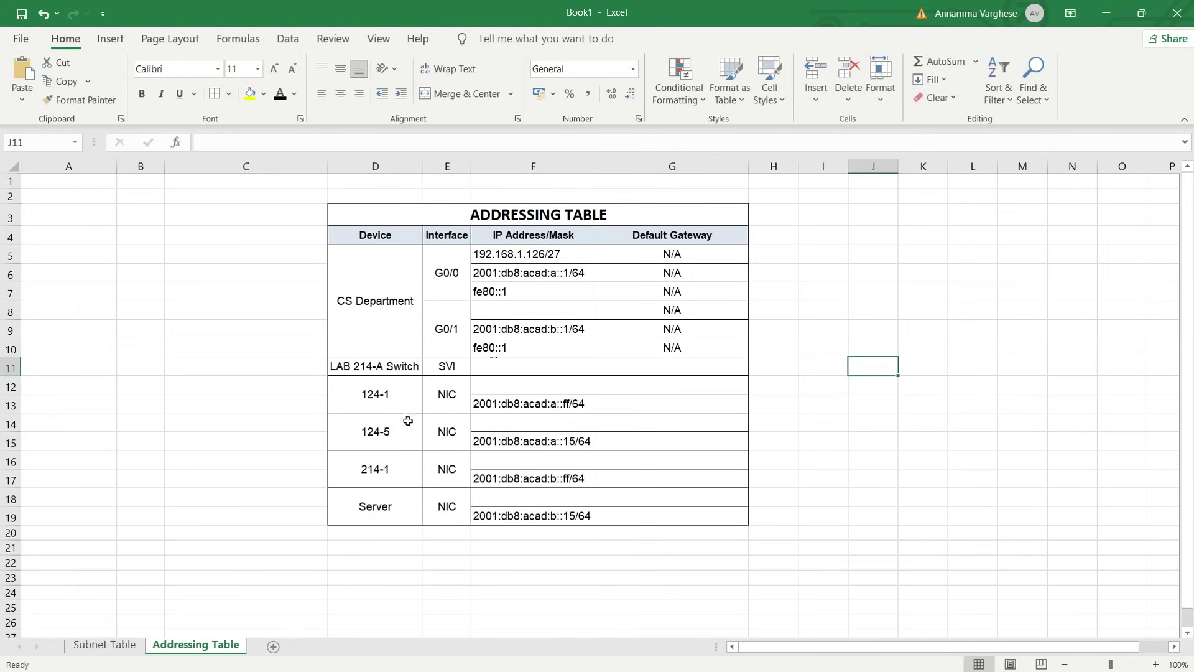
Paste 192.168.1.126 as the default gateway for hosts 124-1 and 124-5
click(505, 253)
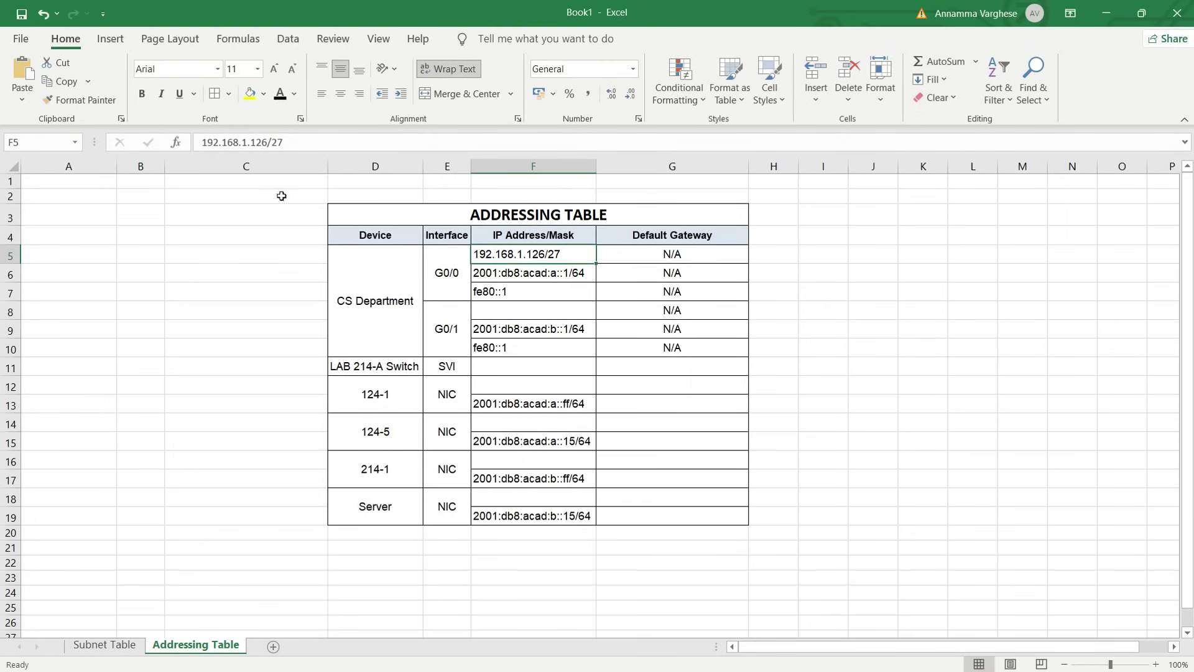
click(267, 143)
drag(268, 143, 202, 142)
key(ctrl+c)
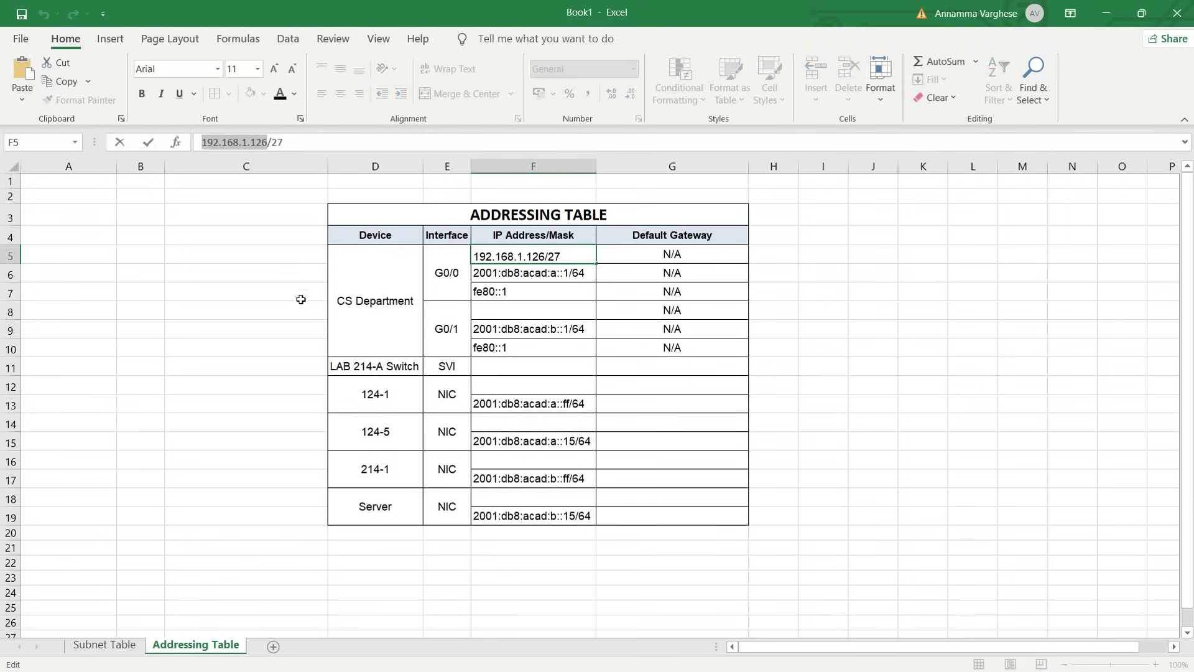
click(397, 399)
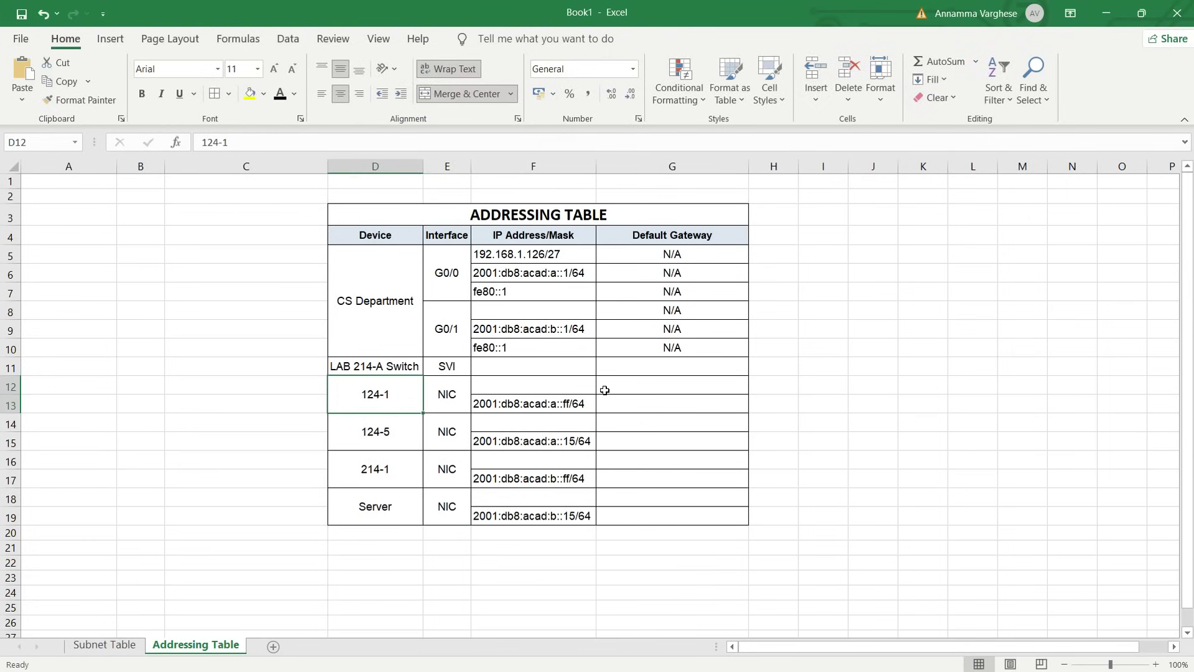
click(625, 389)
key(ctrl+v)
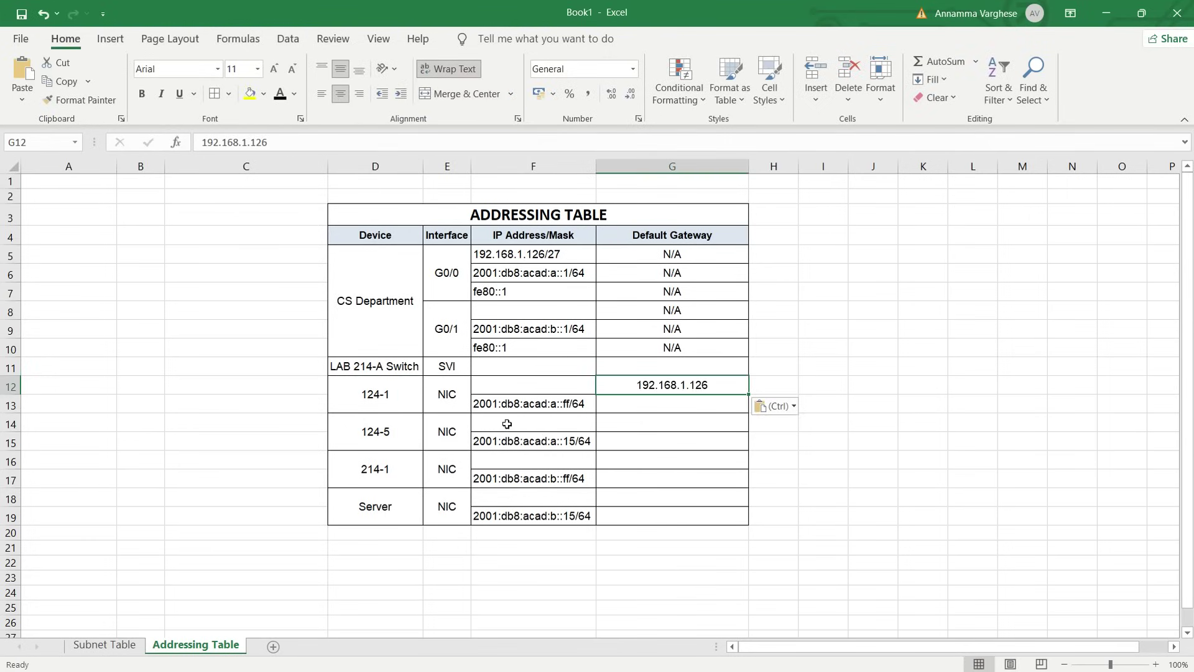
click(620, 422)
key(ctrl+v)
click(644, 465)
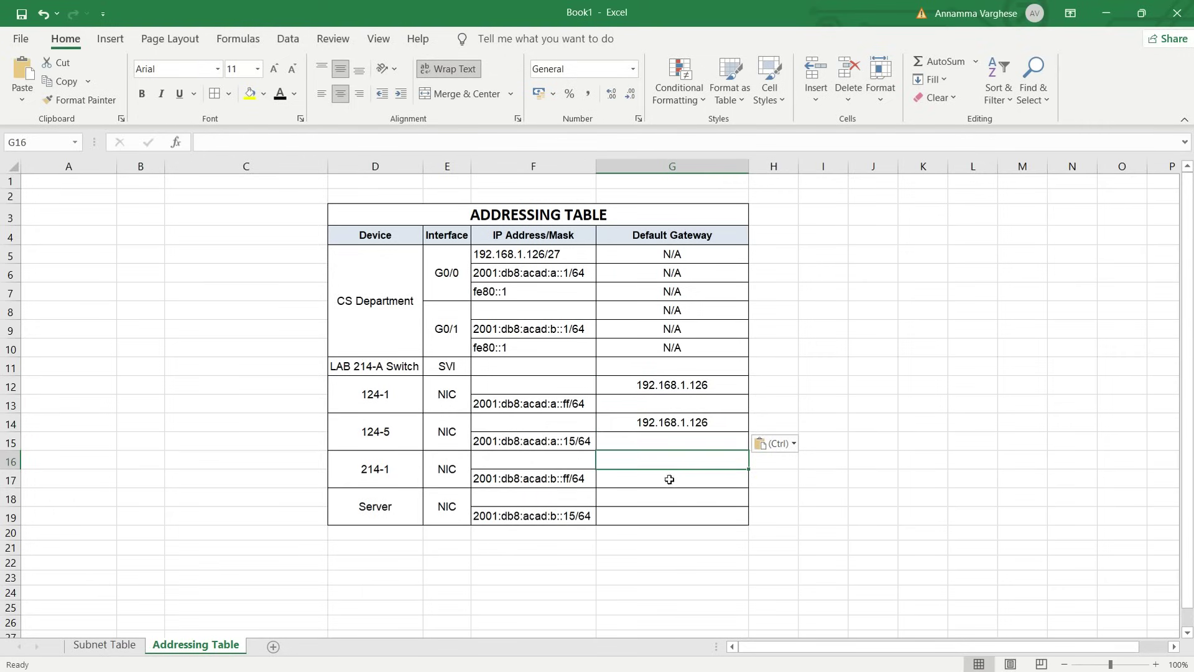
key(alt+Tab)
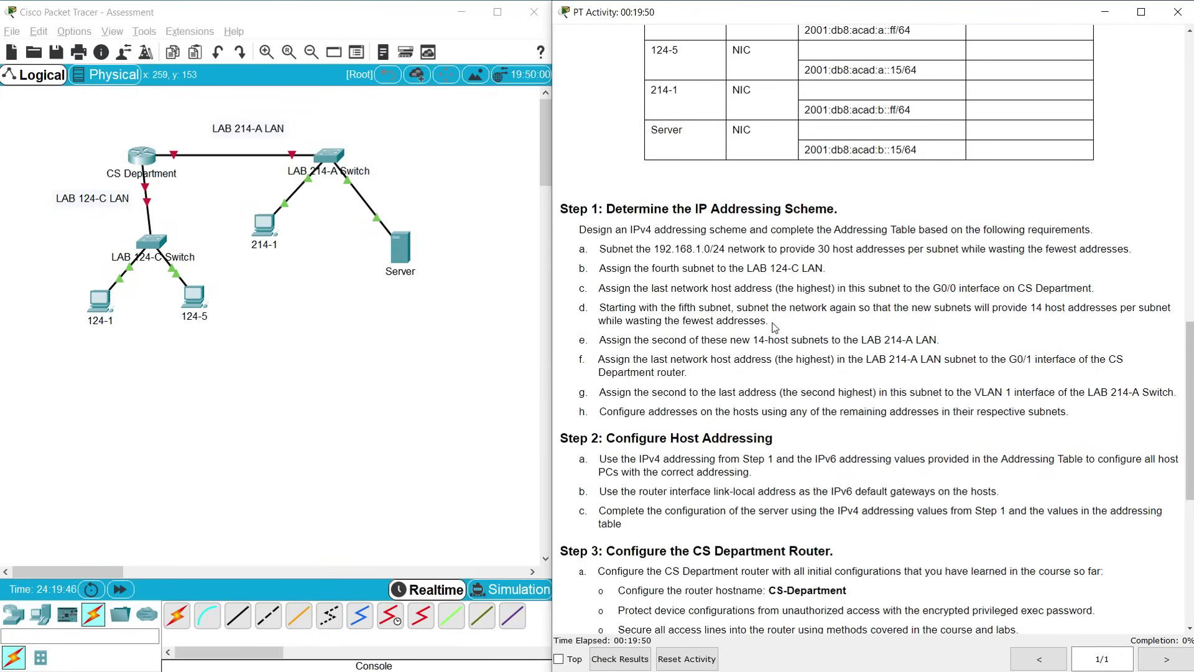
Return to the Excel workbook after reading the LAB 214-A subnet requirements
key(alt+Tab)
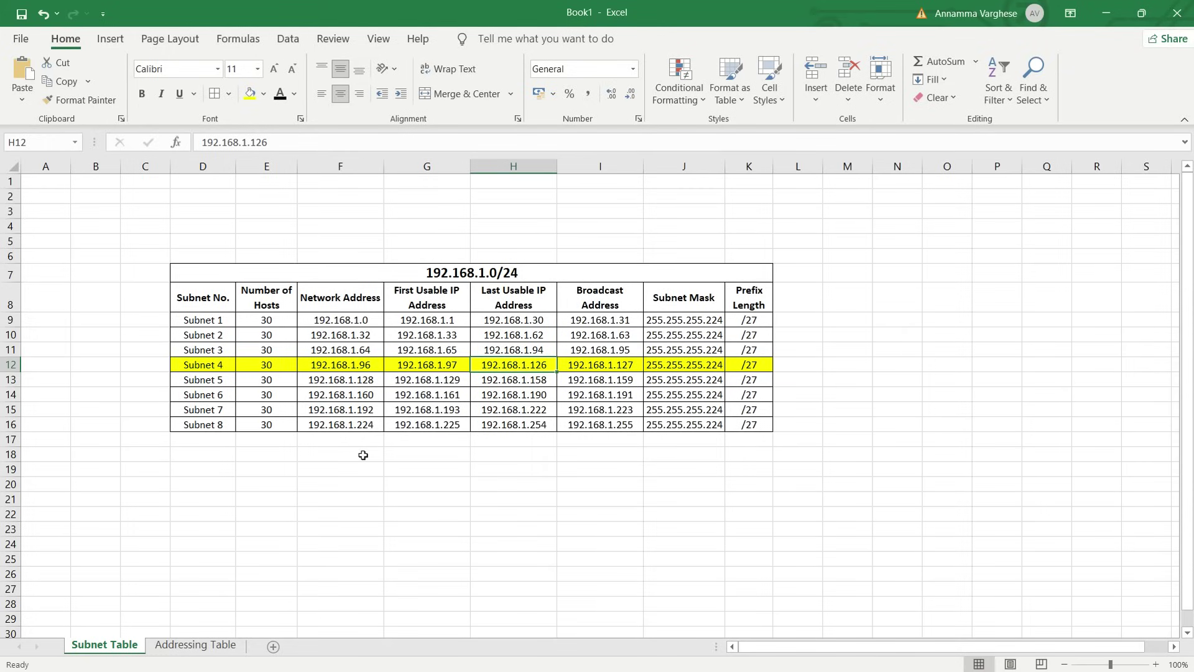
Clear the old /27 address values from the Subnet 5 through Subnet 8 rows
click(11, 379)
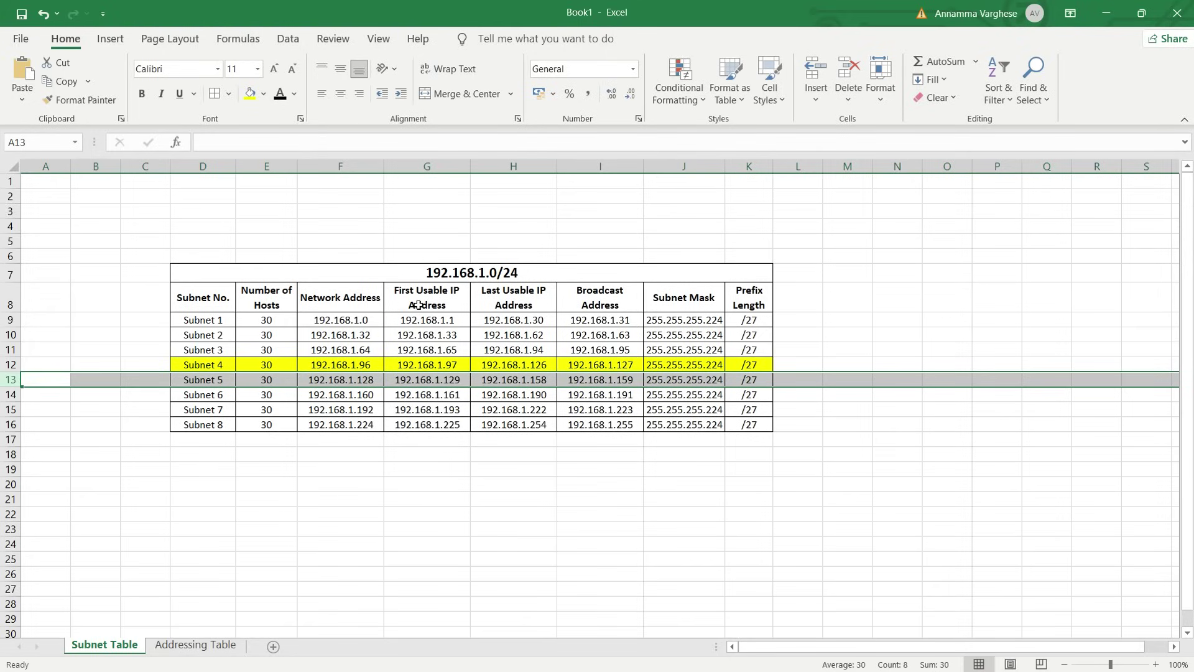
click(448, 378)
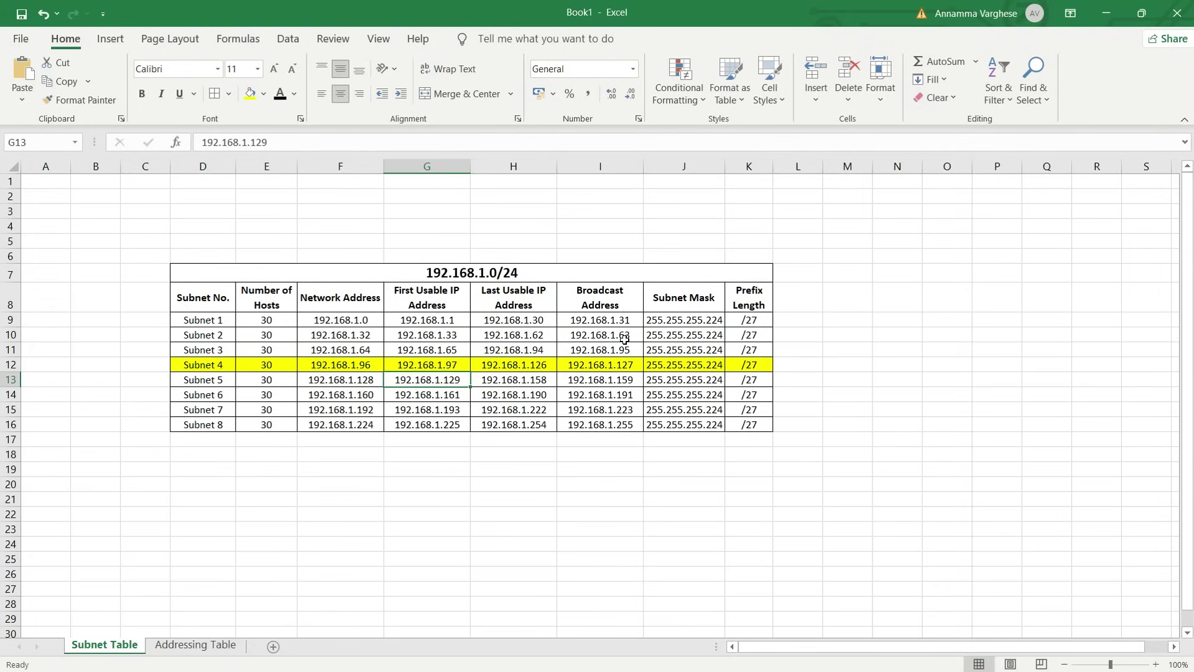
mouse_move(535, 381)
mouse_down()
mouse_move(749, 381)
mouse_move(554, 377)
mouse_up()
key(Page_Down)
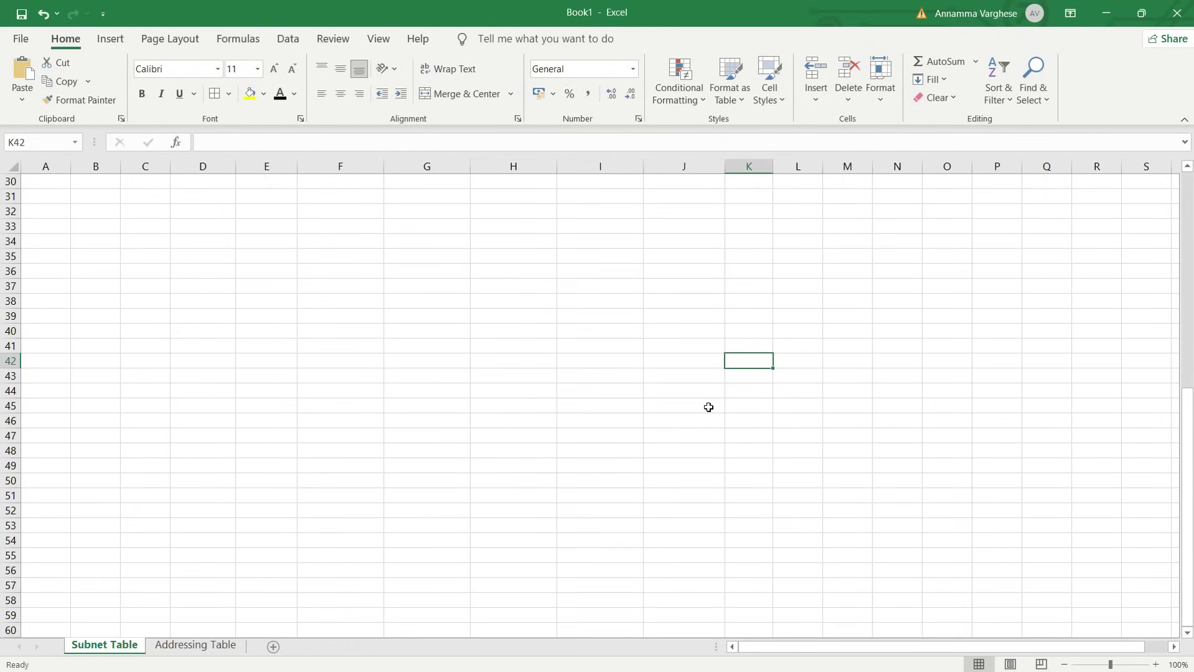
scroll(709, 407, up, 10)
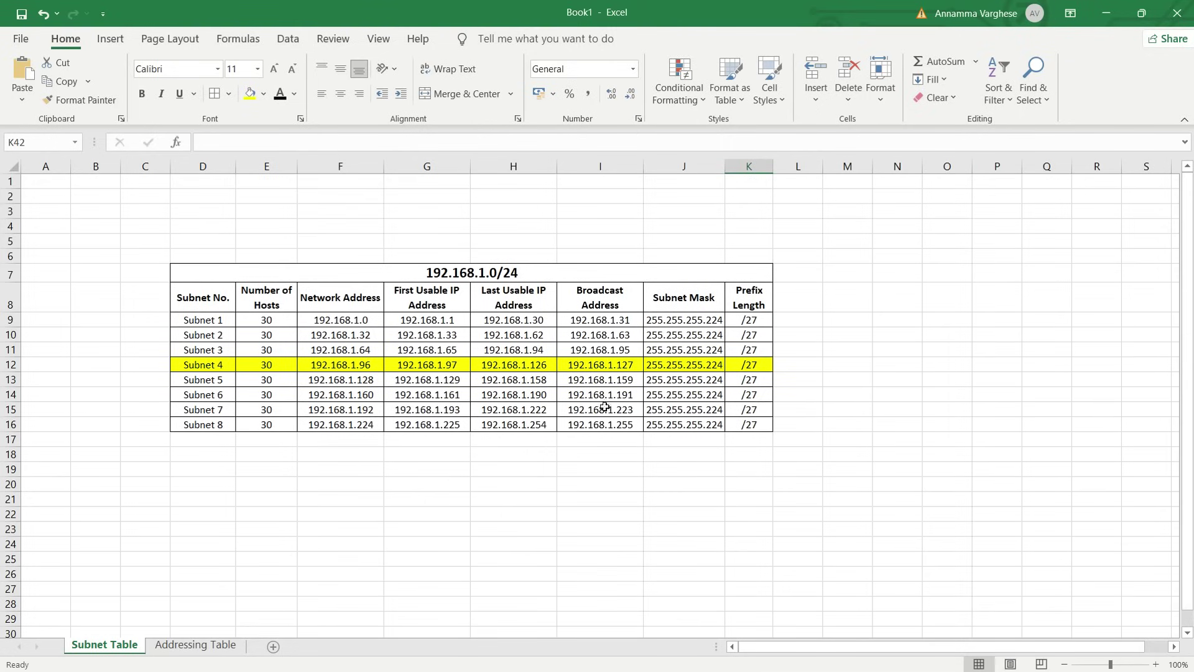
click(476, 409)
drag(521, 383, 745, 380)
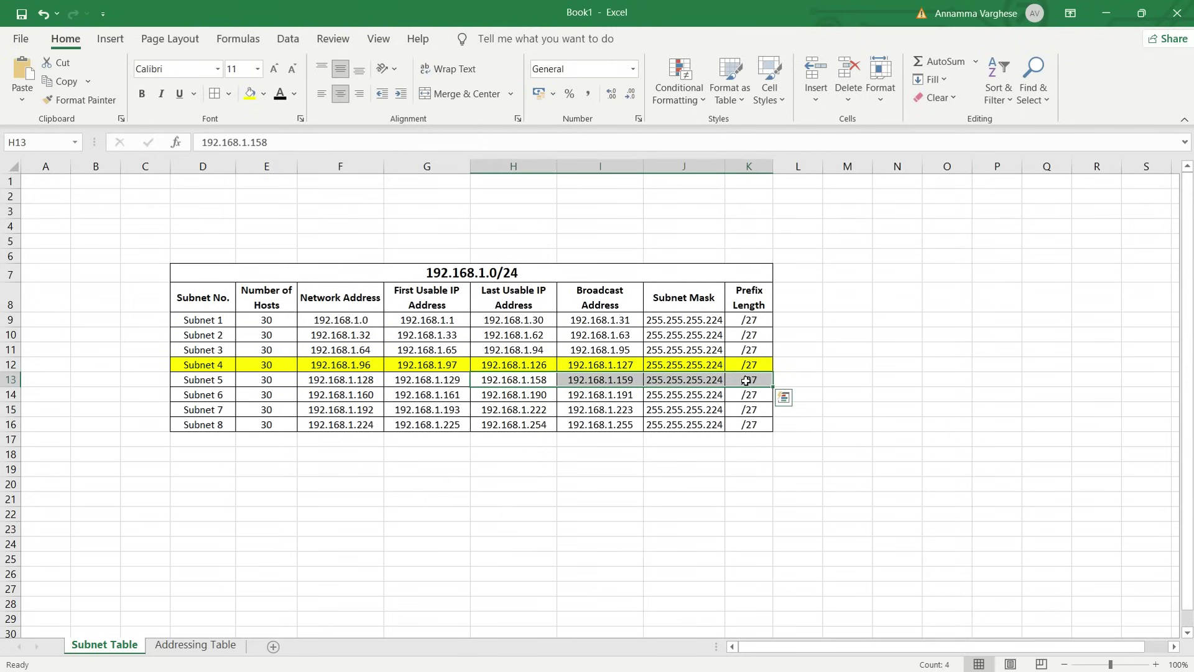
key(Delete)
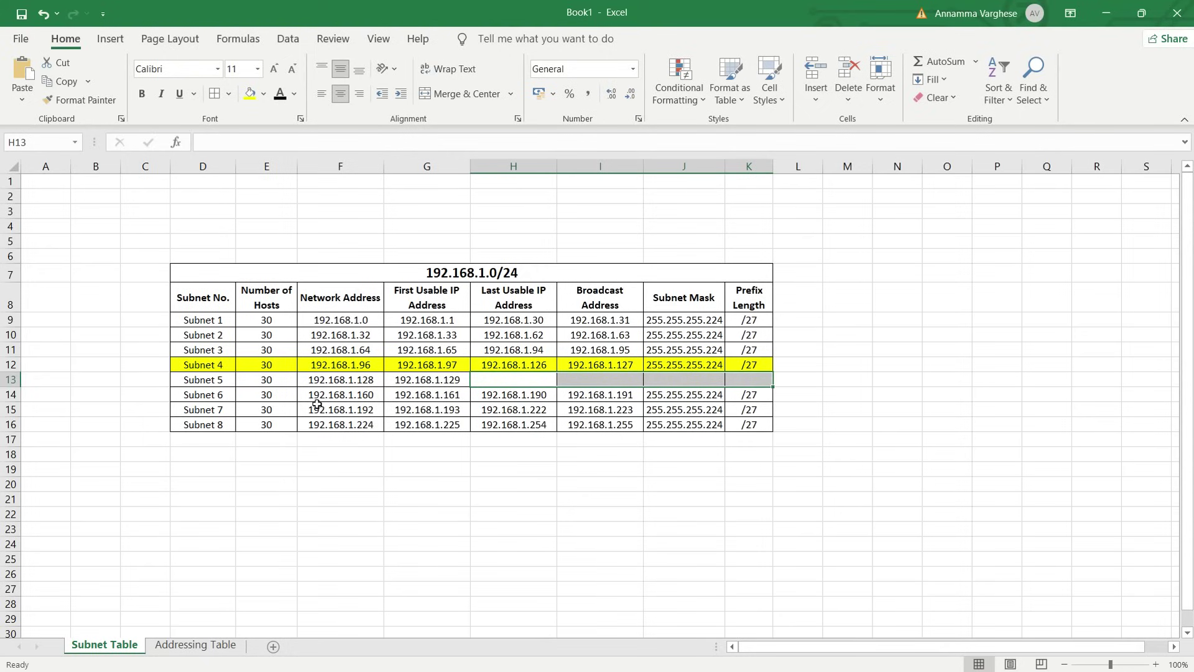
drag(293, 398, 741, 433)
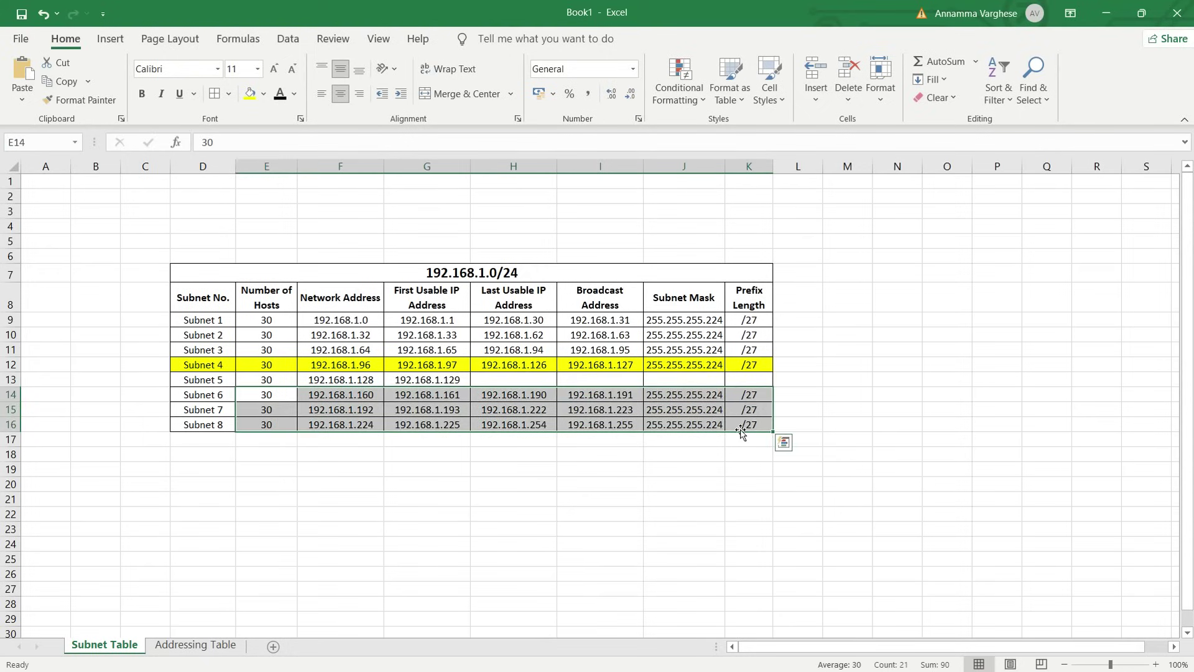
key(Delete)
Set the host count to 14 for Subnet 5 and Subnet 6
click(263, 381)
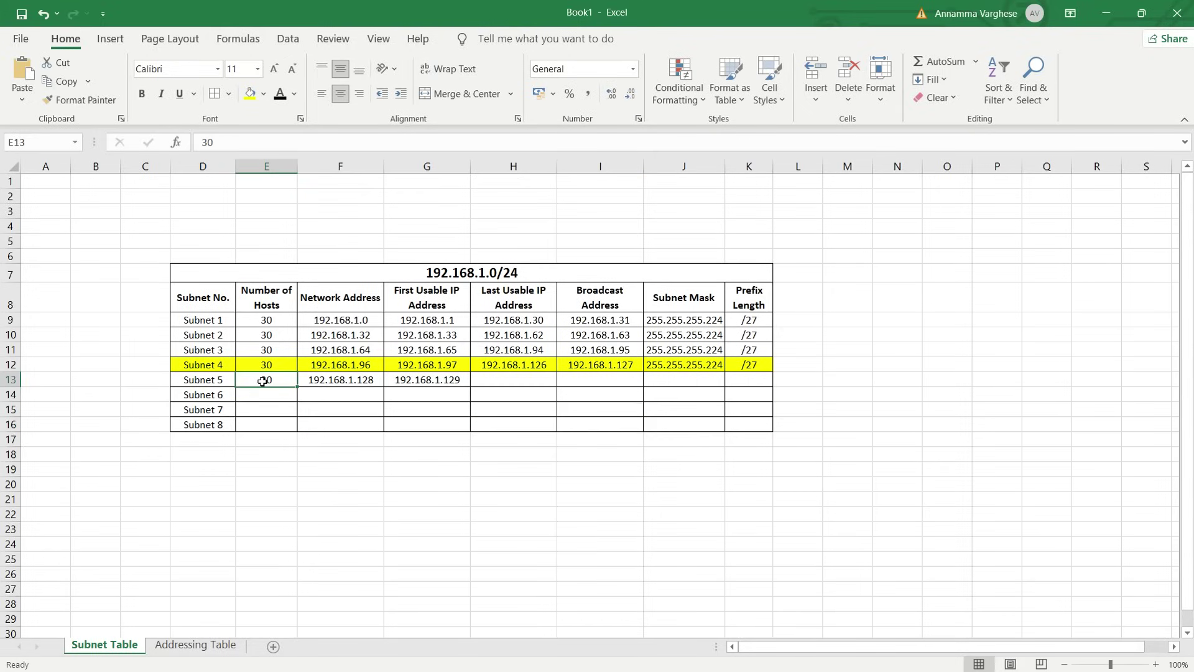
click(263, 406)
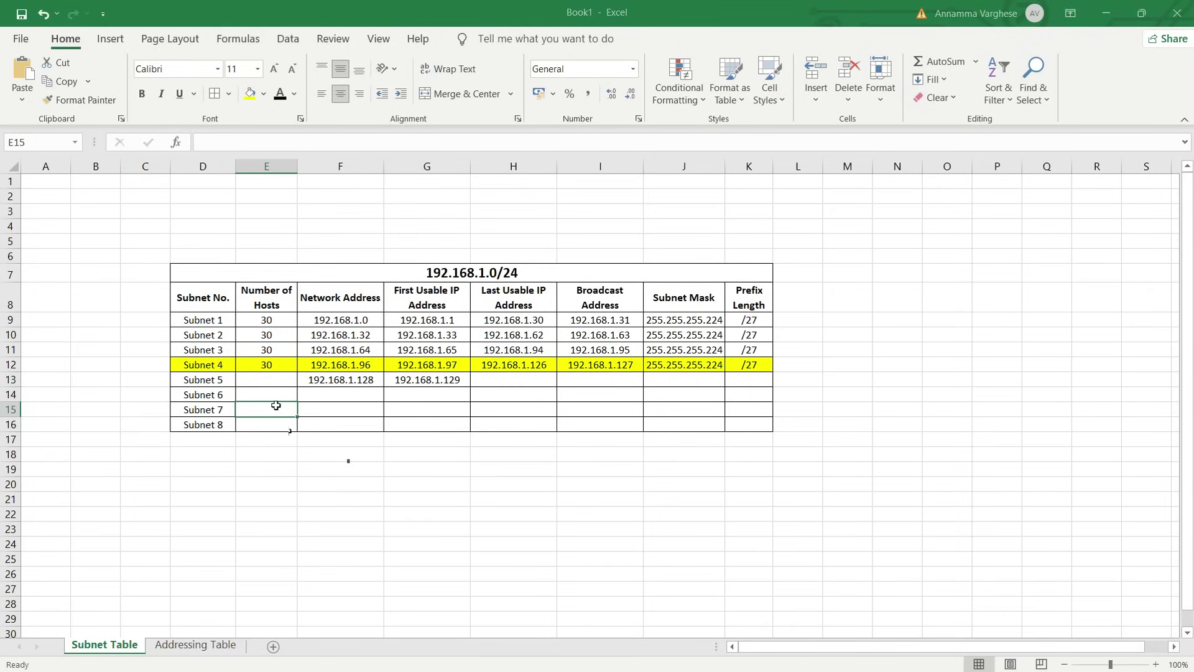
click(268, 379)
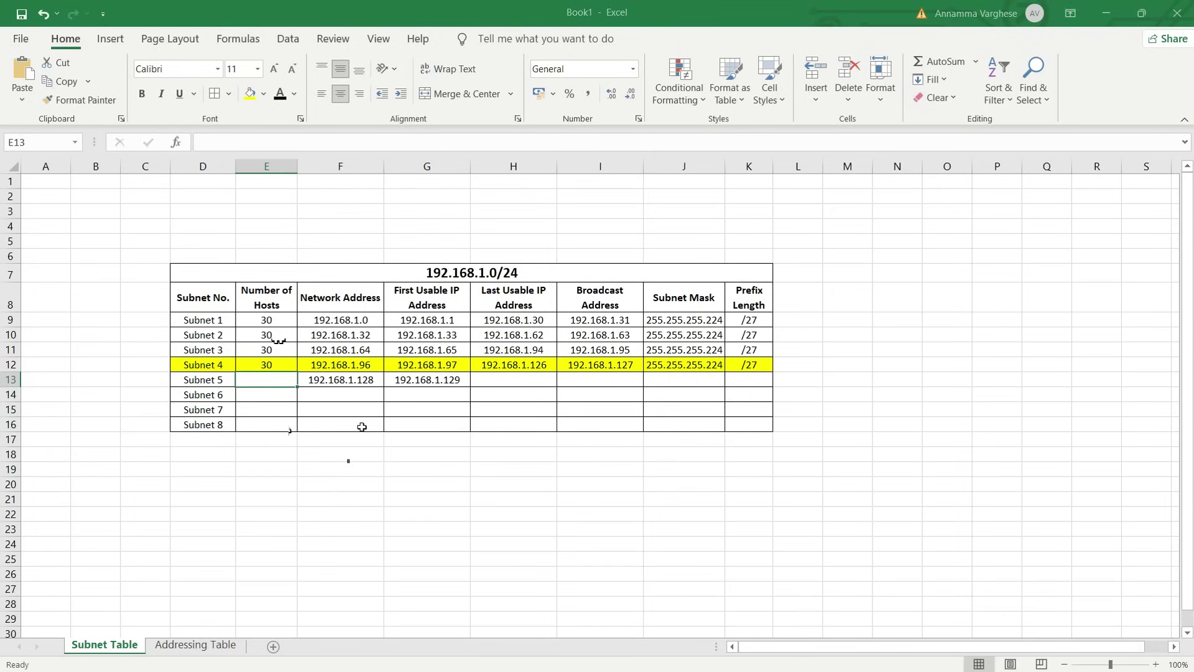
text(14)
click(278, 396)
text(14)
key(Return)
Enter 192.168.1.143 as Subnet 5's broadcast address
click(337, 383)
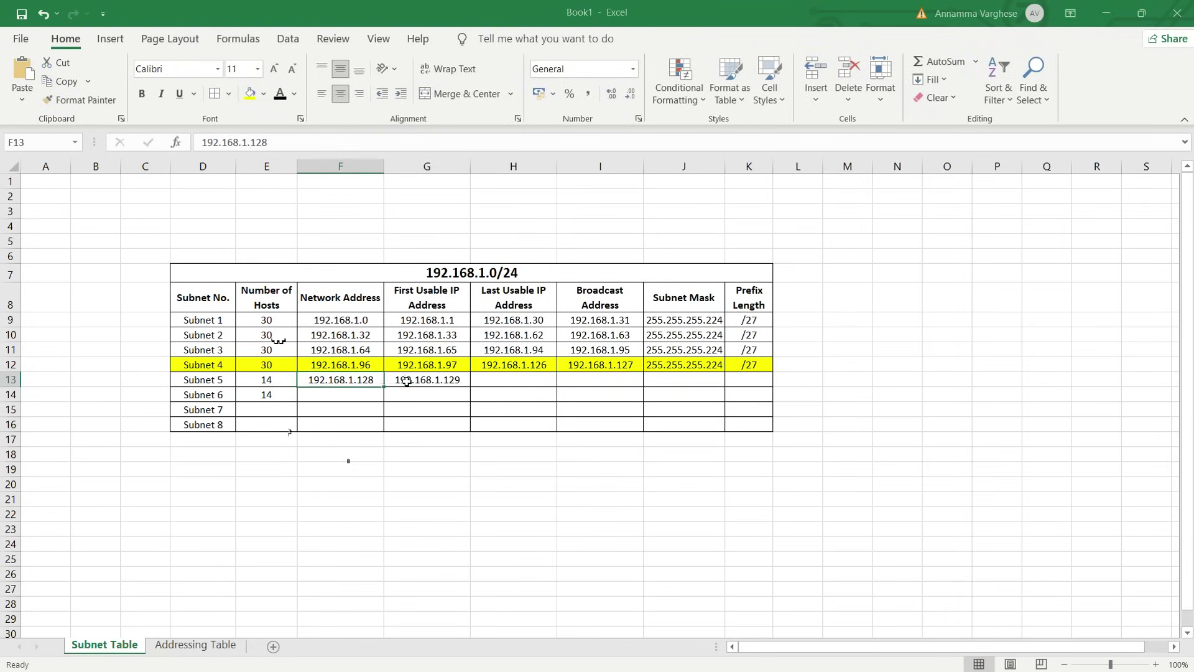
click(407, 382)
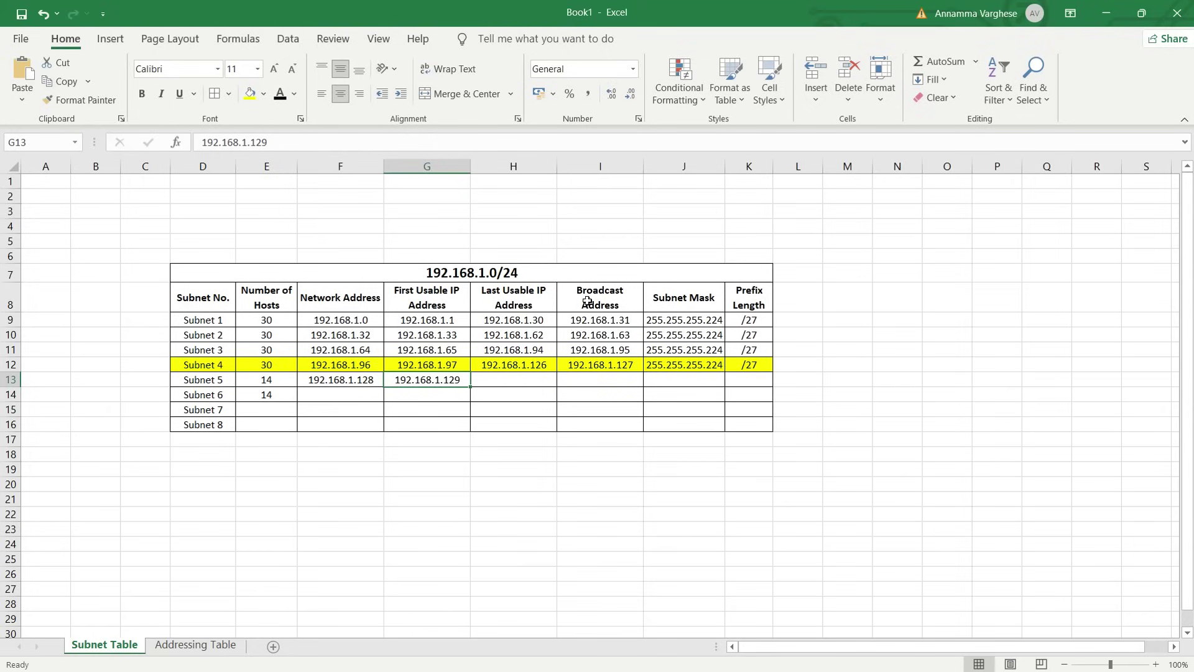
click(582, 378)
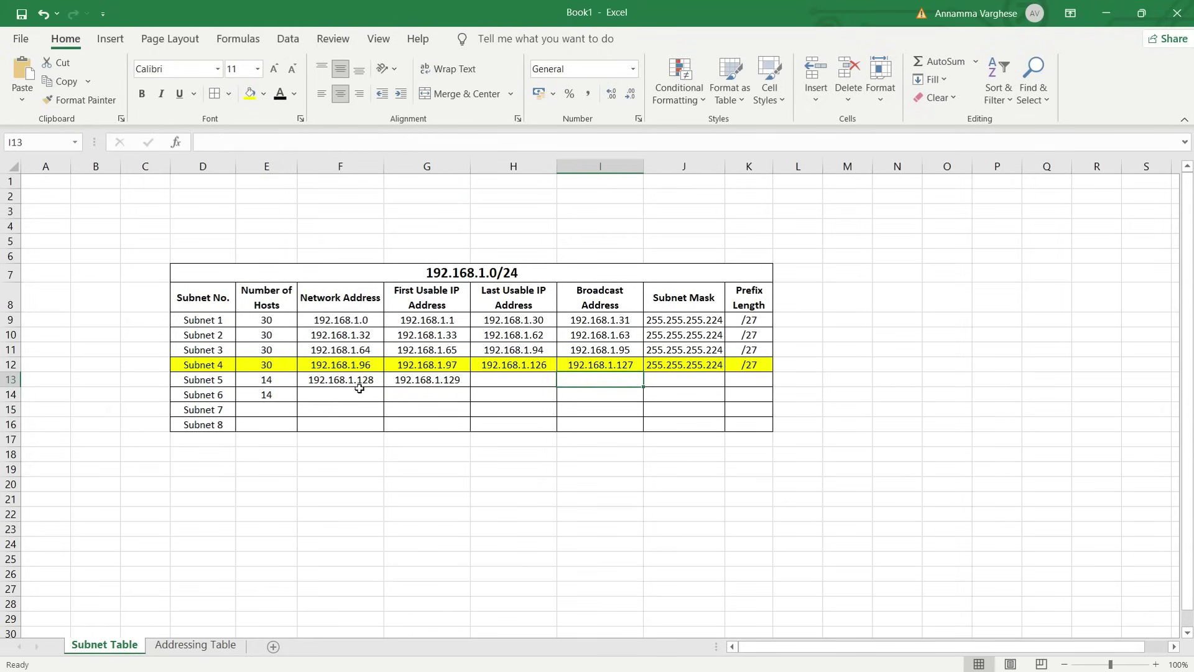
text(192.)
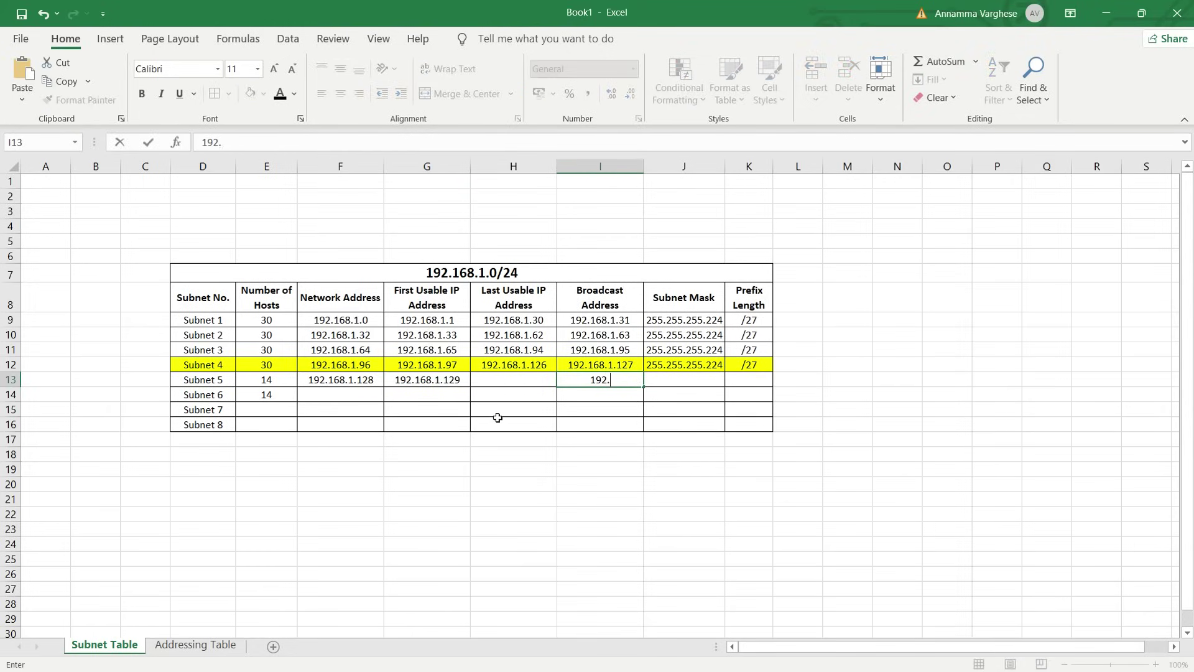
text(168.1.)
text(142)
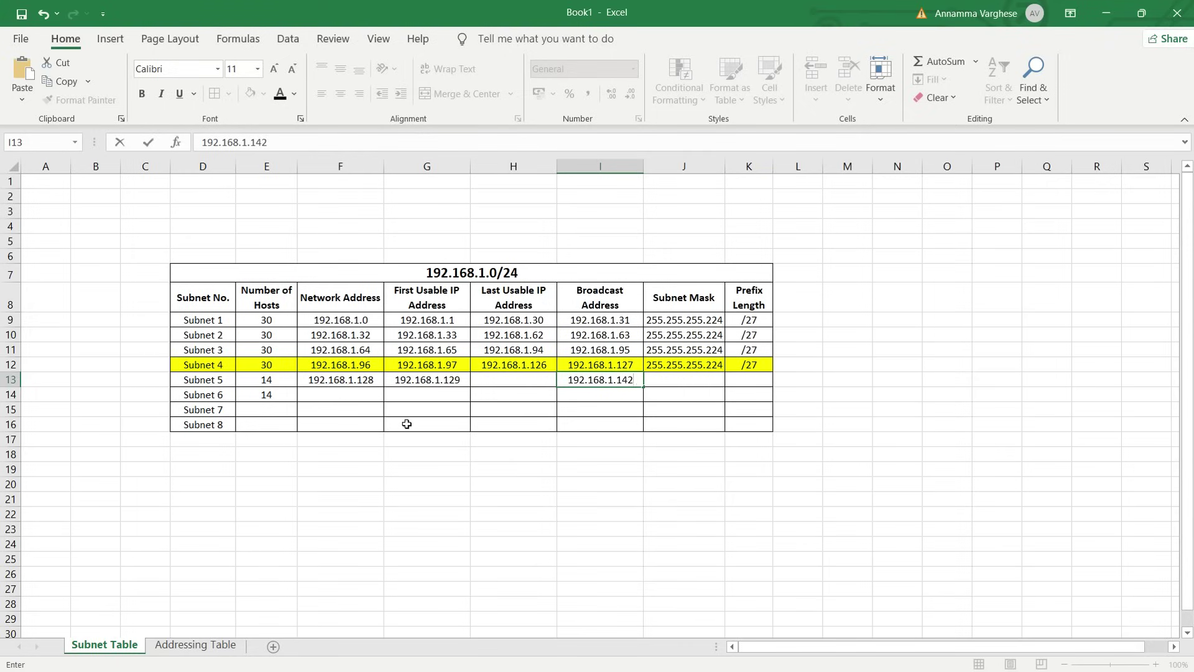
key(BackSpace)
text(3)
click(630, 427)
Set Subnet 5's last usable address to 192.168.1.142
click(620, 380)
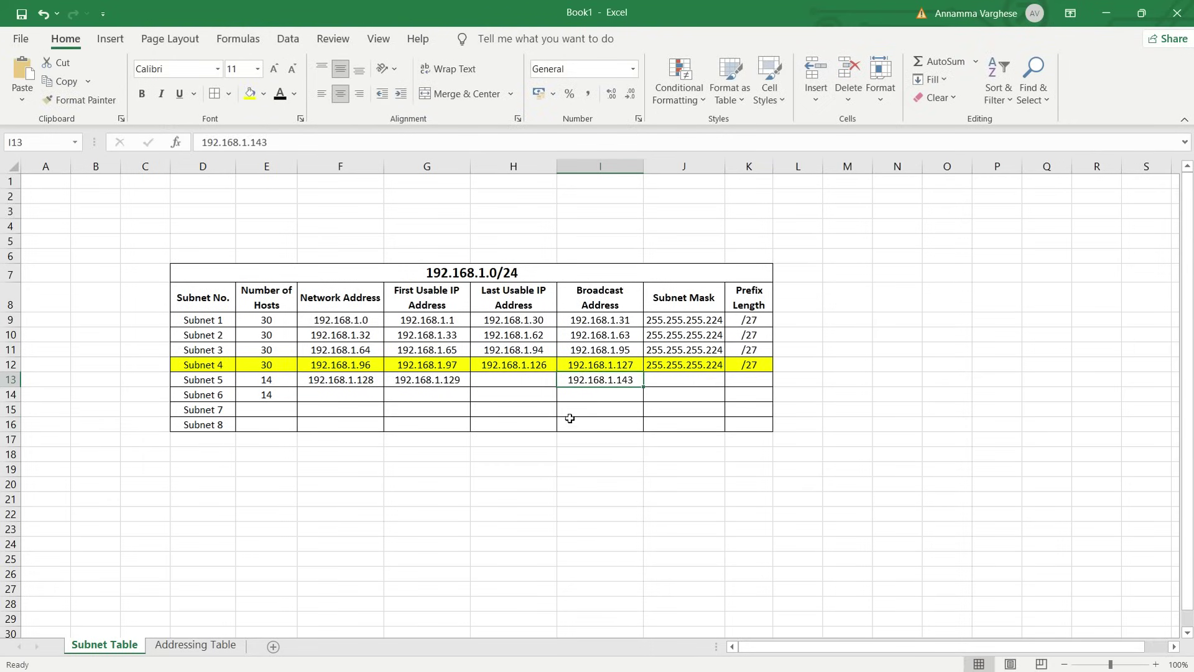
key(ctrl+c)
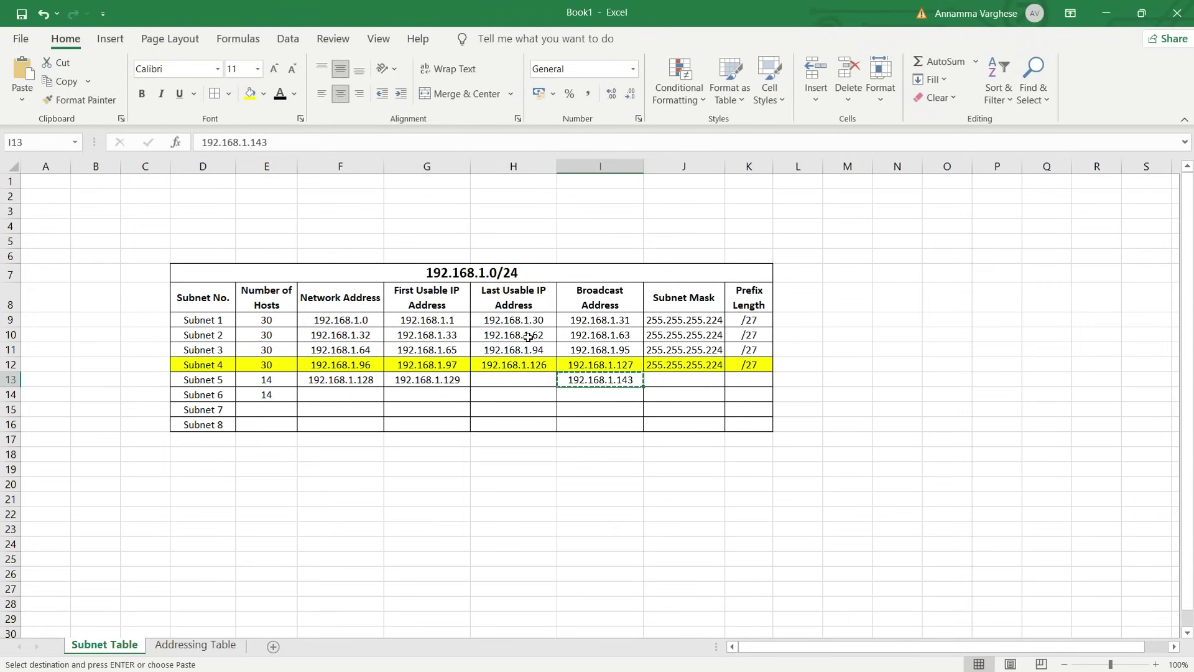
click(521, 381)
key(ctrl+v)
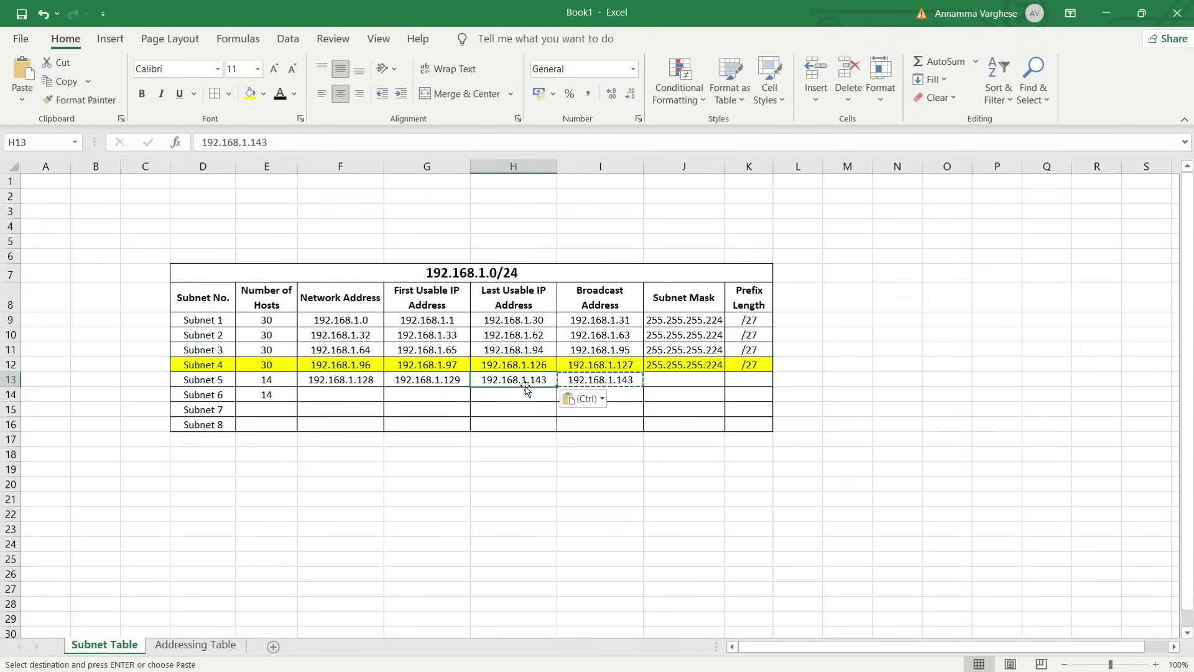
click(279, 143)
key(BackSpace)
text(2)
key(Return)
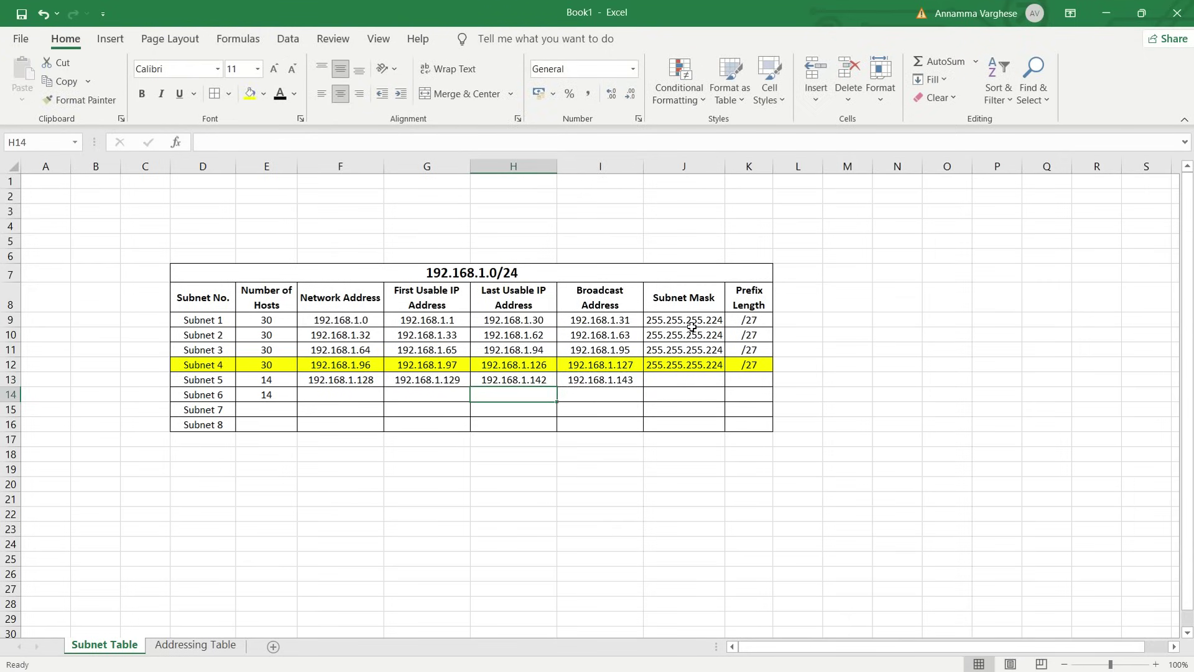
Enter subnet mask 255.255.255.240 for Subnet 5
click(675, 377)
text(255.2555)
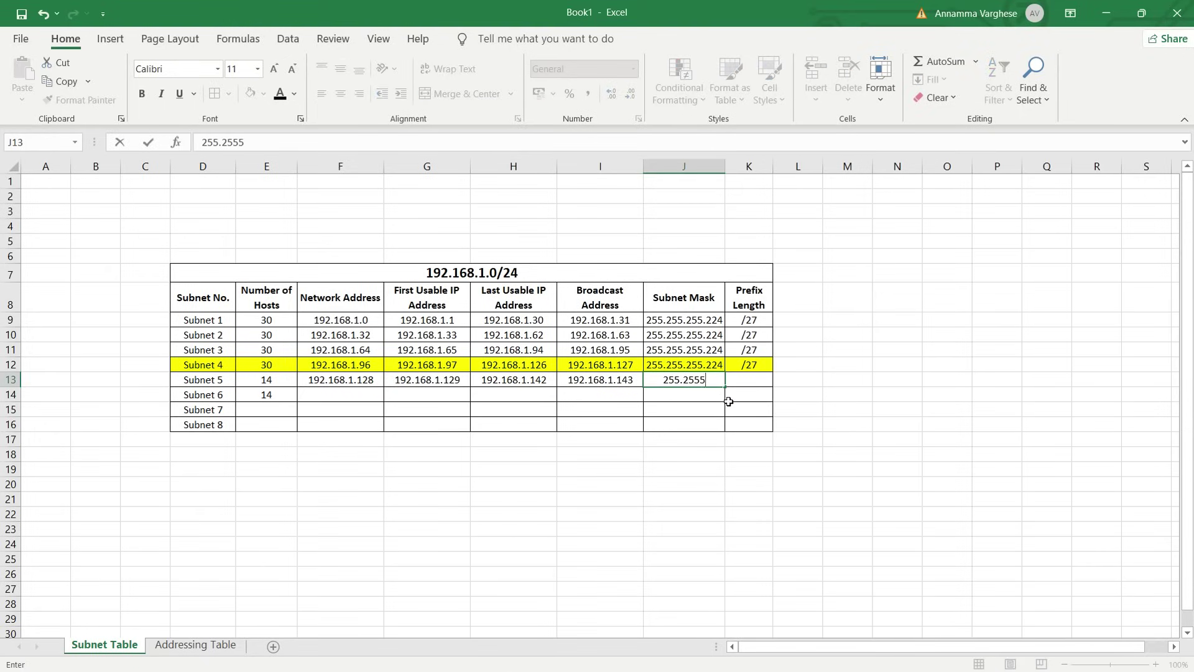
key(BackSpace)
text(.255.255.25)
key(BackSpace)
key(BackSpace)
key(BackSpace)
text(40)
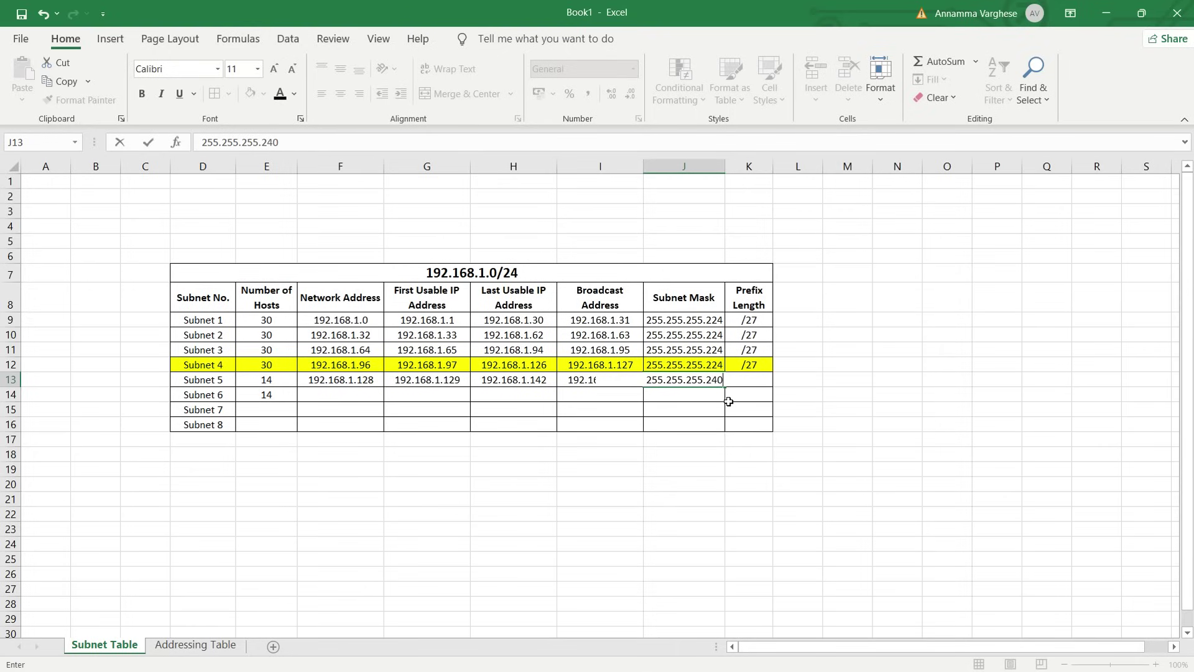
key(Tab)
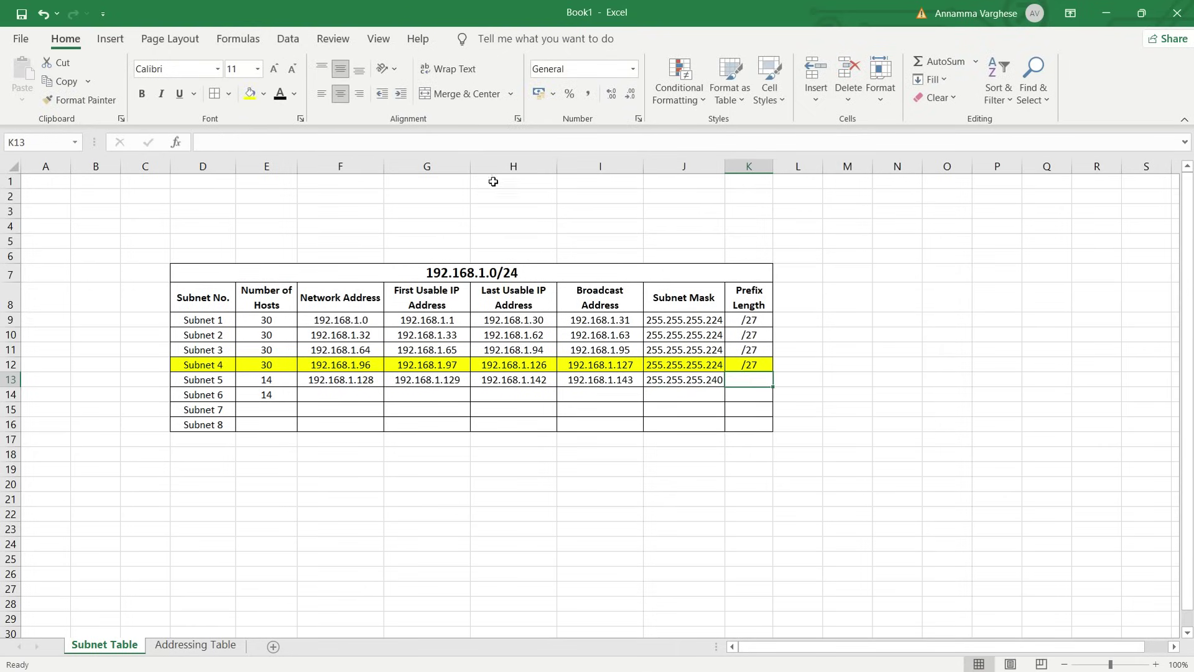
Give Subnet 5 the /28 prefix and Subnet 6 network address 192.168.1.144
click(377, 145)
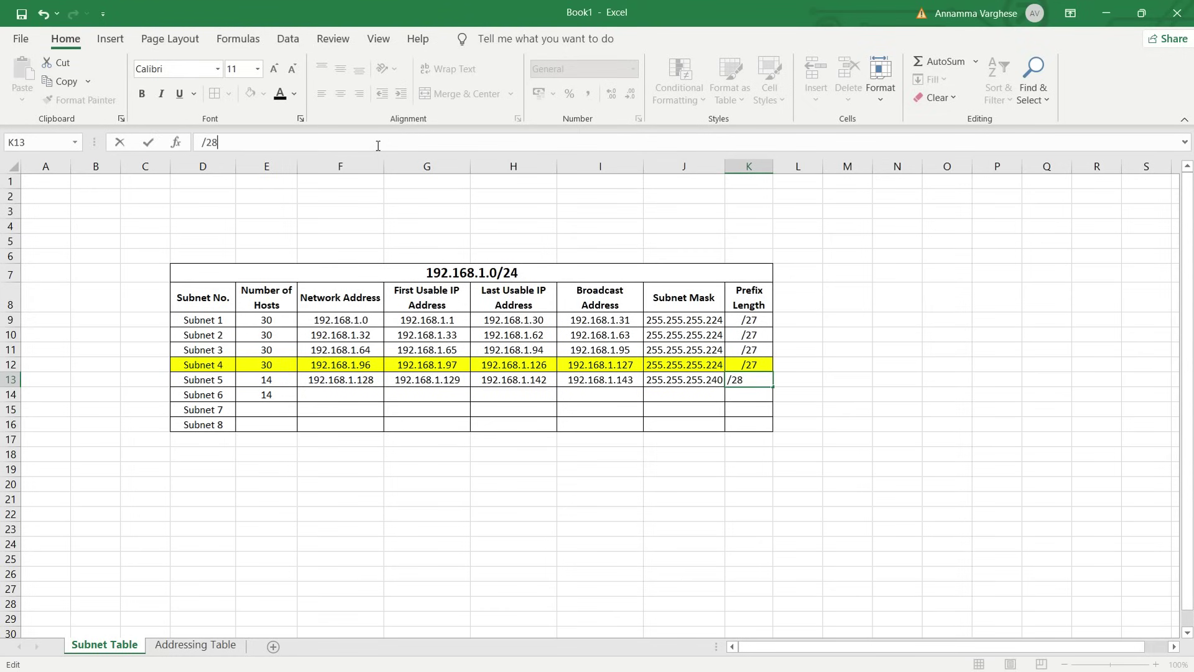
click(715, 443)
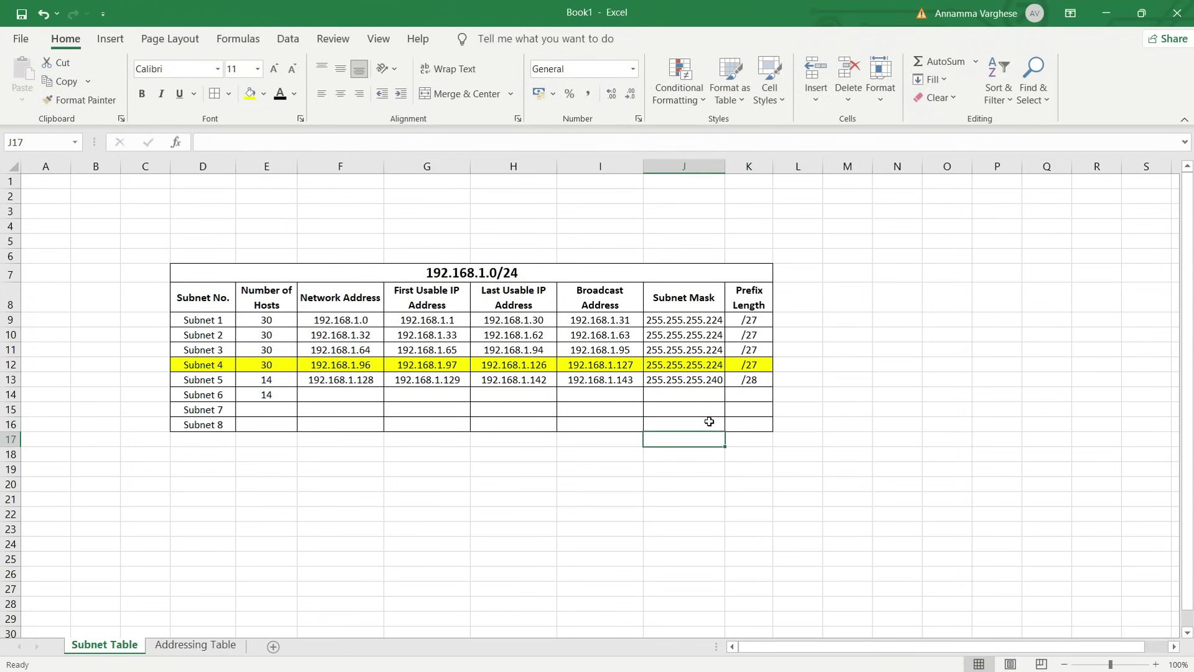
click(749, 469)
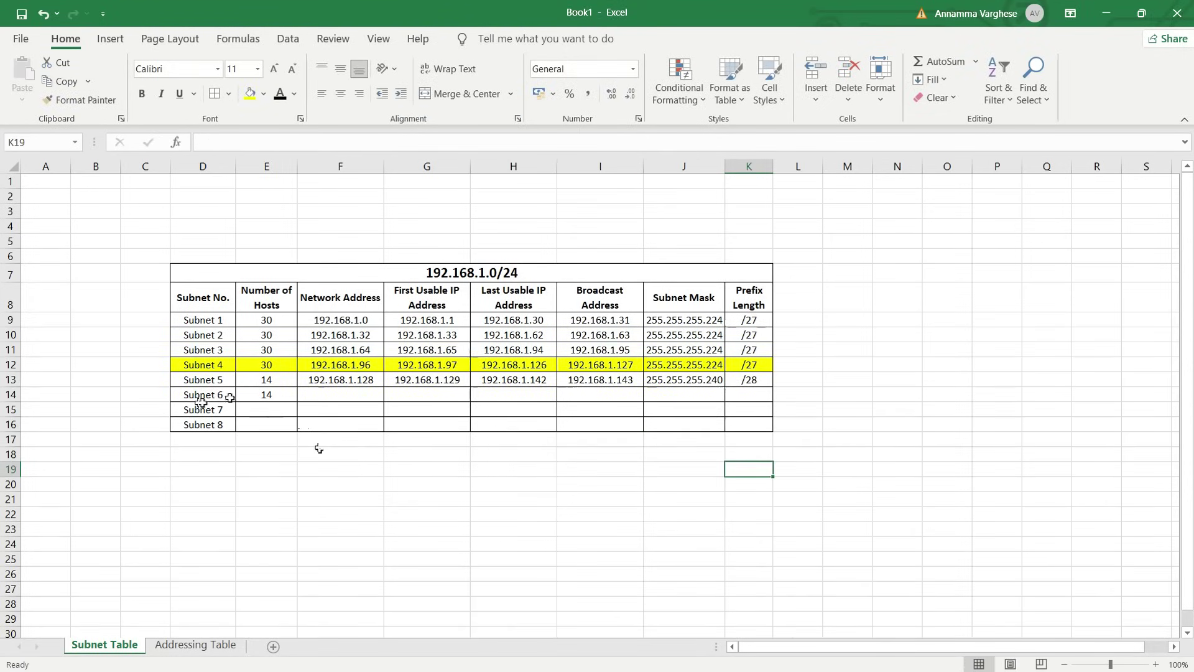
click(606, 381)
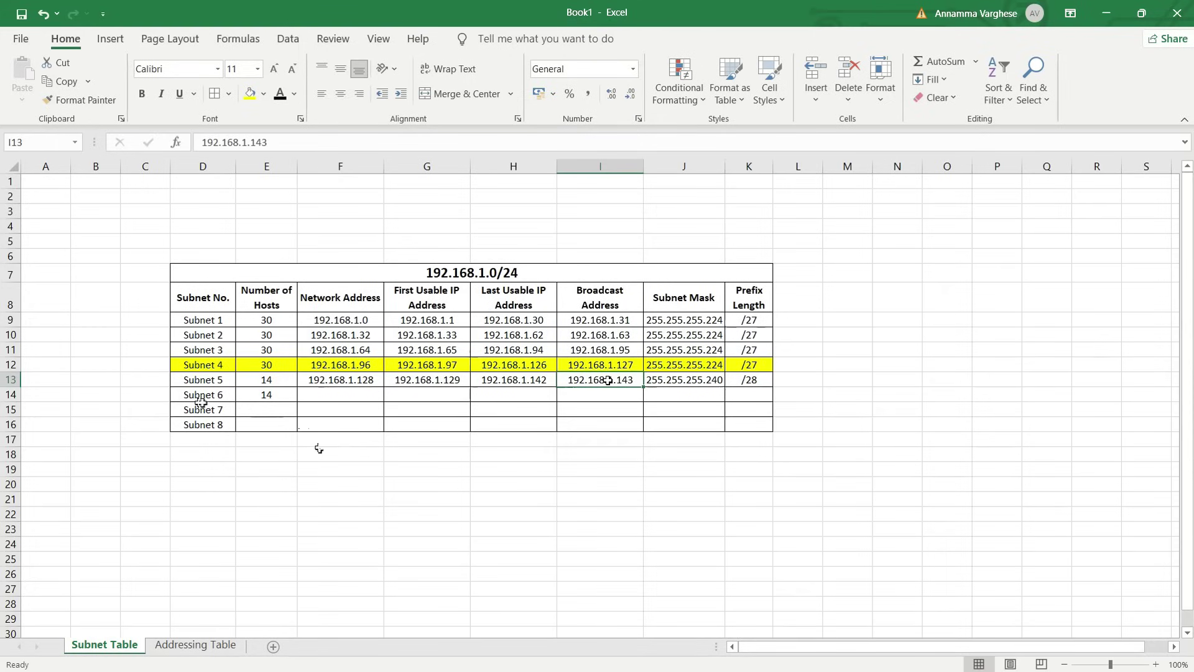
key(ctrl+c)
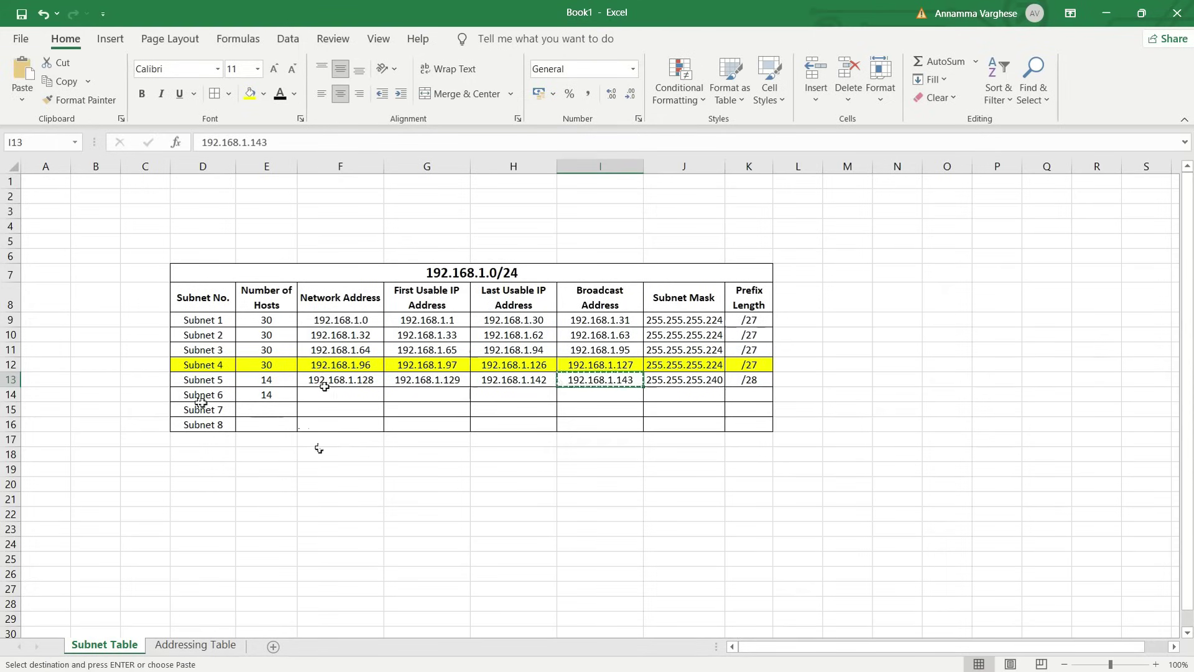
click(325, 397)
key(ctrl+v)
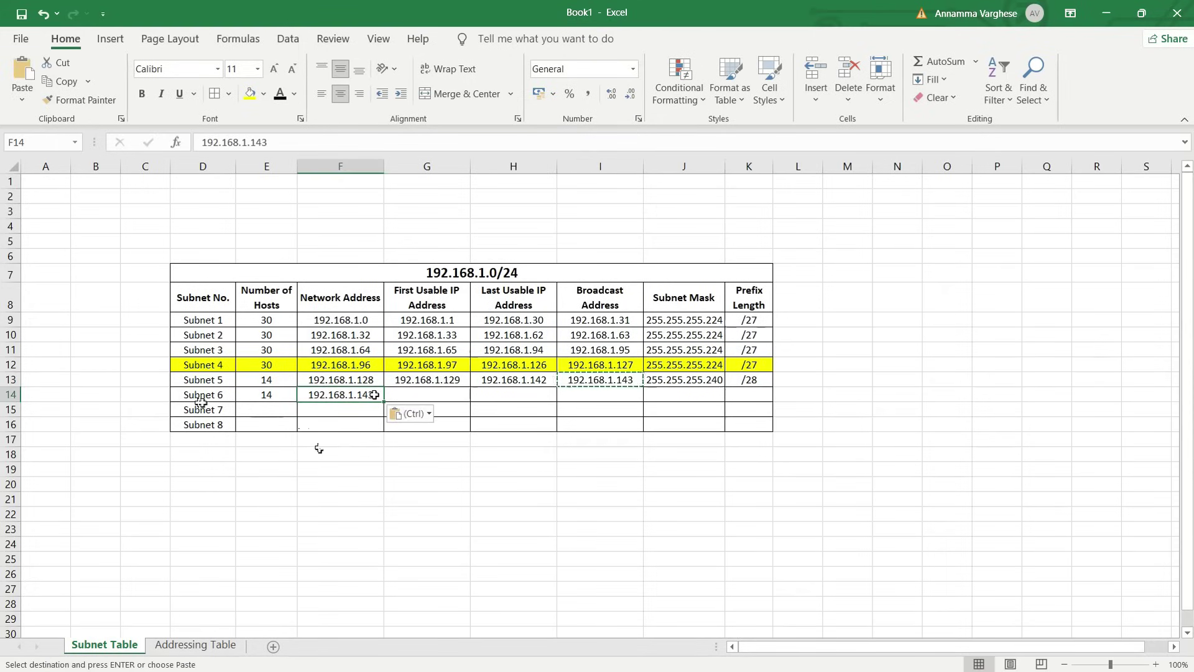
key(F2)
key(BackSpace)
text(4)
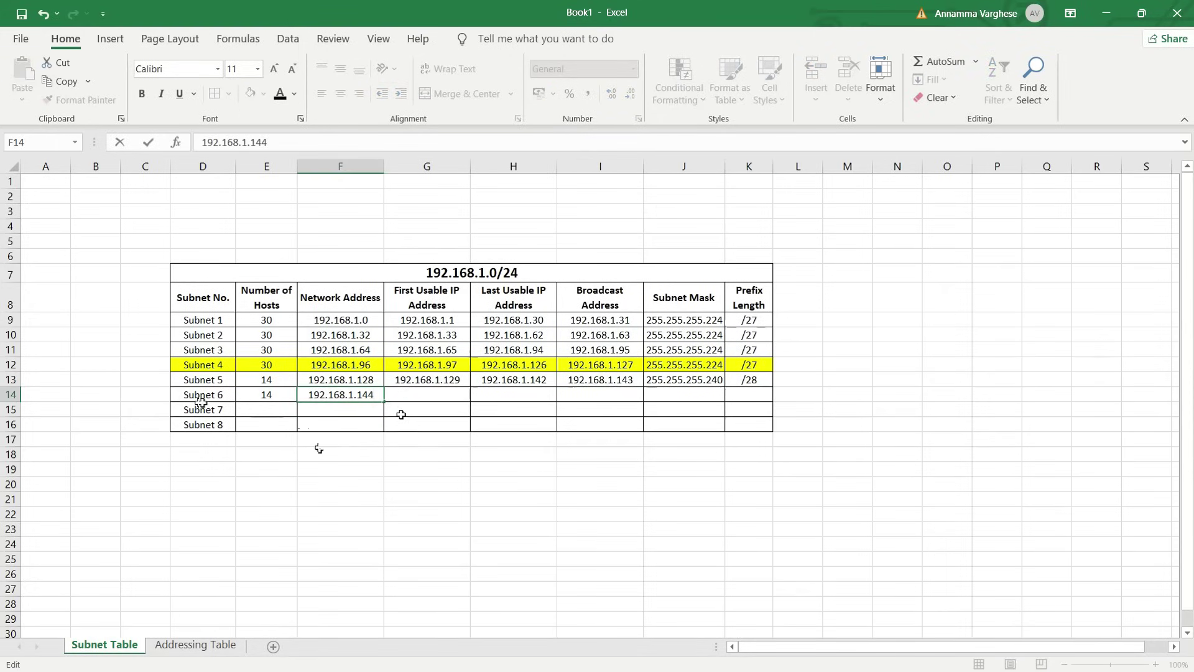
key(Return)
Set Subnet 6's first usable address to 192.168.1.145
click(379, 394)
key(ctrl+c)
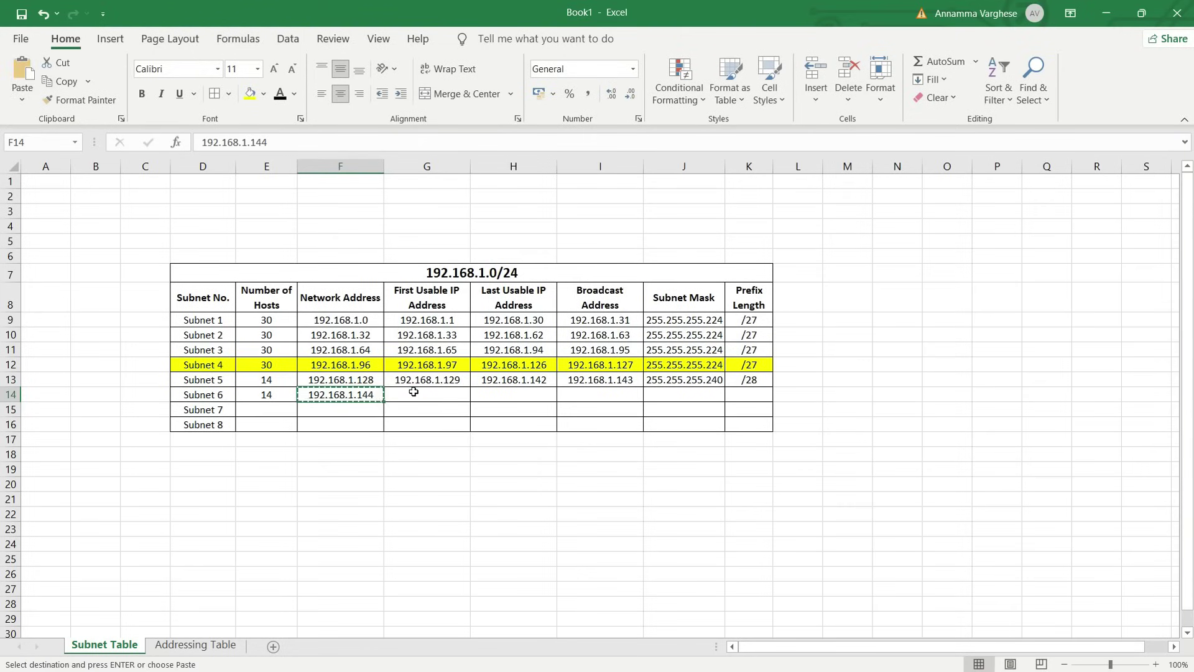
click(414, 392)
key(ctrl+v)
key(F2)
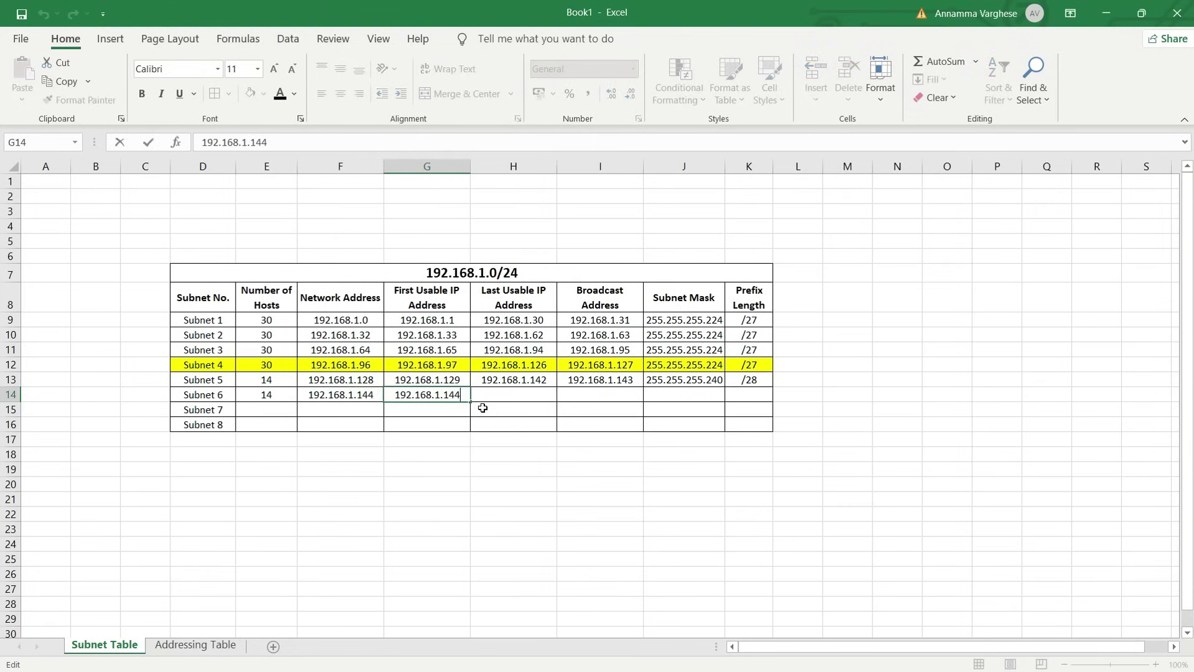
key(BackSpace)
text(5)
click(494, 407)
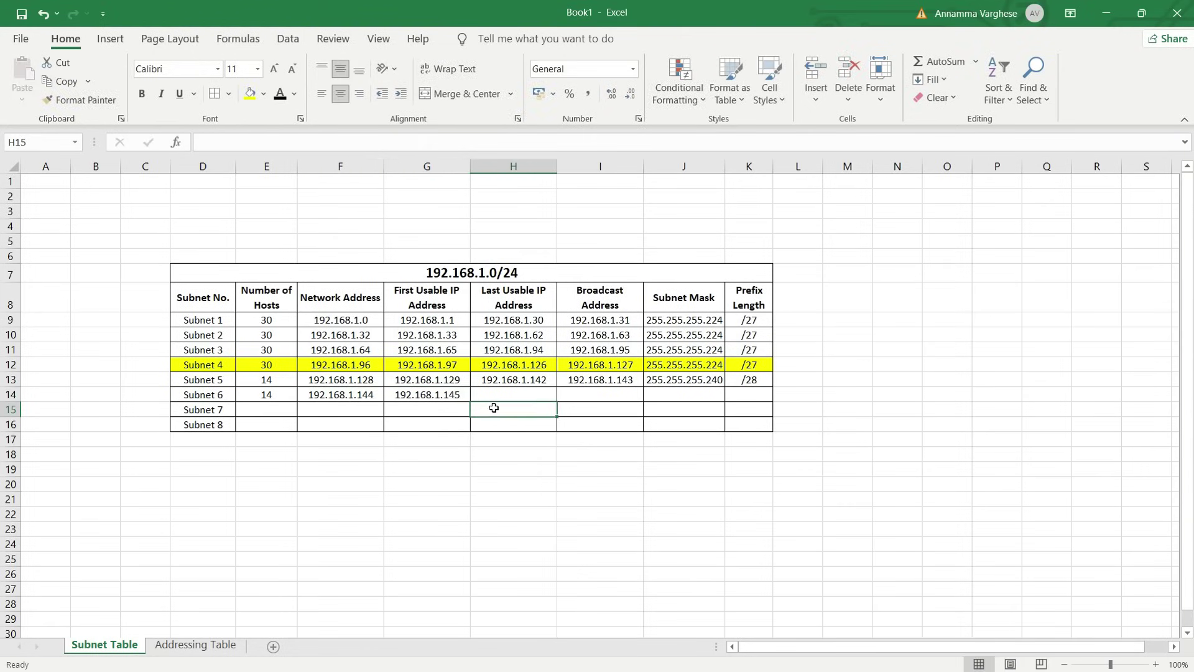
Set Subnet 6's broadcast address to 192.168.1.159
click(583, 392)
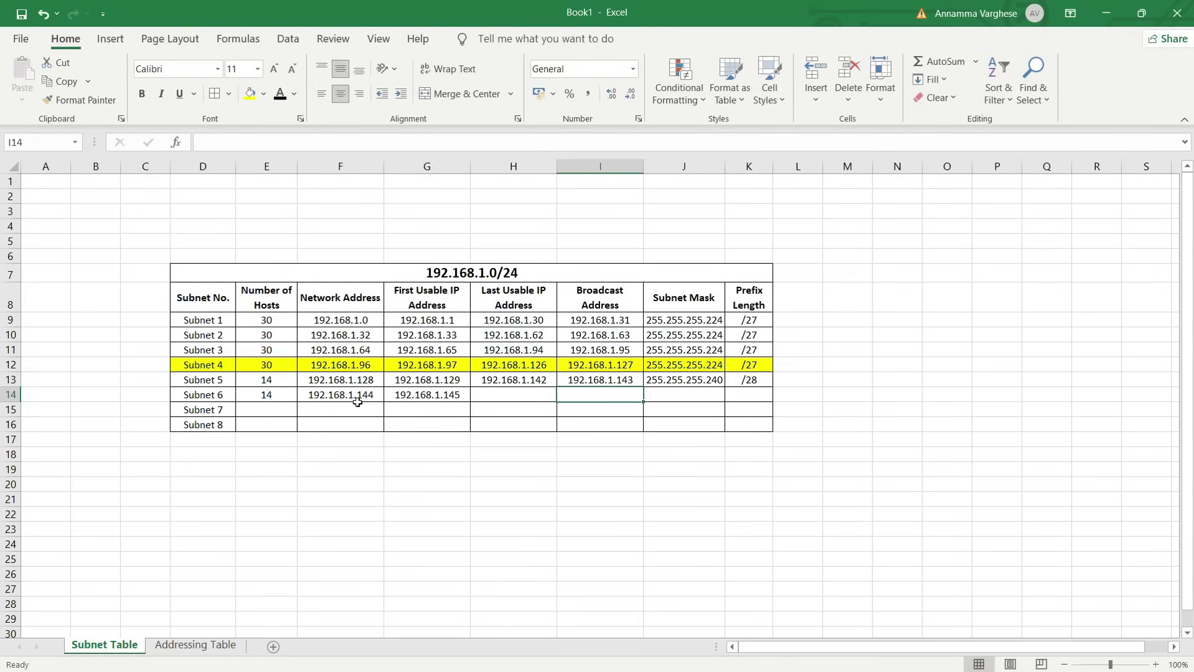
click(370, 399)
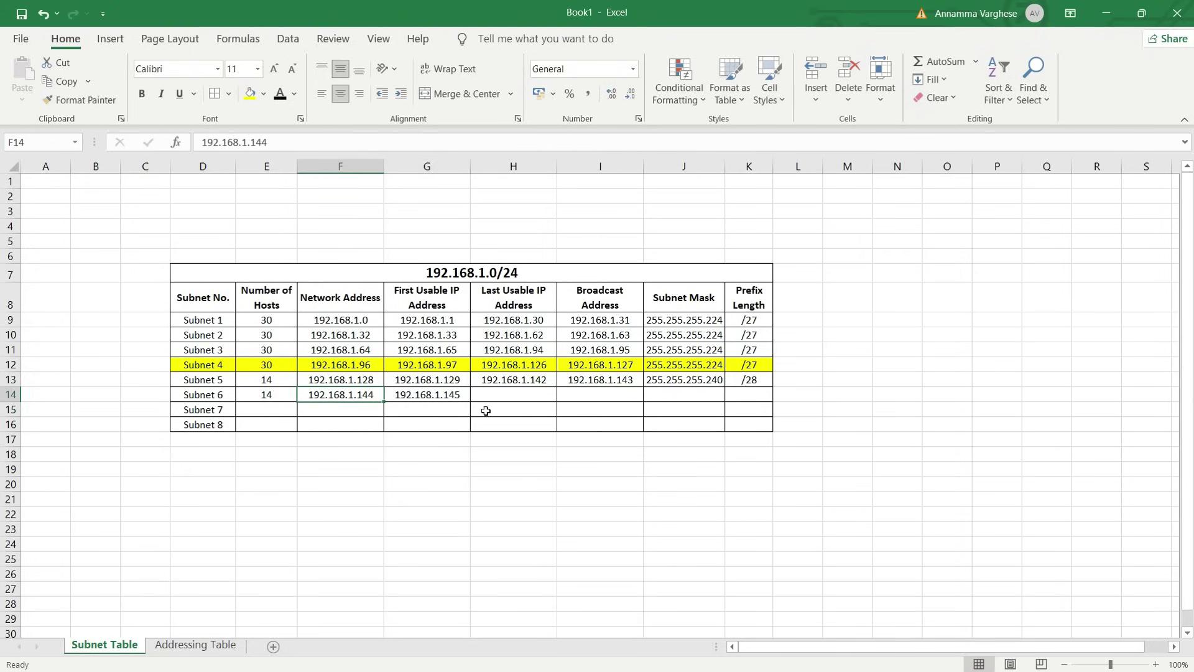
key(ctrl+c)
click(575, 396)
key(ctrl+v)
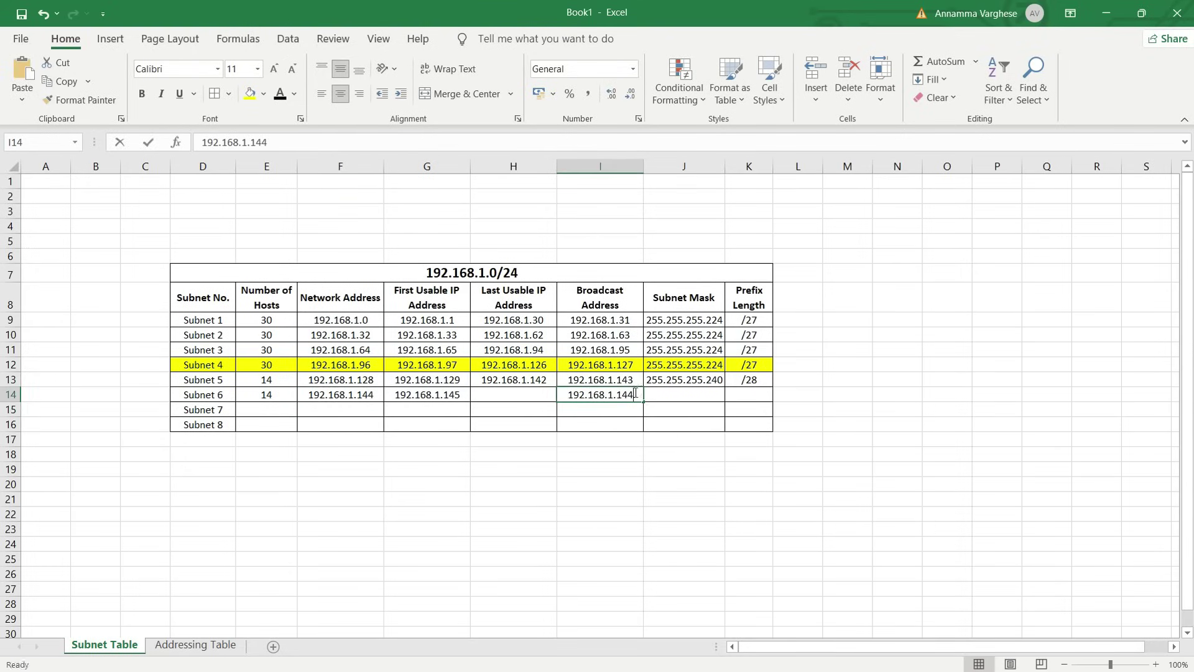
key(F2)
key(BackSpace)
key(BackSpace)
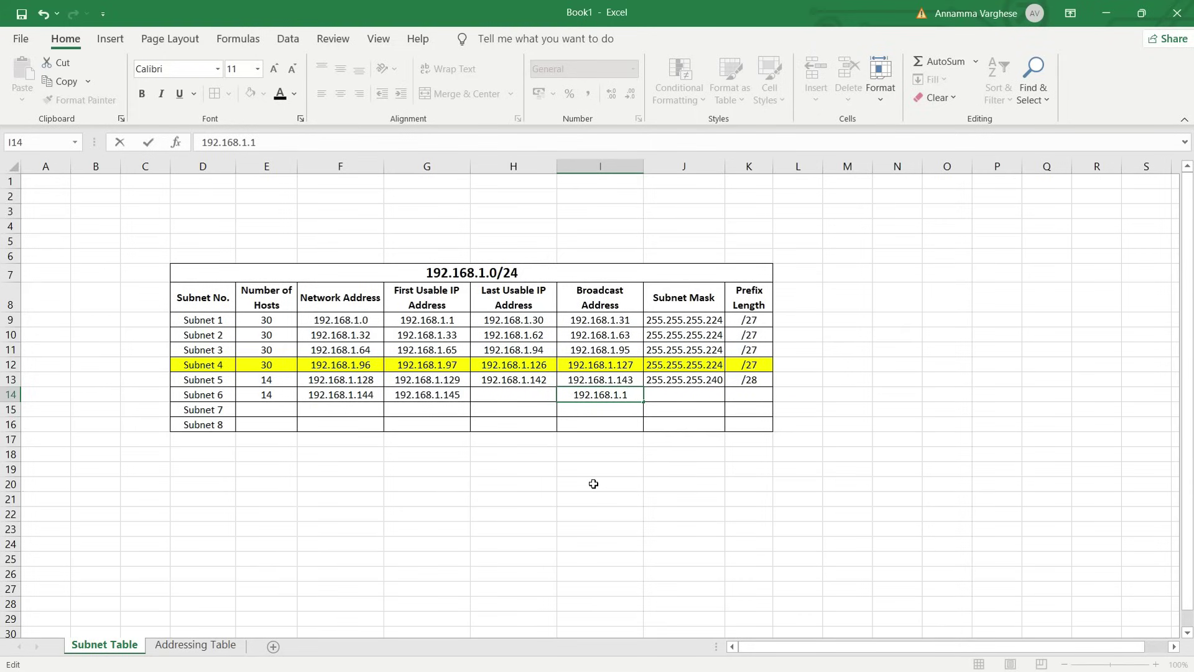
text(59)
click(594, 484)
Set Subnet 6's last usable address to 192.168.1.158
click(602, 399)
key(ctrl+c)
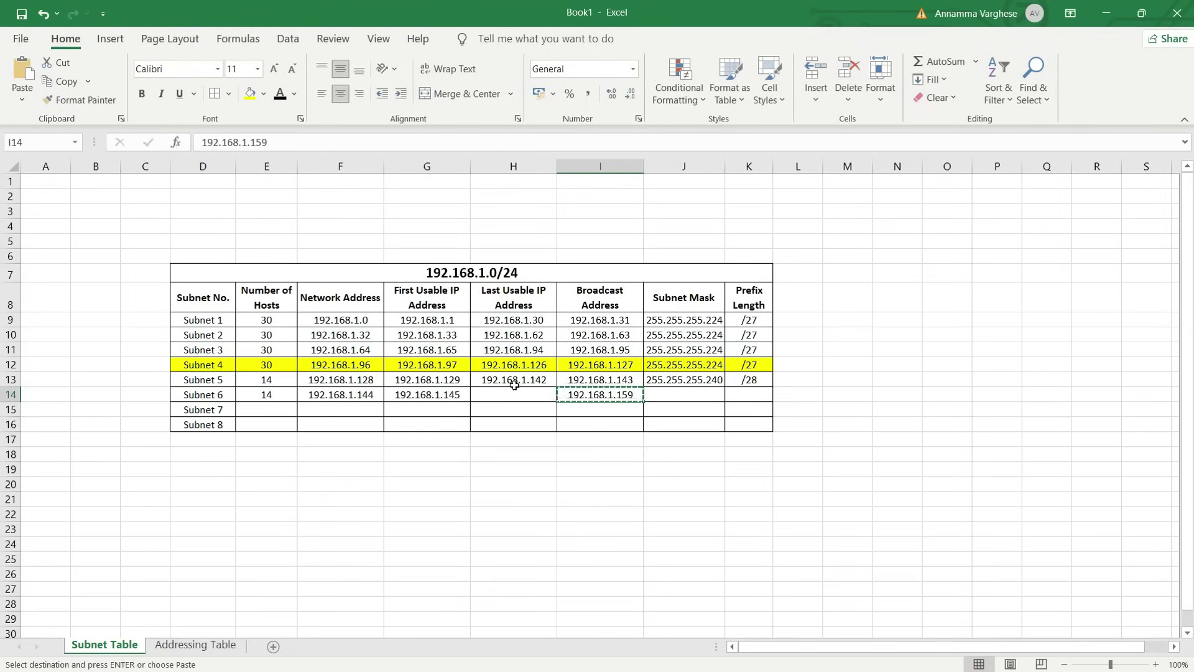
click(515, 391)
key(ctrl+v)
key(Escape)
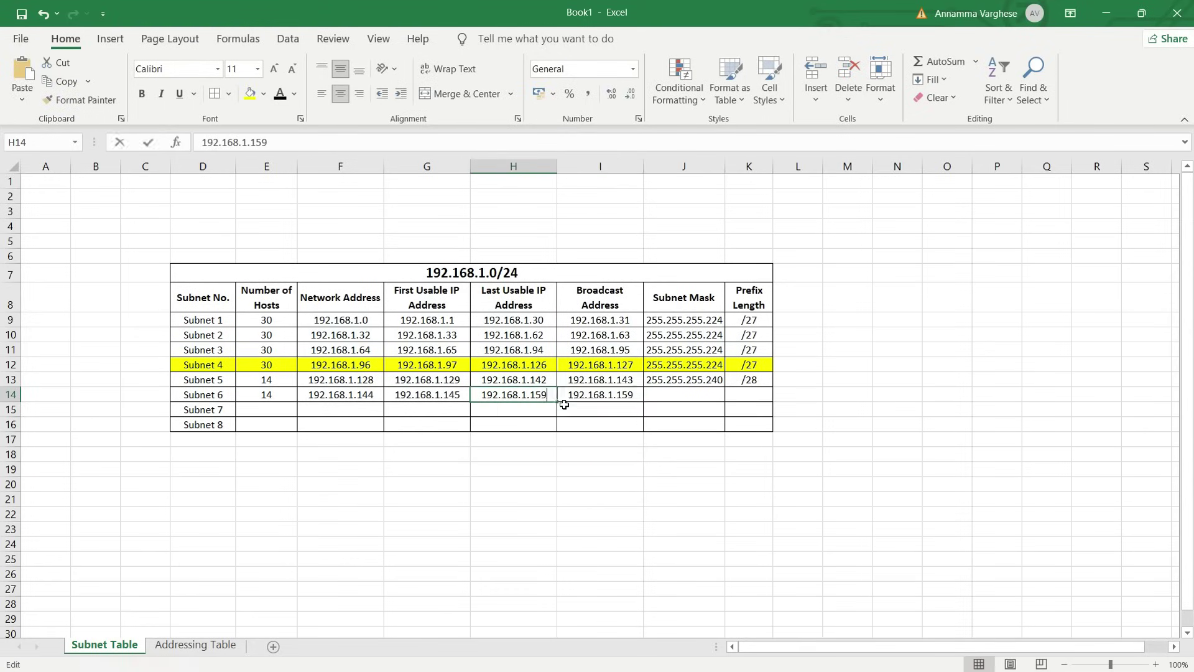
key(F2)
key(BackSpace)
text(8)
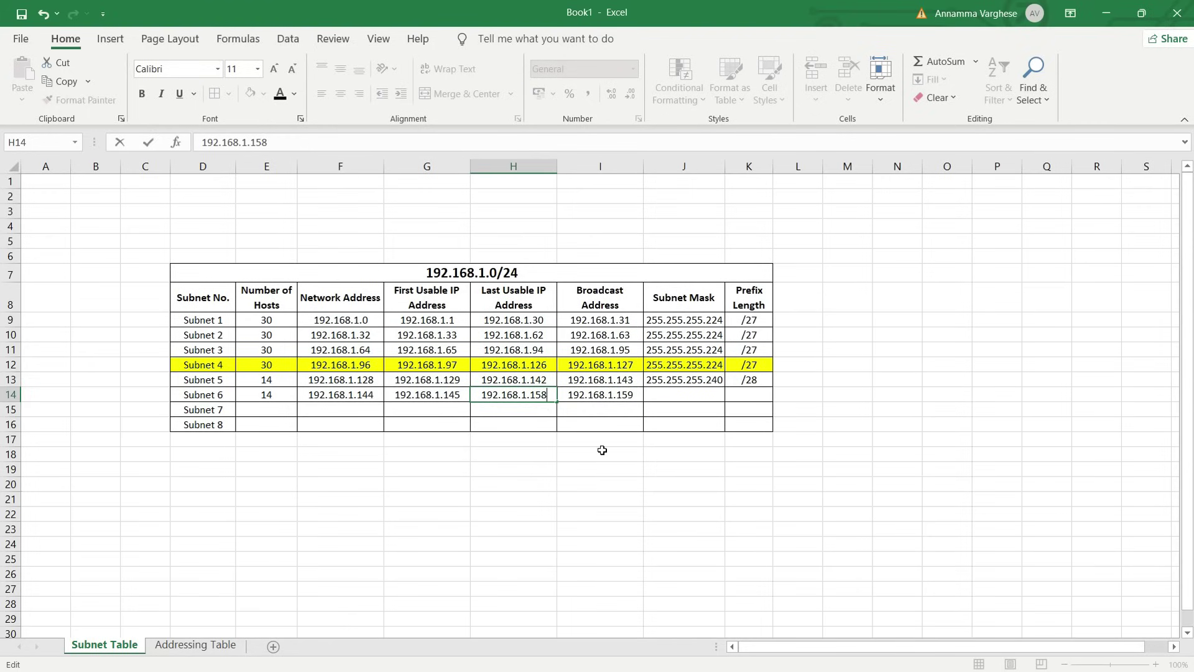
click(602, 449)
Copy the 255.255.255.240 mask and /28 prefix down to Subnet 6
drag(689, 395, 741, 395)
key(ctrl+d)
click(726, 466)
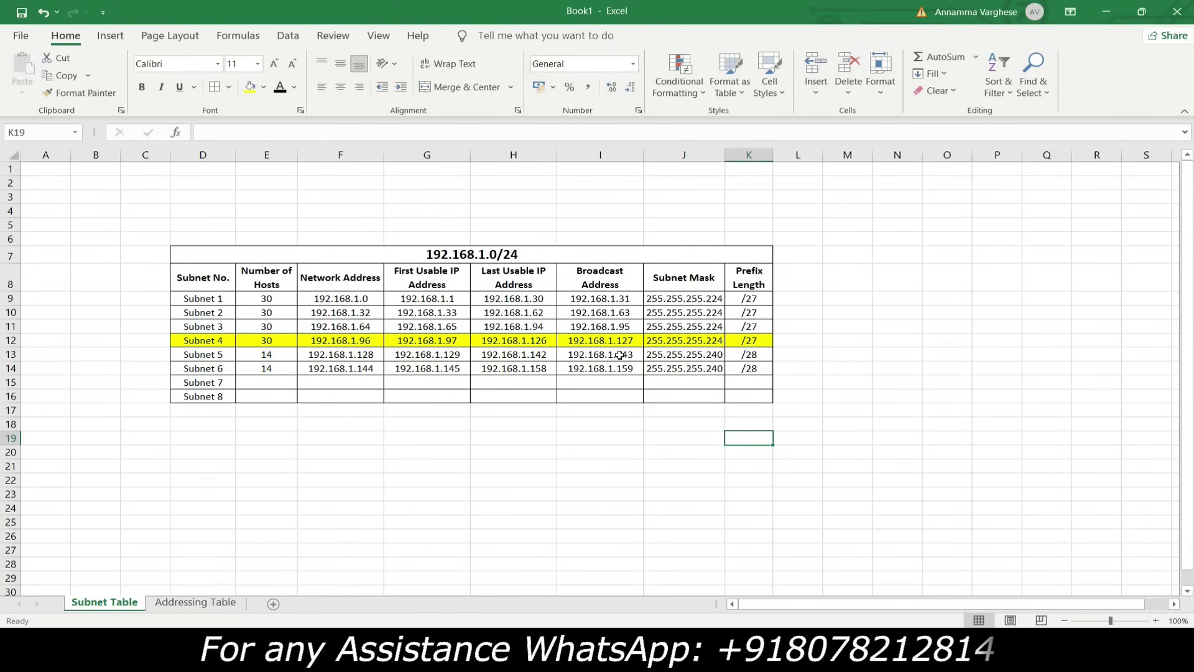
Fill subnet numbers, 14-host counts, addresses, masks and prefixes down through Subnet 12
drag(612, 355, 621, 366)
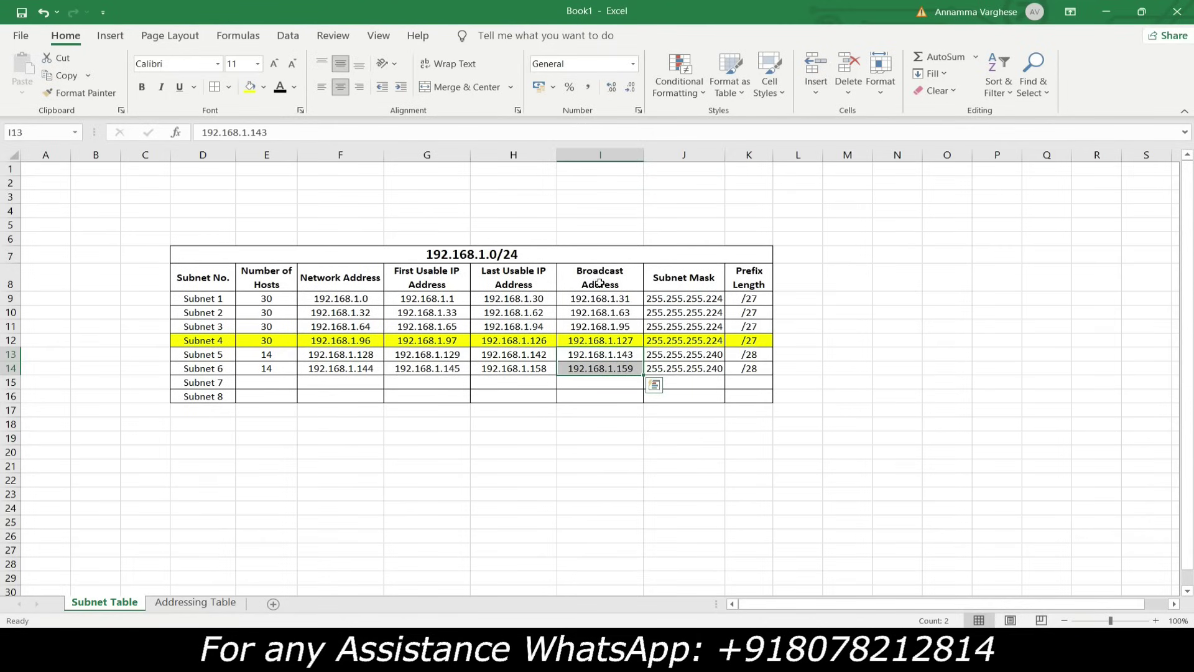
drag(643, 376, 635, 457)
drag(204, 369, 239, 457)
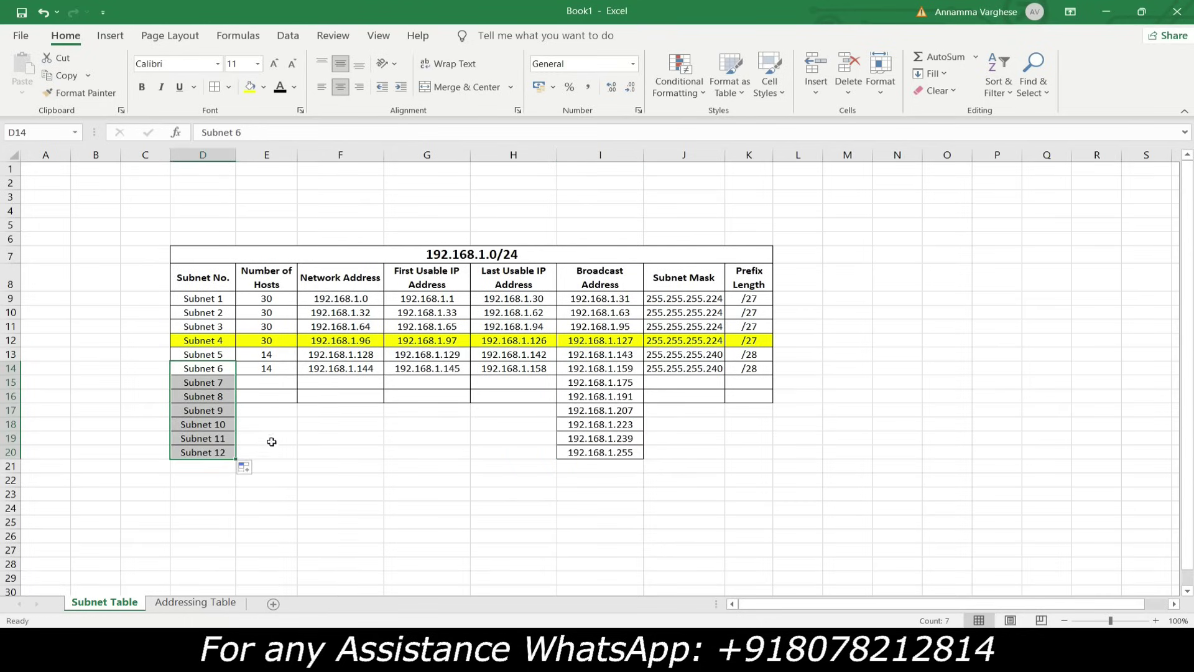
drag(268, 356, 299, 456)
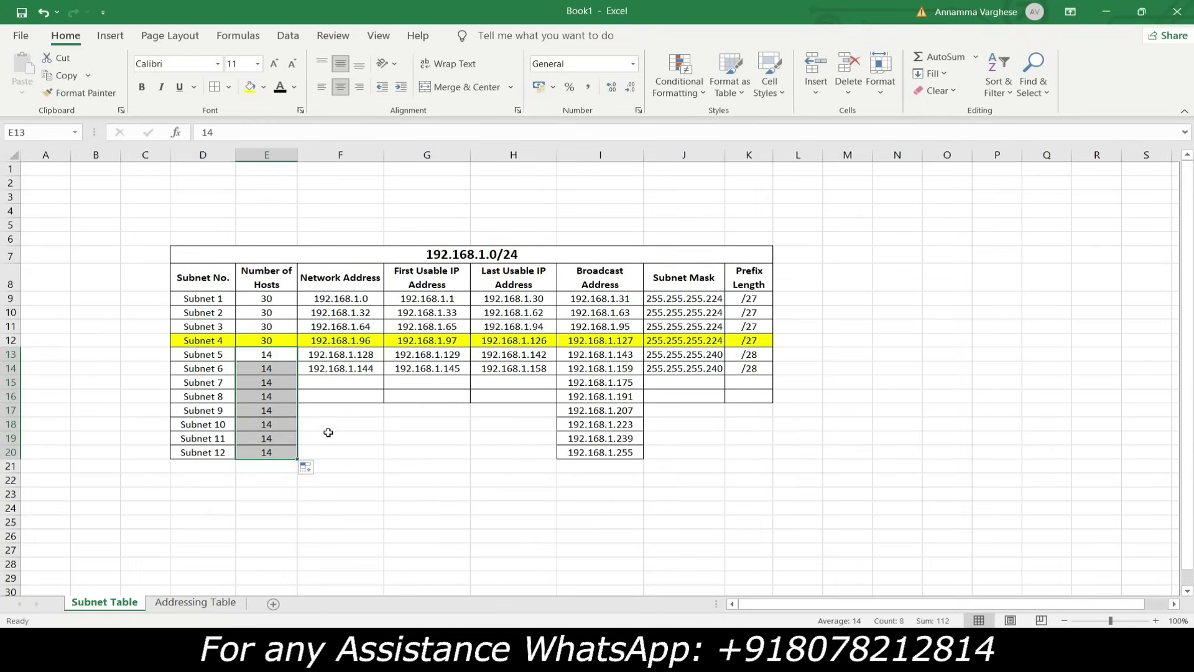
drag(370, 358, 361, 459)
drag(444, 354, 459, 456)
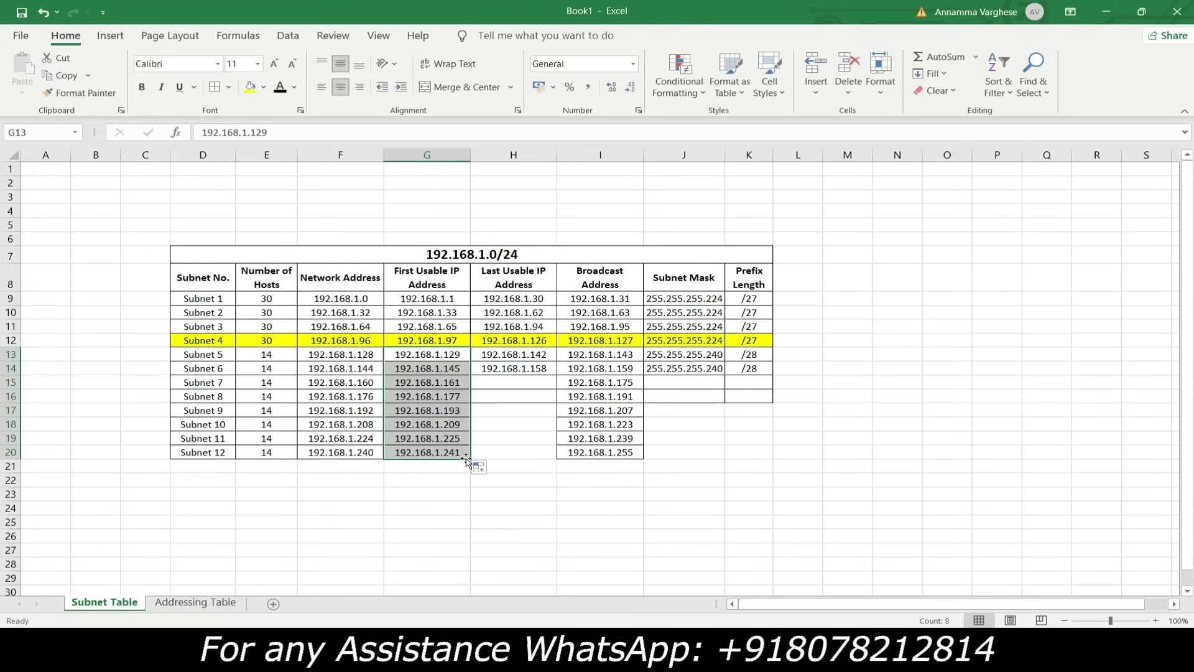
drag(547, 358, 541, 460)
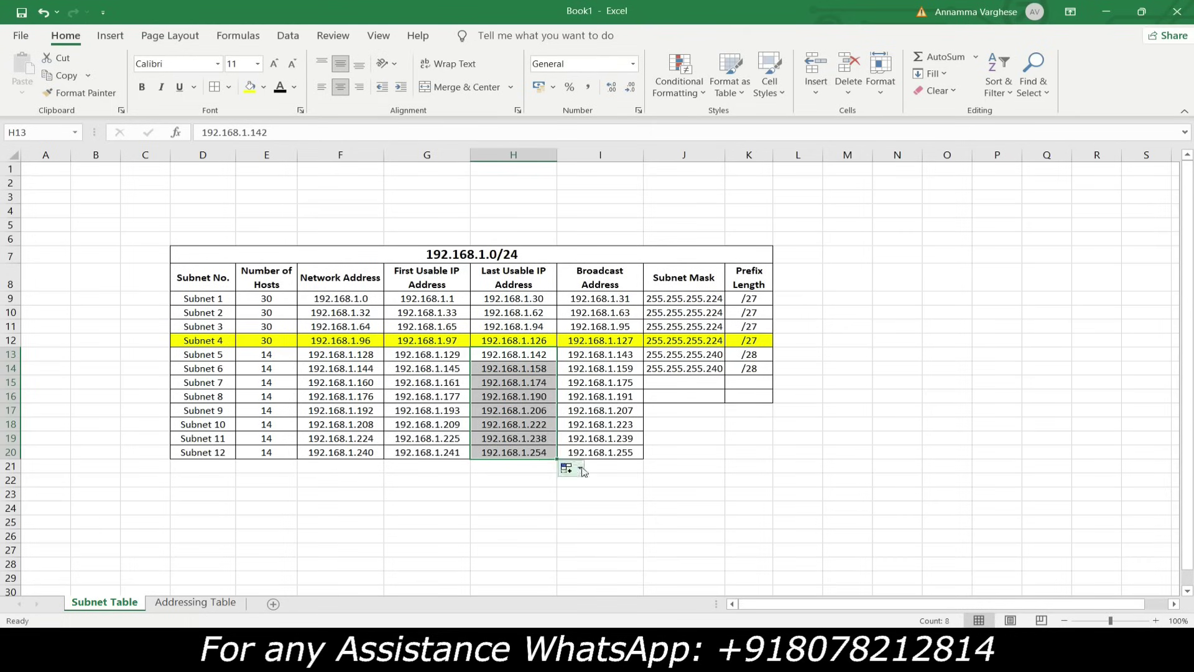
drag(691, 359, 757, 459)
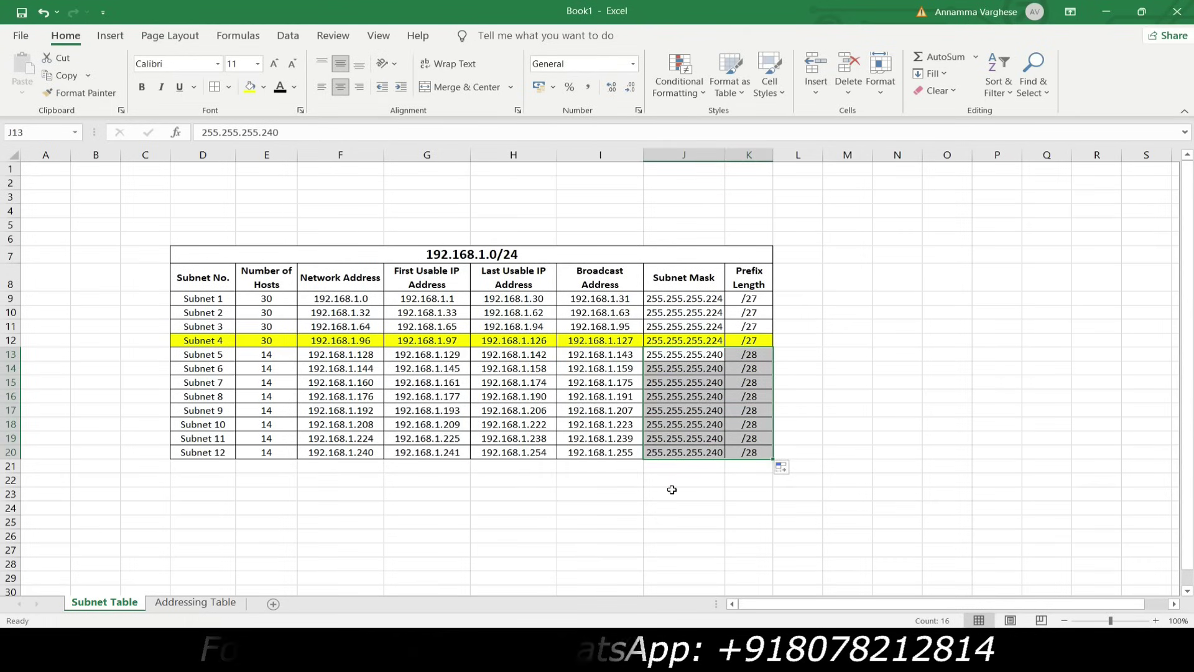
click(596, 491)
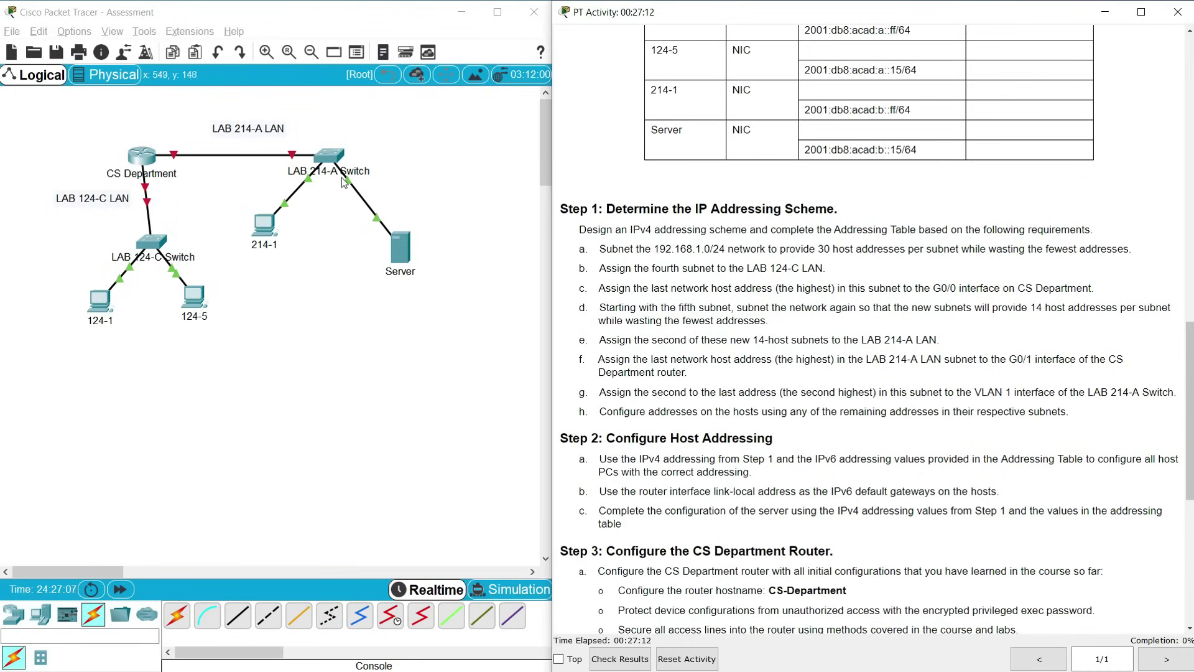
click(315, 293)
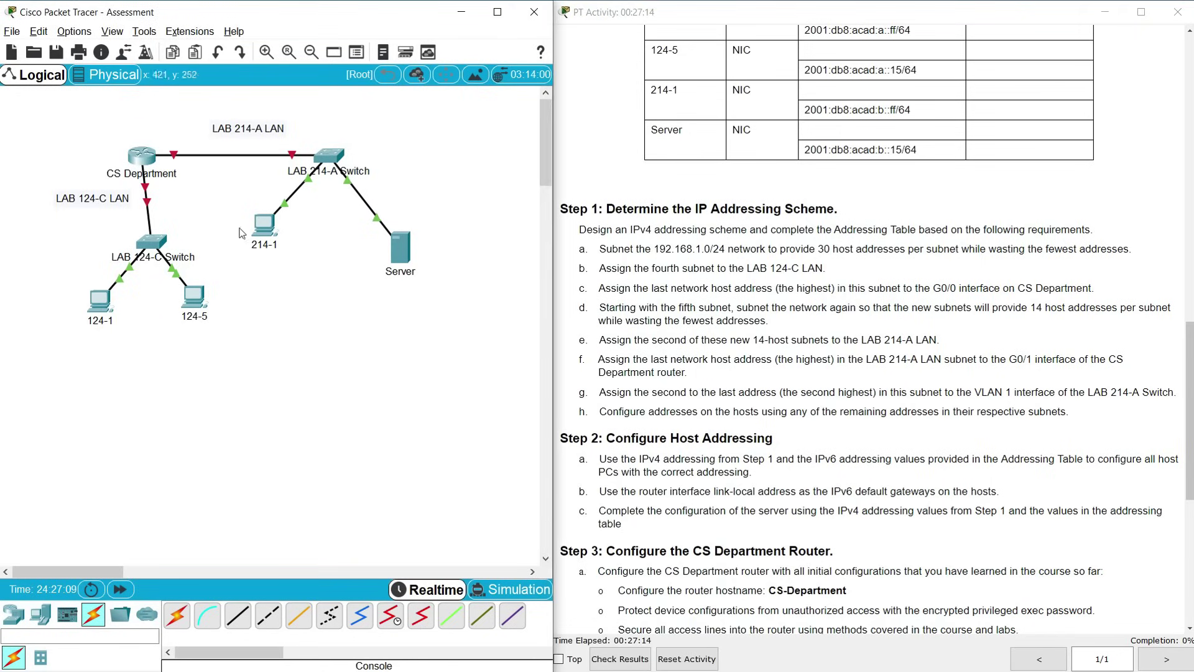
mouse_move(174, 156)
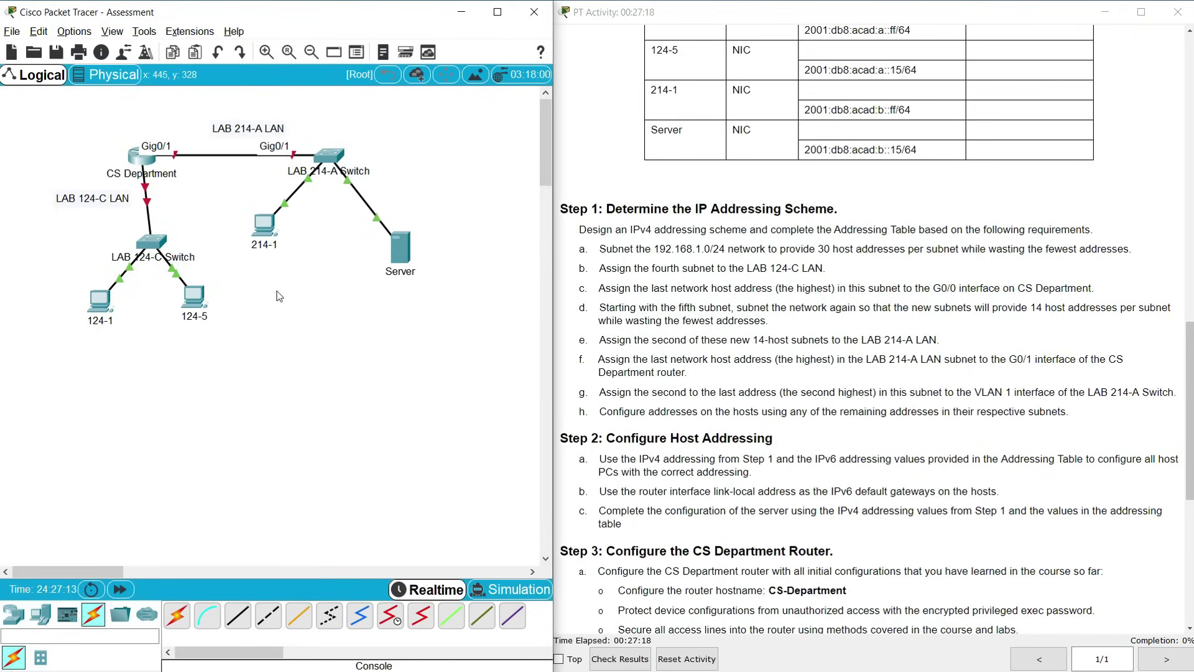
key(alt+Tab)
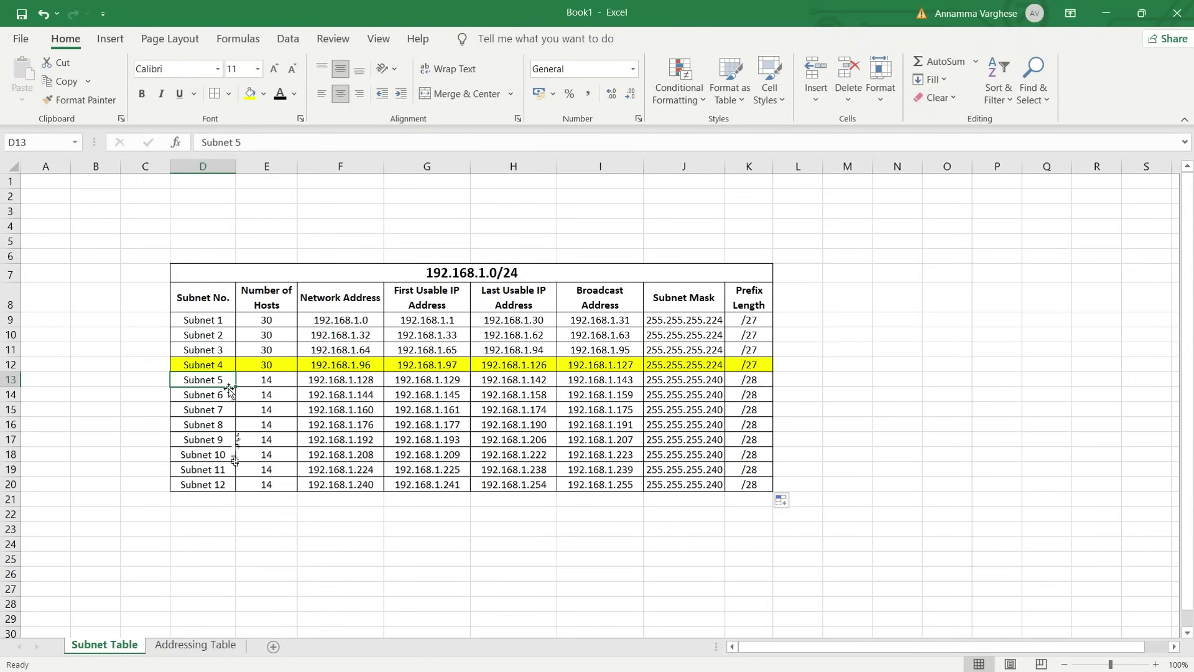
Highlight Subnet 6's row in yellow
drag(224, 394, 762, 396)
click(249, 93)
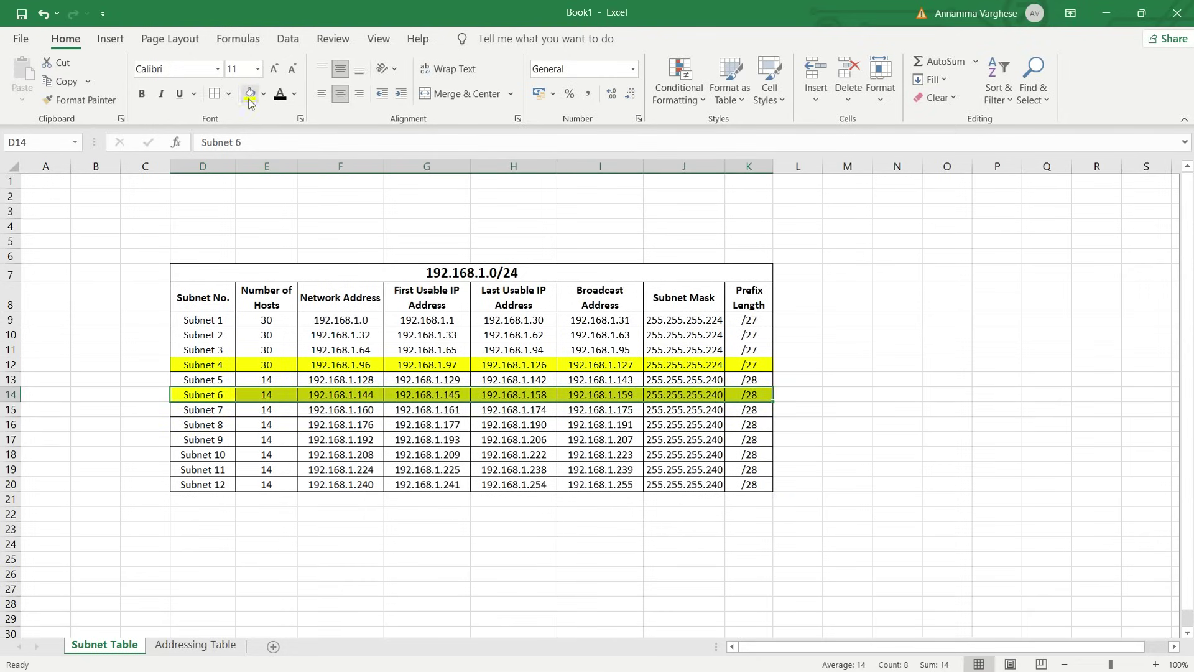
click(403, 413)
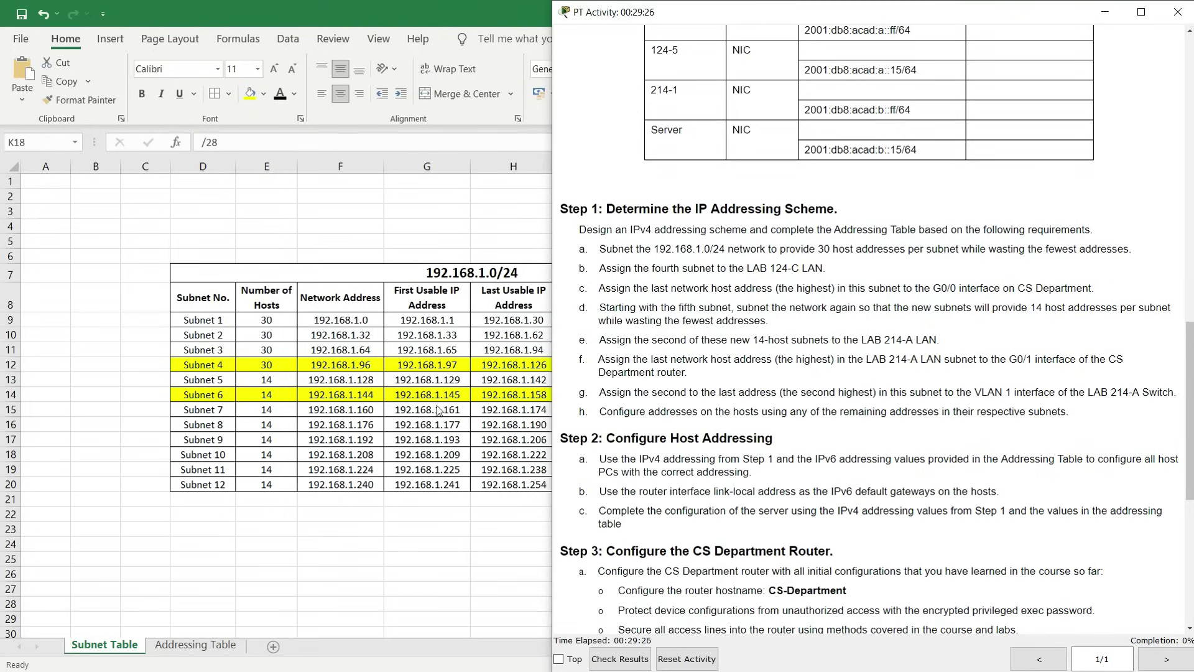
Copy Subnet 6's last usable address, 192.168.1.158, from the formula bar
key(alt+Tab)
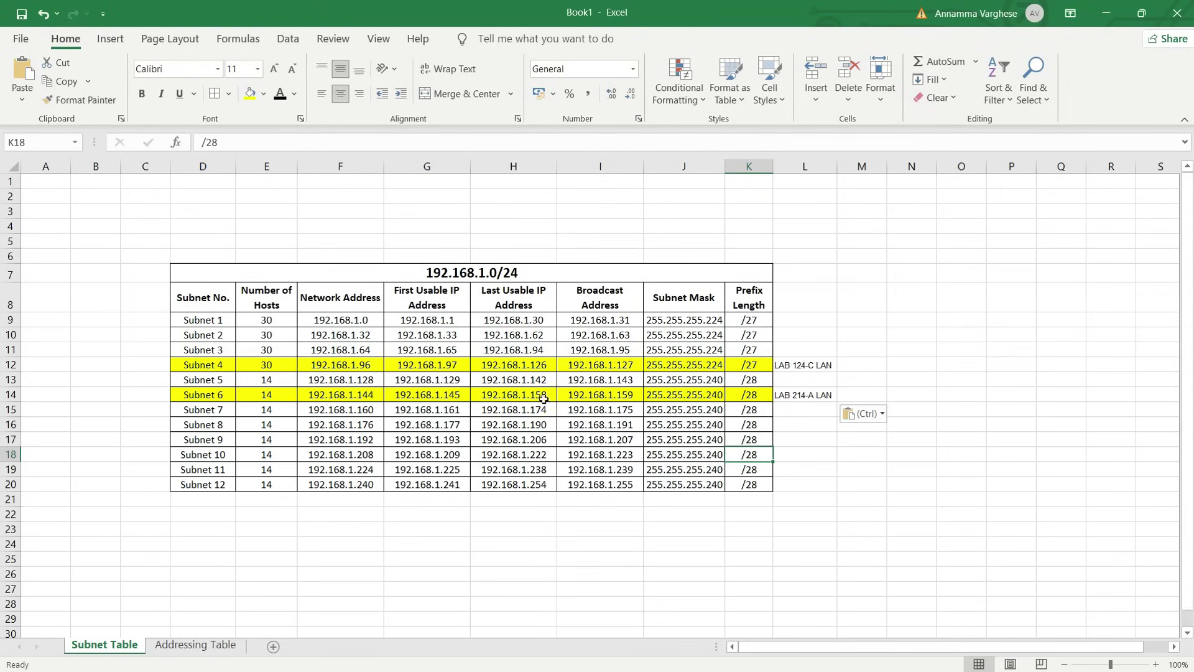
click(526, 395)
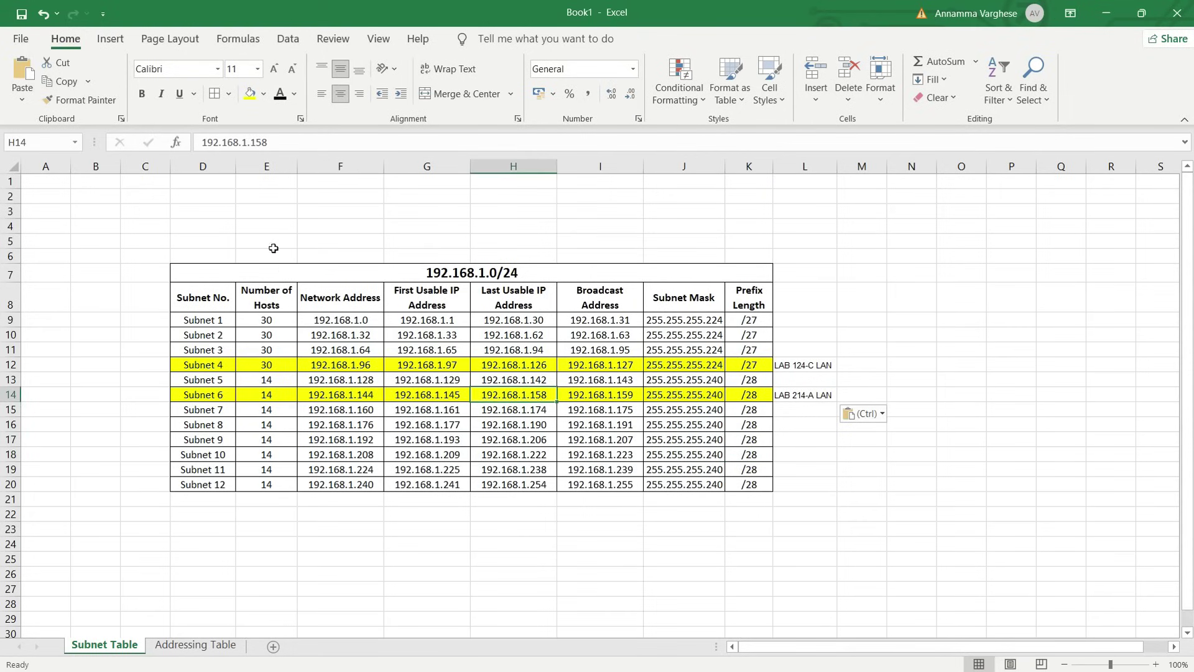
click(285, 146)
drag(284, 146, 200, 143)
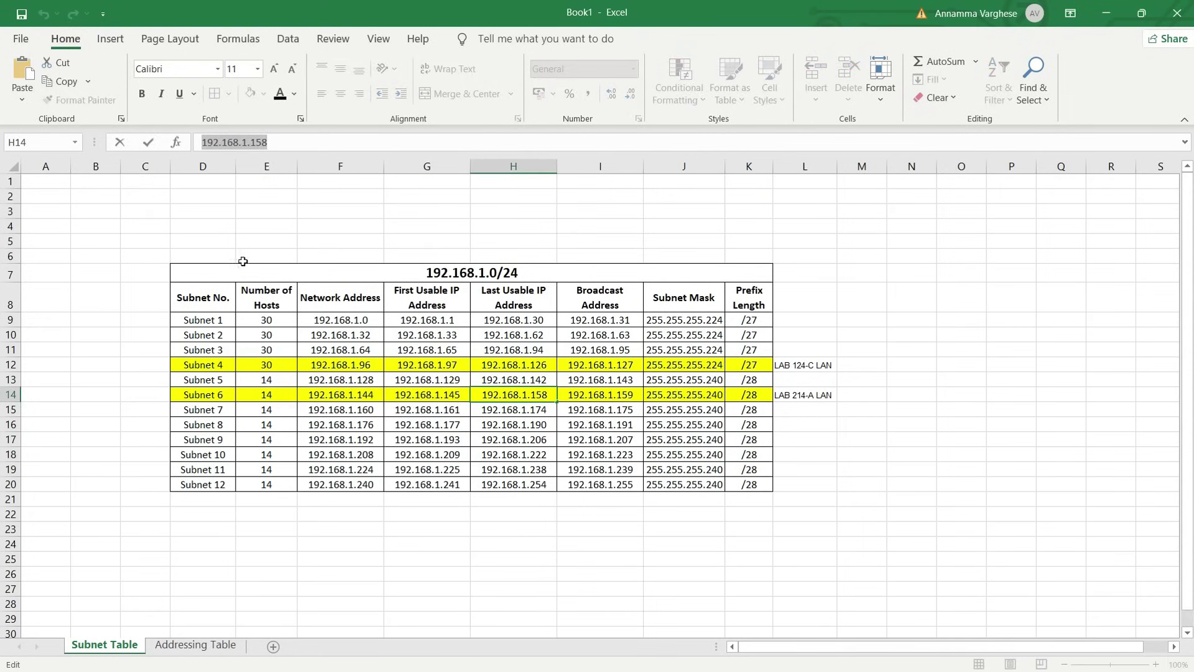
Enter 192.168.1.158 as CS Department's G0/1 address on the Addressing Table sheet
click(207, 648)
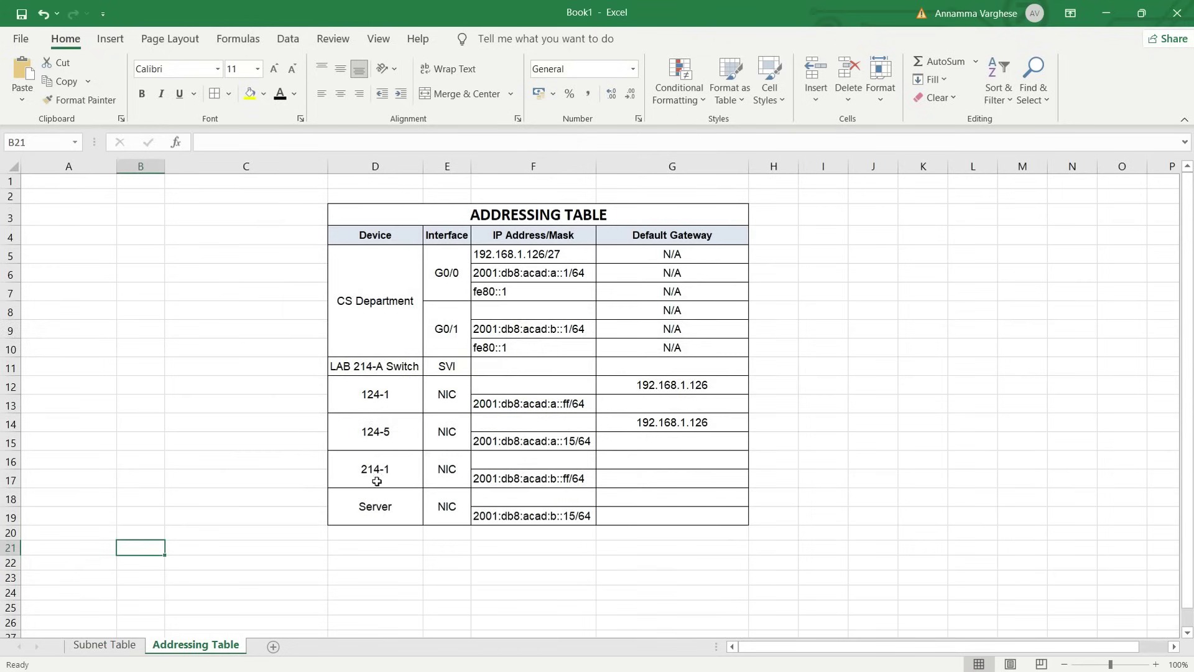
click(491, 308)
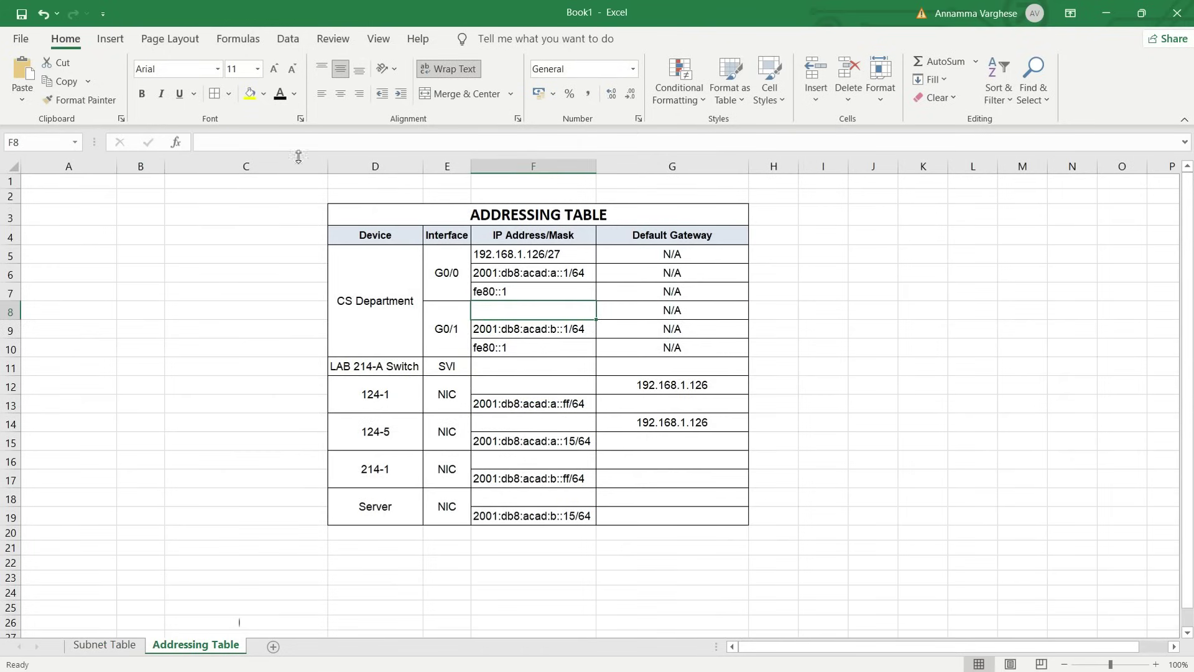
text(192.168.1.158)
click(574, 398)
click(520, 311)
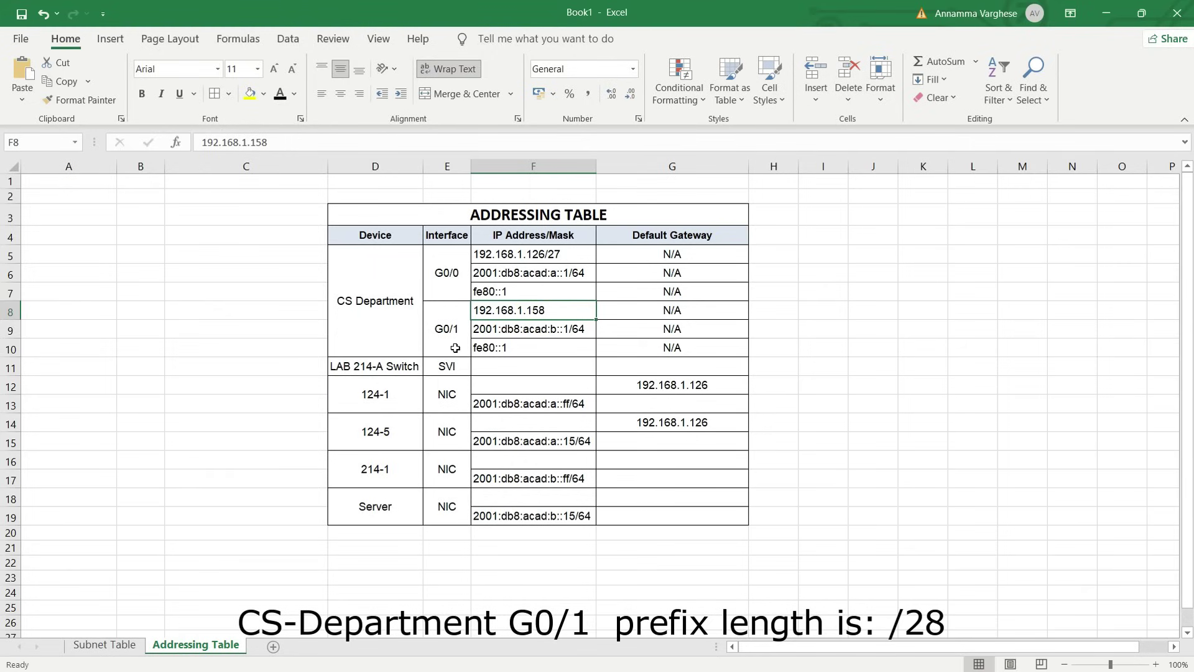
drag(271, 142, 199, 143)
key(ctrl+c)
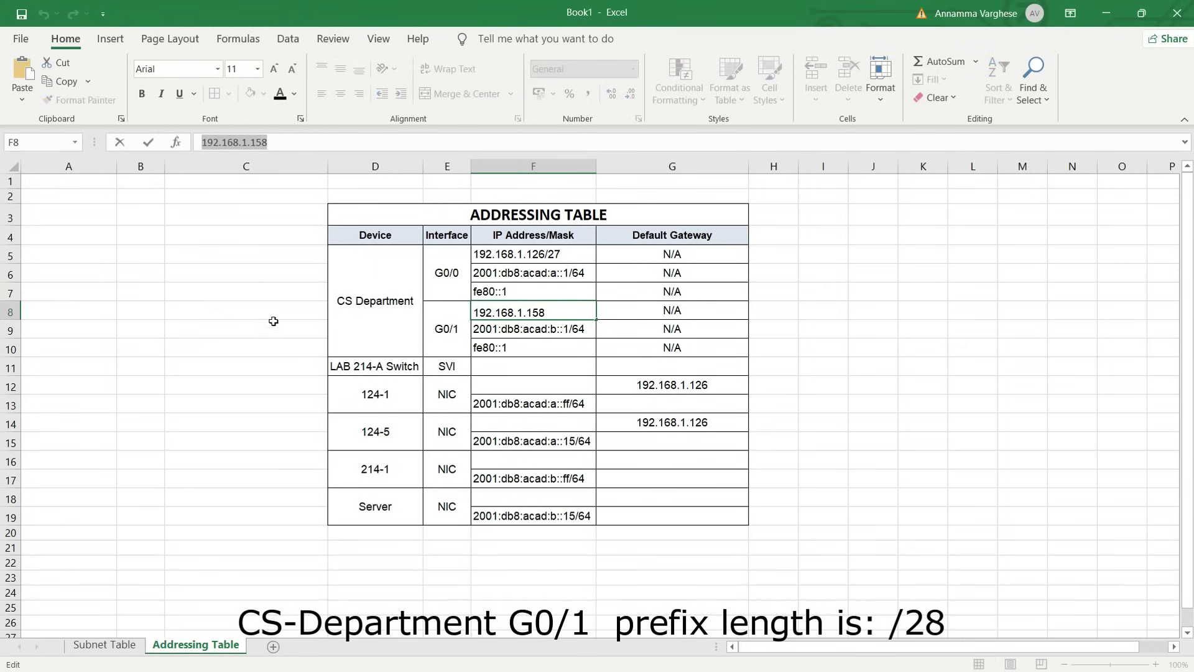
Paste 192.168.1.158 as default gateway for 214-1, Server and LAB 214-A Switch
click(609, 460)
key(ctrl+v)
click(621, 491)
key(ctrl+v)
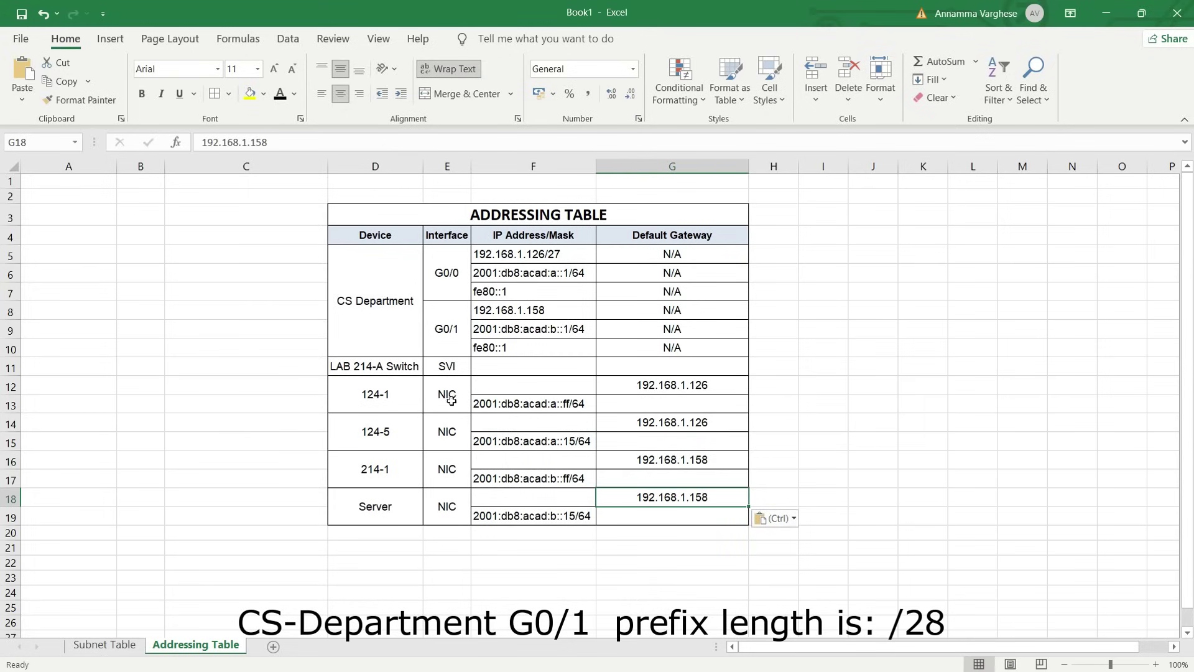
click(622, 365)
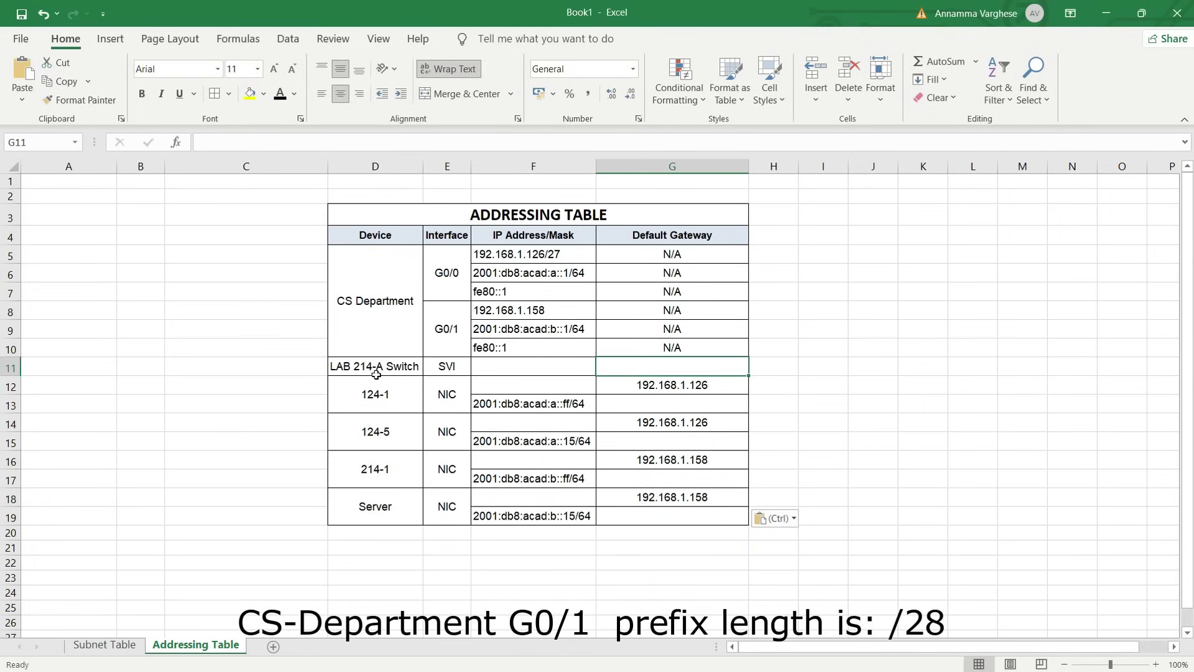
key(ctrl+v)
click(631, 408)
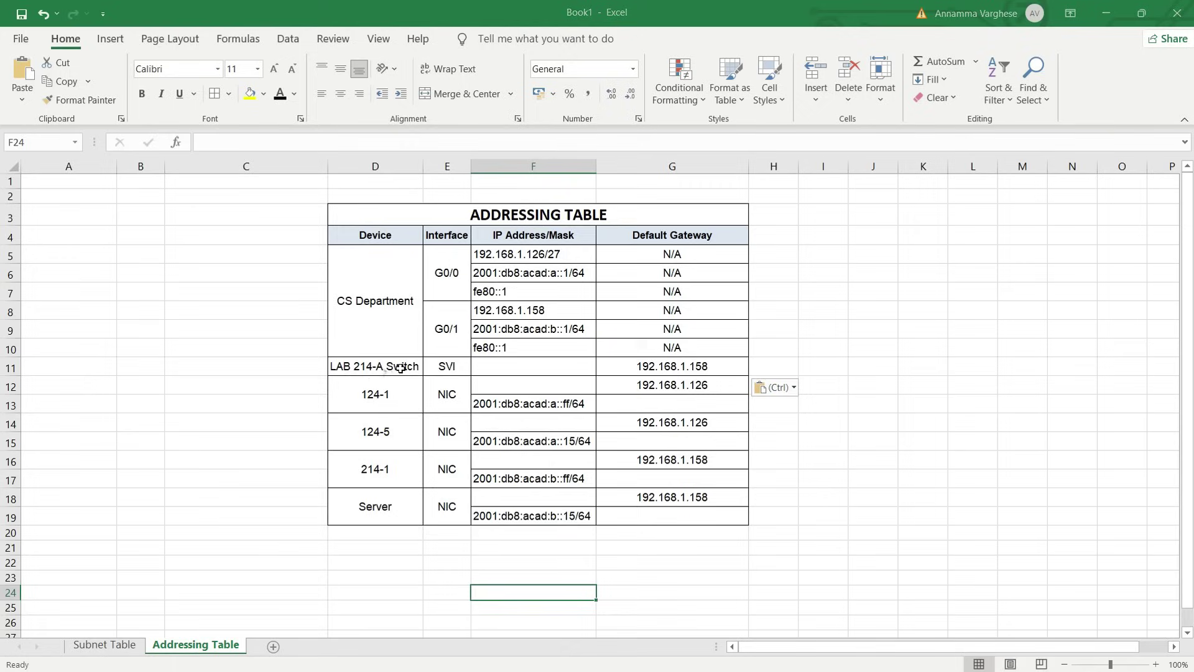
Enter 192.168.1.157 as LAB 214-A Switch's SVI address, then return to Packet Tracer
click(504, 316)
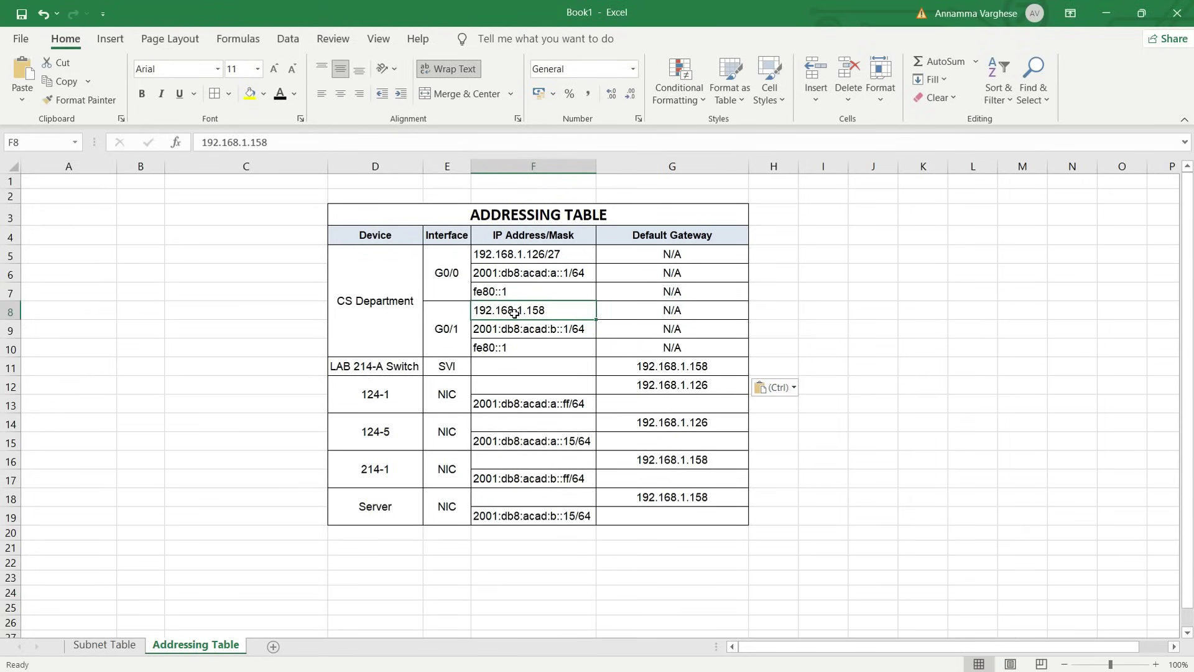
key(ctrl+c)
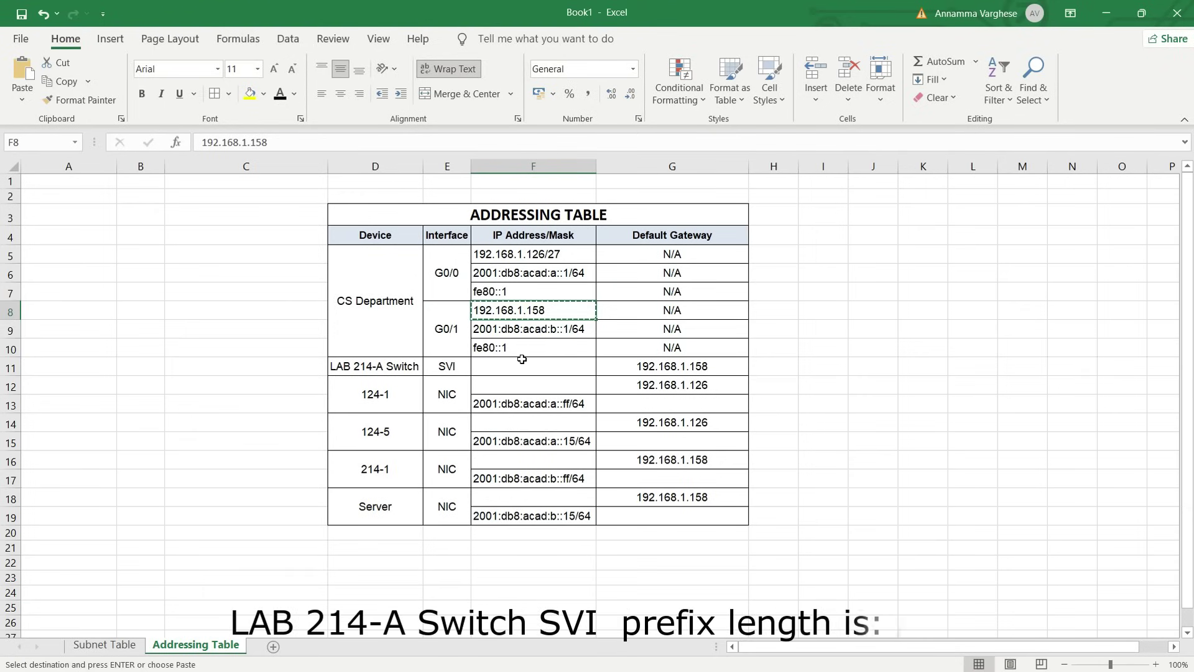
click(537, 367)
key(ctrl+v)
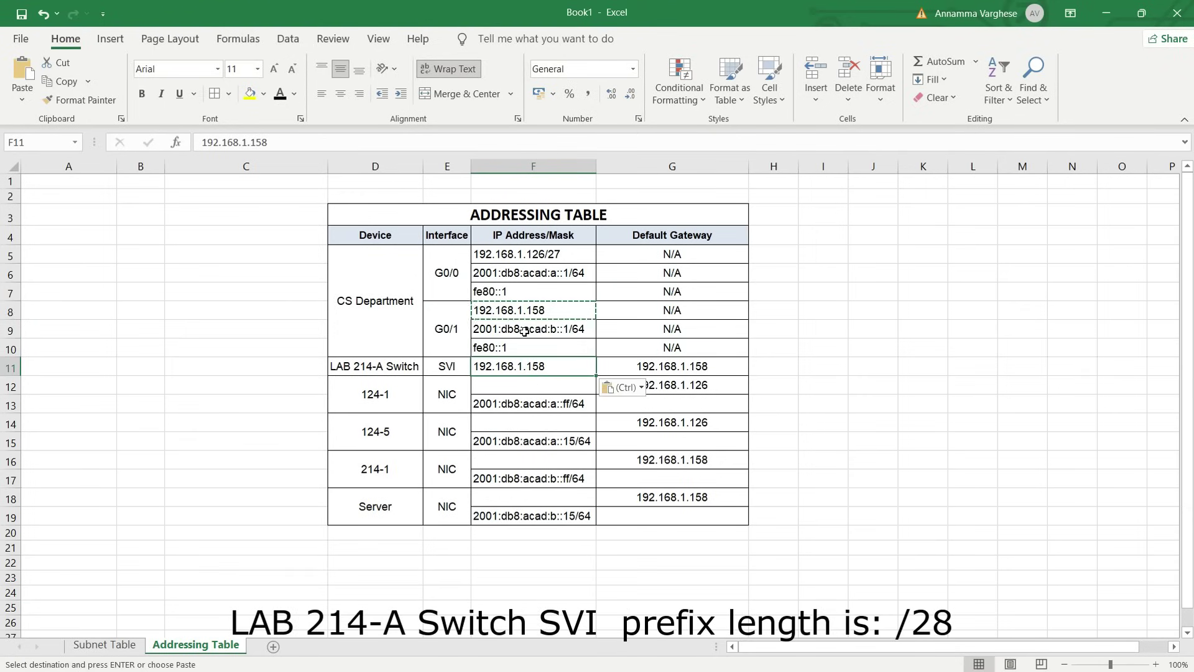
double_click(561, 365)
key(BackSpace)
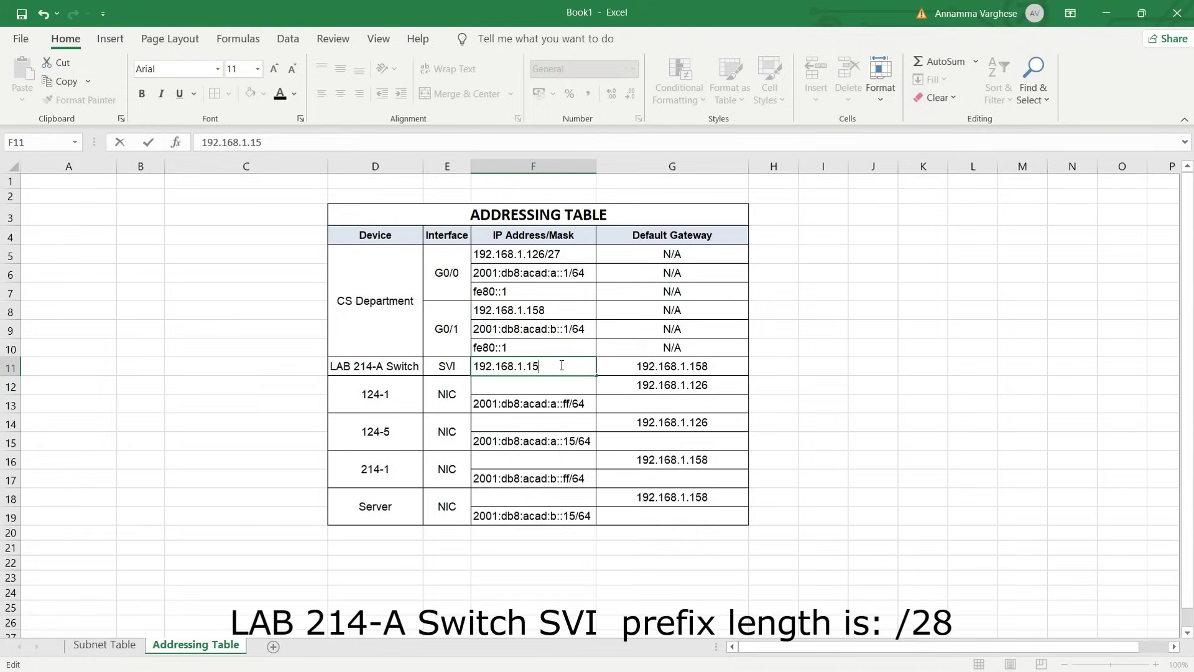
text(7)
key(Return)
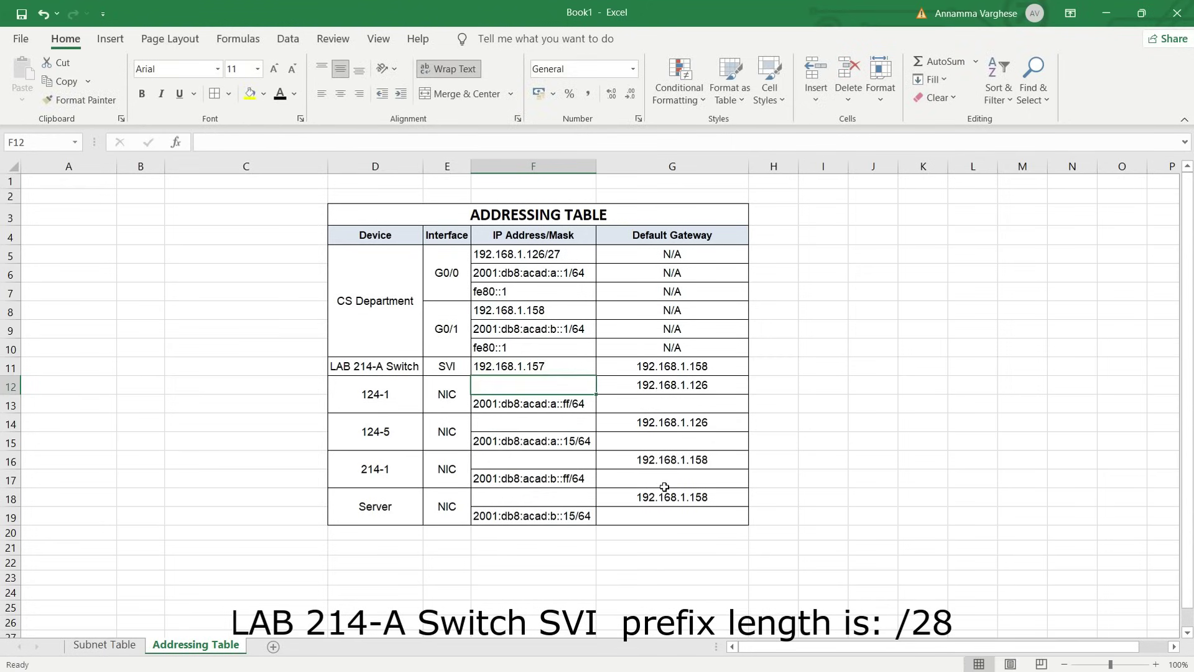
key(alt+Tab)
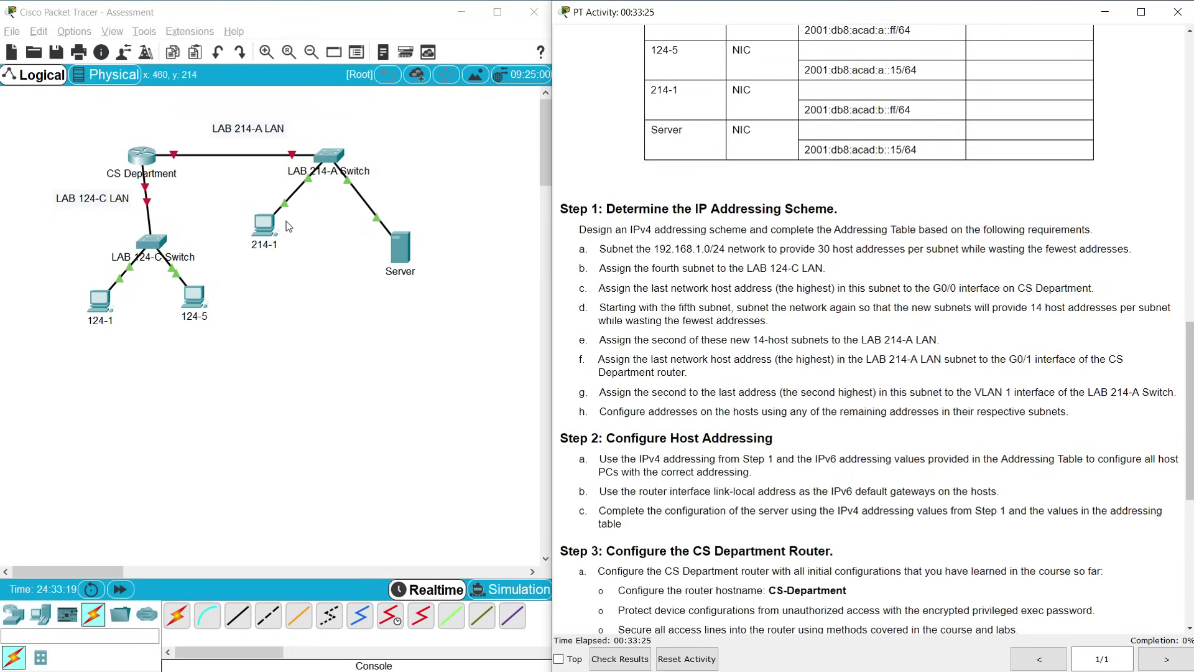
Copy Subnet 4's first usable address and enter 192.168.1.97/27 for host 124-1
key(alt+Tab)
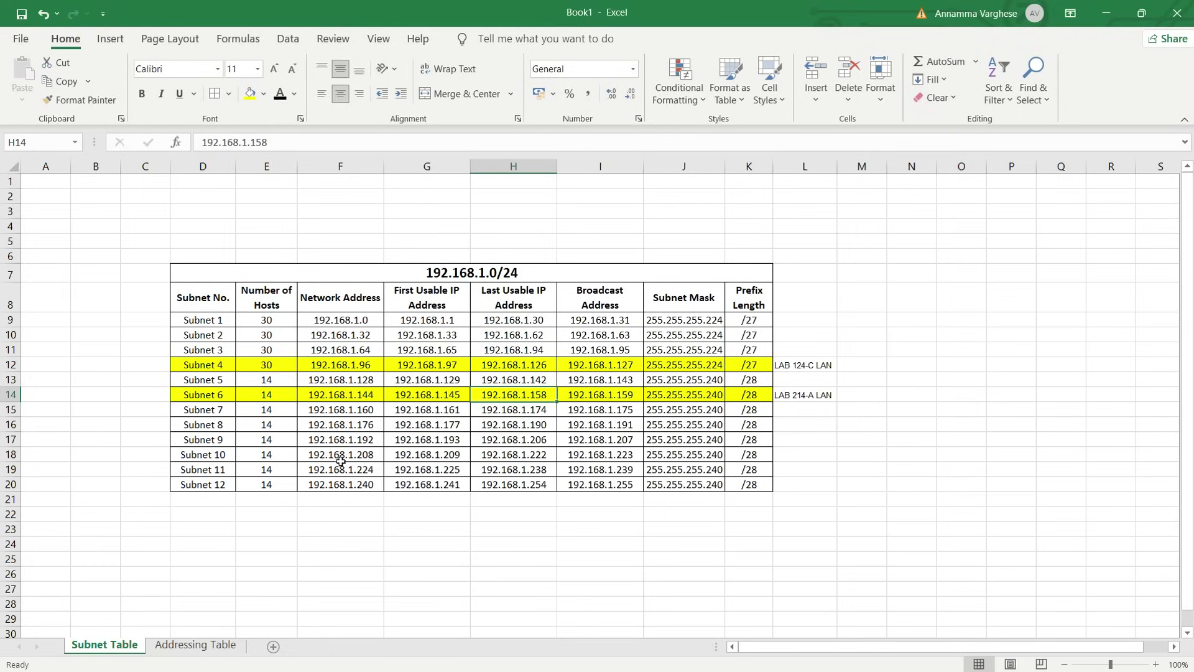
click(423, 365)
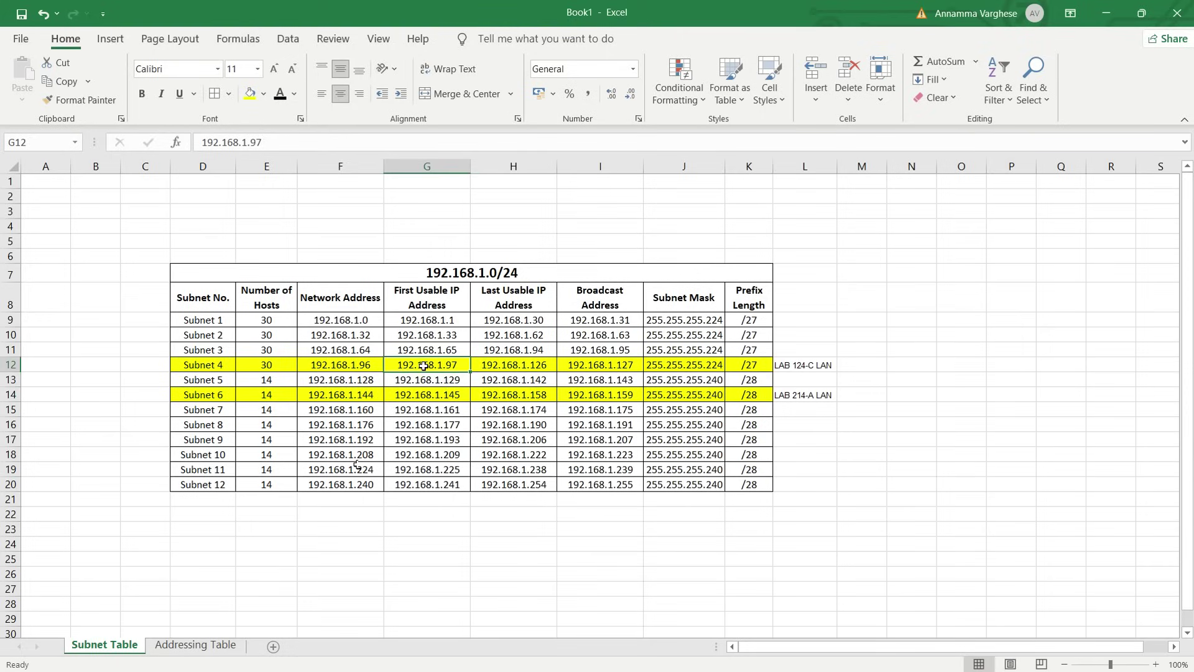
drag(262, 142, 192, 143)
key(ctrl+c)
key(Escape)
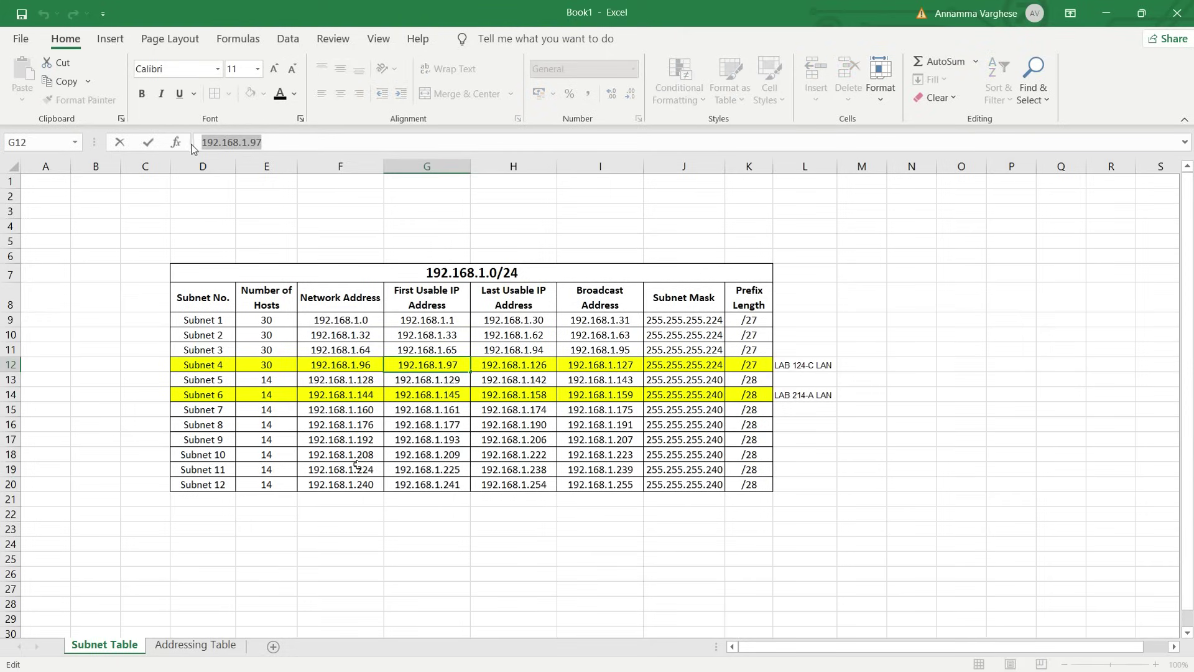
click(195, 645)
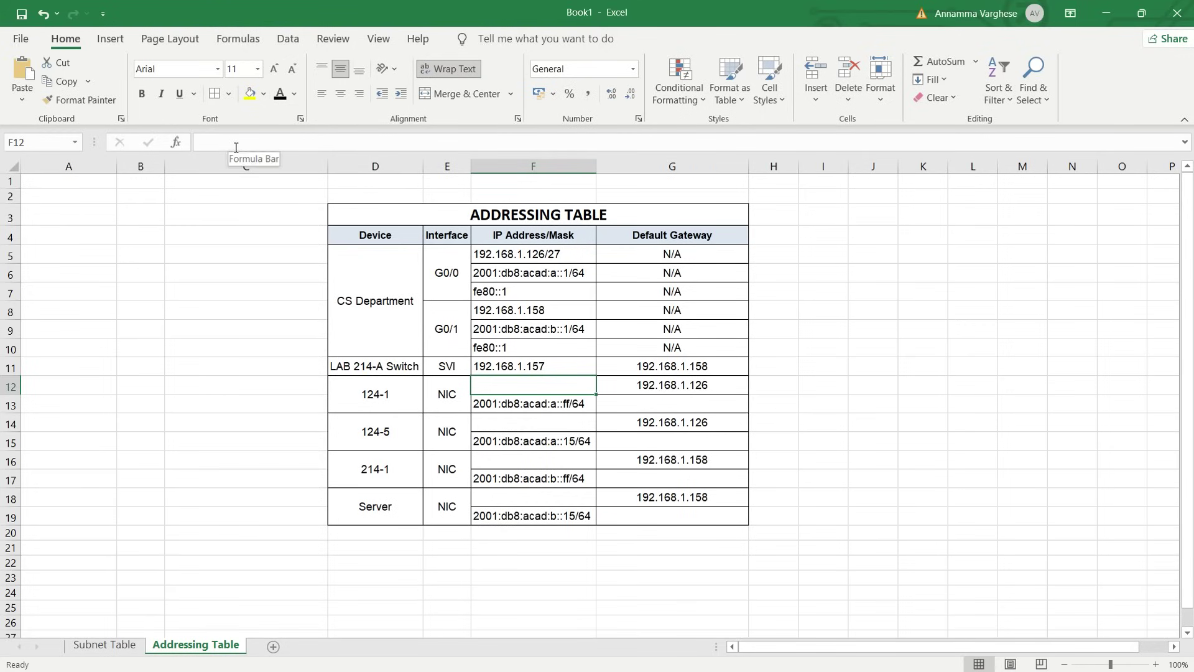
text(192.168.1.97)
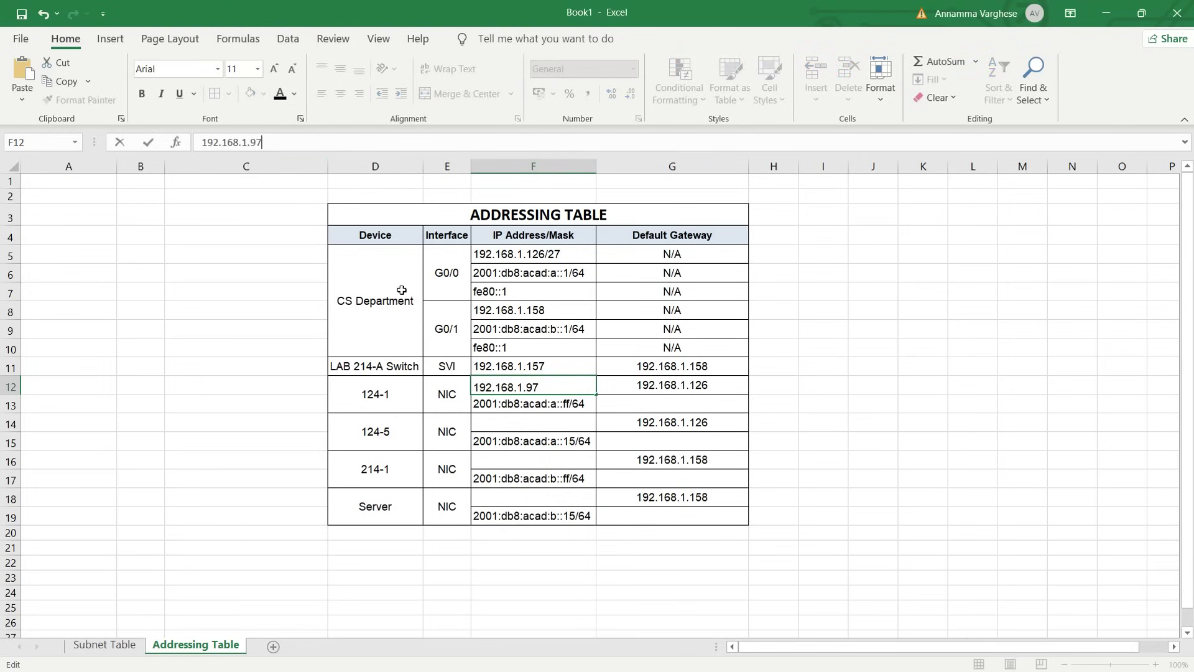
text(/27)
click(577, 457)
Give host 124-5 the address 192.168.1.98/27
click(546, 386)
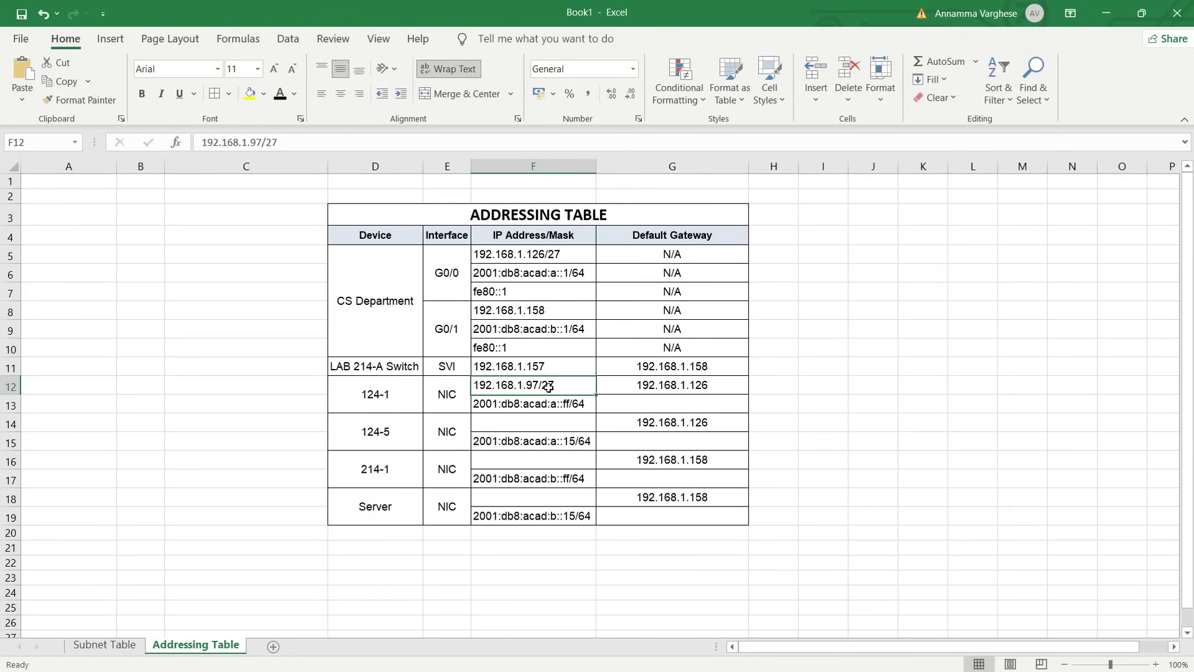
key(ctrl+c)
click(506, 423)
key(ctrl+v)
double_click(536, 424)
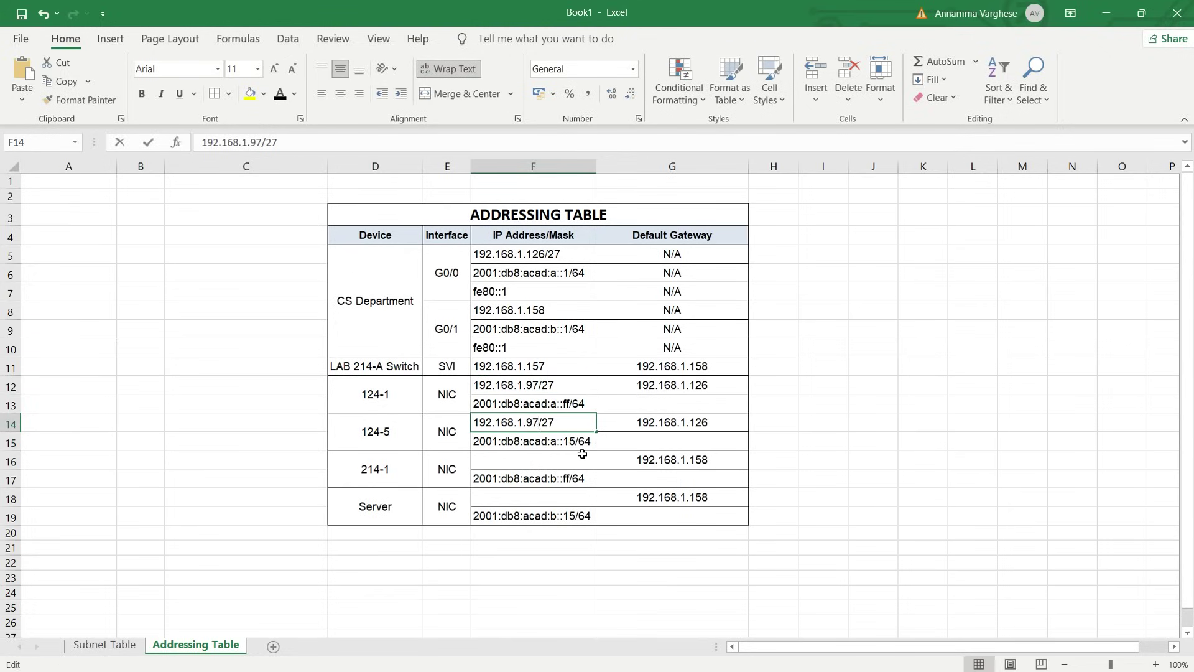
key(BackSpace)
text(8)
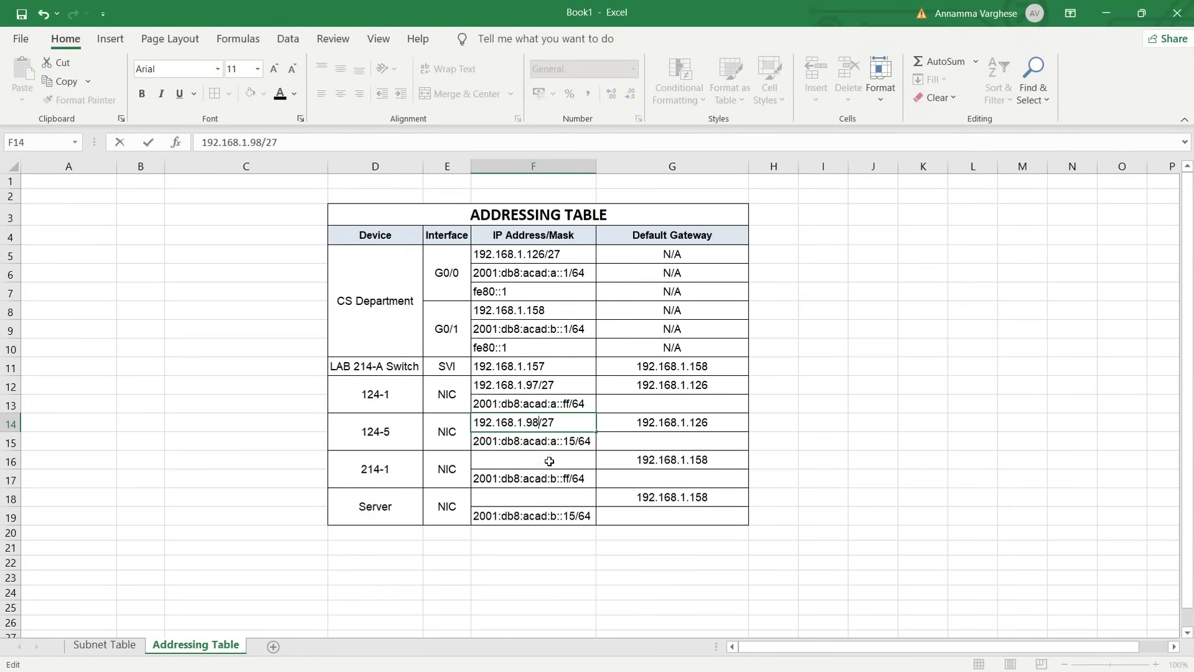
click(549, 461)
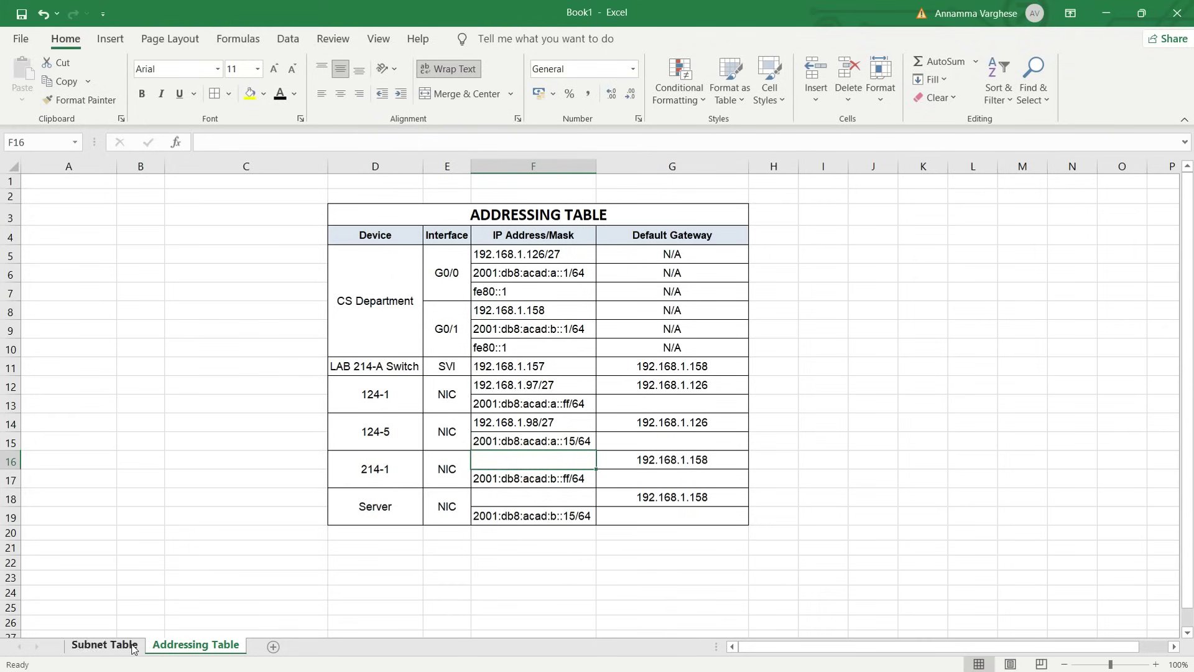
Copy Subnet 6's first usable address and enter 192.168.1.145/28 as 214-1's IPv4 address
click(104, 644)
click(801, 395)
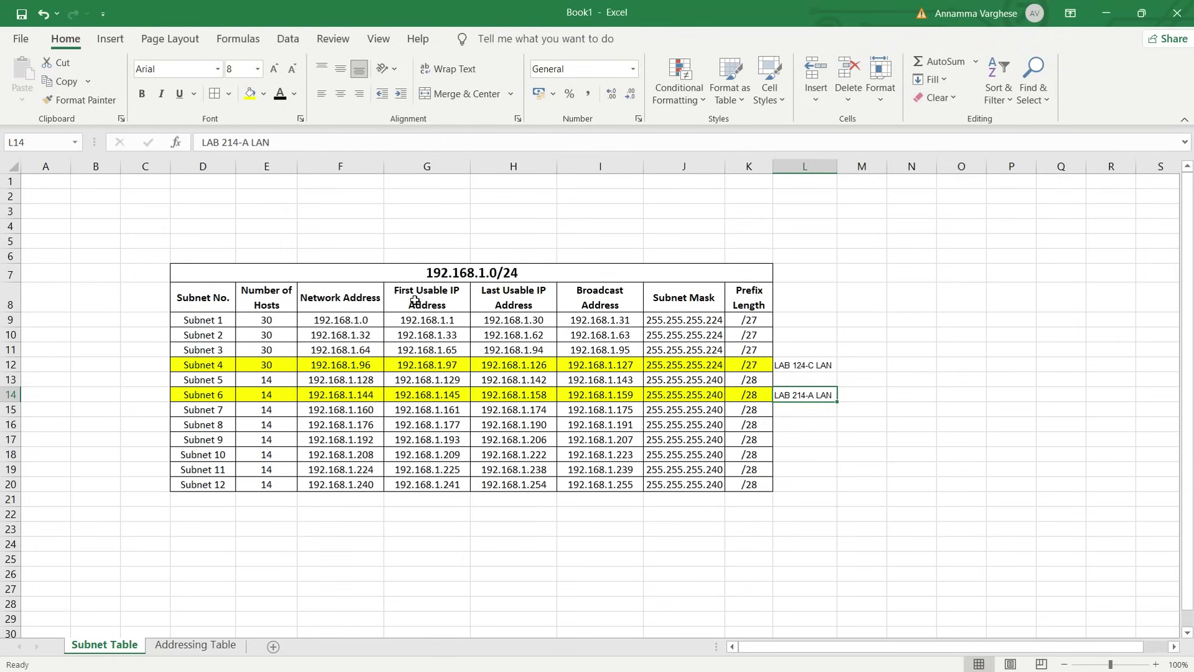
click(429, 395)
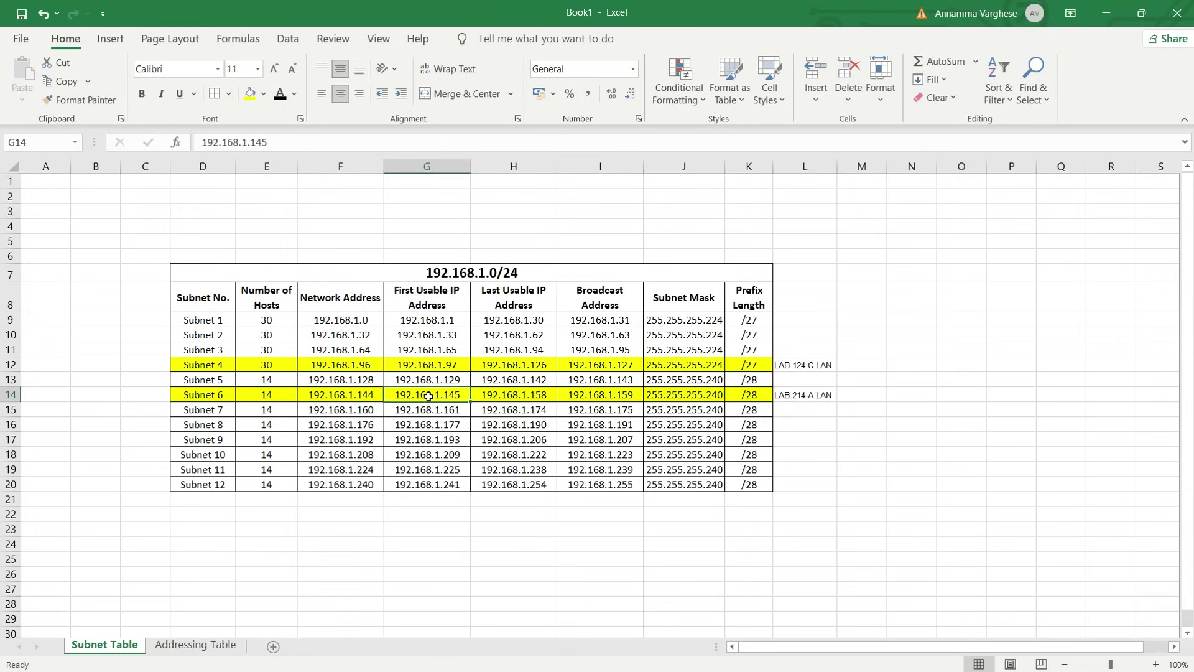
drag(280, 146, 199, 163)
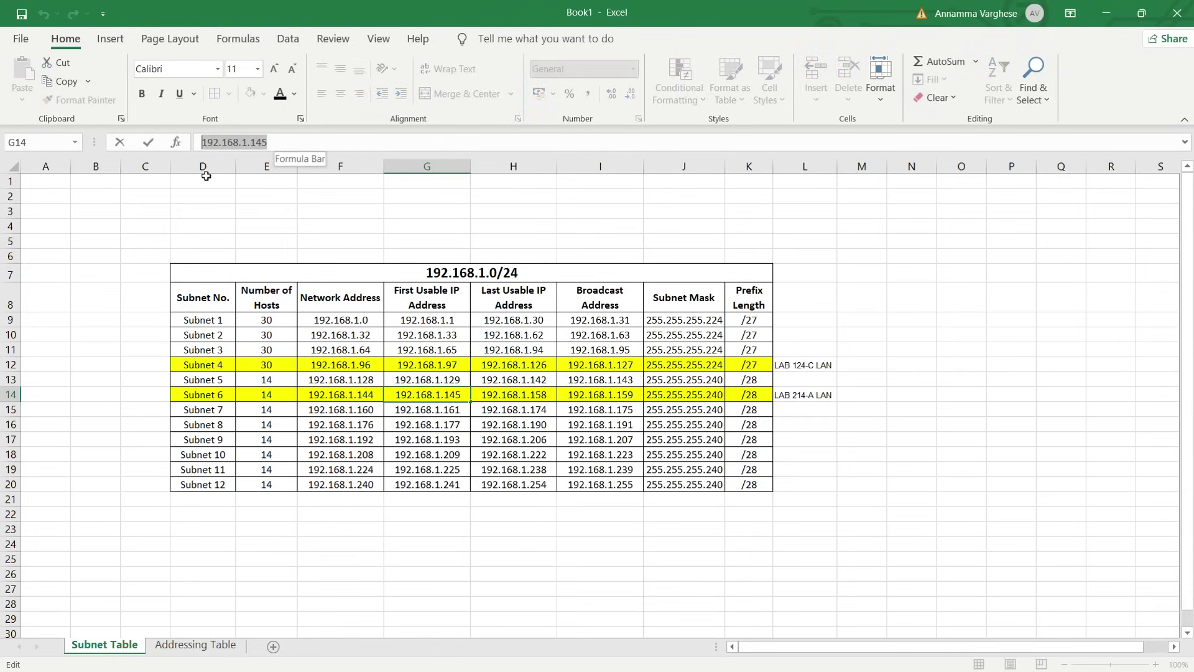
click(215, 645)
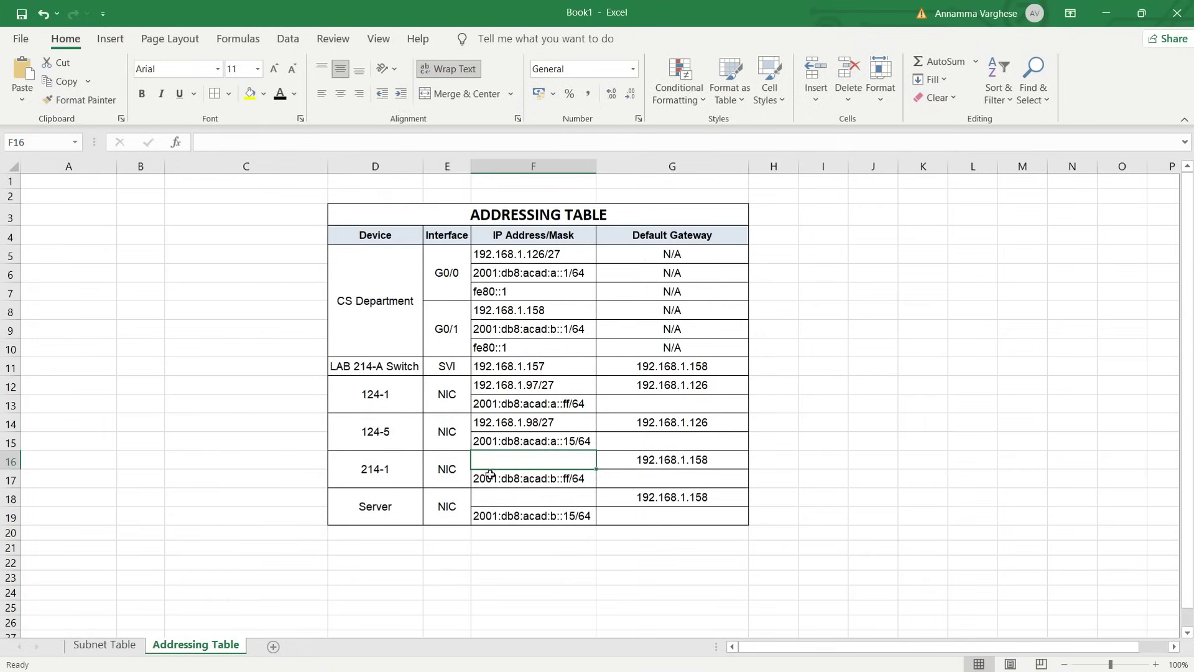
click(301, 146)
key(ctrl+v)
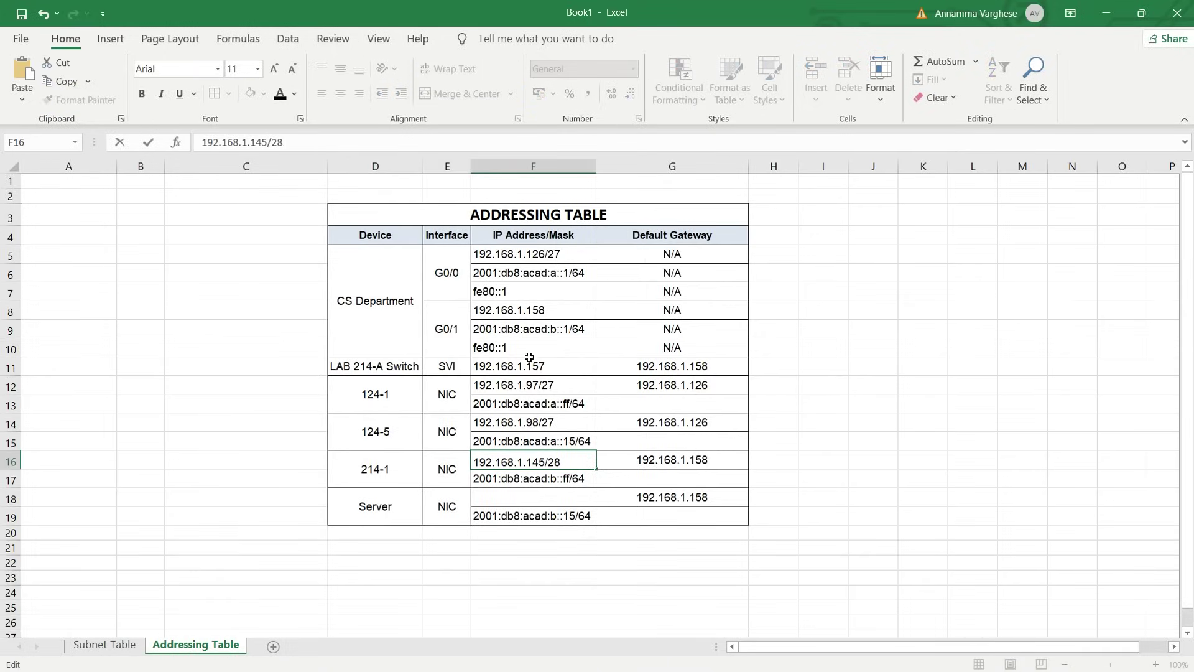
text(/28)
click(589, 526)
Copy 214-1's address into the Server's IPv4 cell, keeping the existing data at the replace prompt
click(541, 460)
key(ctrl+c)
click(541, 493)
key(ctrl+v)
drag(540, 508, 500, 356)
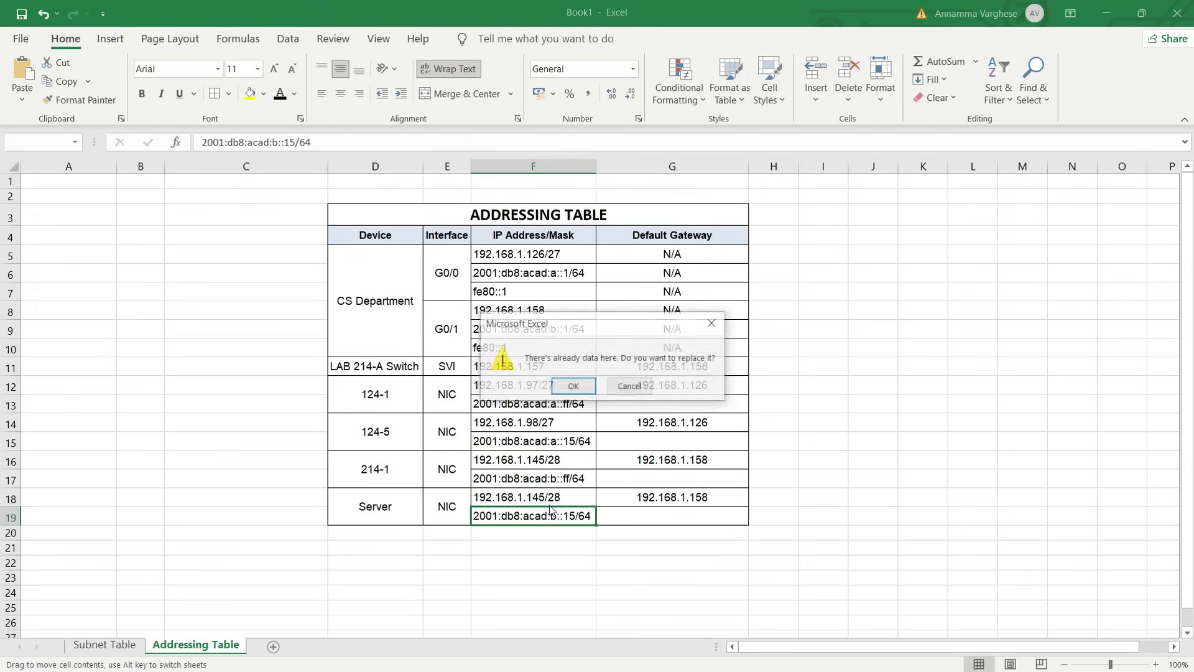
click(628, 387)
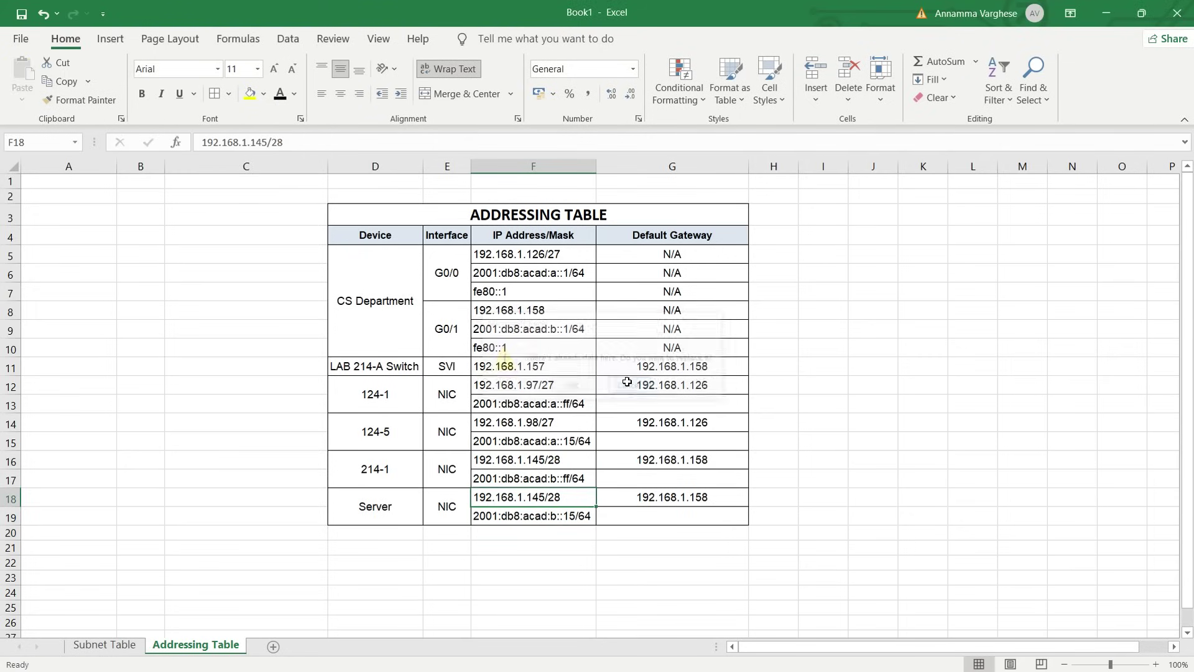
Edit the Server's IPv4 address in F18 to read 192.168.1.146/28
click(552, 530)
double_click(545, 500)
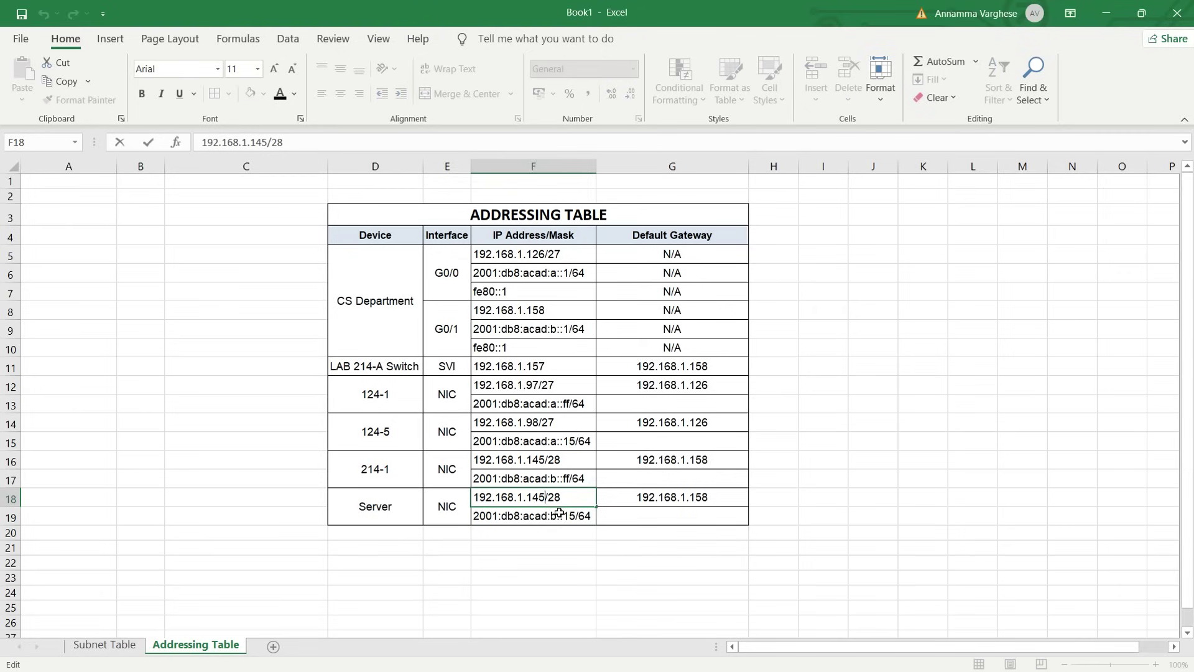
key(BackSpace)
text(6)
key(Return)
click(560, 497)
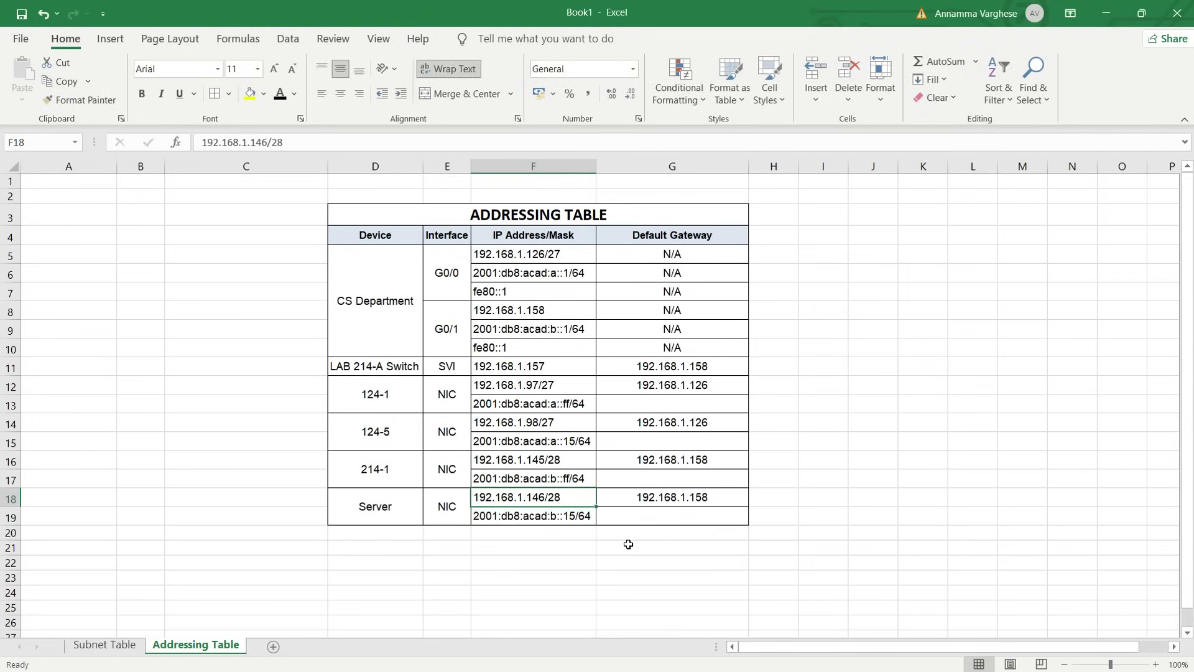
click(923, 460)
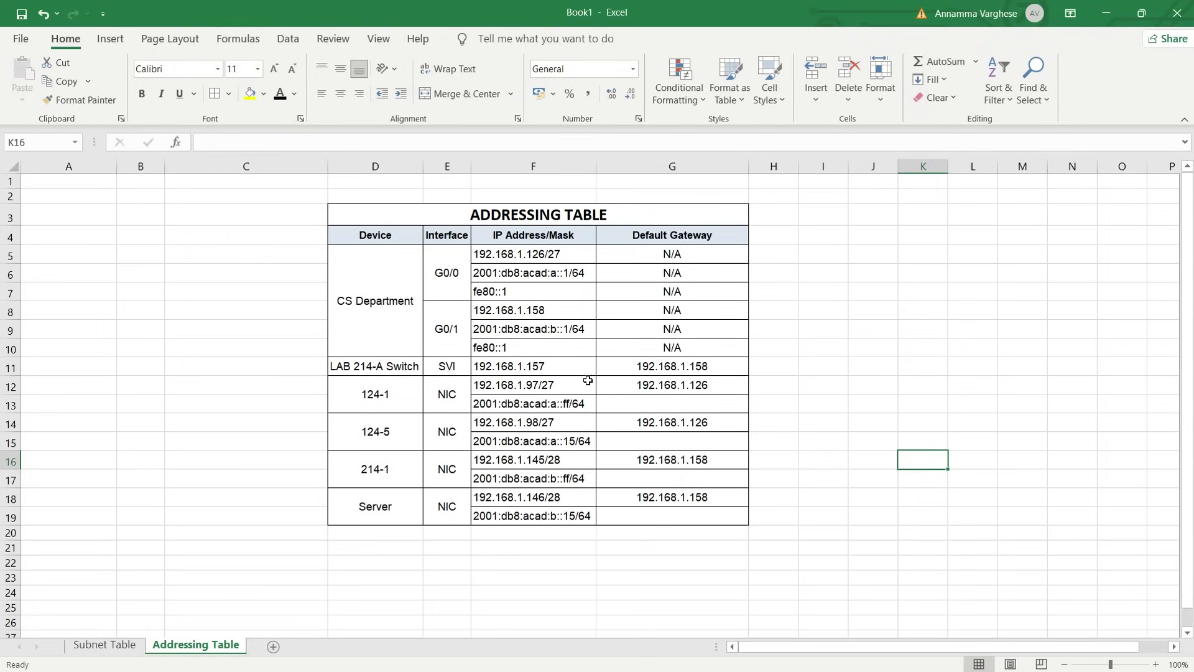
Copy the router's fe80::1 from F7 into 124-1's IPv6 gateway cell G13
click(612, 403)
click(492, 298)
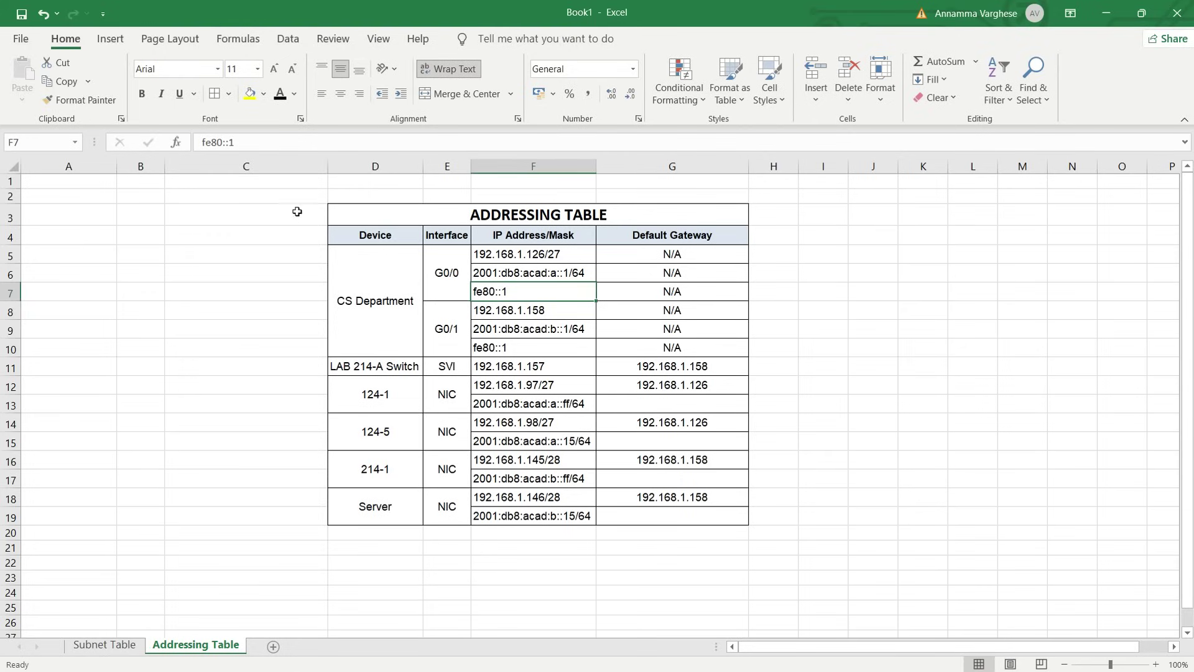
key(ctrl+c)
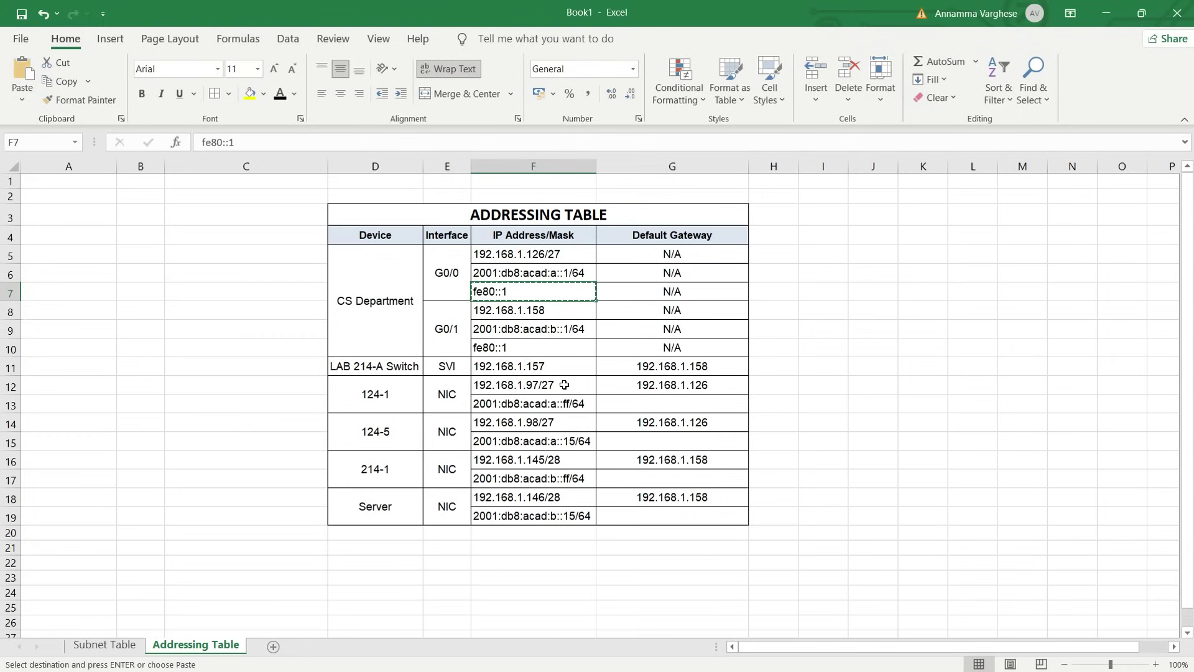
click(619, 406)
key(ctrl+v)
Centre fe80::1 vertically and horizontally in 124-1's IPv6 gateway cell
click(640, 444)
click(621, 412)
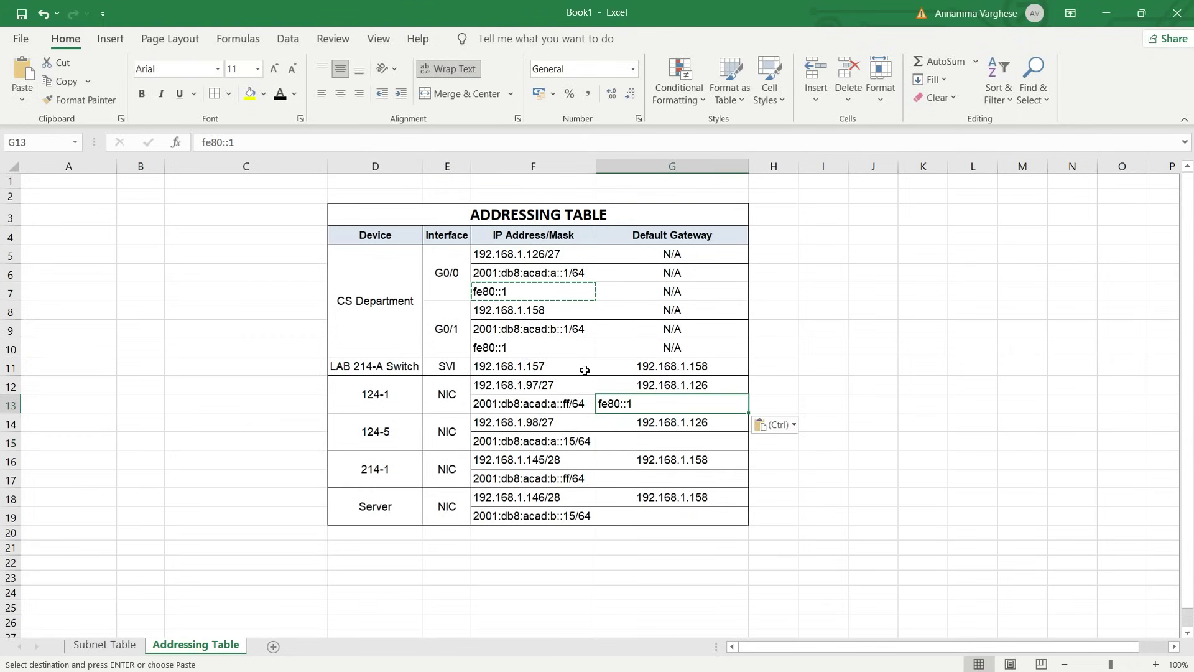
key(Escape)
click(337, 74)
click(340, 94)
Paste the centred fe80::1 into the IPv6 gateway cells of 124-5, 214-1 and the Server
key(ctrl+c)
click(661, 447)
key(ctrl+v)
click(670, 477)
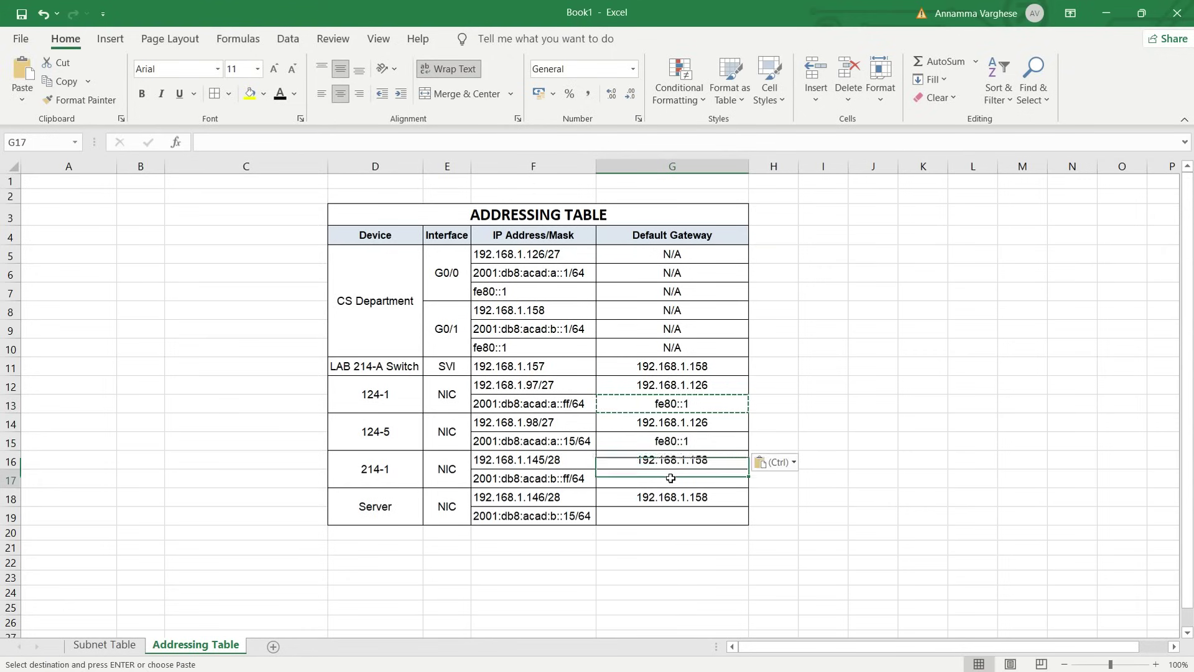
key(ctrl+v)
click(660, 513)
key(ctrl+v)
Cancel the copy and review the whole completed Addressing Table
click(809, 474)
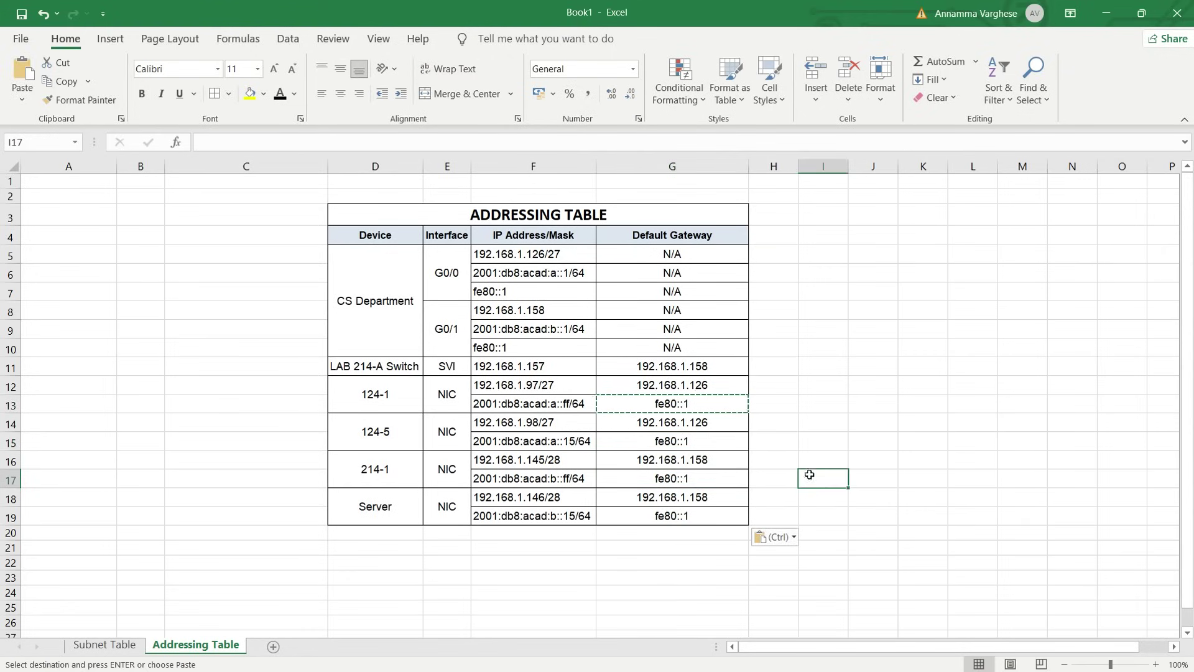
key(Escape)
key(Up)
key(Up)
key(Up)
key(Up)
key(Right)
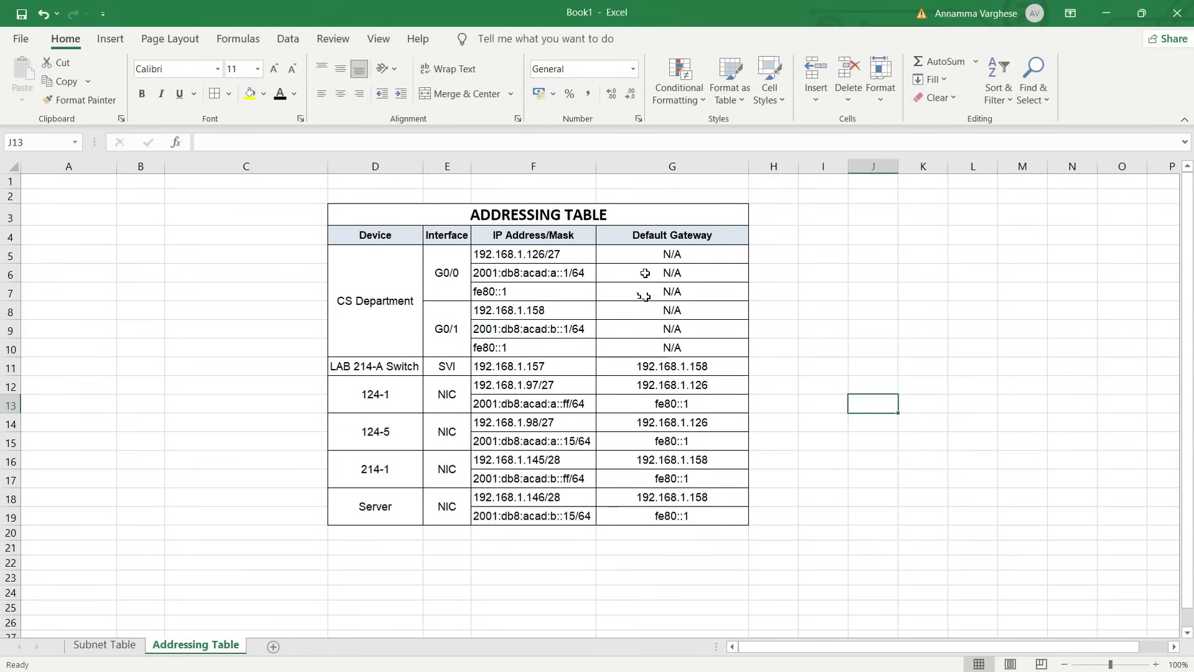
drag(518, 216, 660, 507)
click(760, 496)
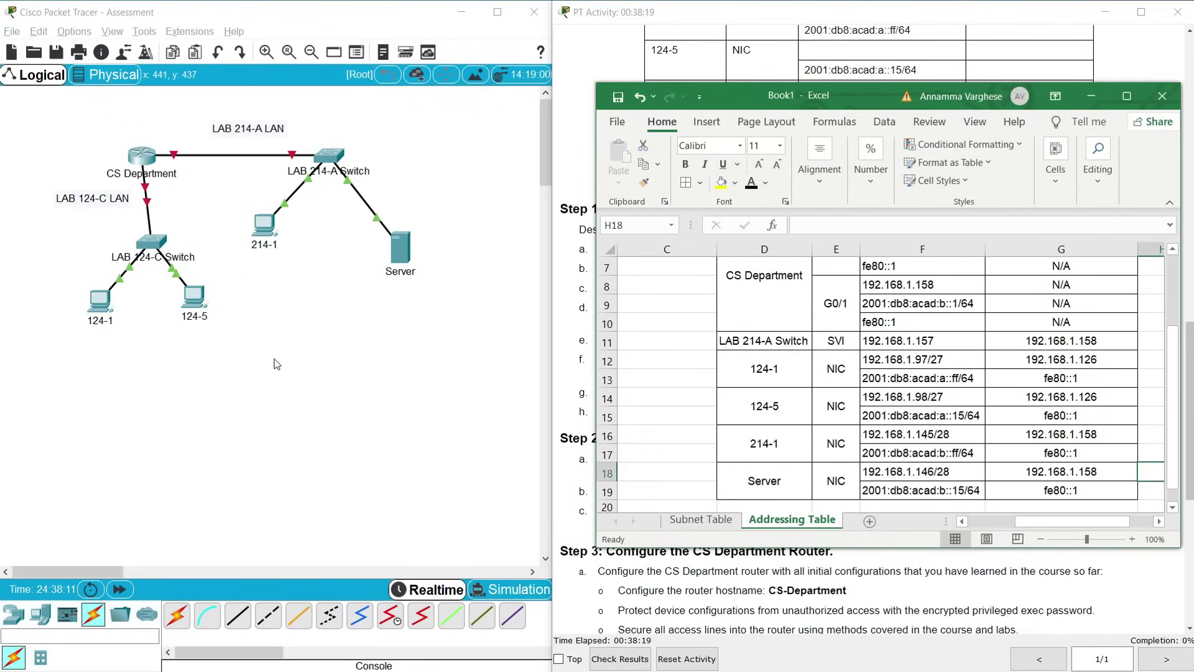
In PC 124-1's IP Configuration, paste 192.168.1.97 as the IPv4 address
click(107, 306)
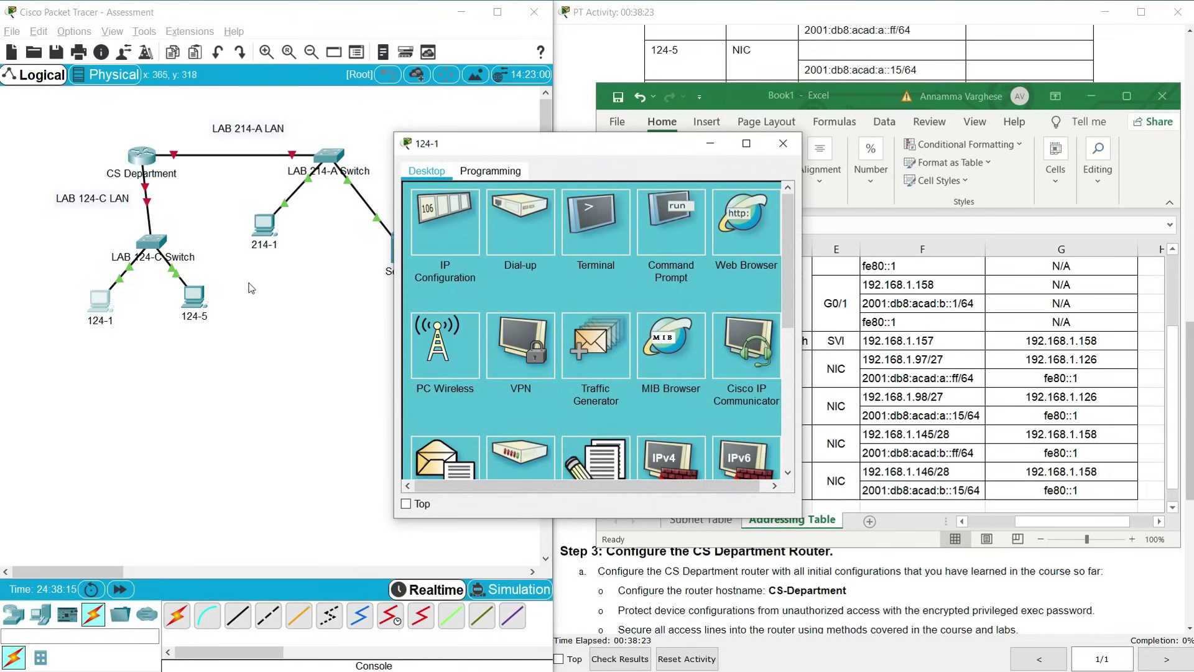
click(434, 231)
drag(479, 148, 212, 142)
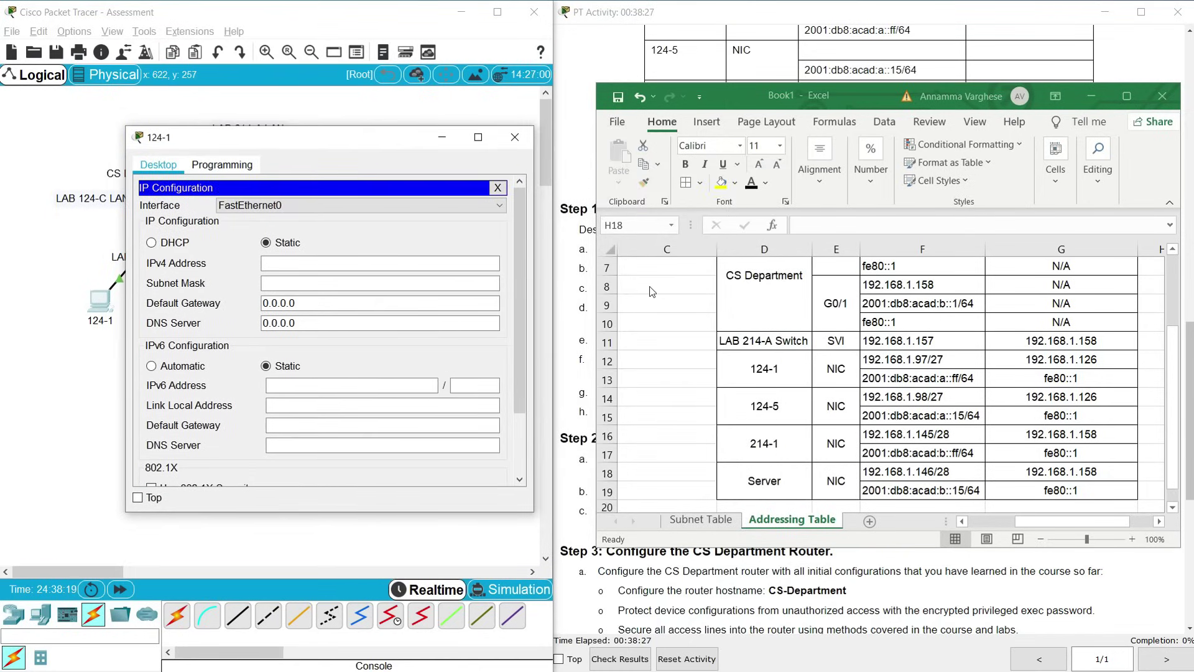
click(894, 362)
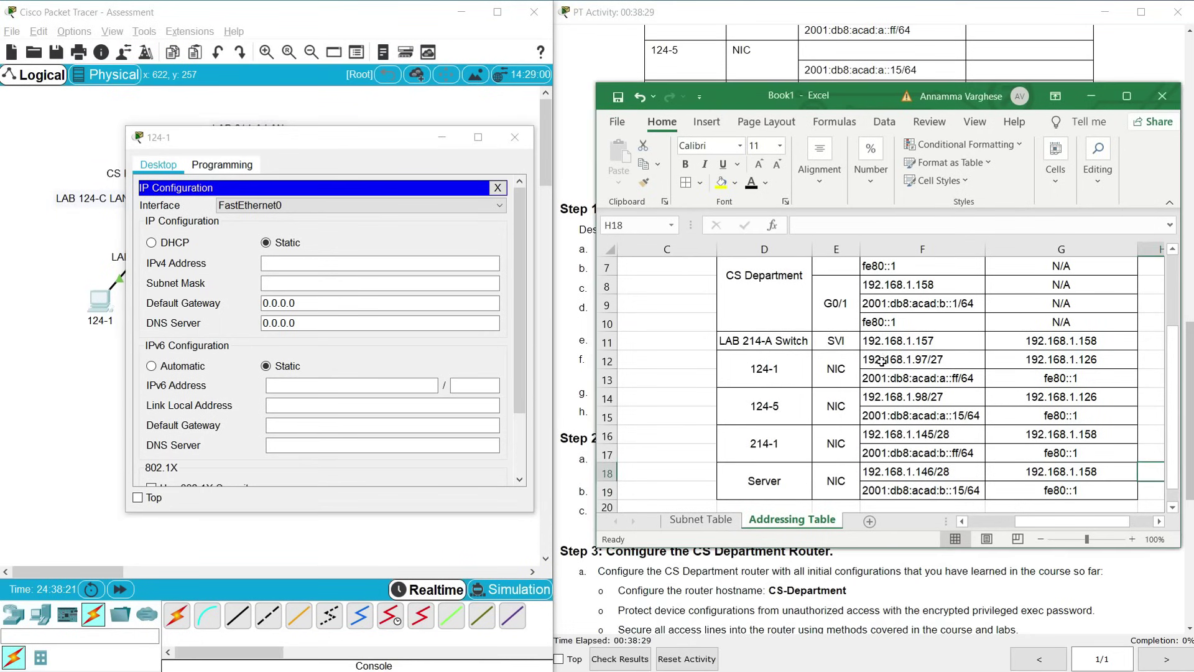
drag(857, 225, 798, 225)
click(300, 263)
click(300, 263)
key(ctrl+v)
key(Tab)
Change 124-1's subnet mask to 255.255.255.224
click(286, 299)
click(336, 288)
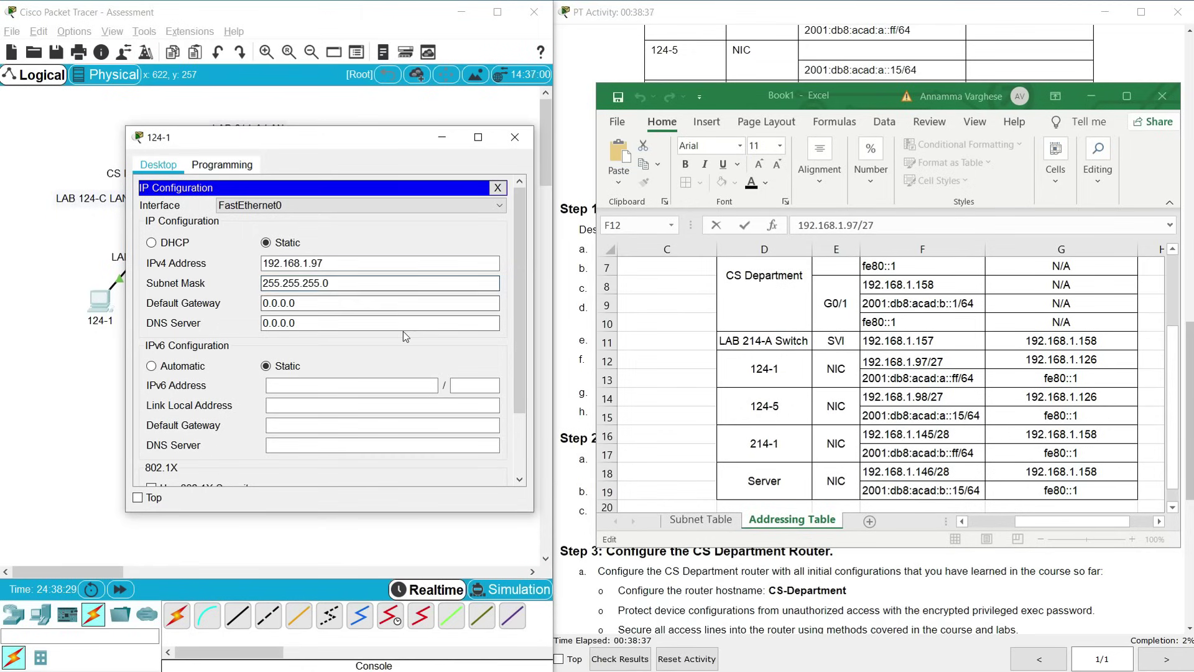
key(BackSpace)
text(224)
key(Tab)
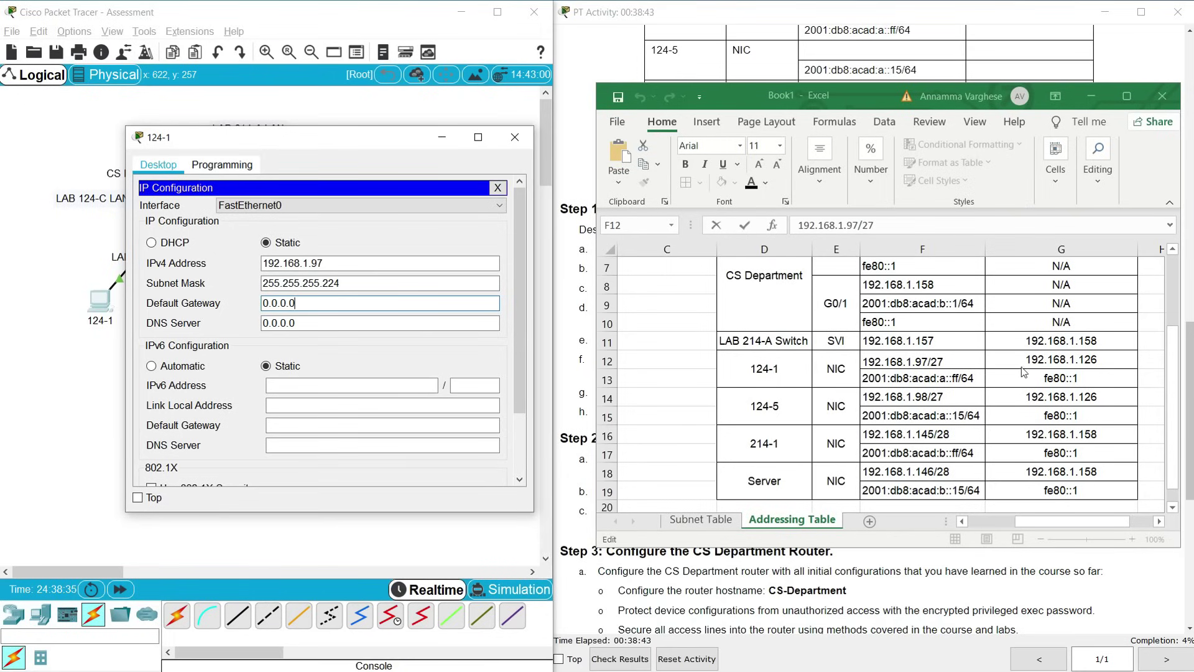
Replace 124-1's default gateway with 192.168.1.126 copied from the table
click(1051, 367)
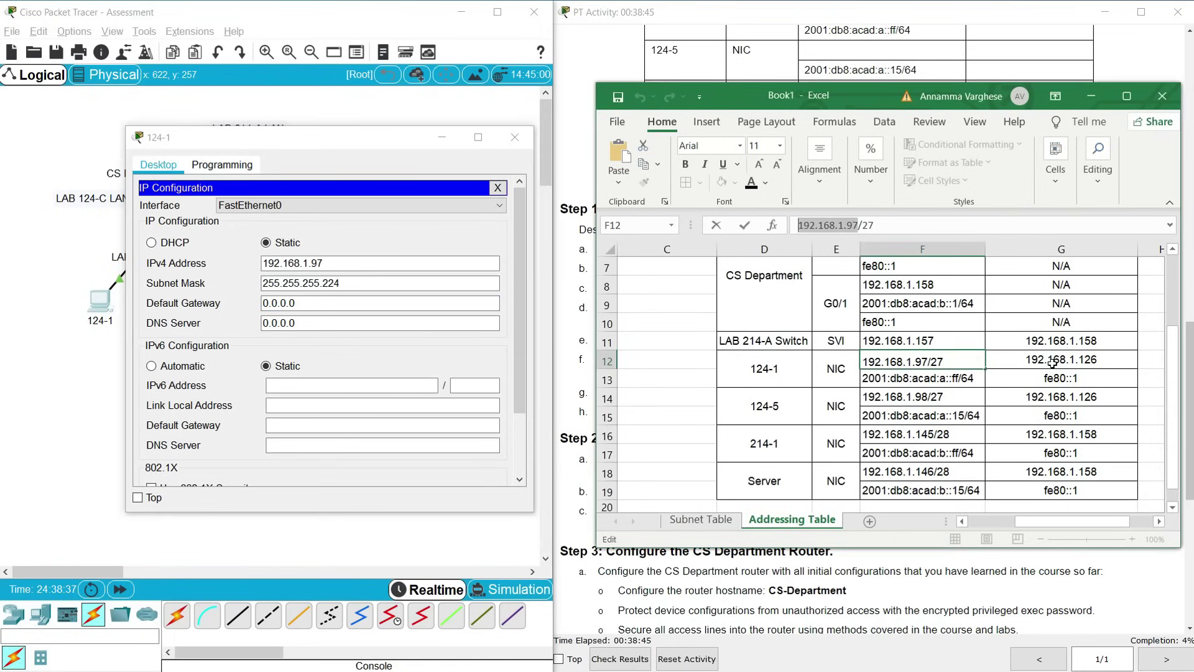
click(1008, 359)
drag(879, 226, 798, 225)
click(306, 304)
drag(305, 304, 236, 310)
key(ctrl+v)
click(280, 387)
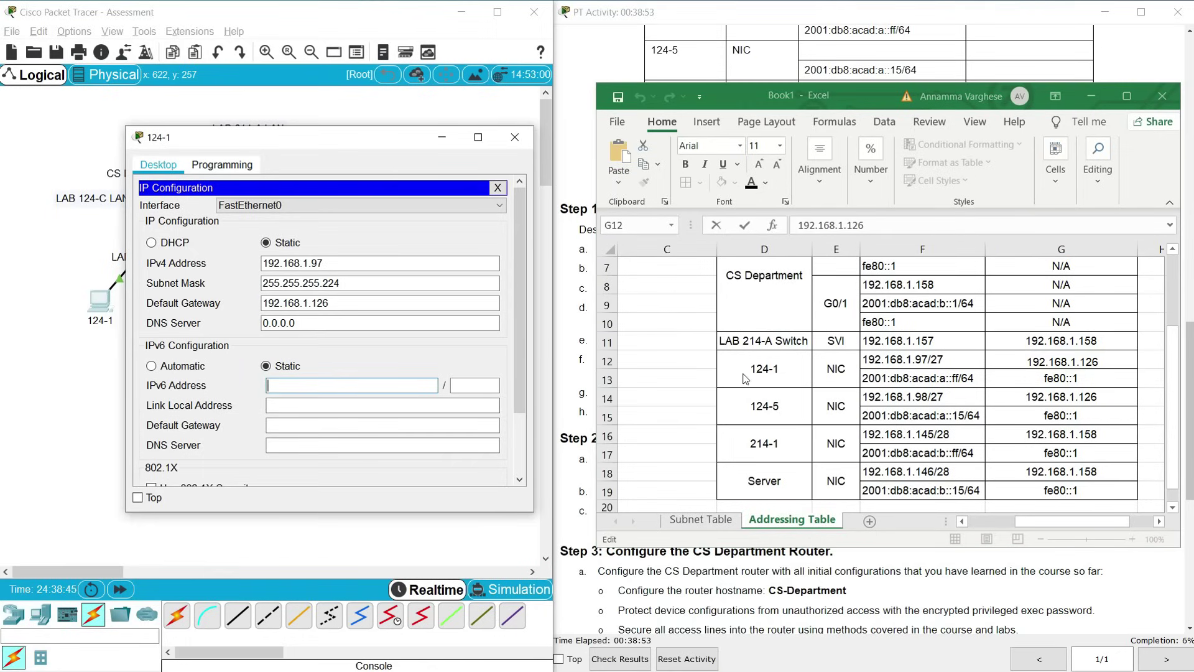
Paste 2001:db8:acad:a::ff as 124-1's IPv6 address
click(900, 383)
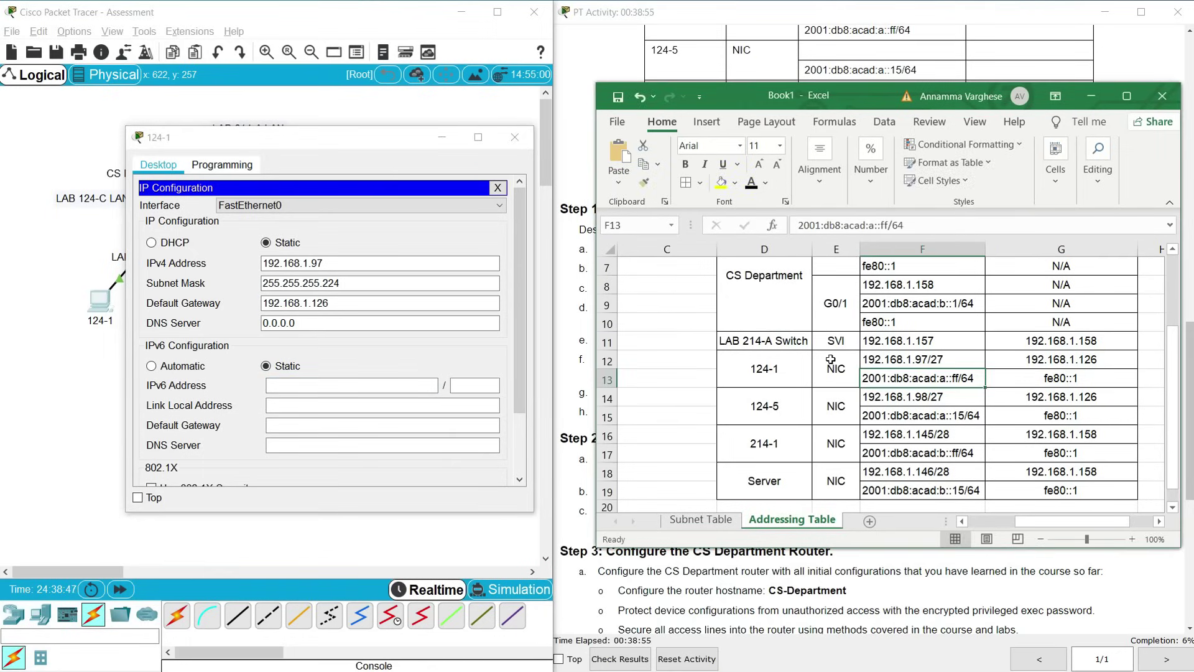
drag(887, 225, 796, 224)
key(ctrl+c)
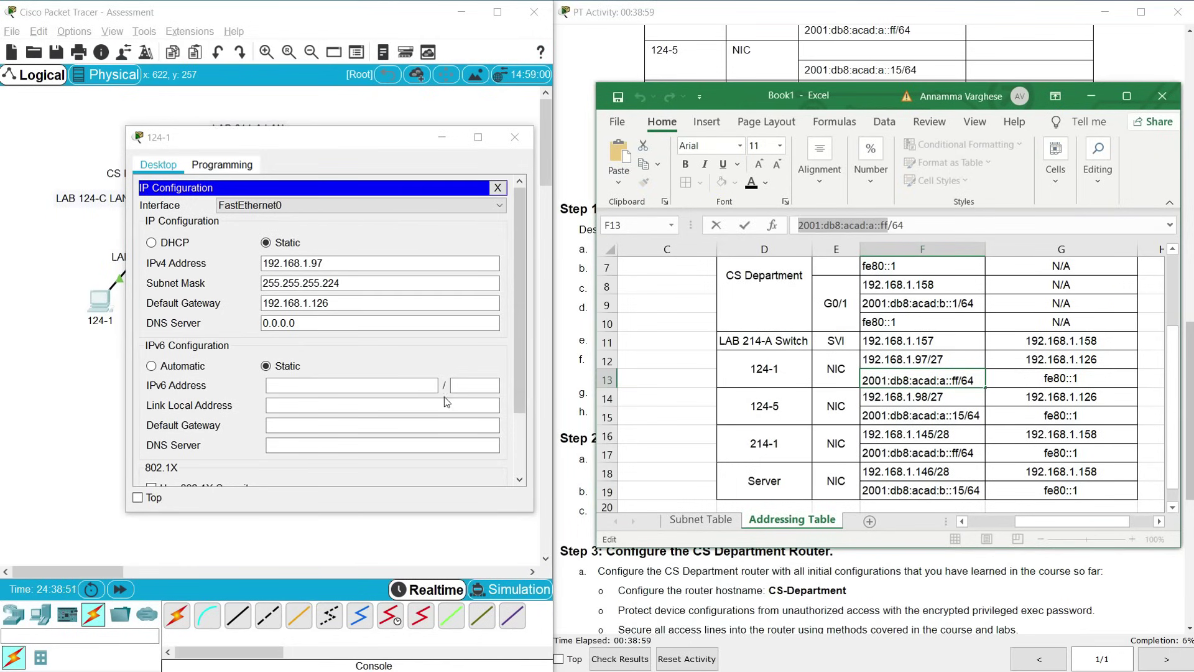
click(387, 386)
key(ctrl+v)
click(469, 385)
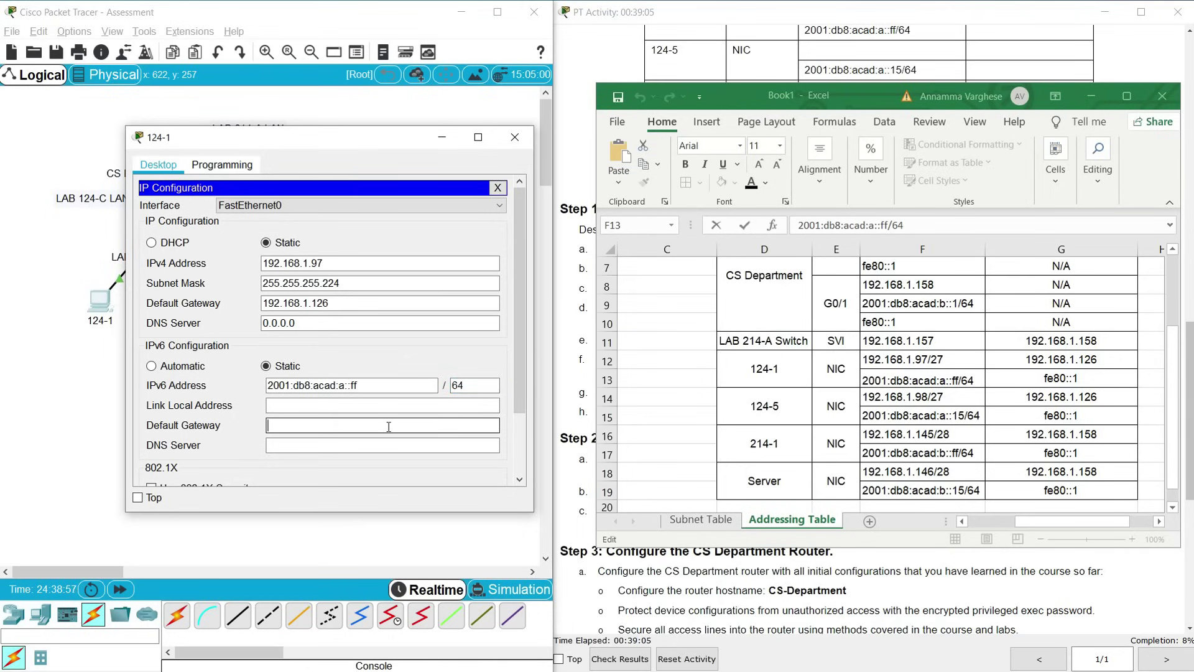
Set 124-1's IPv6 default gateway to fe80::1 and close the window
click(1015, 381)
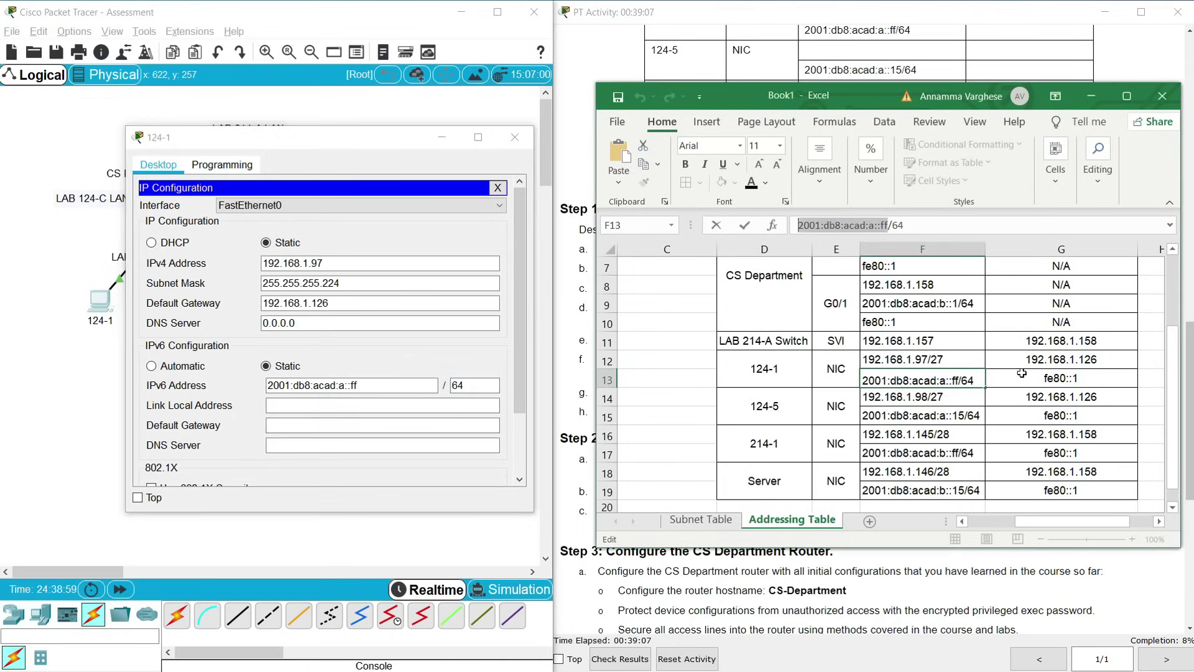
click(1020, 377)
click(842, 226)
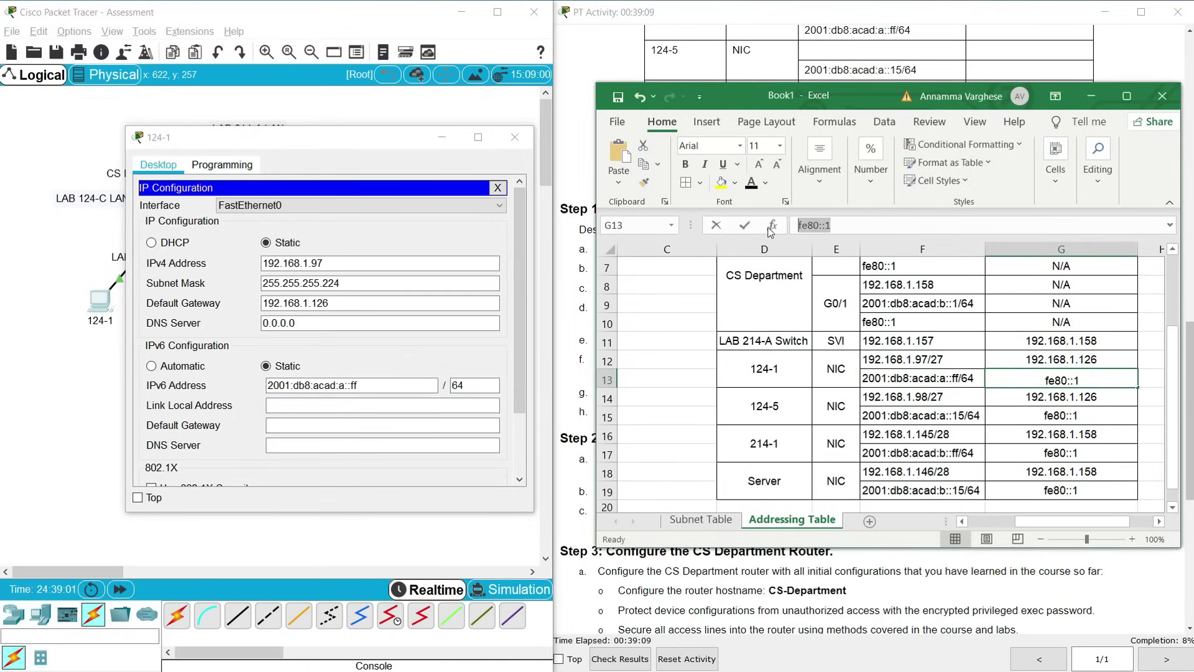
click(305, 428)
key(ctrl+v)
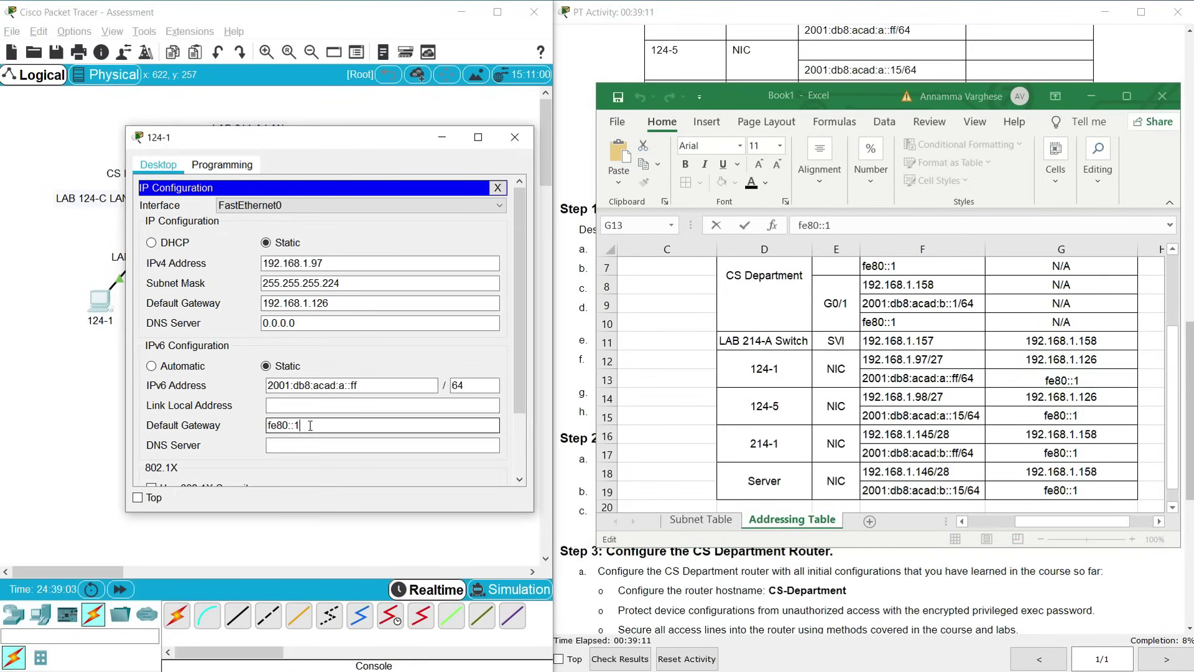
click(280, 444)
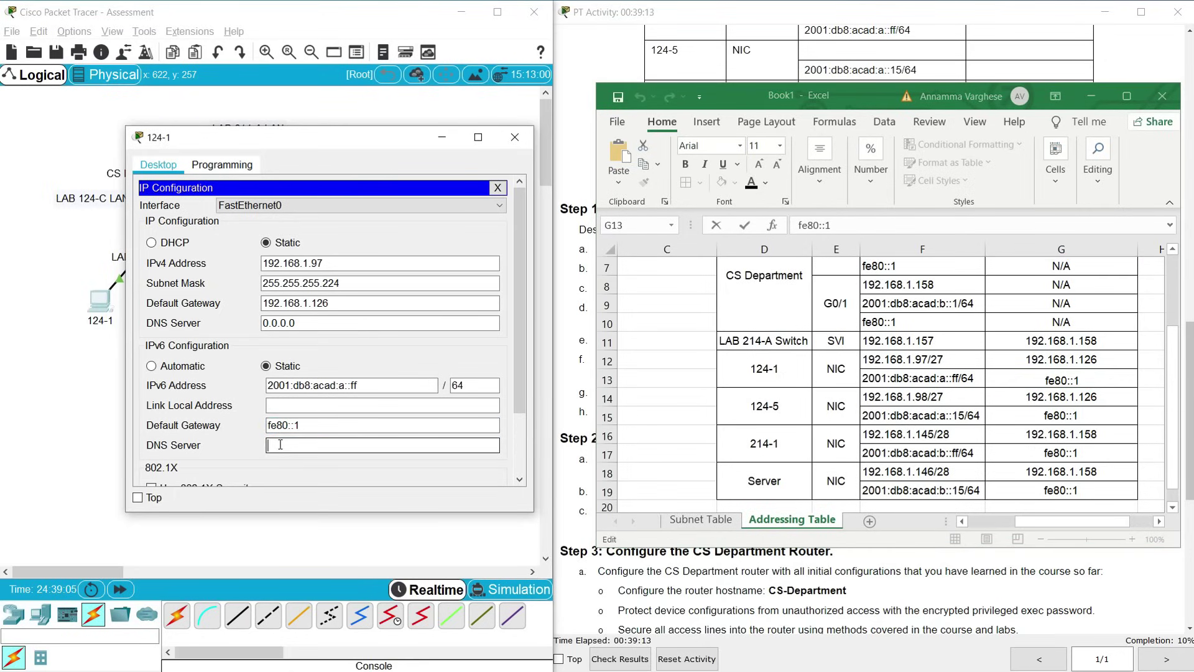
click(515, 137)
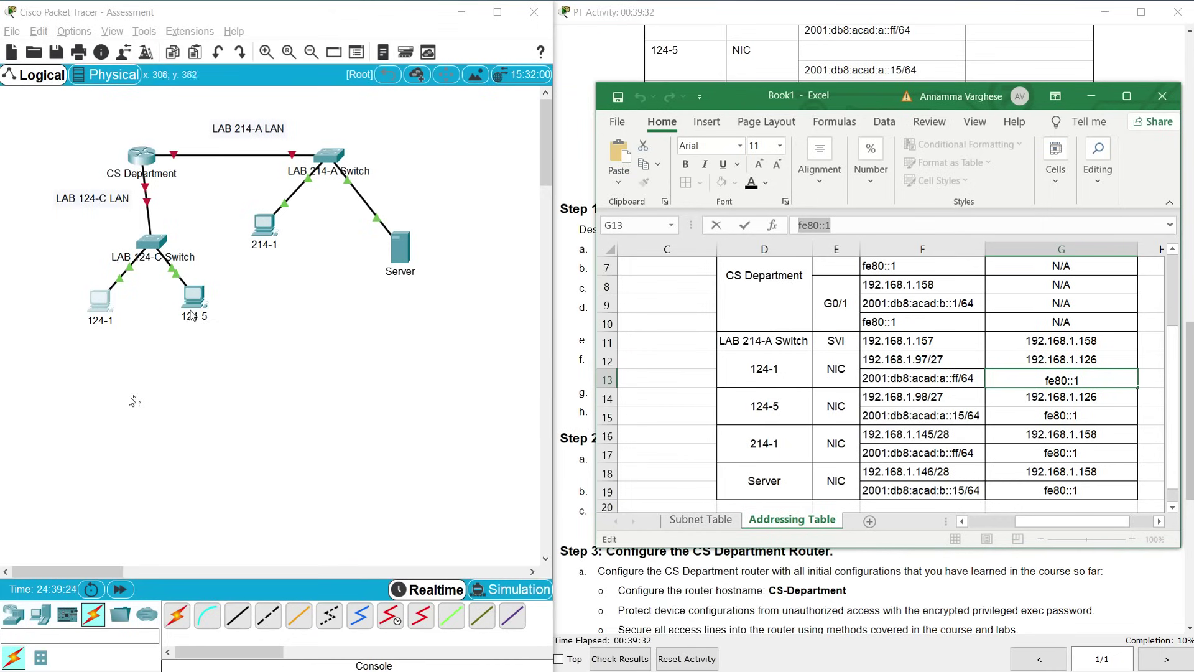
In PC 124-5's IP Configuration, paste 192.168.1.98 with mask 255.255.255.224
click(198, 300)
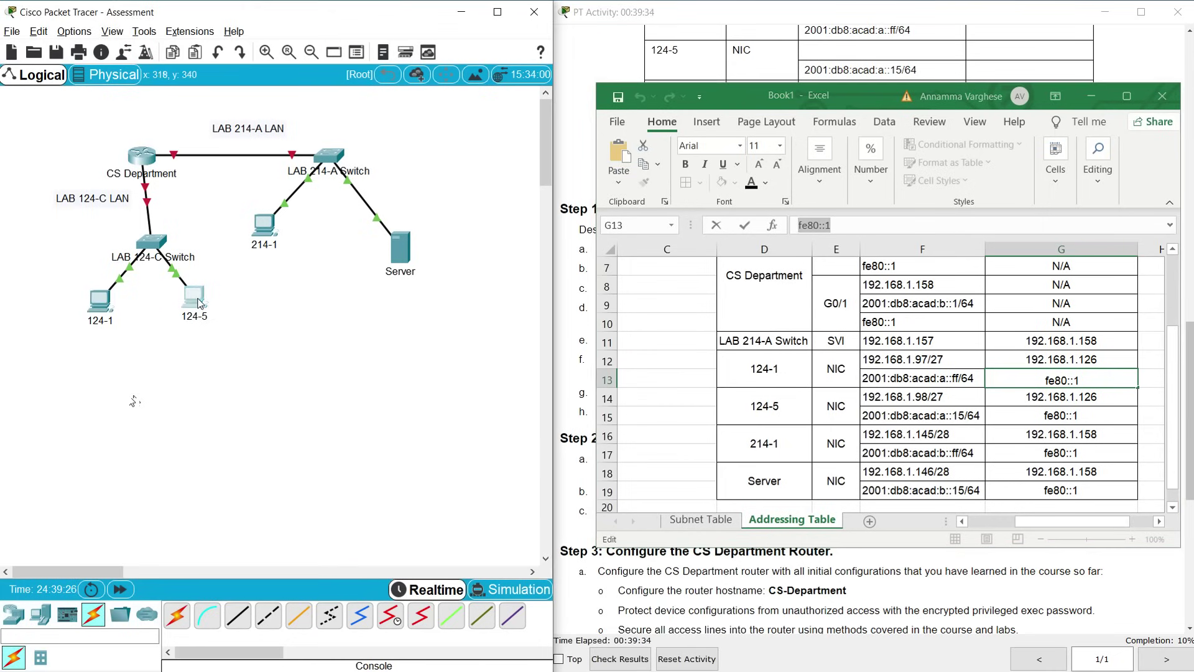
drag(517, 147, 228, 133)
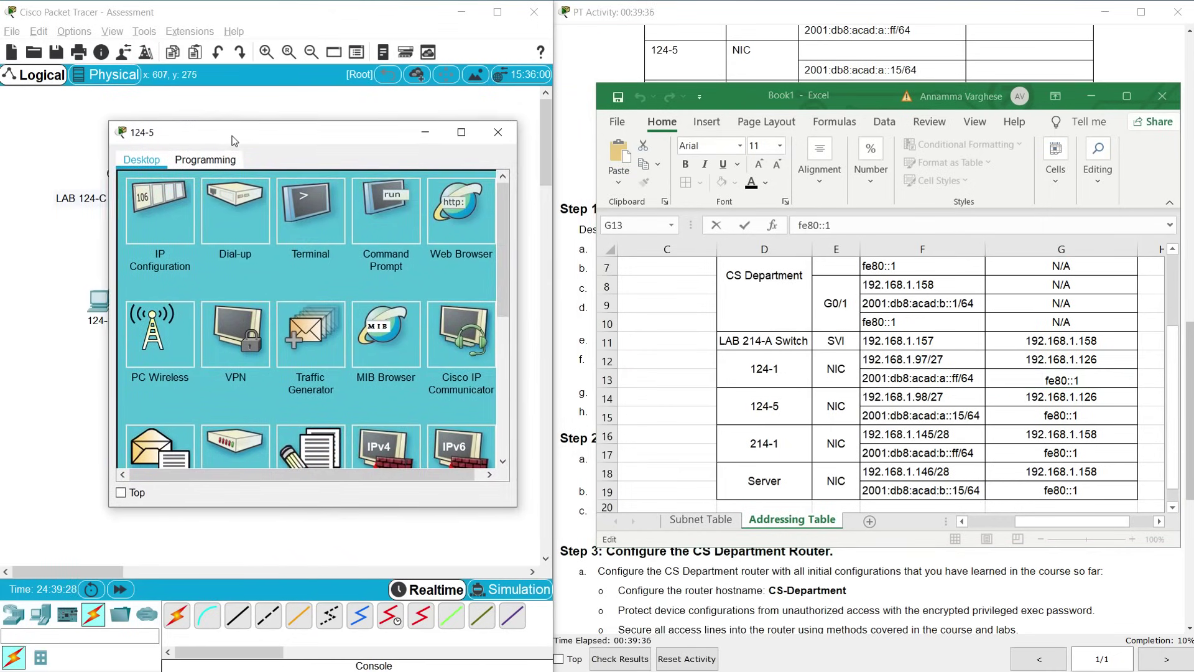
click(143, 209)
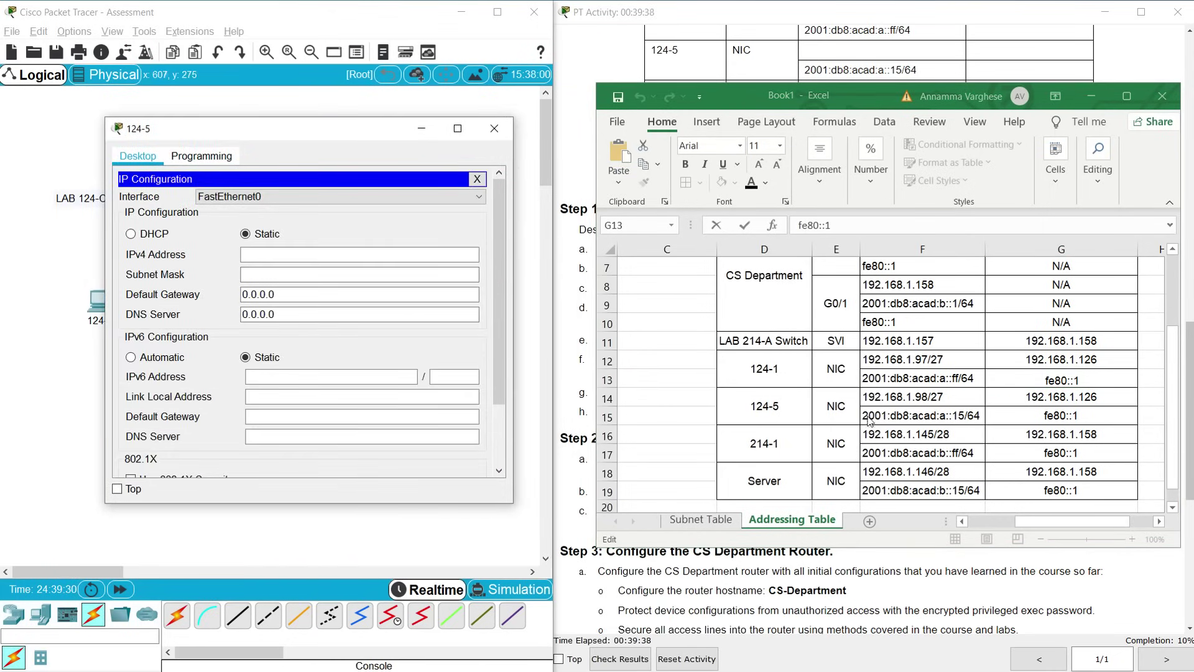
click(902, 402)
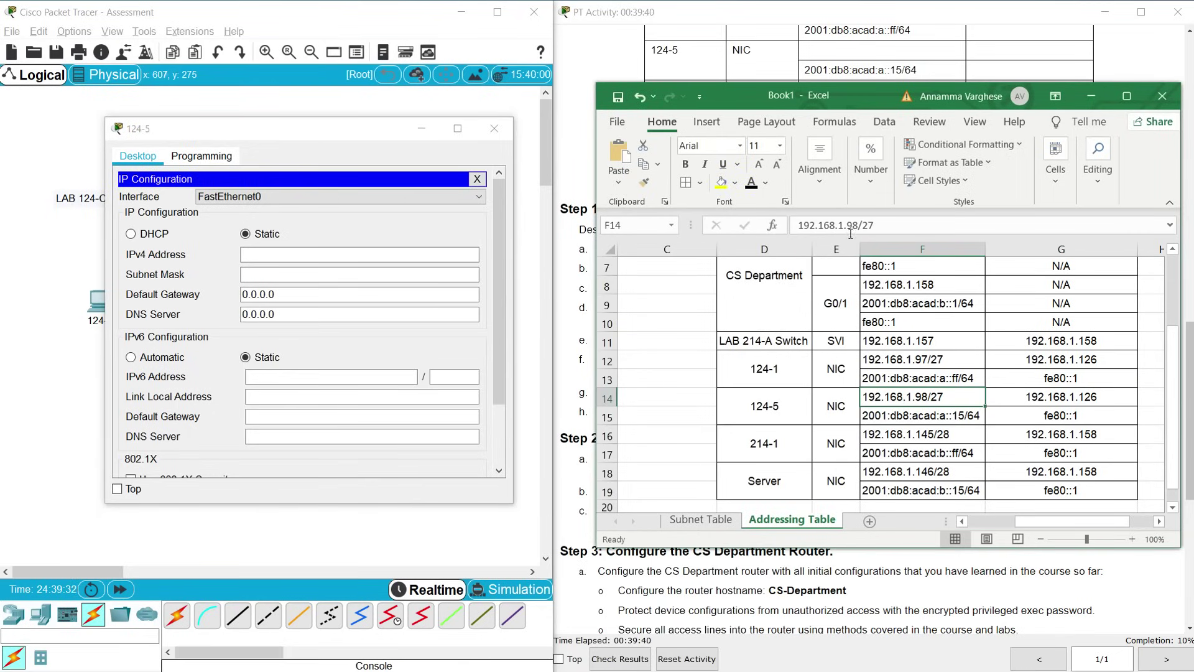
drag(849, 225, 798, 225)
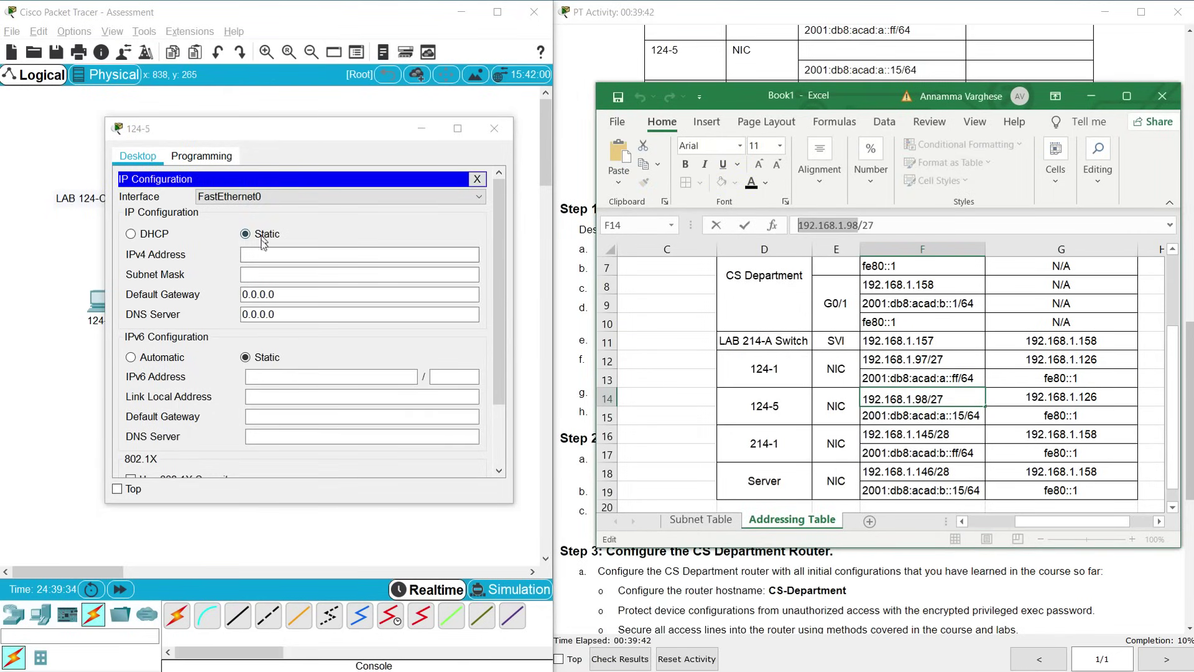
click(431, 253)
key(ctrl+v)
click(274, 274)
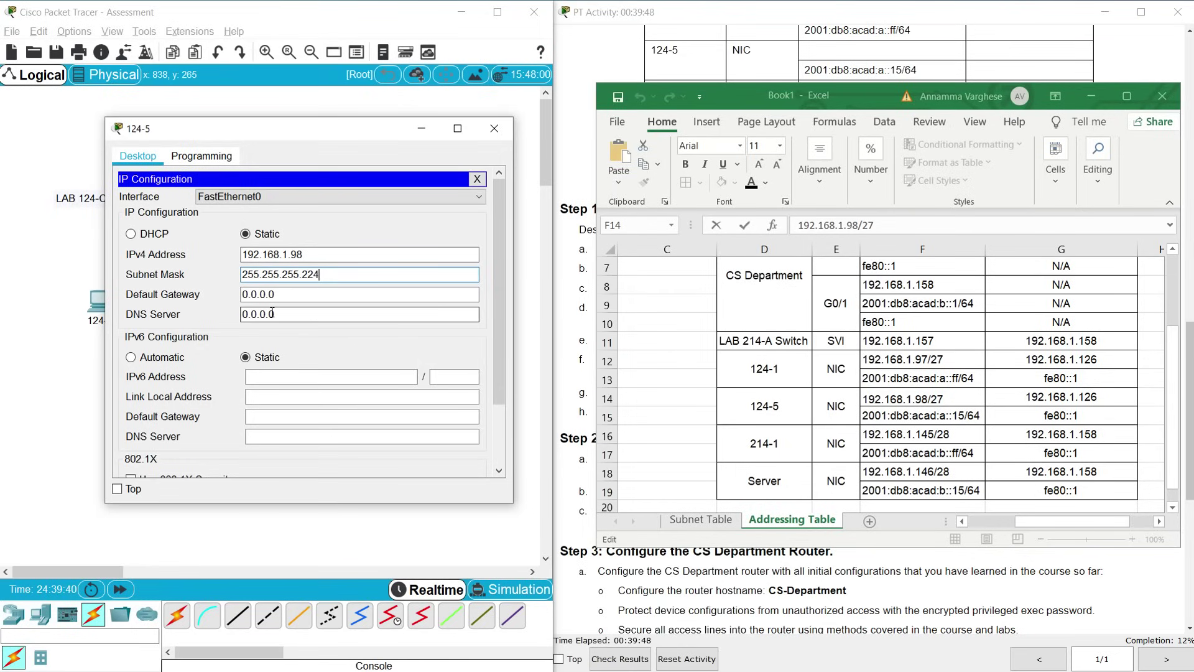
click(274, 294)
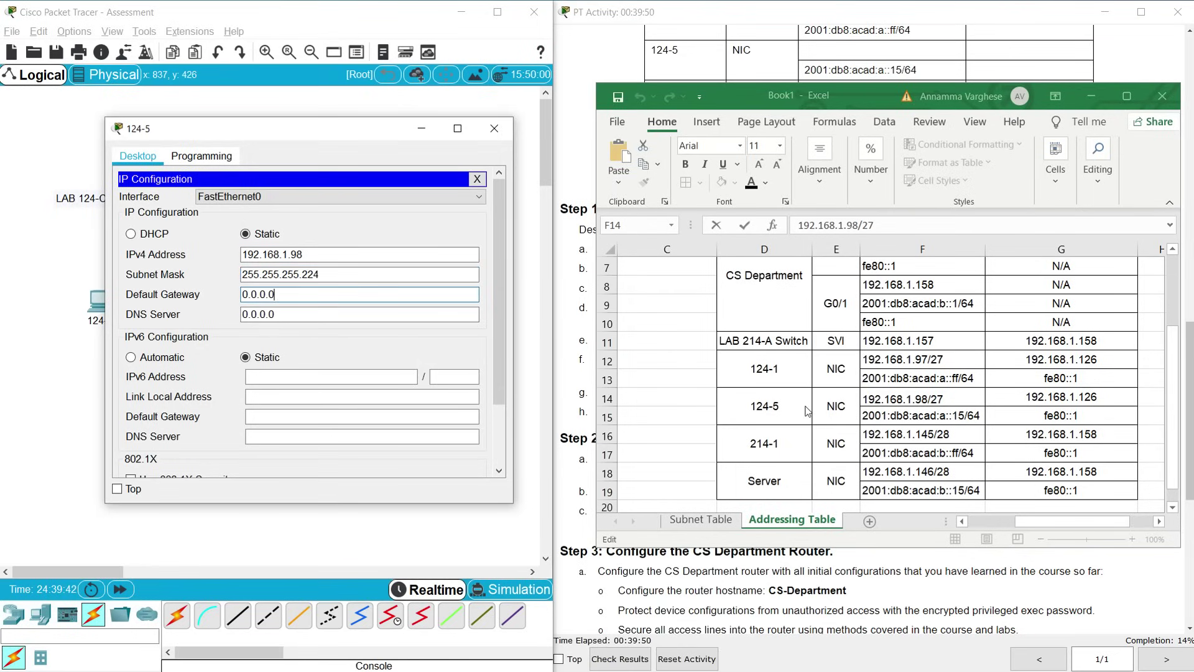
Replace 124-5's 0.0.0.0 default gateway with 192.168.1.126
click(1061, 401)
drag(873, 225, 796, 225)
click(291, 298)
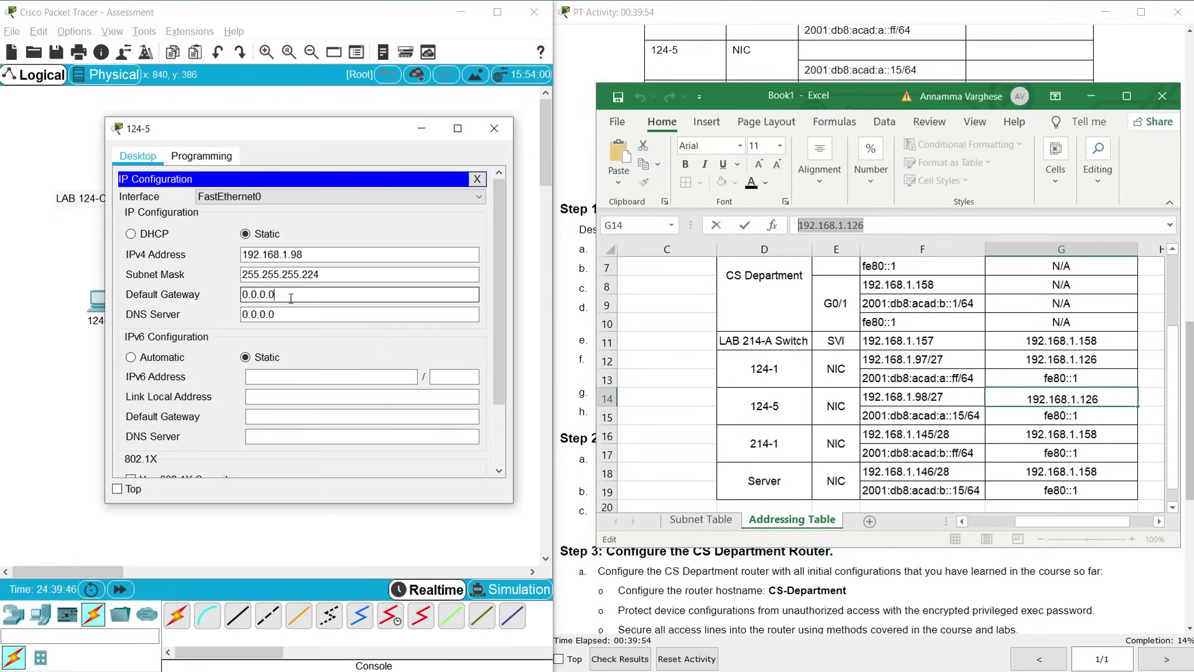
key(ctrl+a)
key(ctrl+v)
click(296, 314)
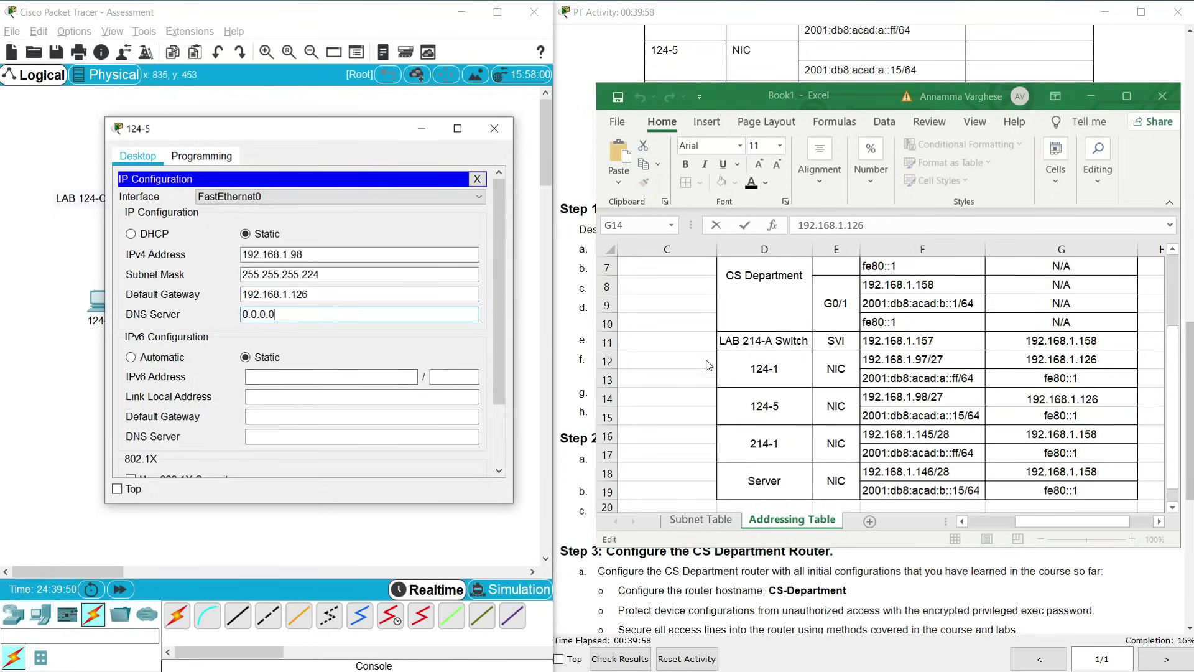
Give 124-5 the IPv6 address 2001:db8:acad:a::15 with prefix length 64
click(919, 418)
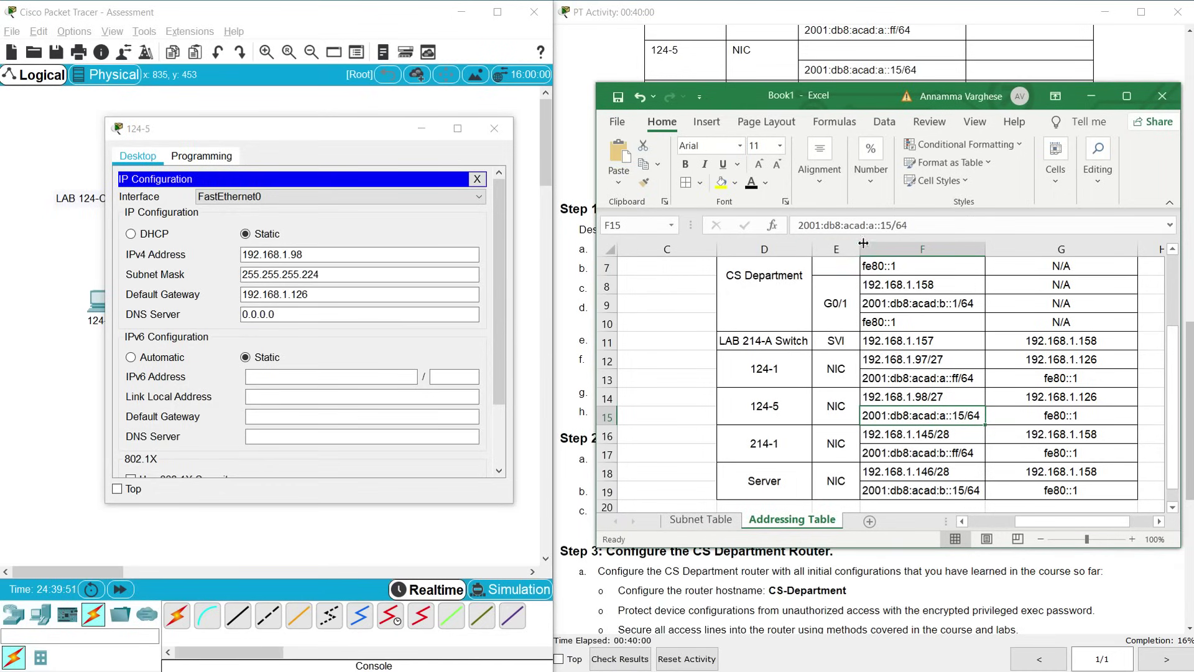
drag(893, 225, 750, 243)
key(ctrl+c)
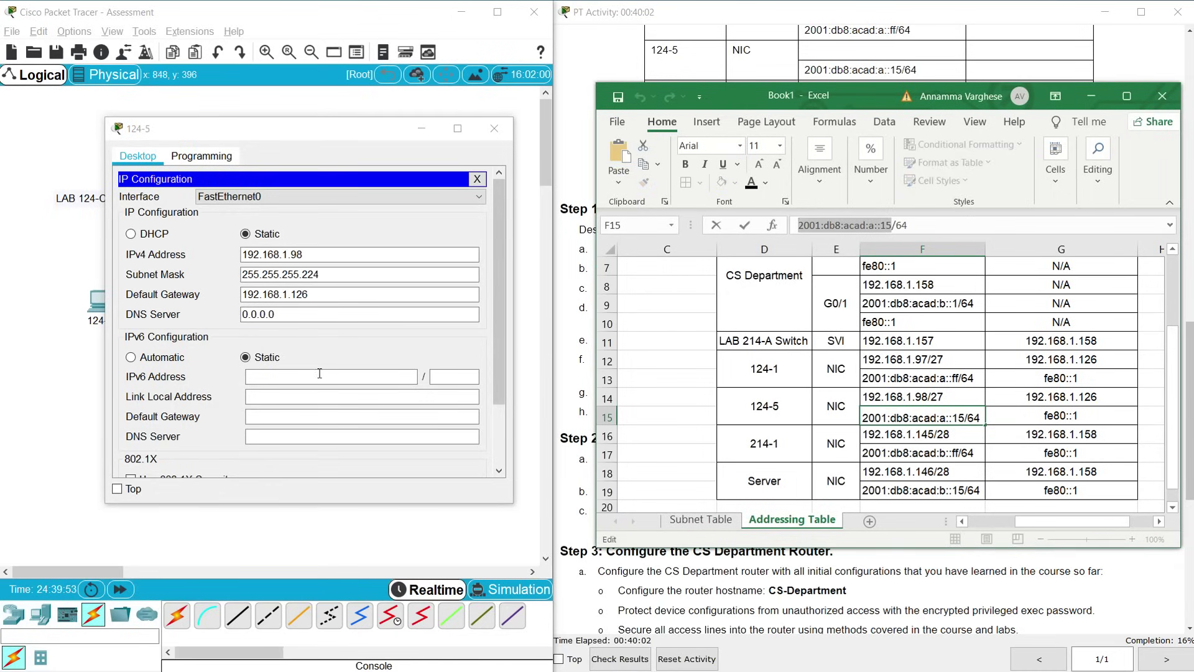
click(319, 373)
key(ctrl+v)
click(460, 376)
text(64)
click(460, 415)
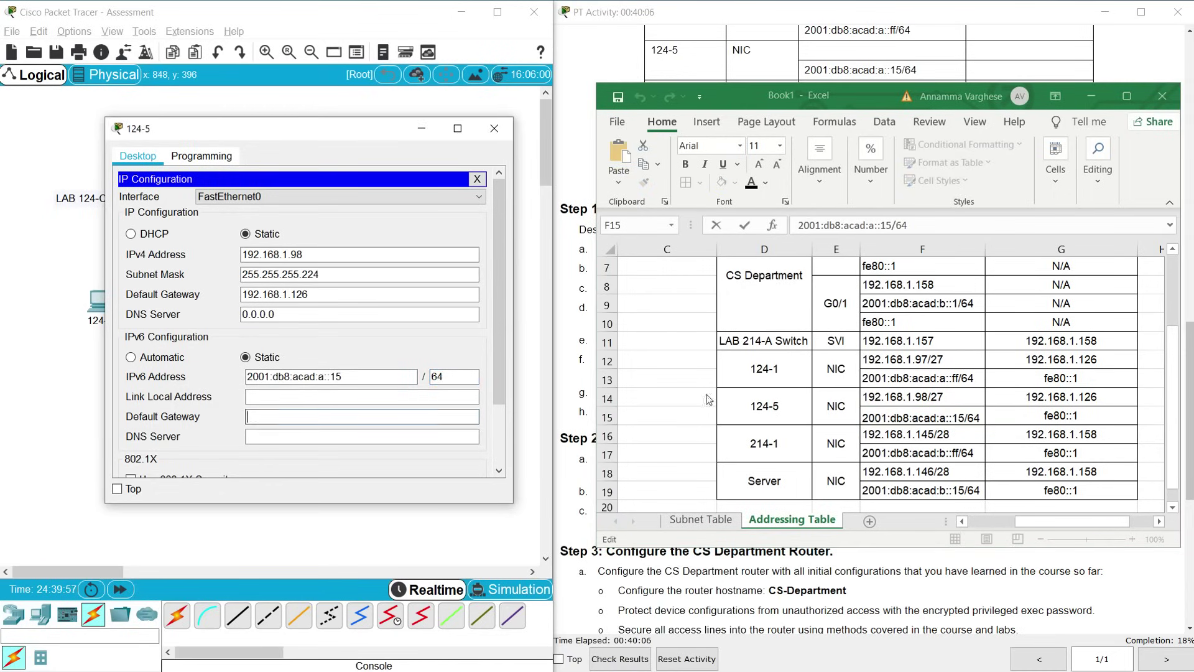
Set 124-5's IPv6 default gateway to fe80::1 and close the window
click(1060, 377)
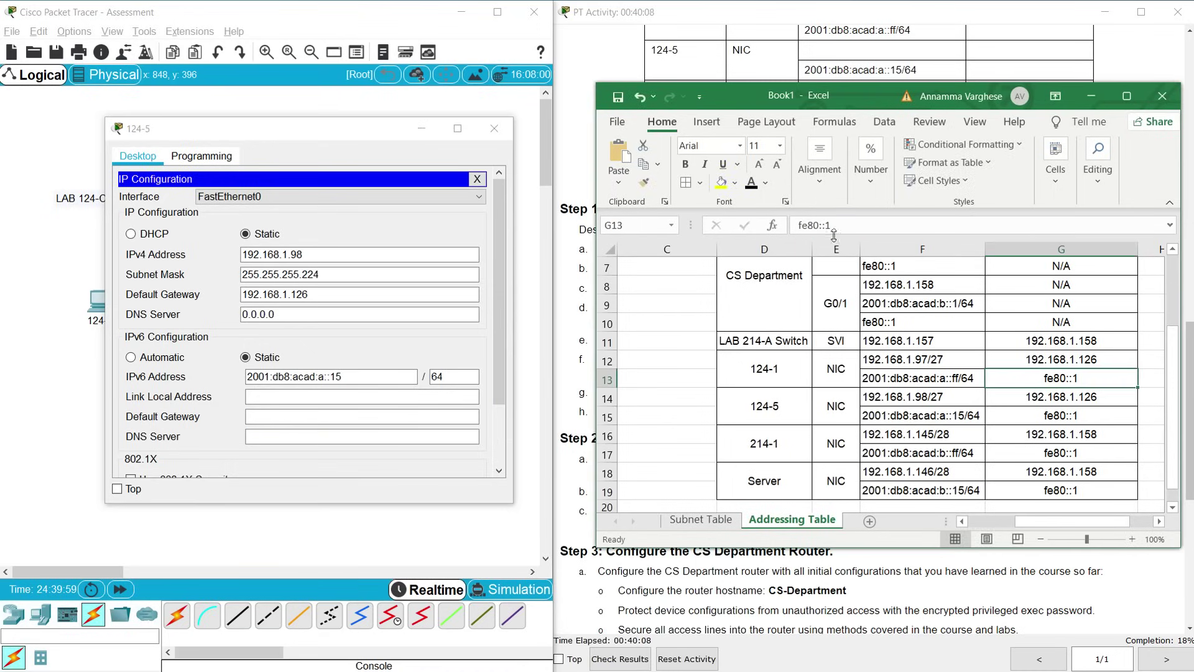
drag(834, 234, 798, 227)
key(ctrl+c)
click(281, 421)
key(ctrl+v)
click(286, 437)
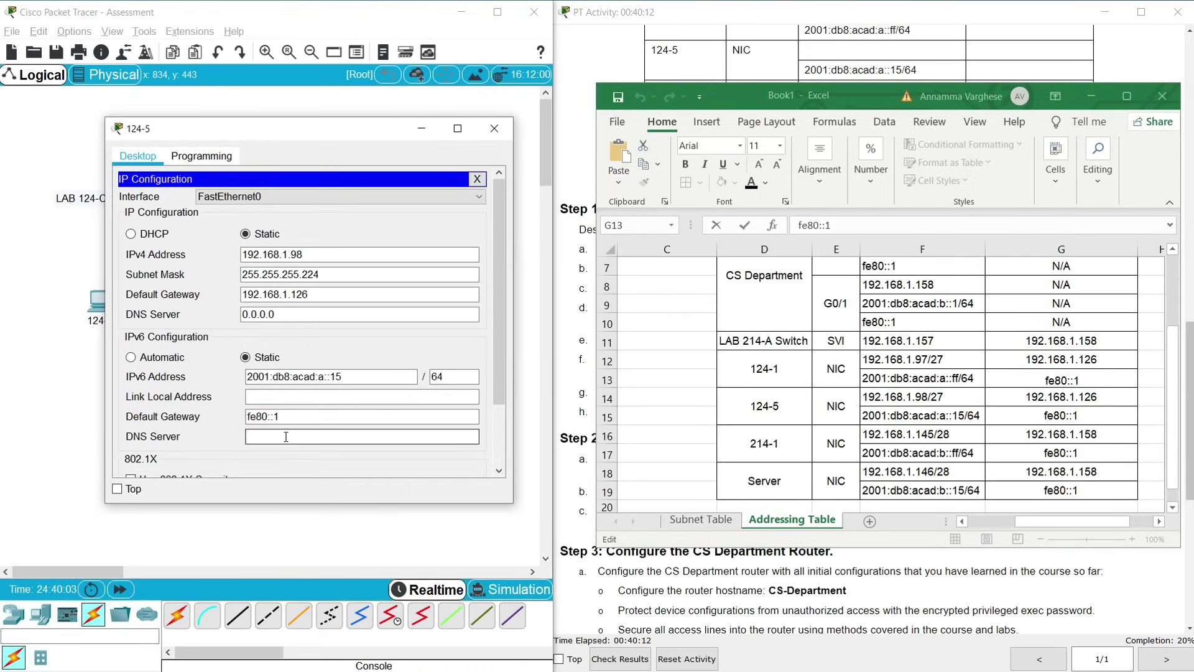
click(493, 128)
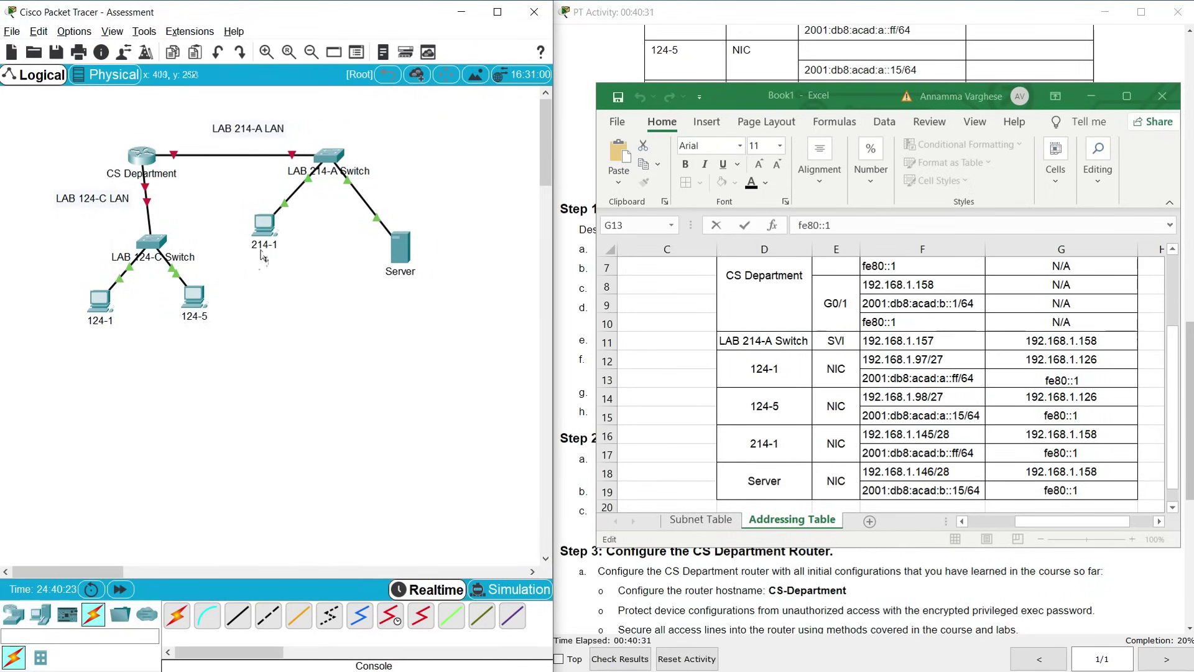
Give PC 214-1 IPv4 address 192.168.1.145 with subnet mask 255.255.255.240
click(900, 453)
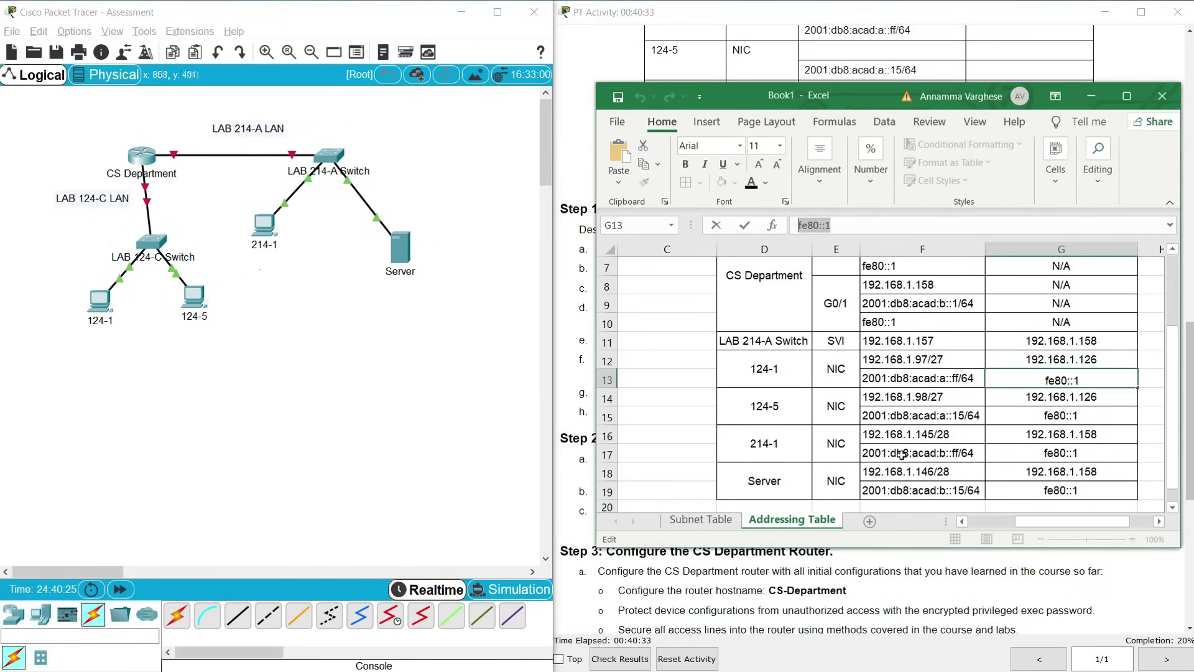
click(901, 439)
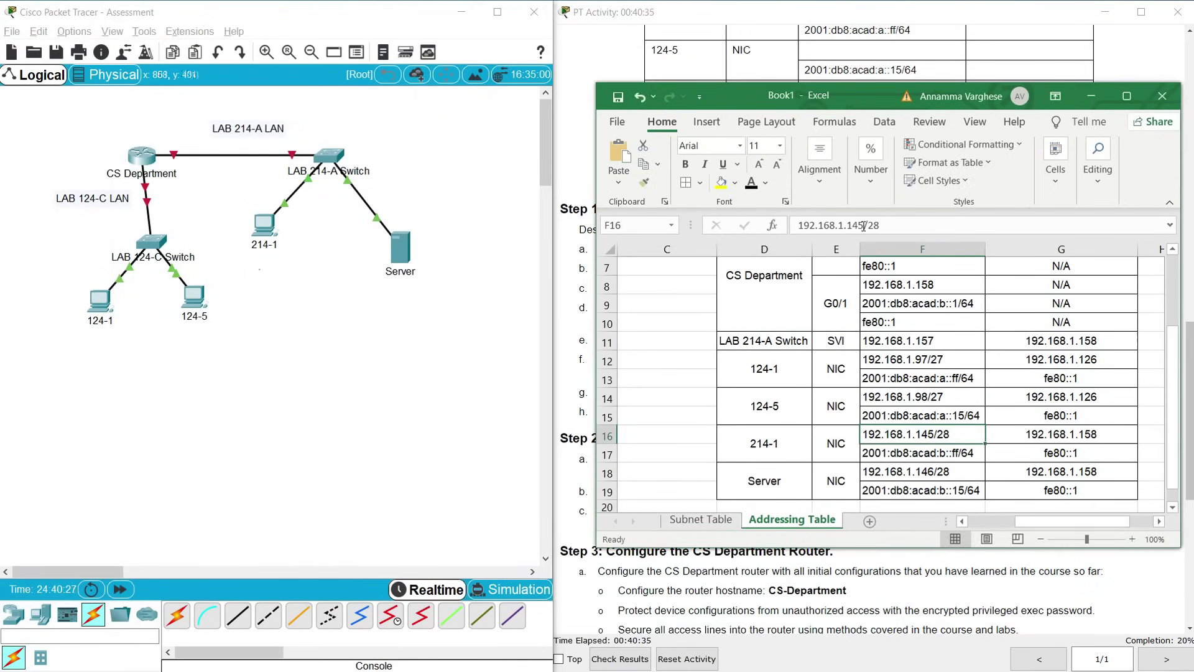
click(860, 225)
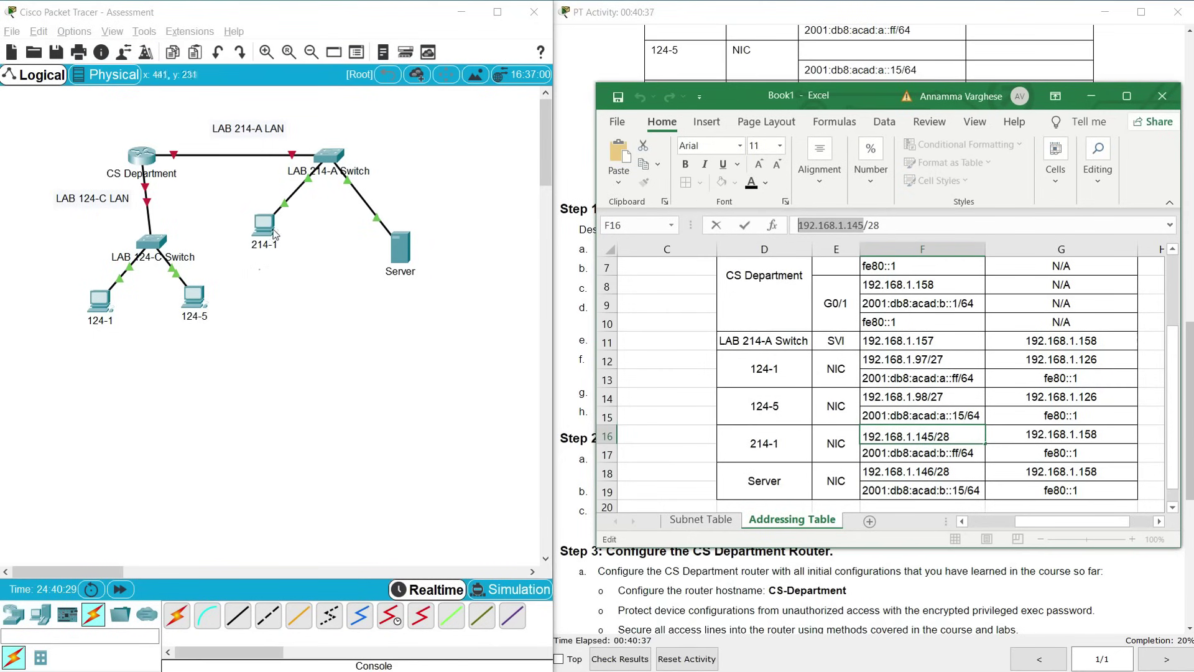
click(264, 224)
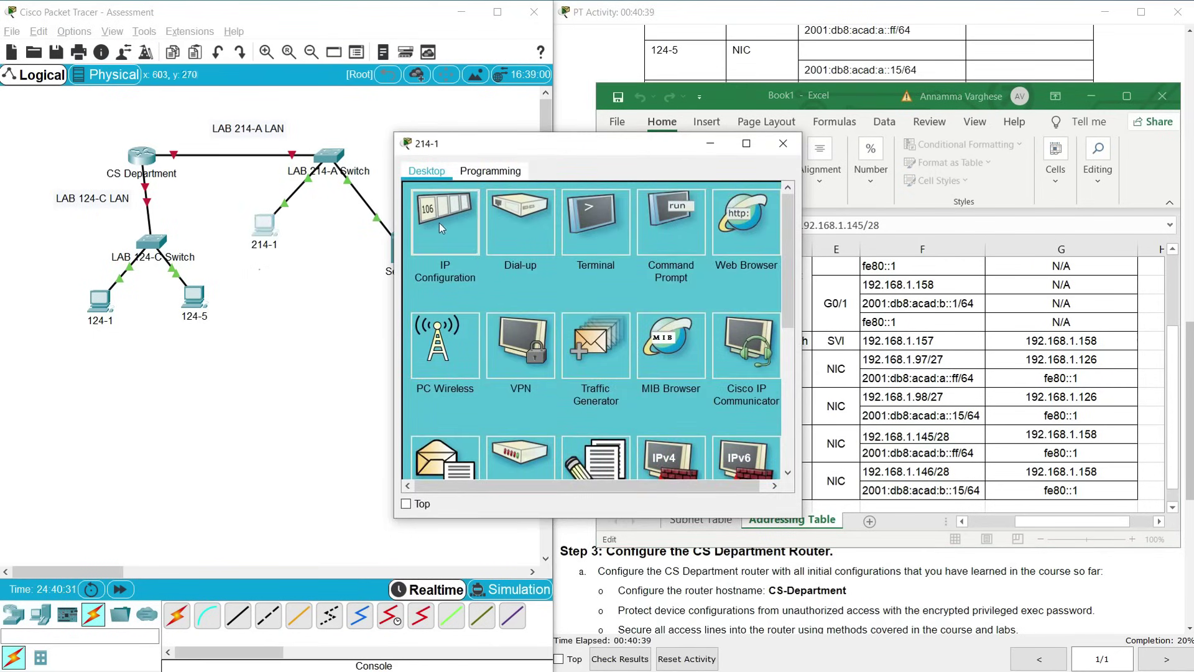
click(439, 222)
click(548, 269)
text(192.168.1.145)
click(569, 289)
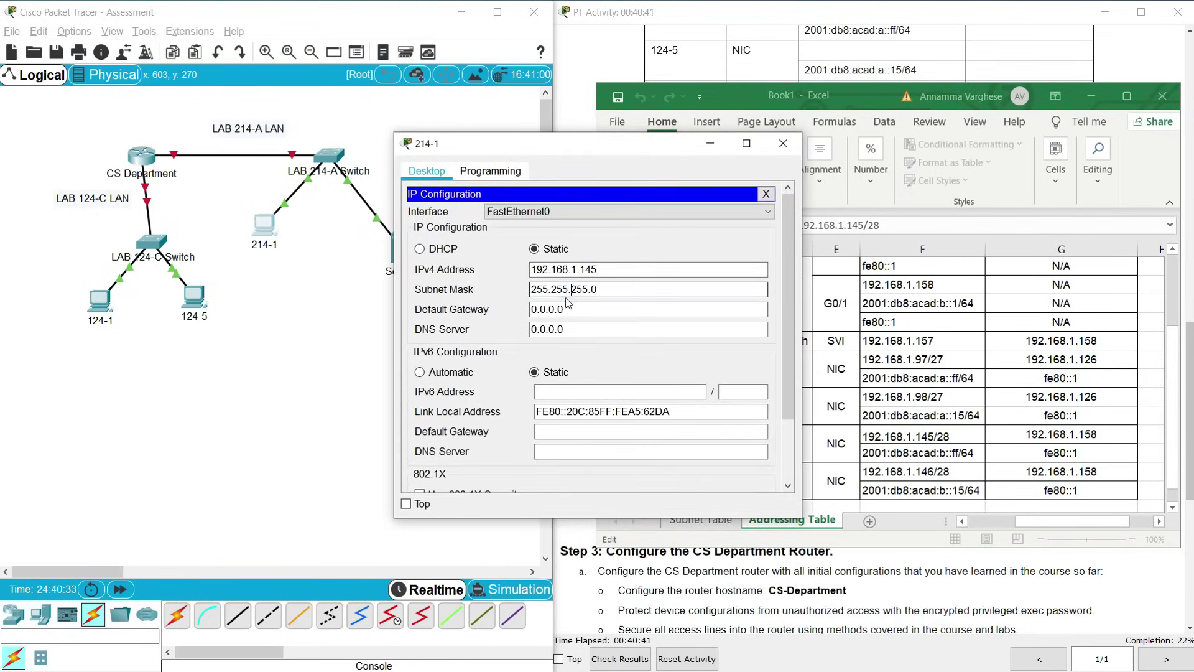
click(616, 287)
text(240)
key(Tab)
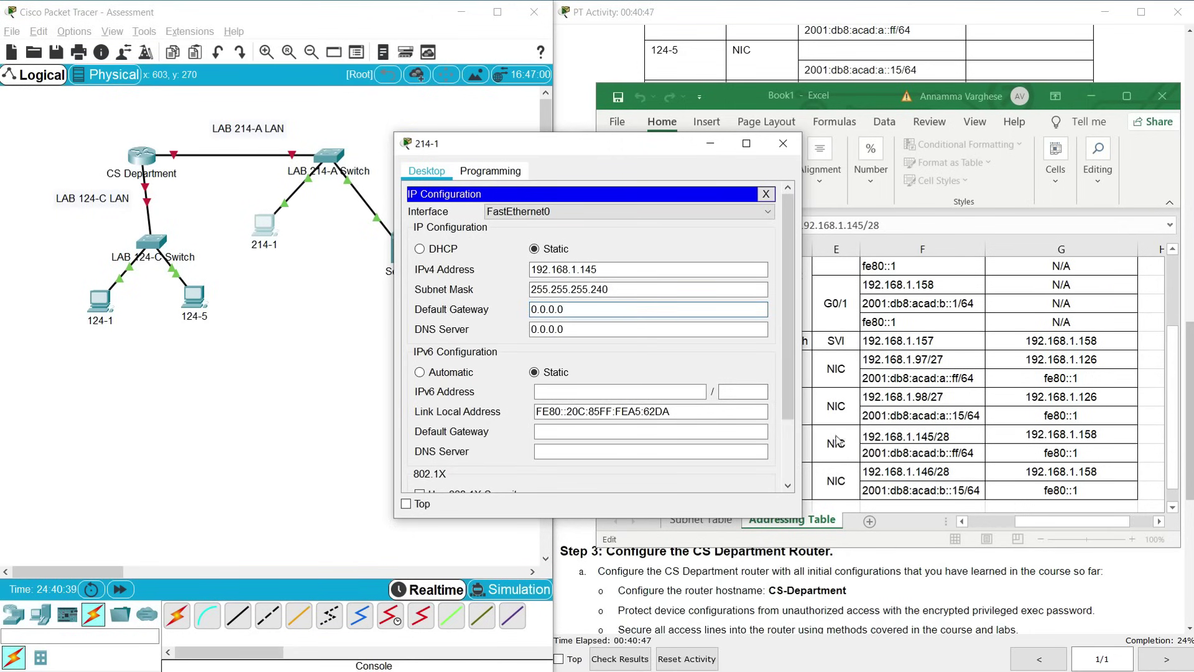
Set 214-1's default gateway to 192.168.1.158, copied from the addressing table
click(911, 440)
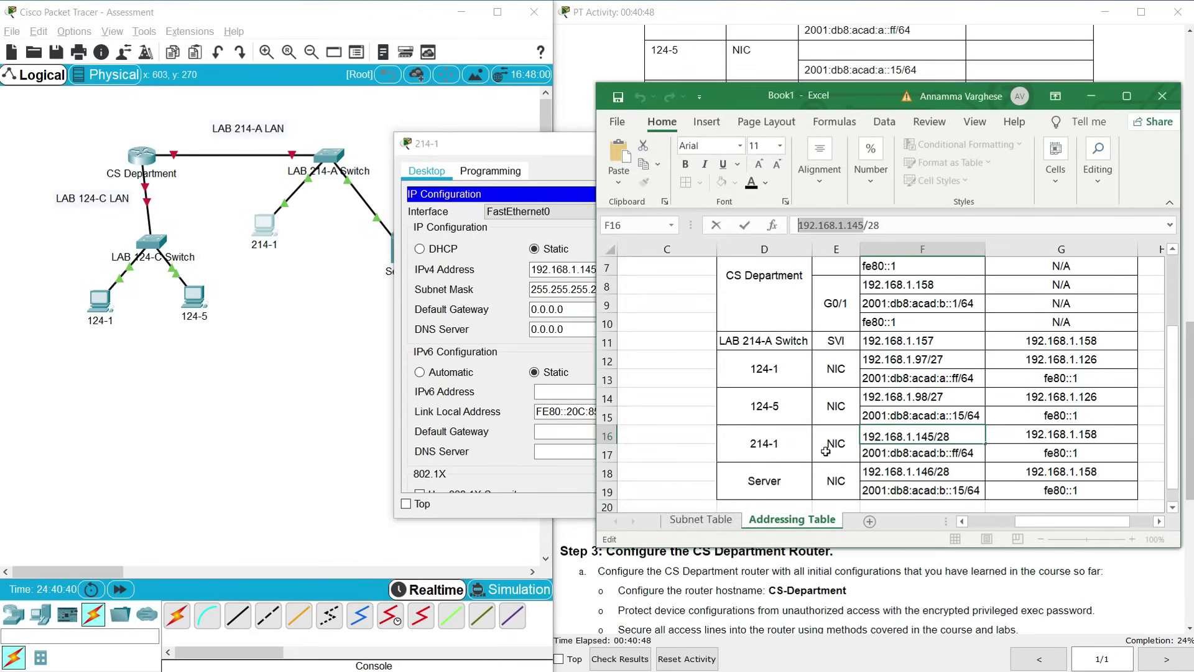
click(1039, 439)
drag(880, 225, 798, 225)
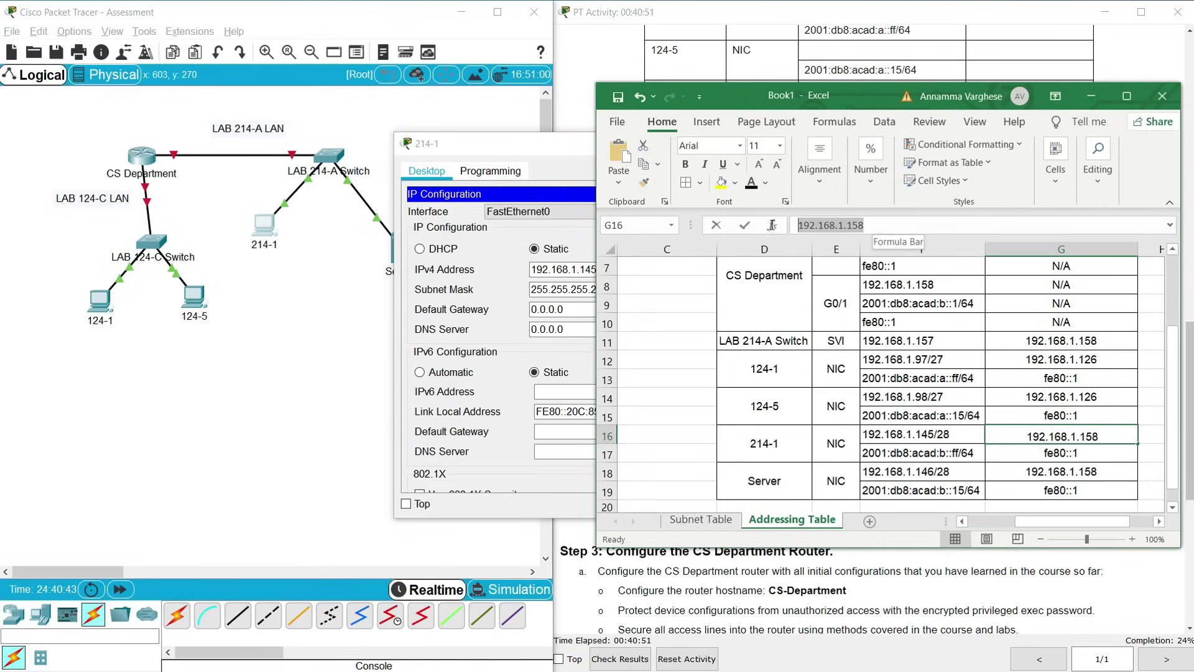
key(ctrl+c)
click(548, 309)
key(ctrl+a)
key(ctrl+v)
key(Tab)
click(582, 331)
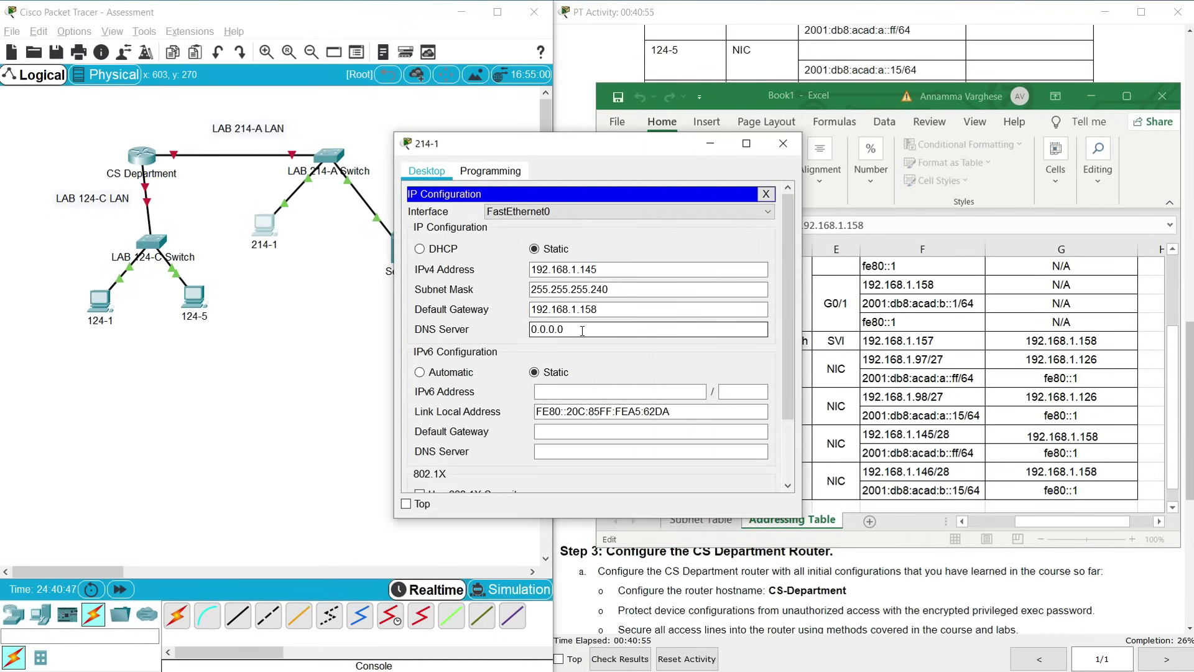
Enter IPv6 2001:db8:acad:b::ff with gateway fe80::1 on 214-1, then close its window
click(886, 381)
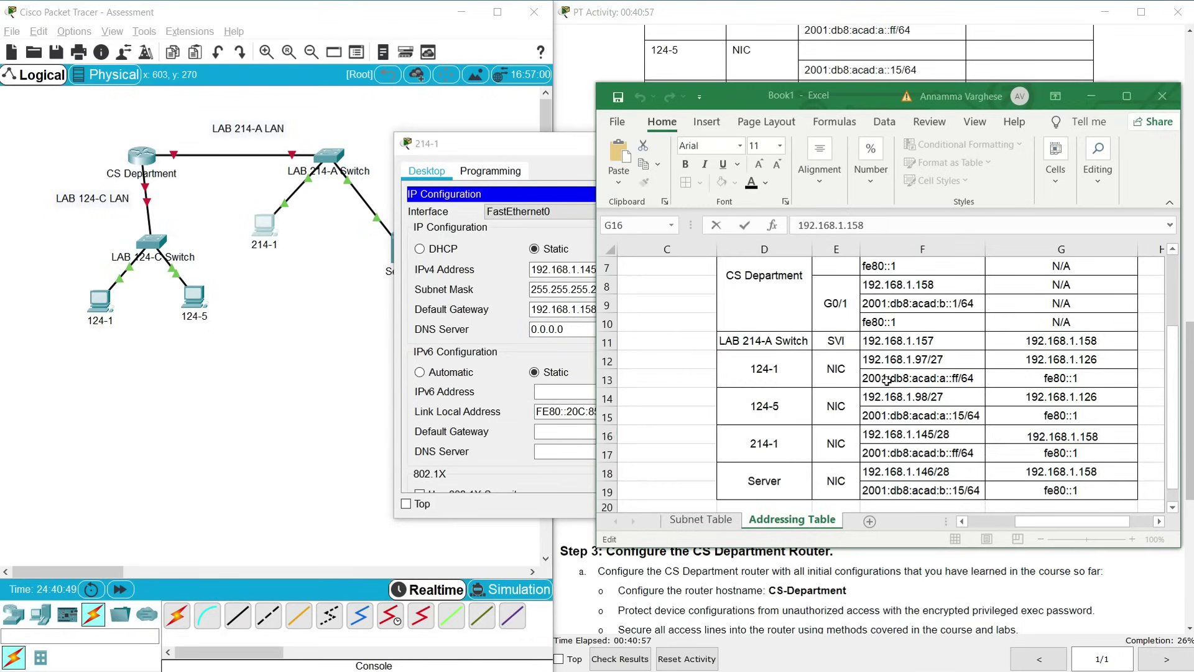
click(897, 452)
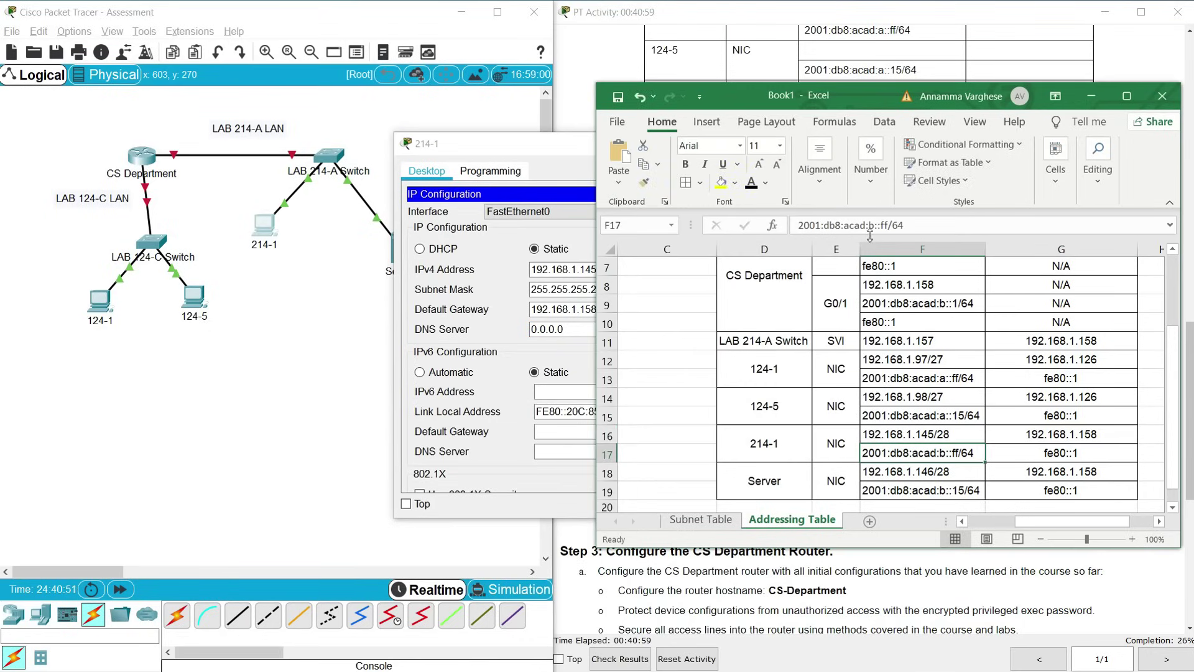
drag(888, 225, 796, 225)
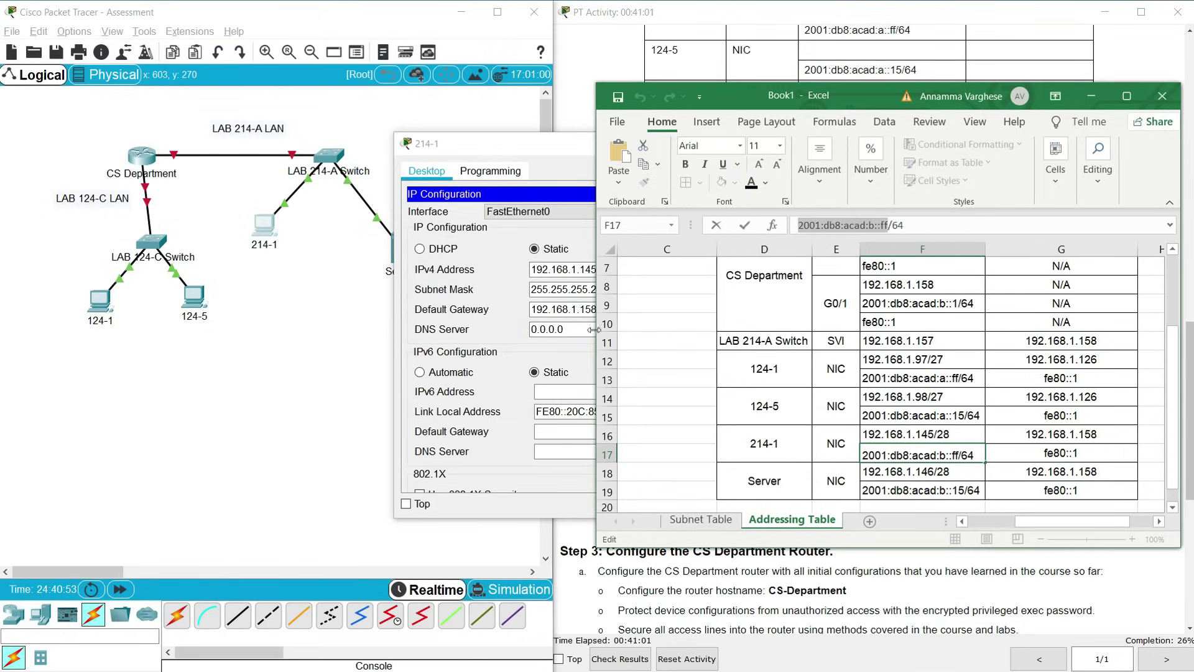
click(552, 394)
key(ctrl+v)
text(ff)
click(557, 435)
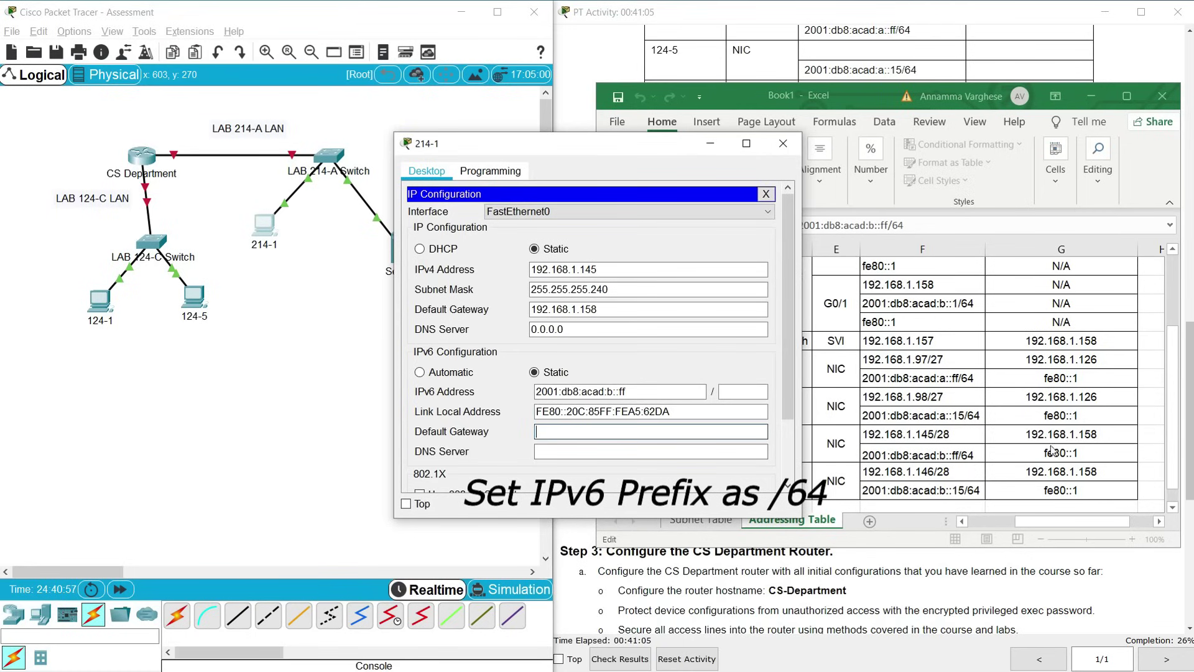
click(1056, 420)
click(1051, 450)
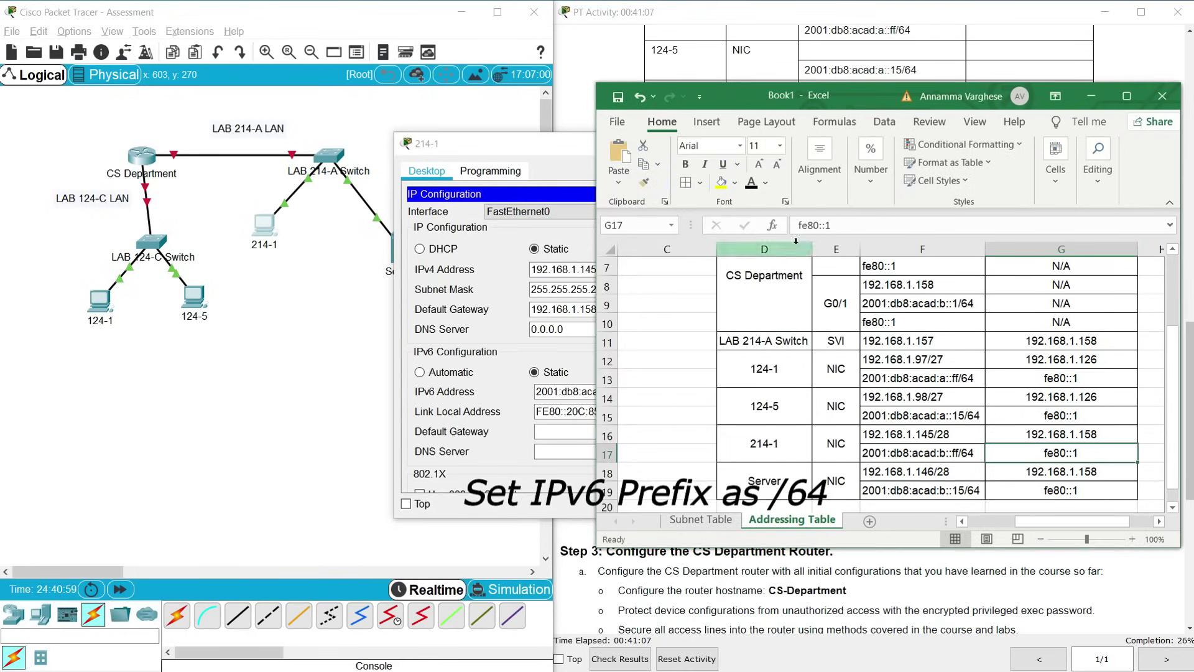
drag(798, 225, 832, 225)
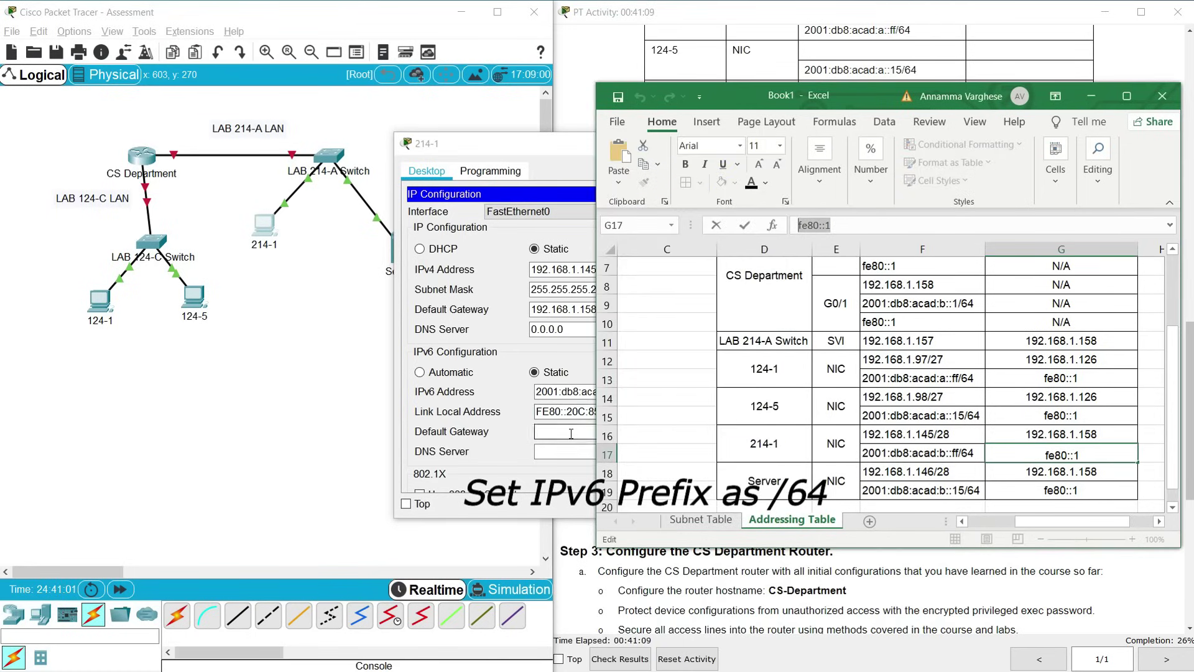
click(570, 433)
key(ctrl+v)
click(573, 450)
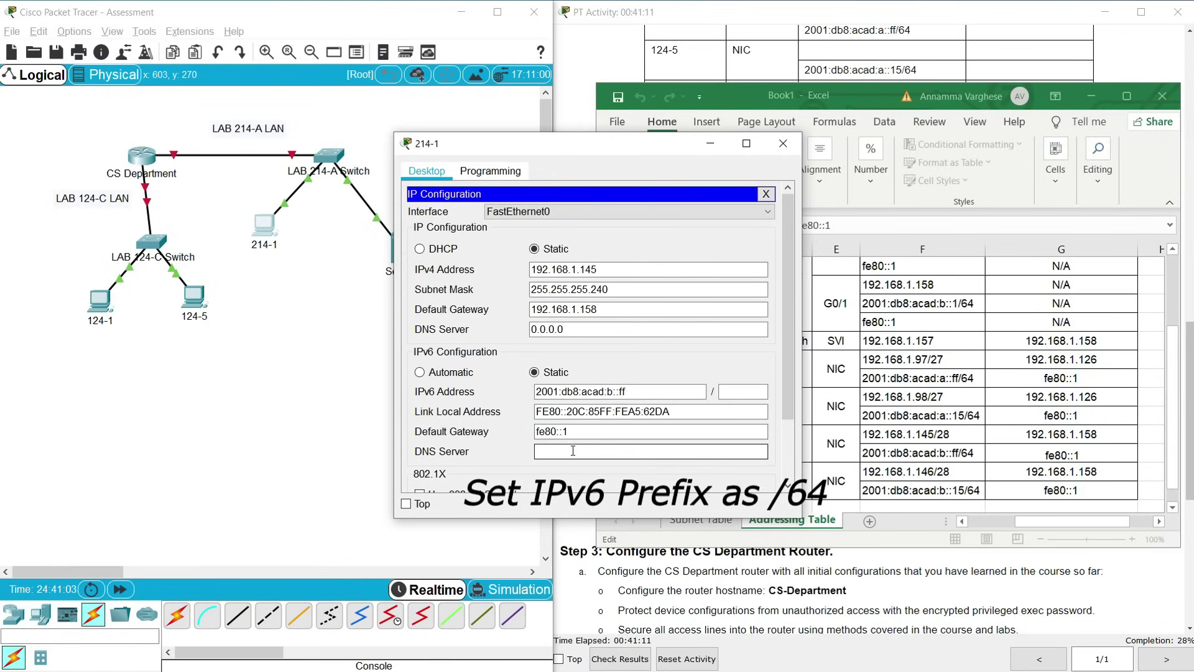
click(782, 143)
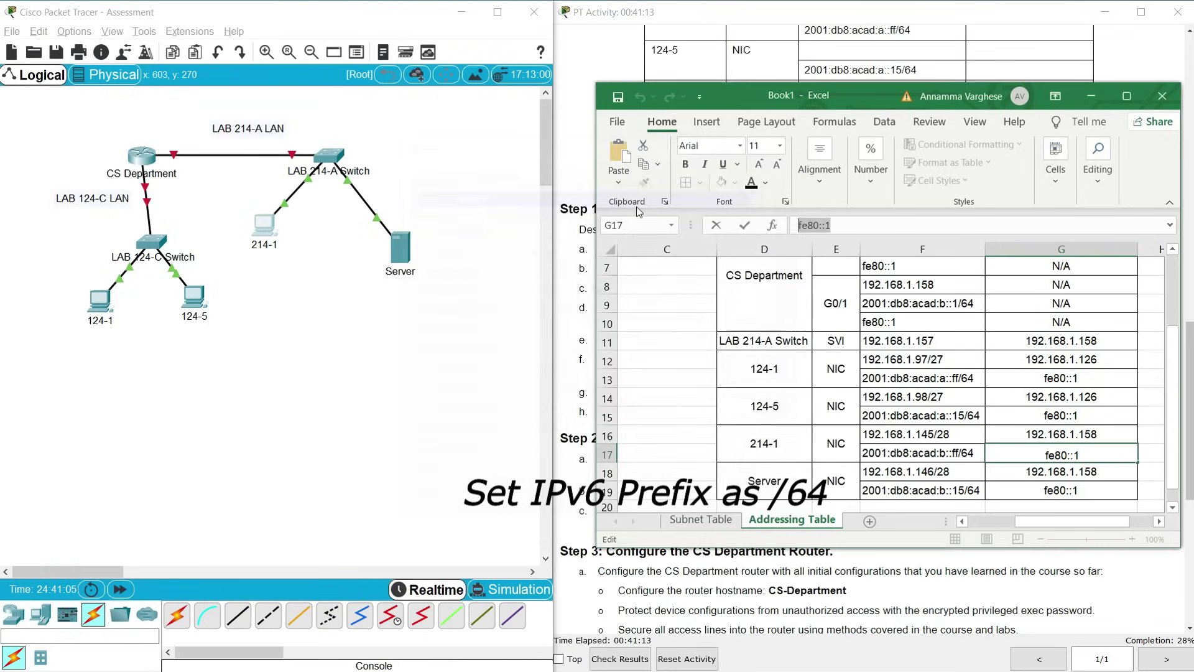
Give the Server IPv4 address 192.168.1.146 with mask 255.255.255.240
click(400, 253)
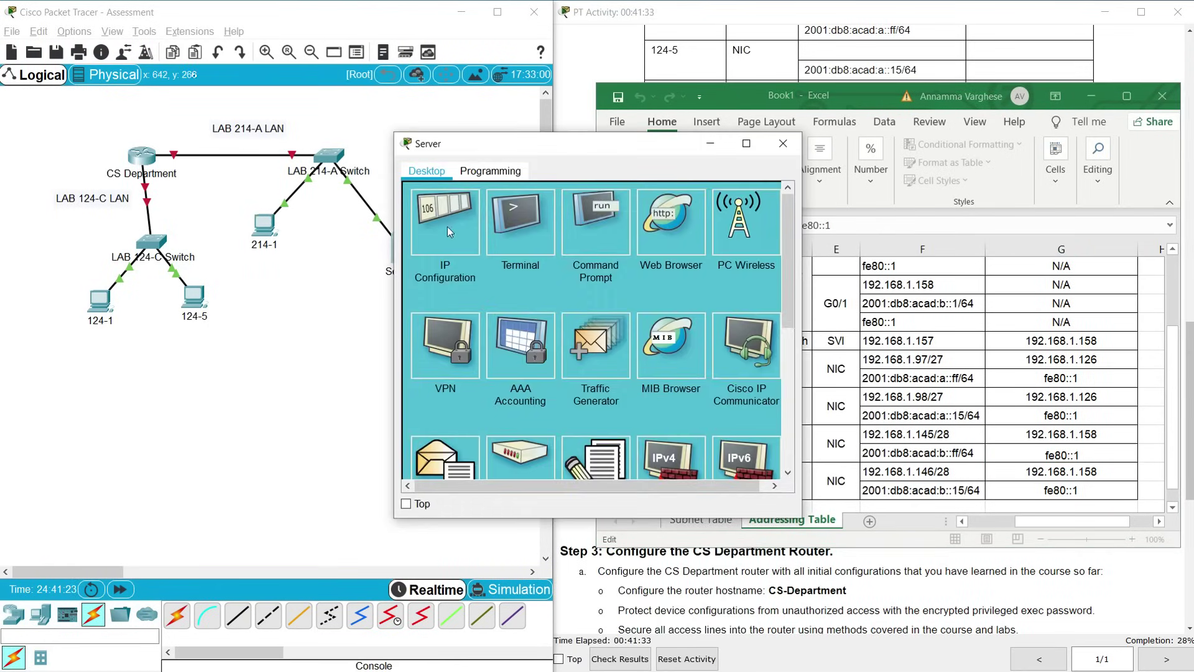
click(447, 226)
drag(539, 151, 262, 154)
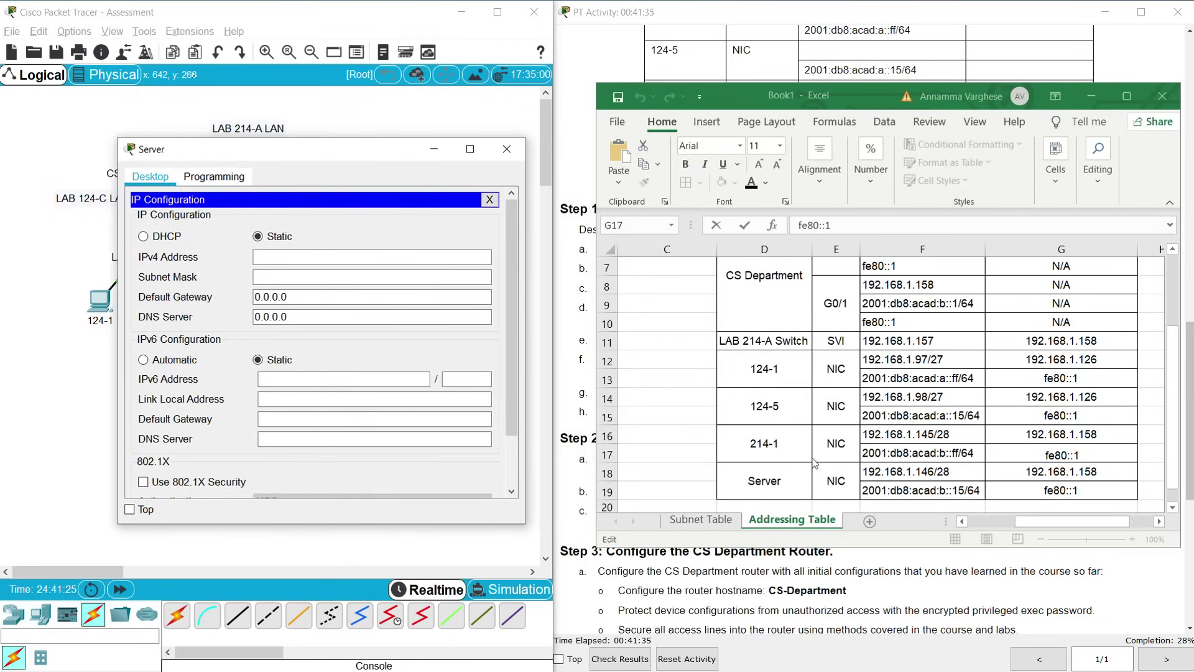
click(924, 475)
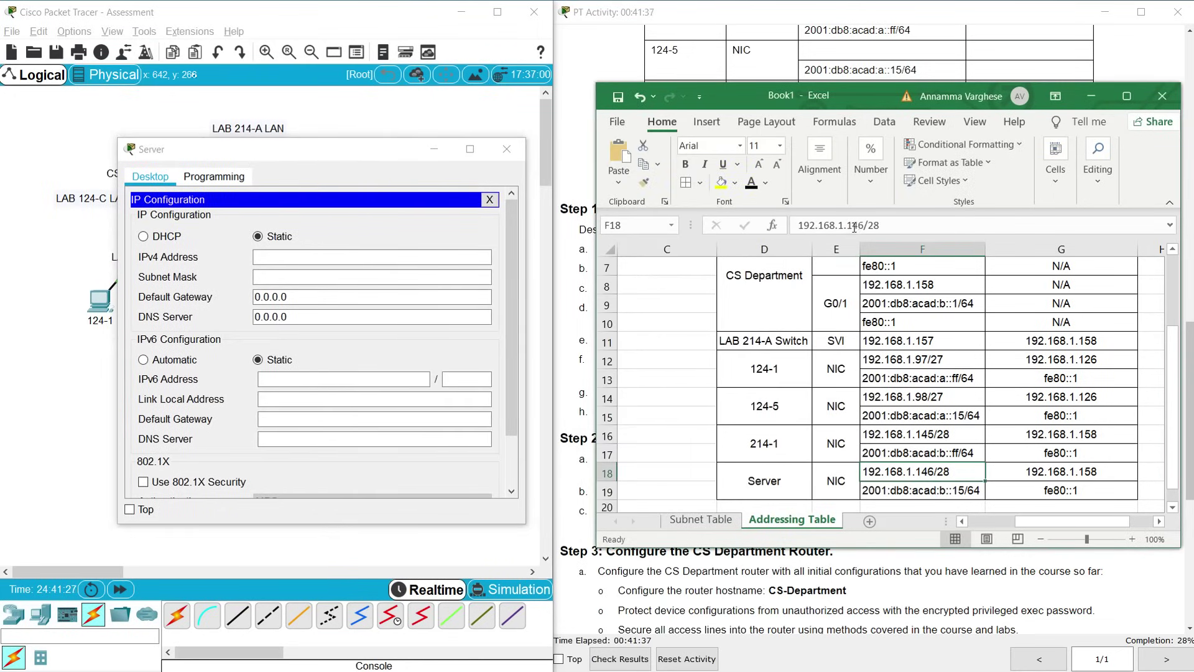
drag(864, 225, 796, 225)
key(ctrl+c)
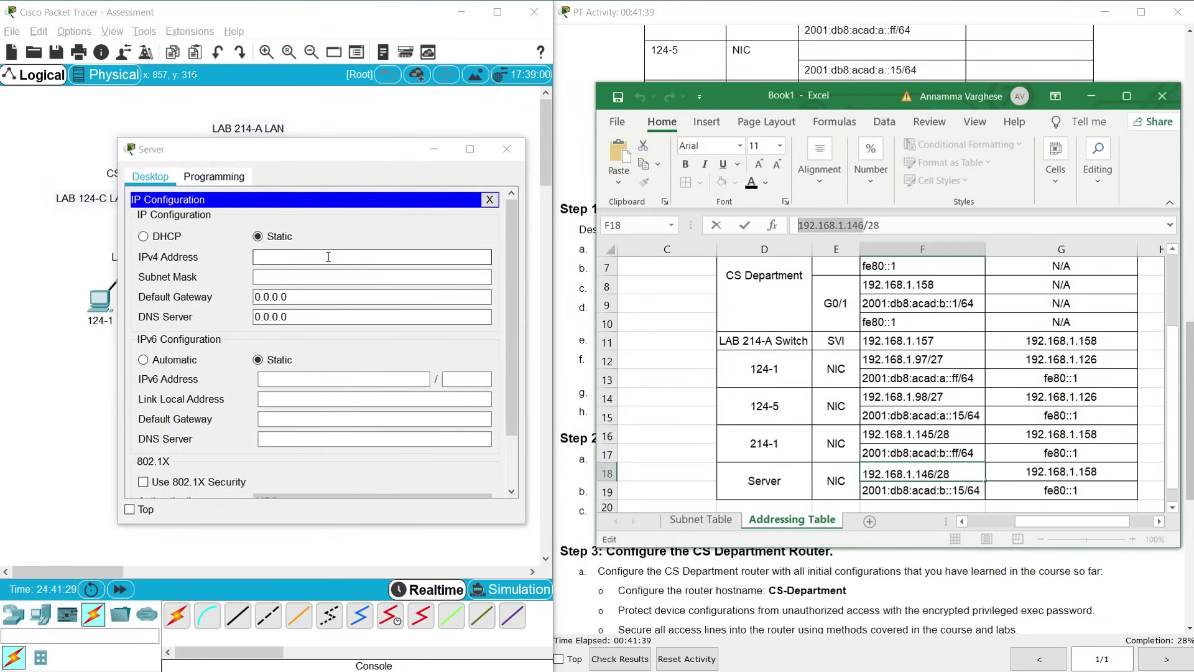
click(327, 257)
key(ctrl+v)
click(329, 270)
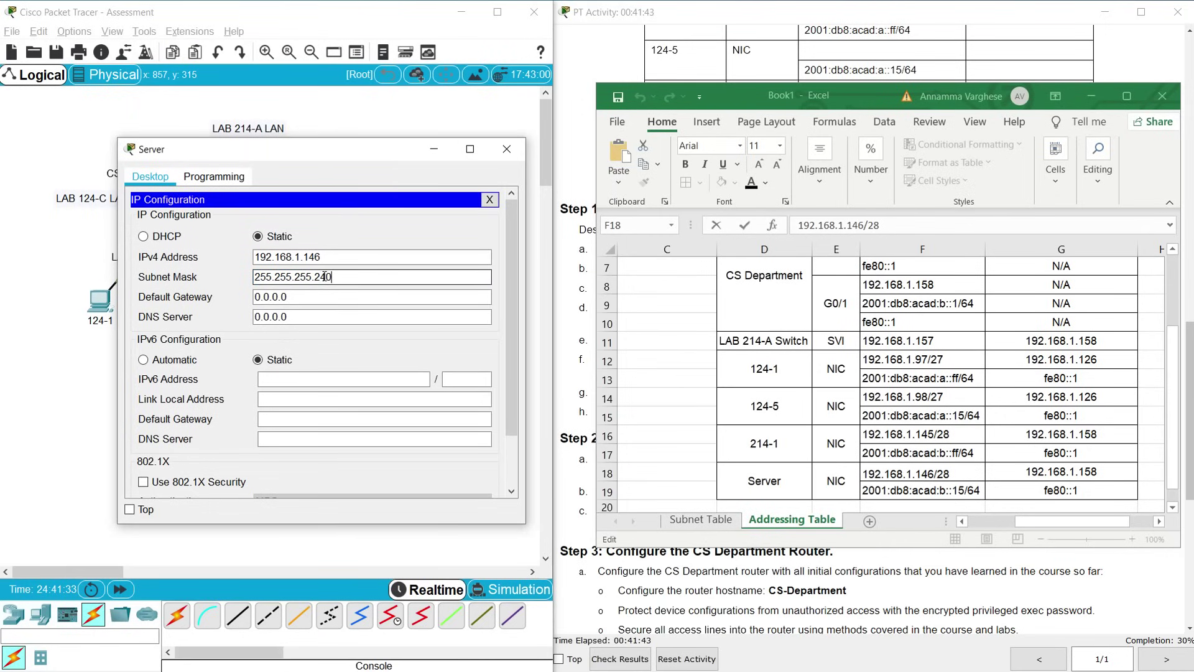
key(Tab)
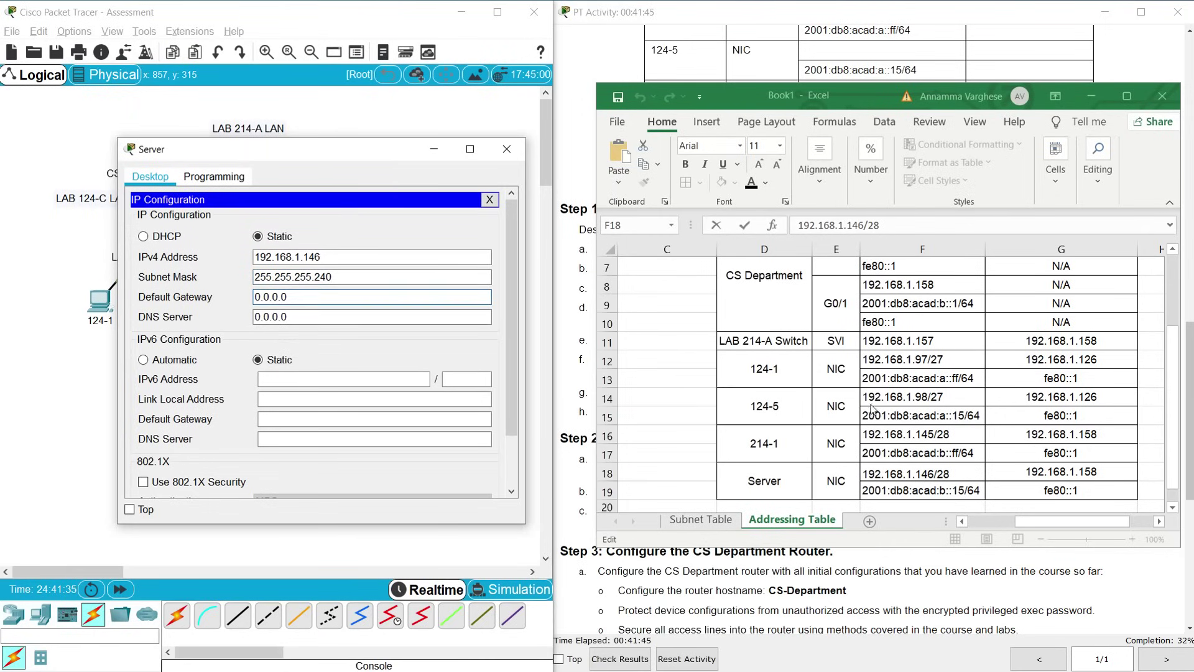
Set the Server's default gateway to 192.168.1.158
click(1030, 475)
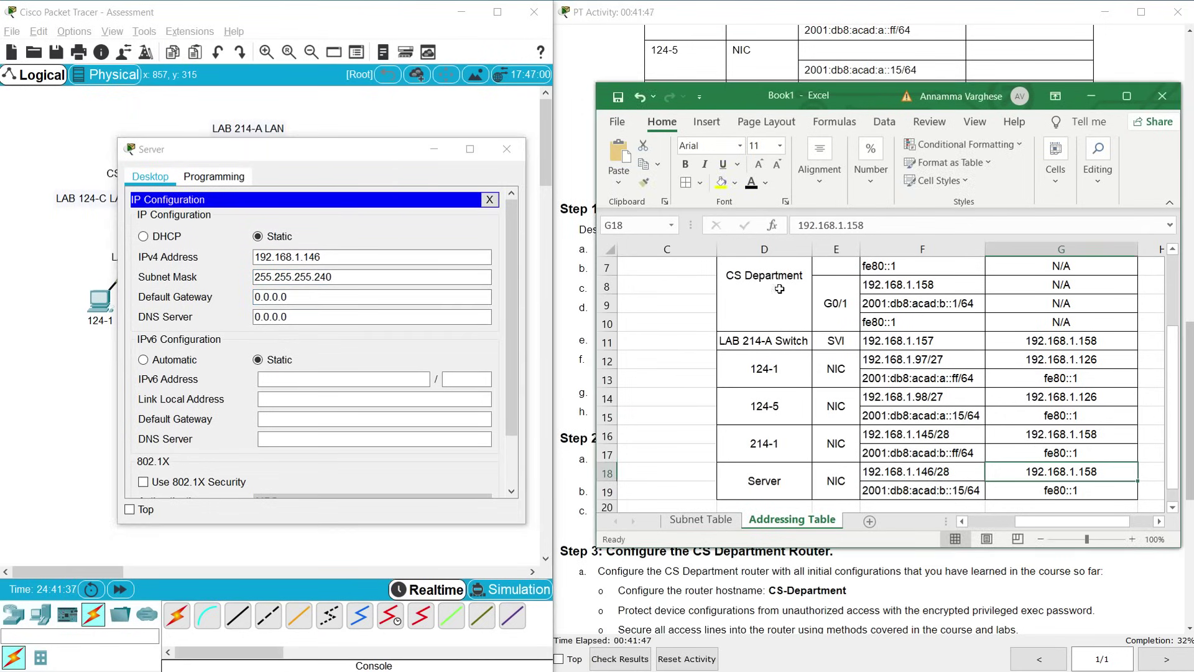
drag(875, 225, 776, 226)
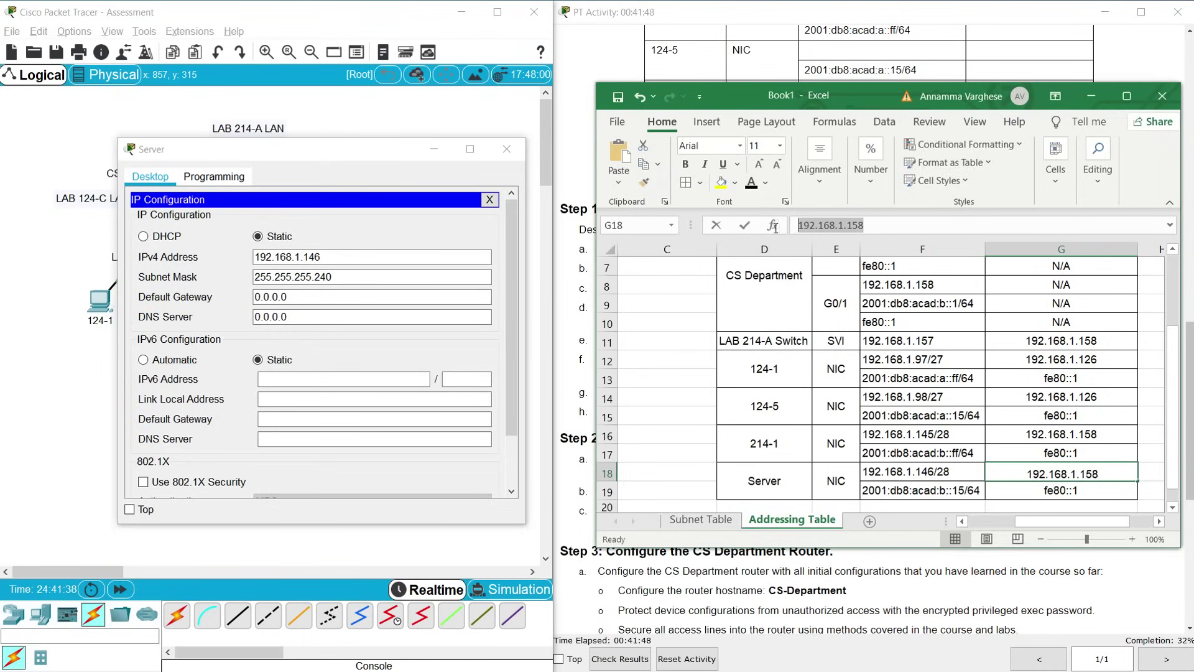
triple_click(290, 297)
key(ctrl+v)
click(274, 376)
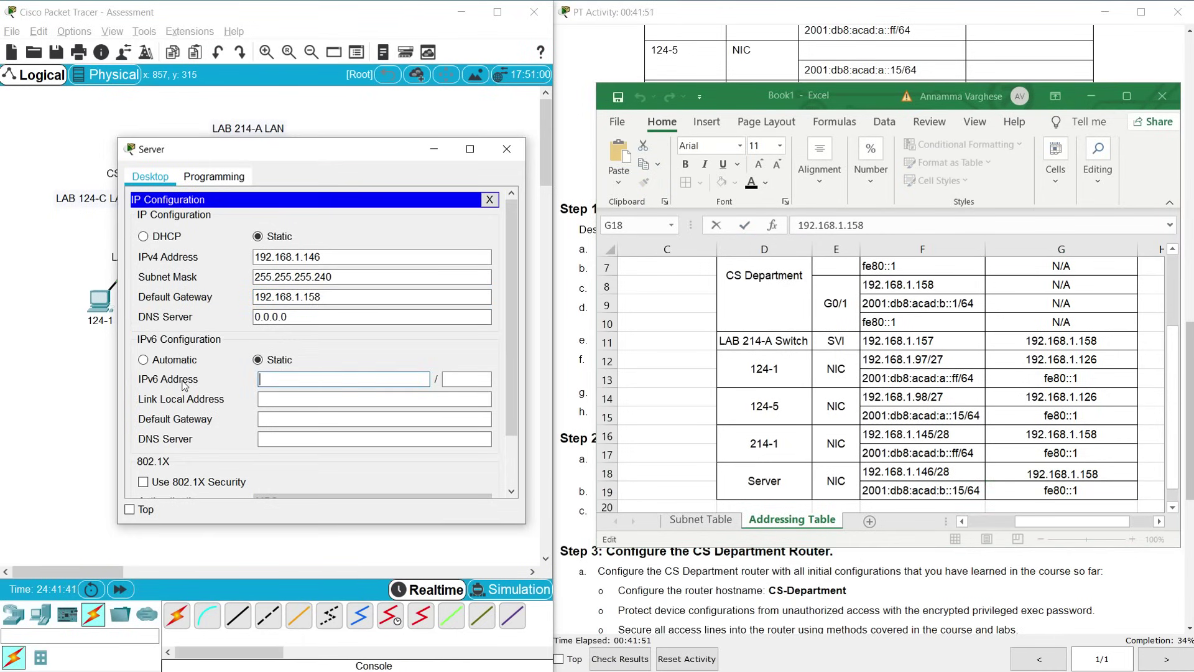
Enter the Server's IPv6 address 2001:db8:acad:b::15 with prefix length 64
click(920, 494)
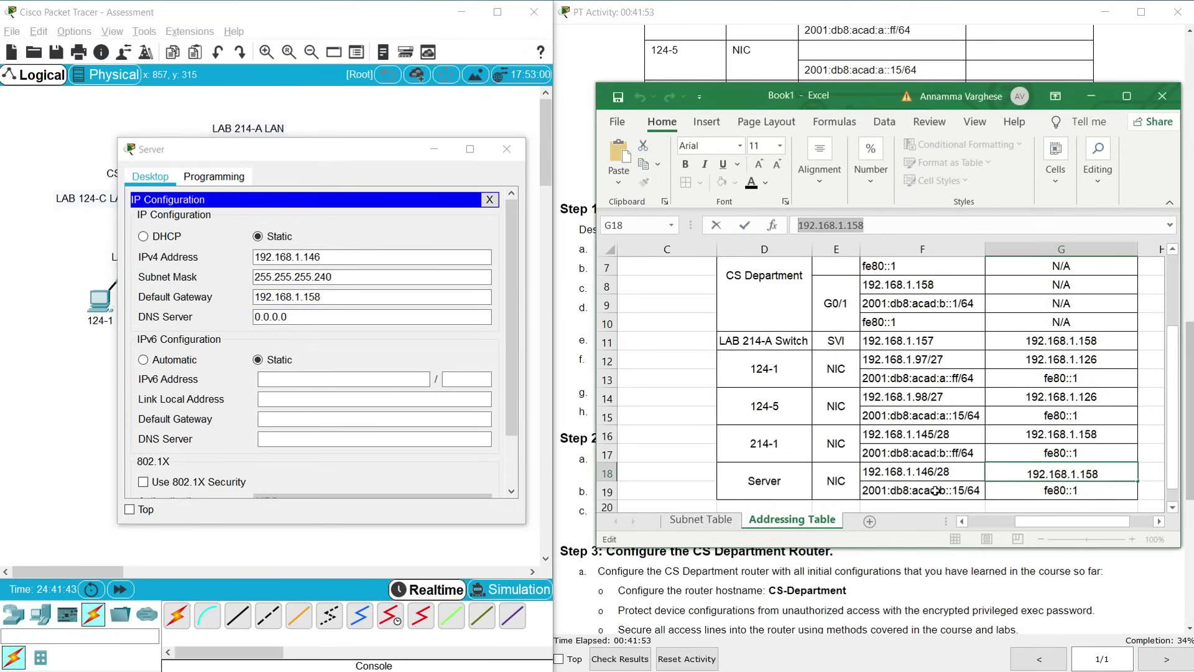
click(927, 488)
drag(892, 225, 780, 229)
key(ctrl+c)
click(324, 380)
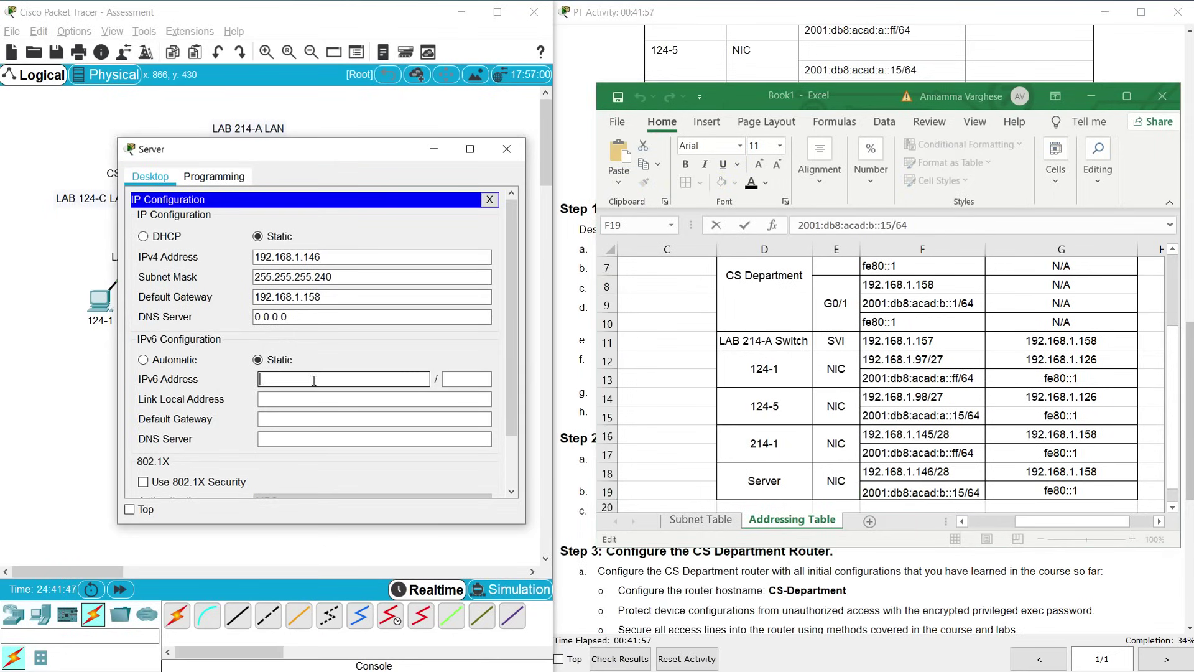
key(ctrl+v)
click(463, 378)
text(64)
click(349, 423)
Set the Server's IPv6 gateway to fe80::1 and close its configuration window
click(1044, 496)
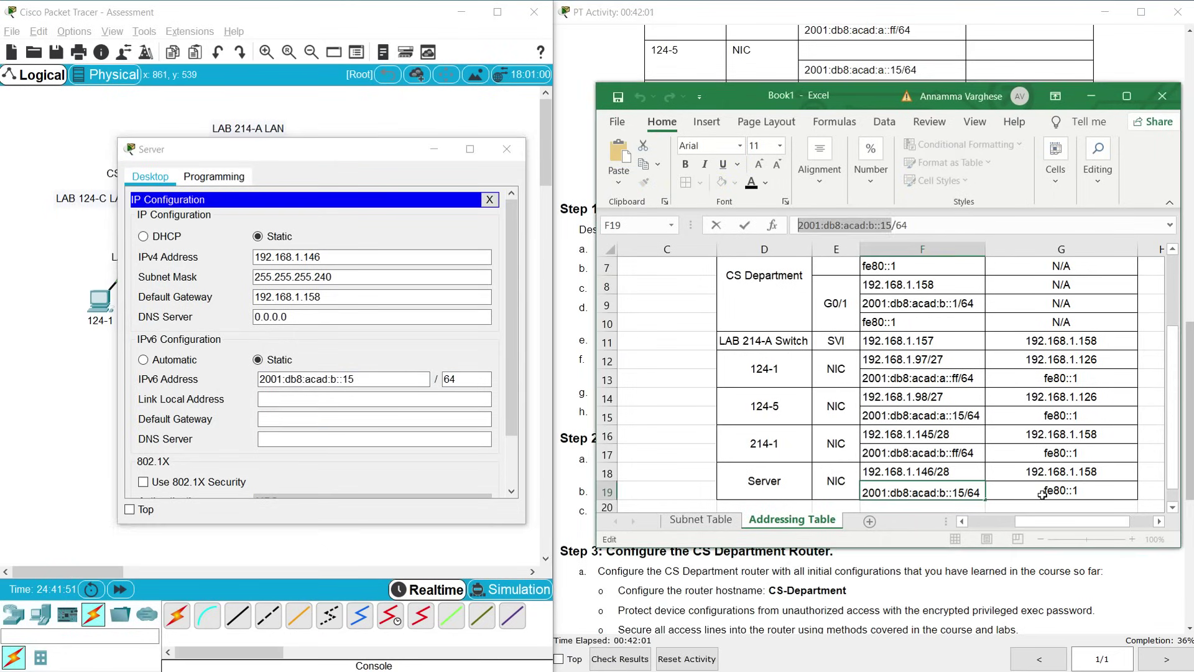
drag(832, 226, 786, 228)
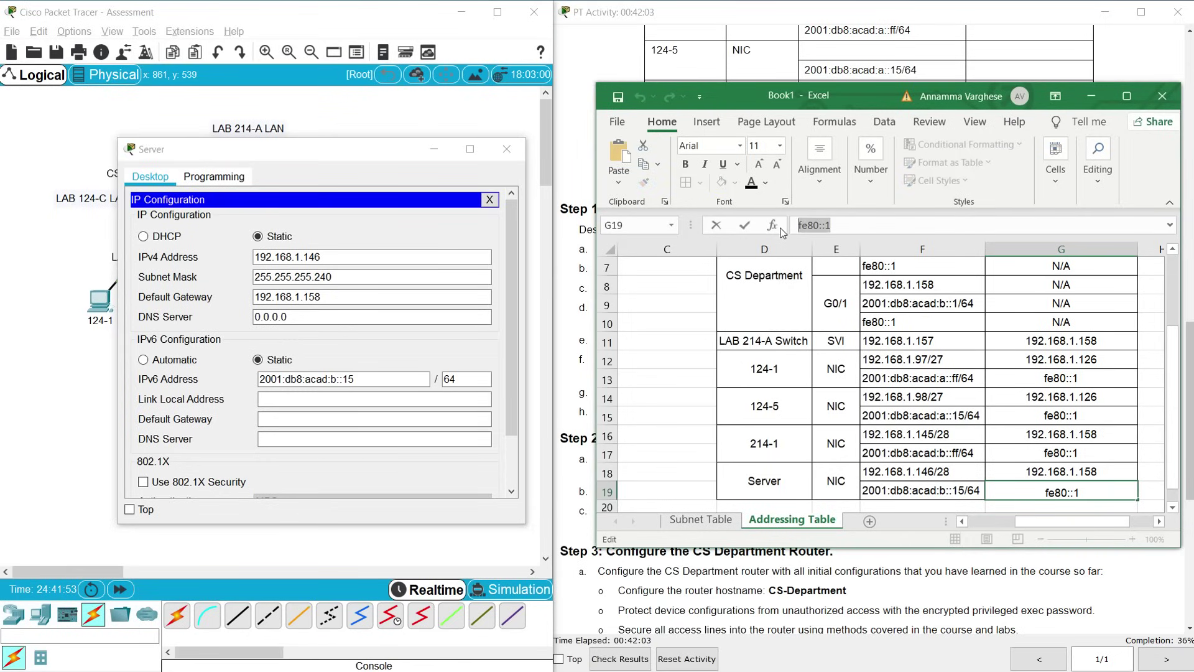
click(274, 418)
key(ctrl+v)
click(272, 438)
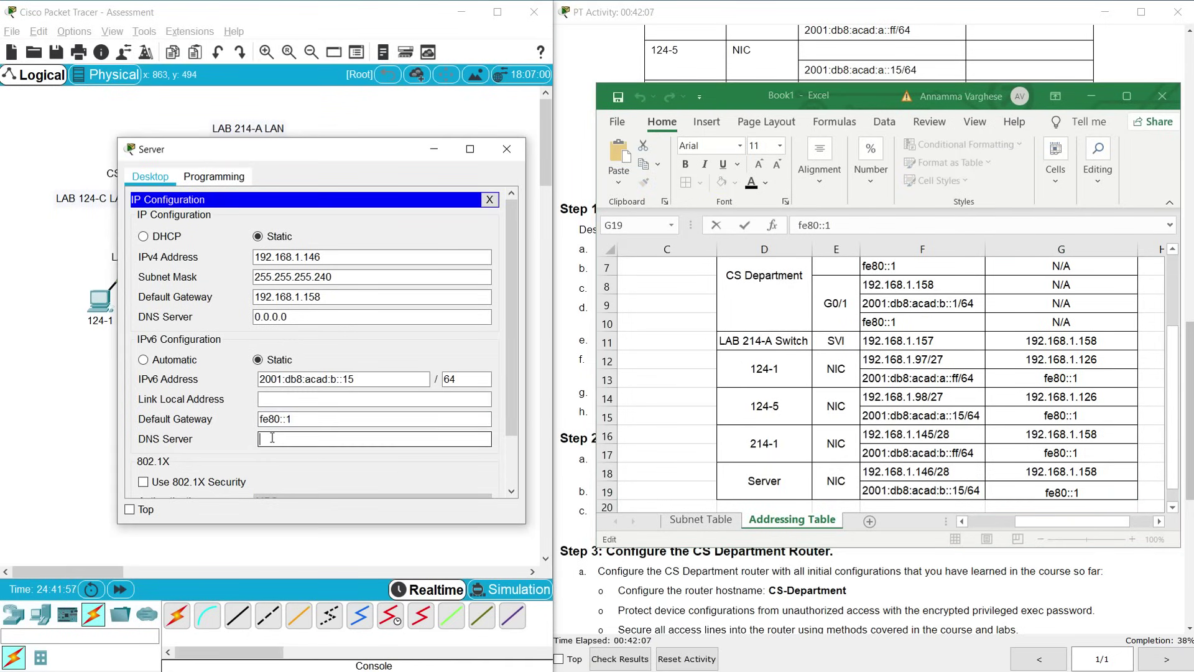
click(507, 150)
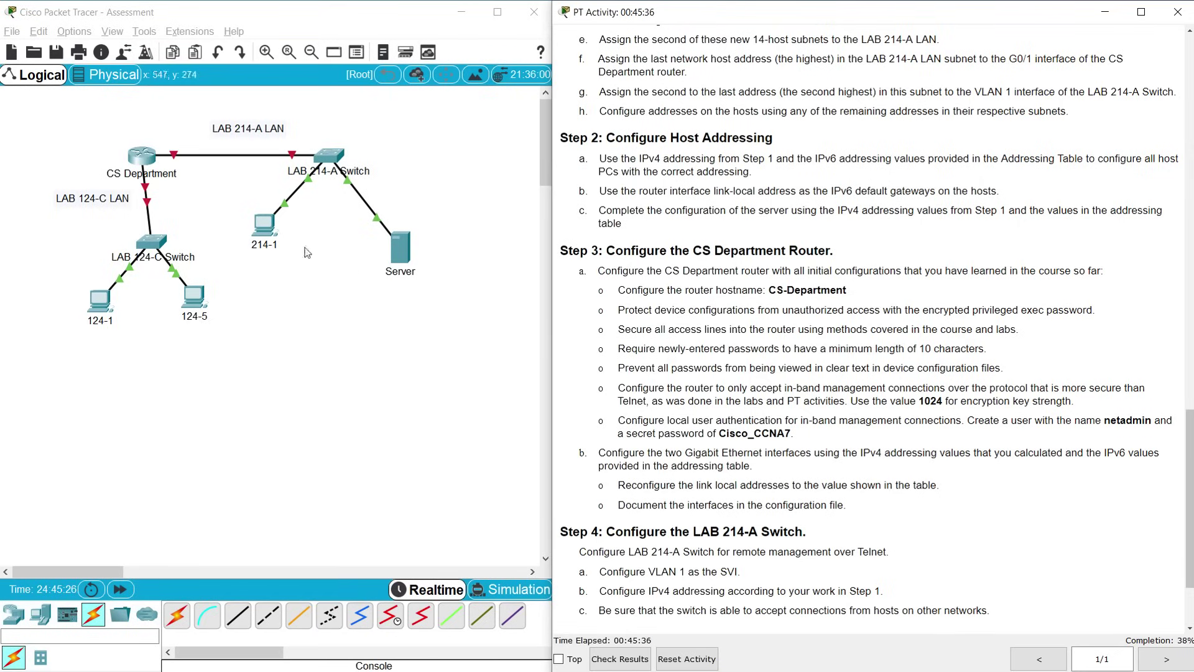
click(142, 156)
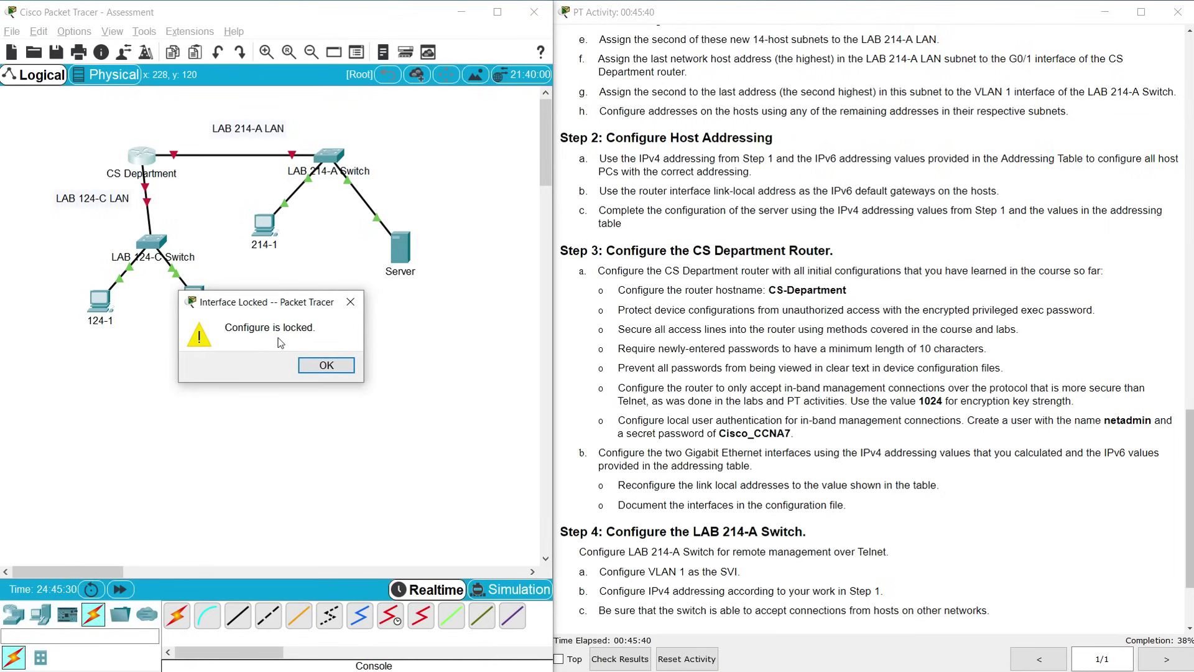
click(322, 370)
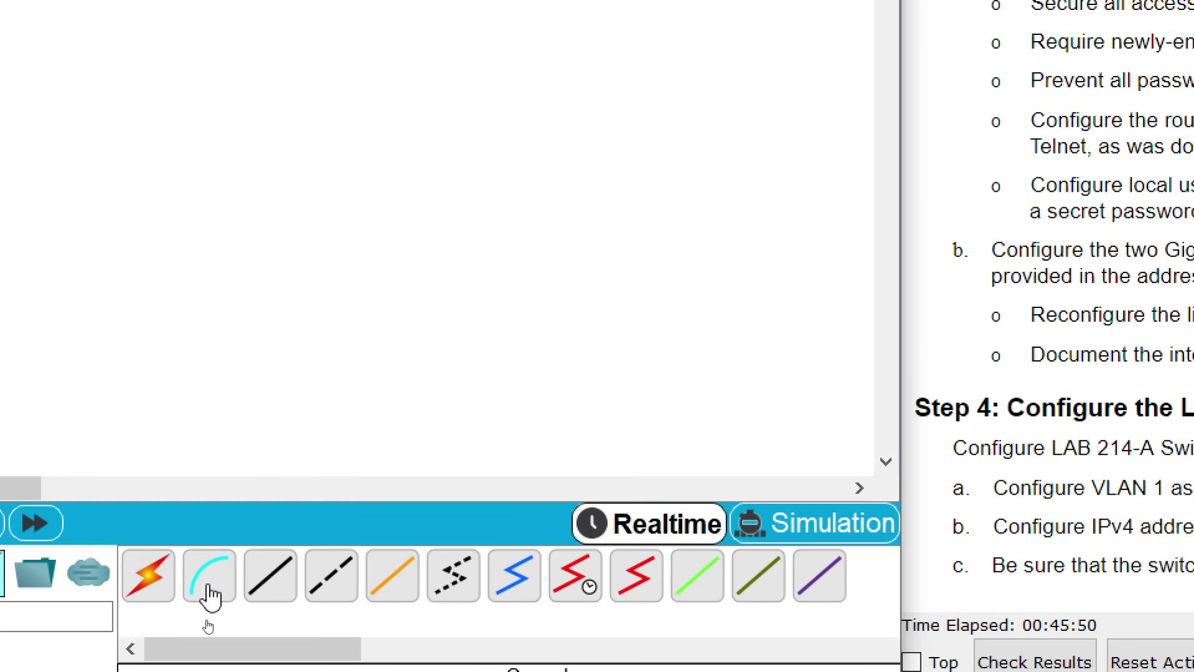
Run a console cable from CS Department's Console port to PC 124-5's RS 232 port
click(210, 595)
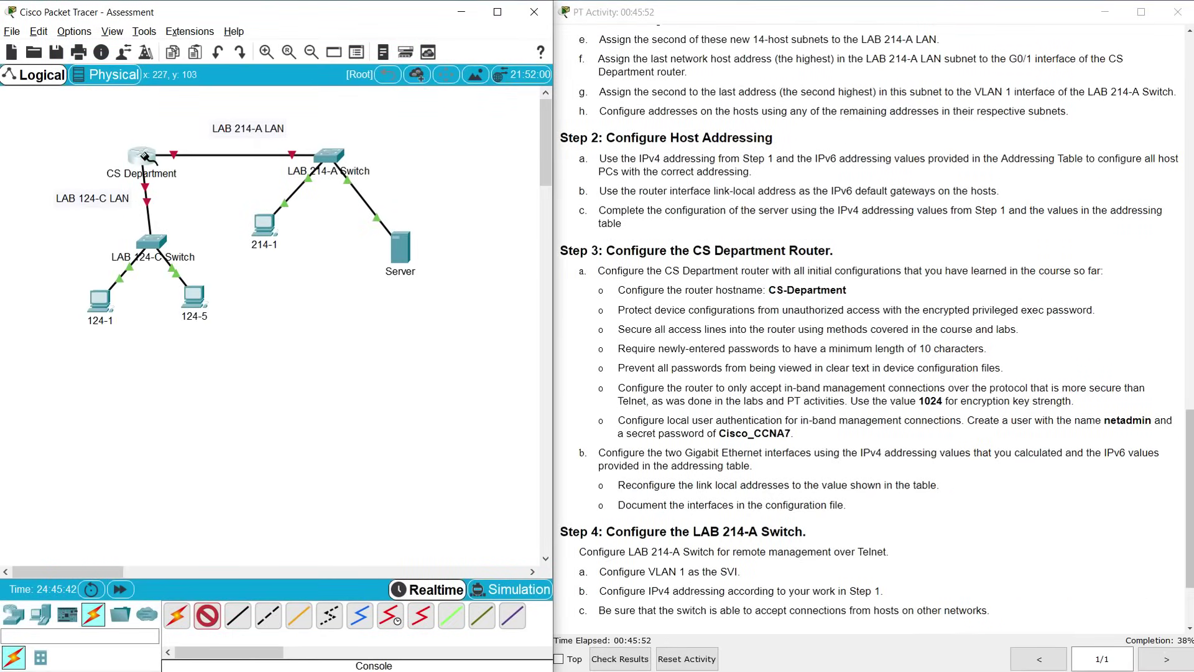
click(145, 156)
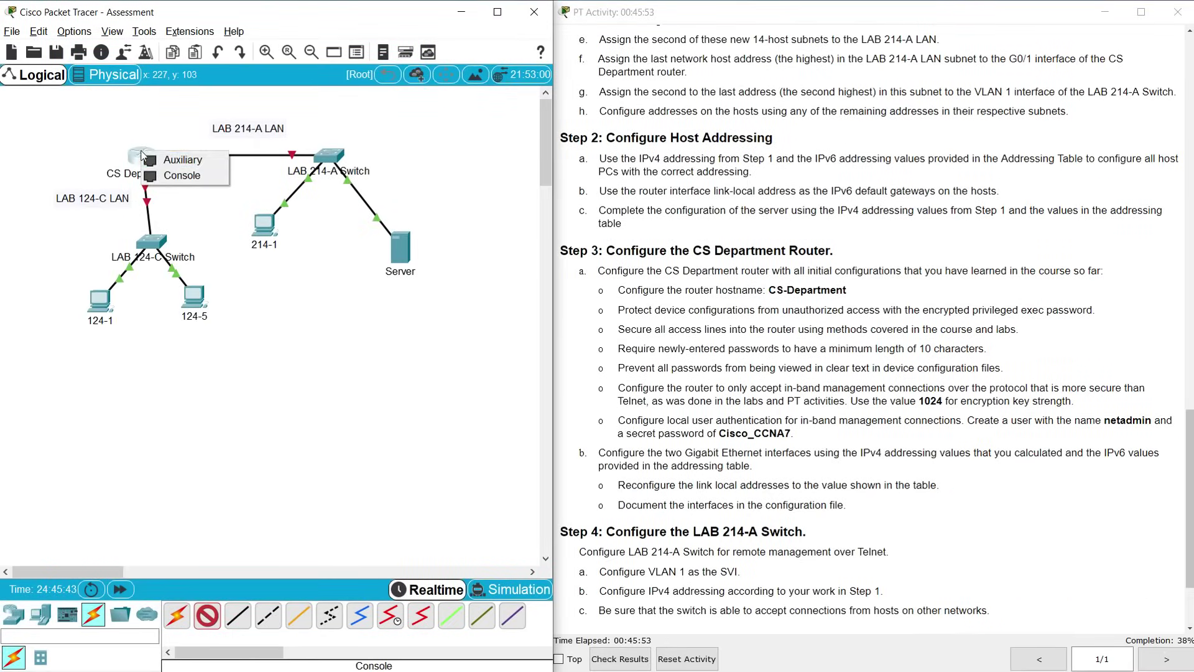
click(173, 177)
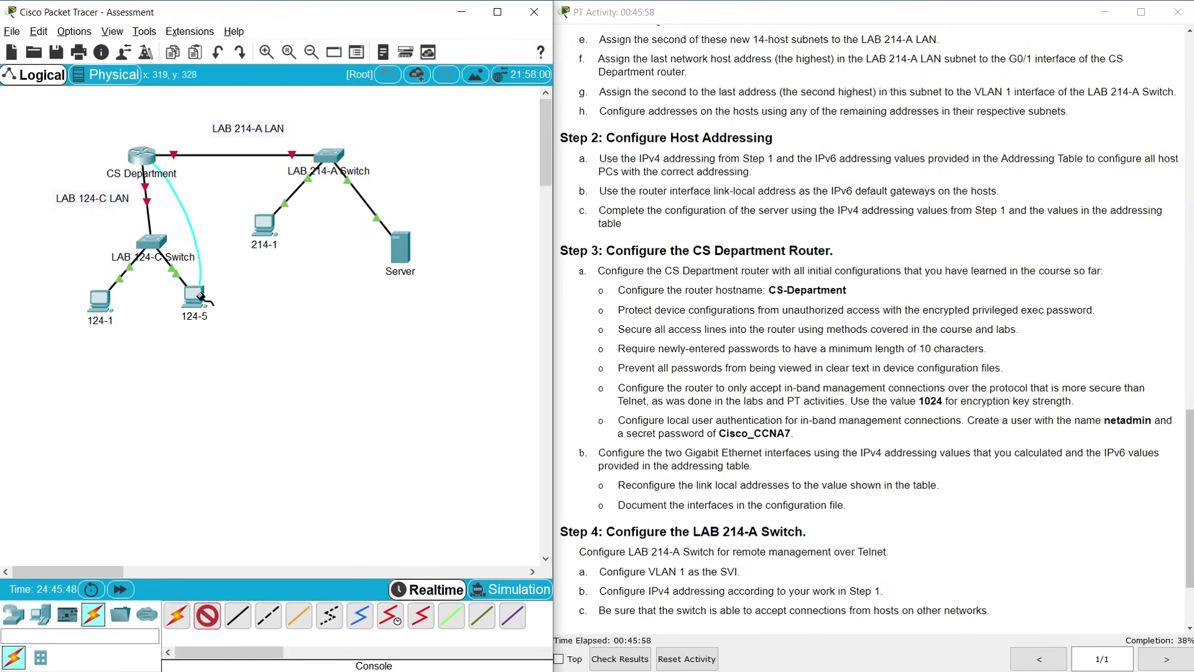
click(195, 296)
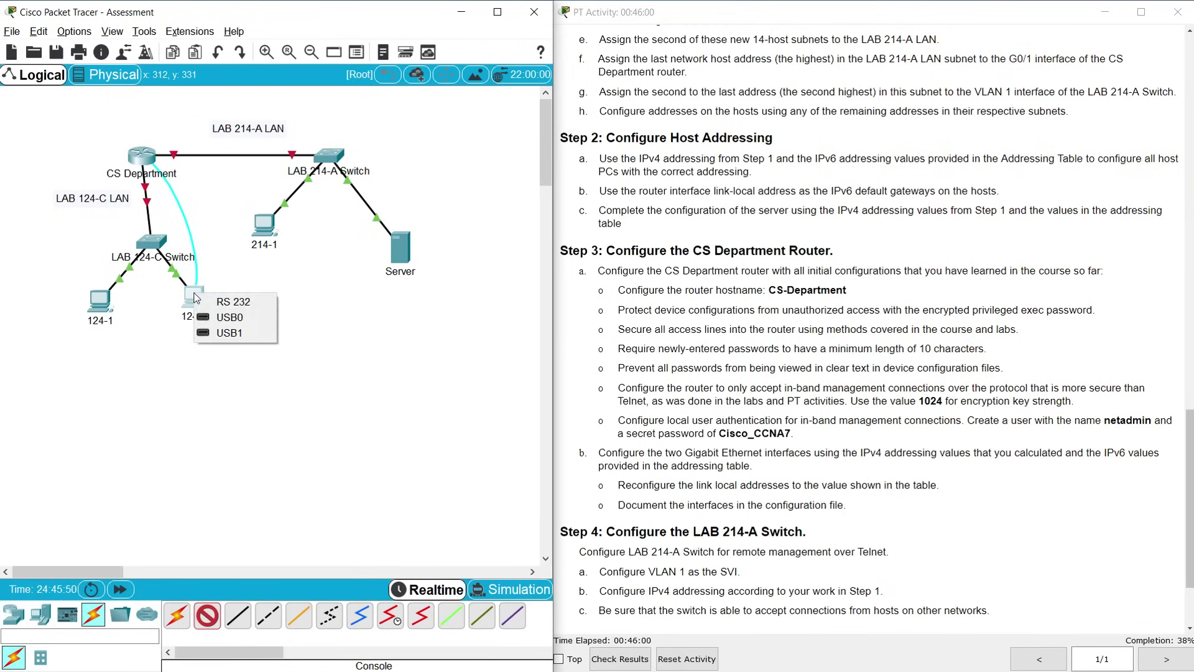
click(223, 303)
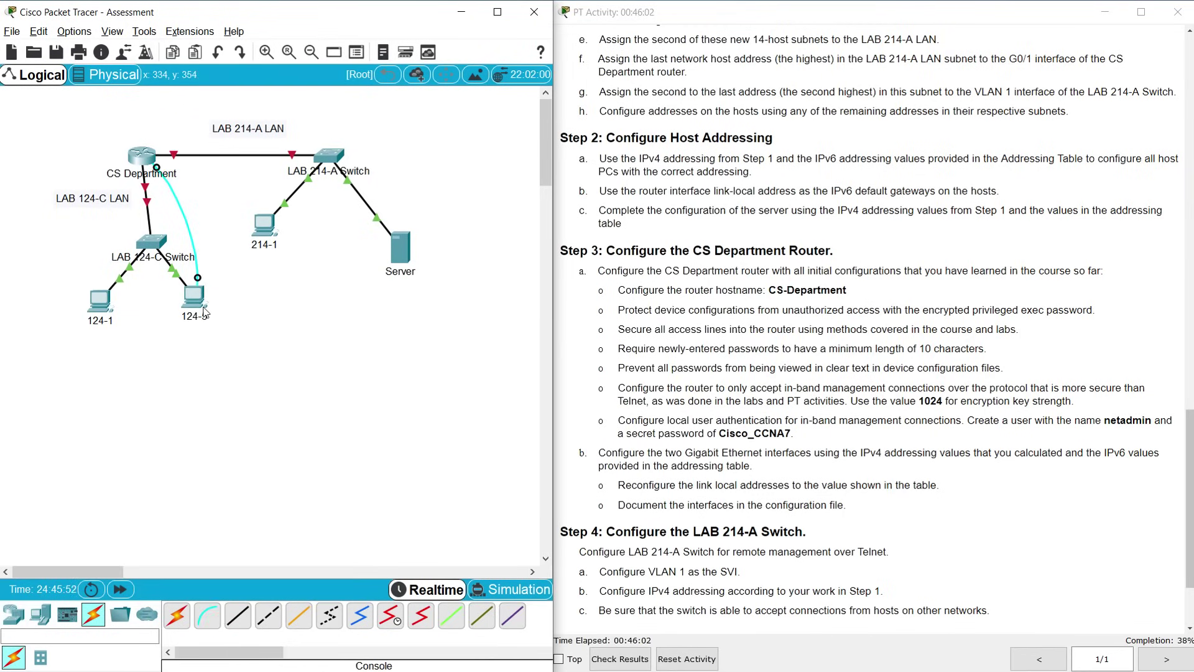
Open PC 124-5's terminal at 9600 baud and enter the router's global configuration mode
click(196, 298)
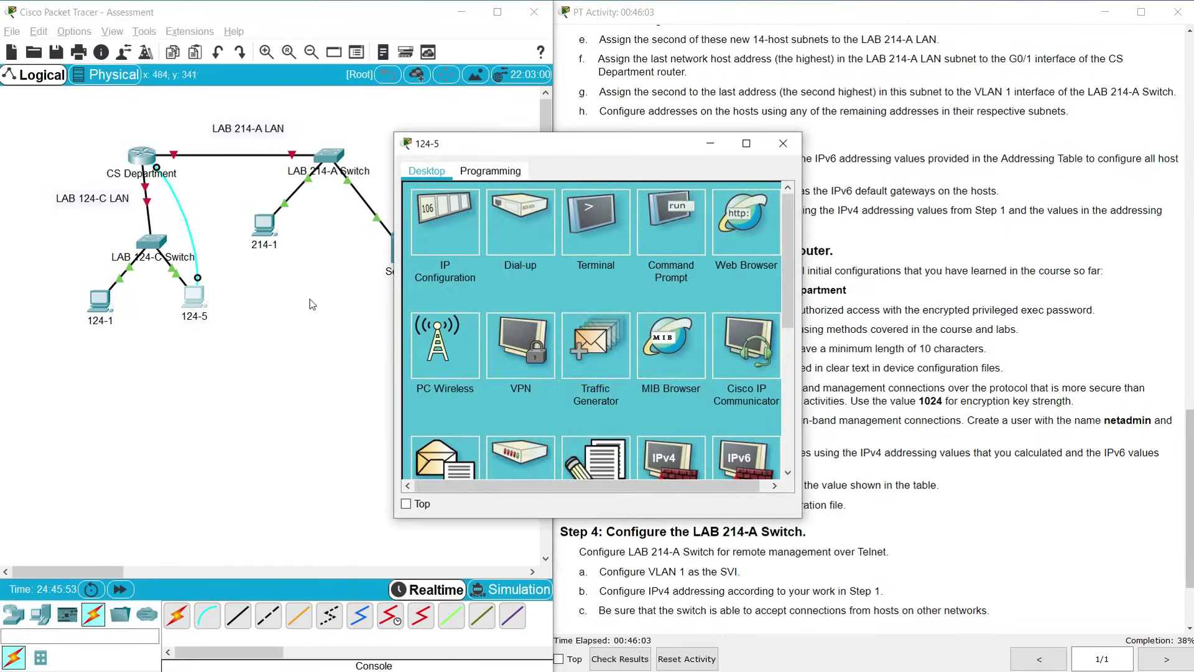
click(587, 234)
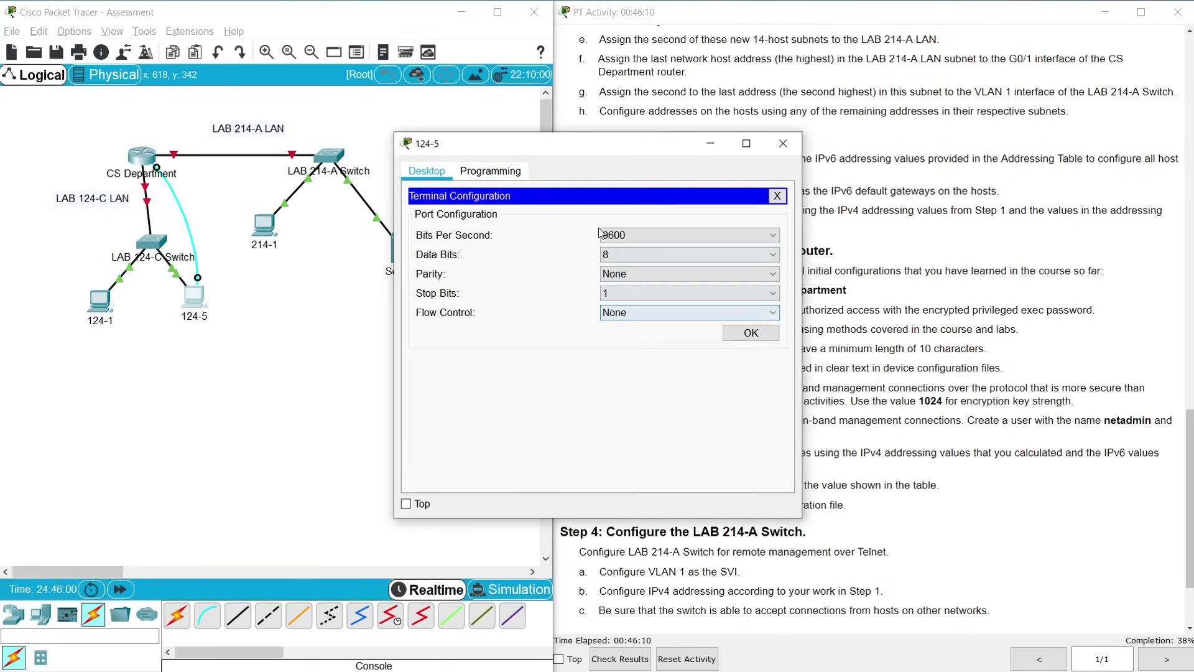
click(740, 338)
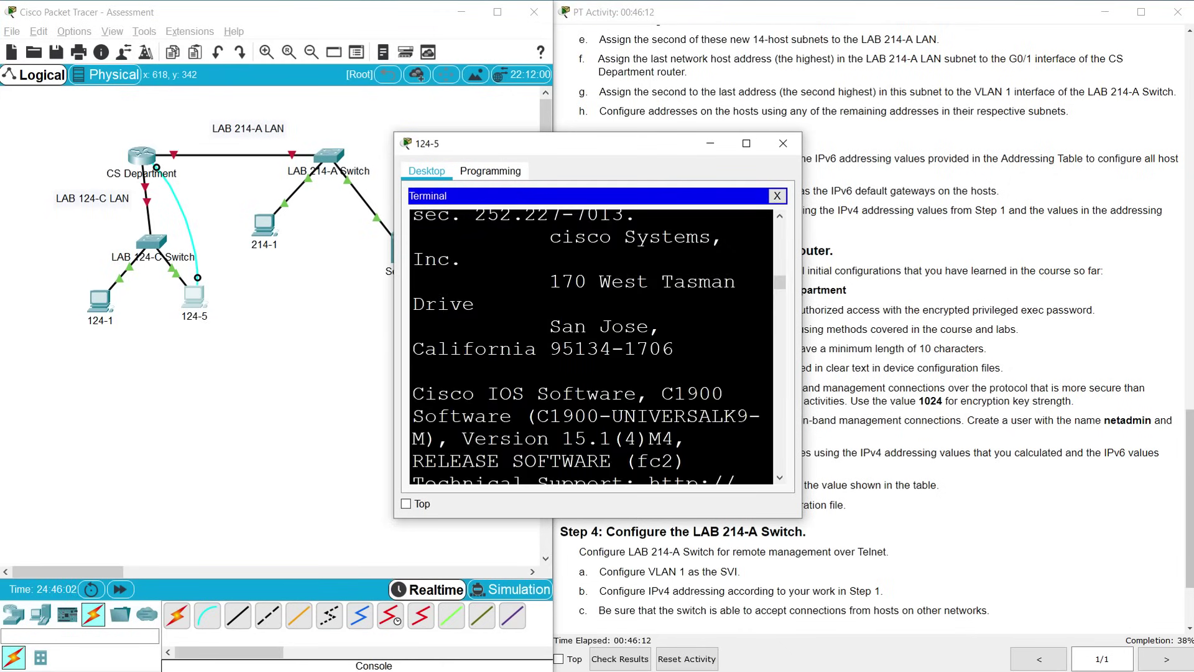
drag(672, 146, 360, 69)
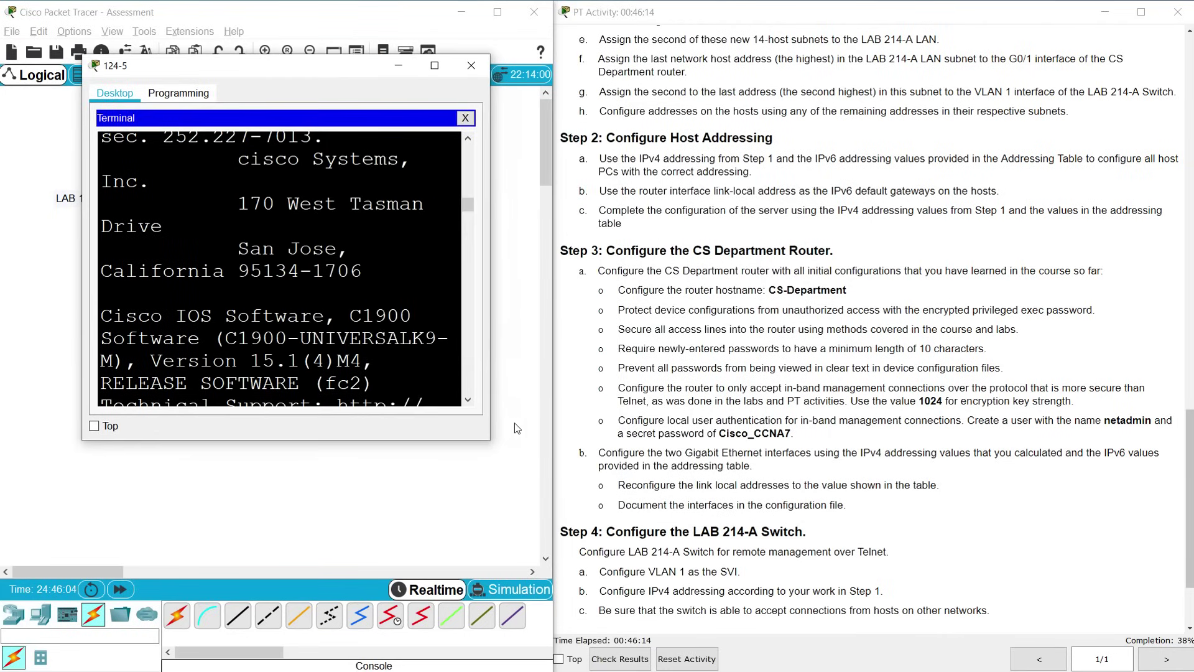
drag(490, 439, 571, 565)
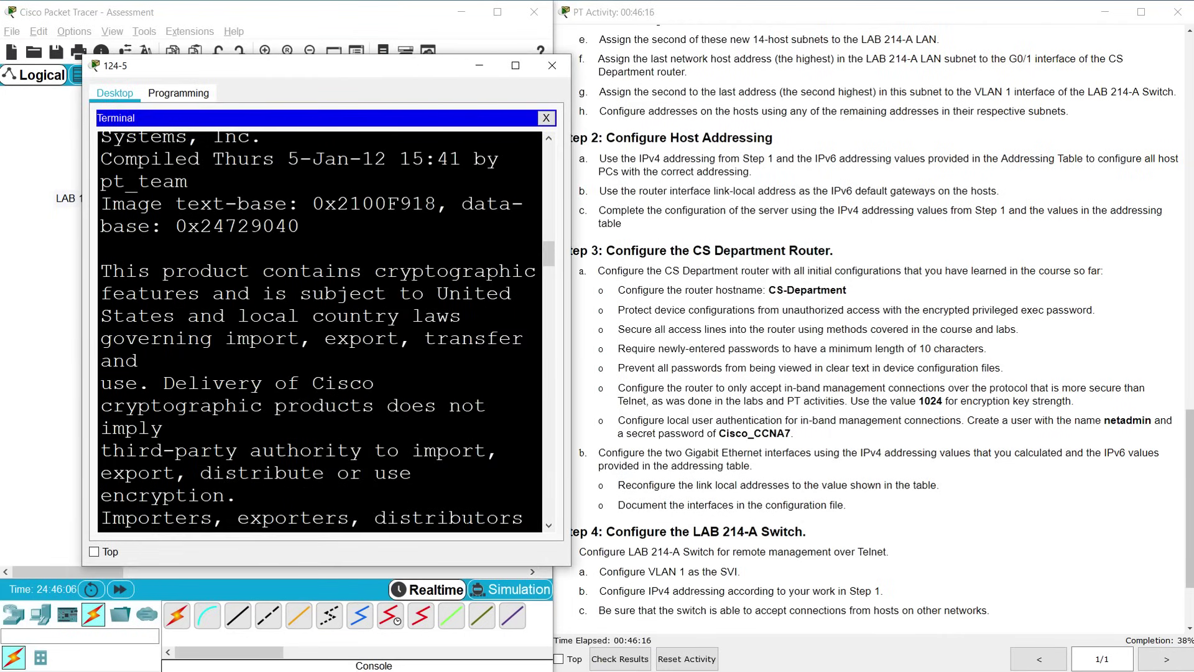
key(Return)
text(enable)
key(Return)
text(conf t)
key(Return)
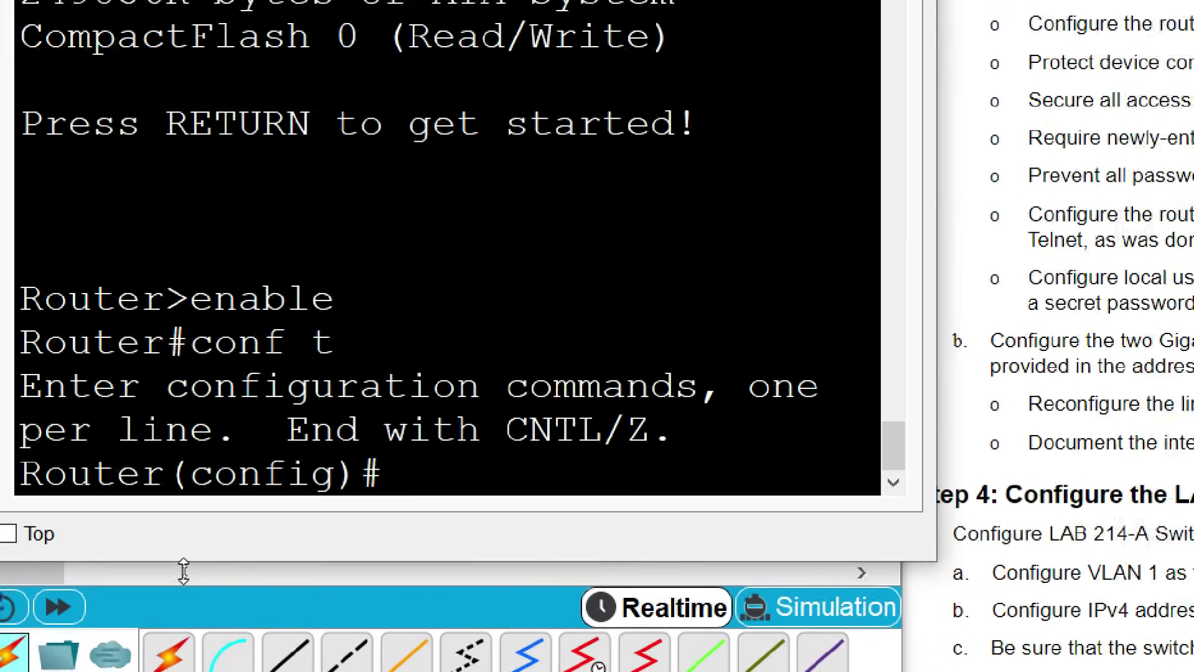
Set the router hostname to CS-Department
text(hostname)
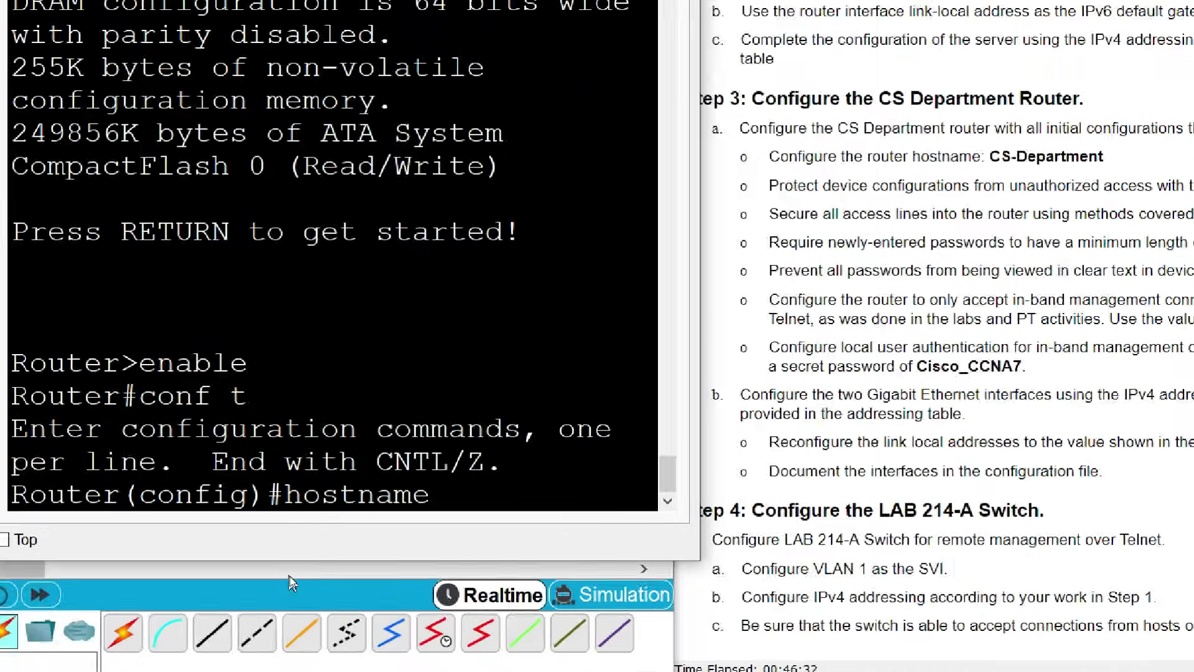
text(CS-D)
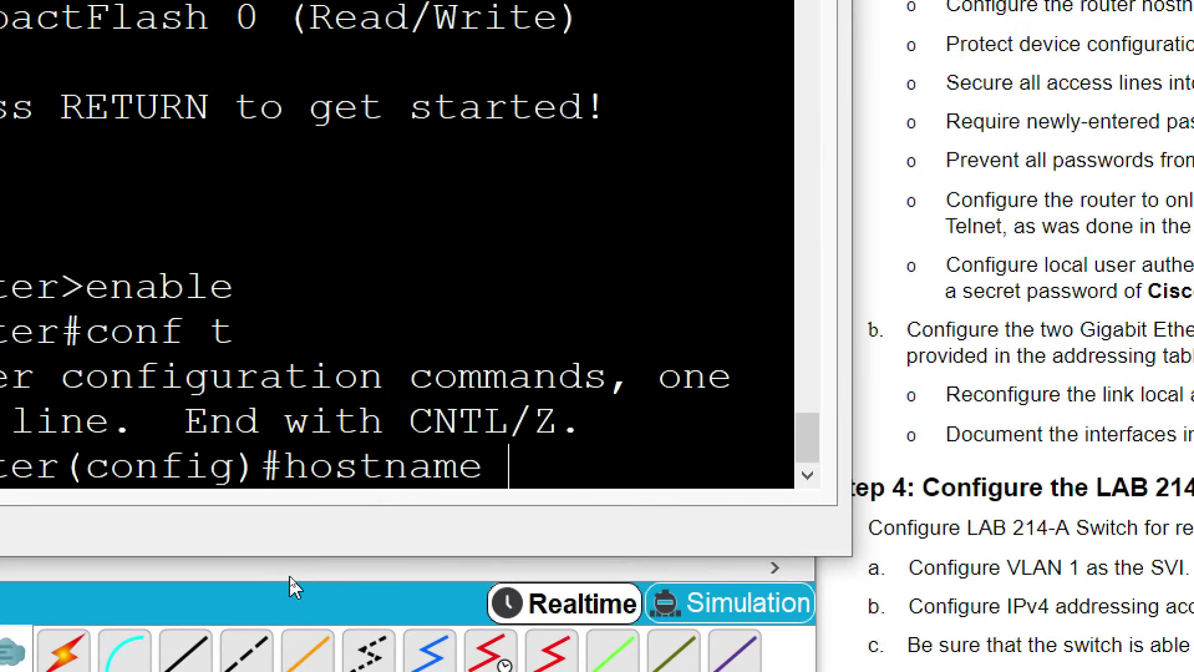
text(epartmen)
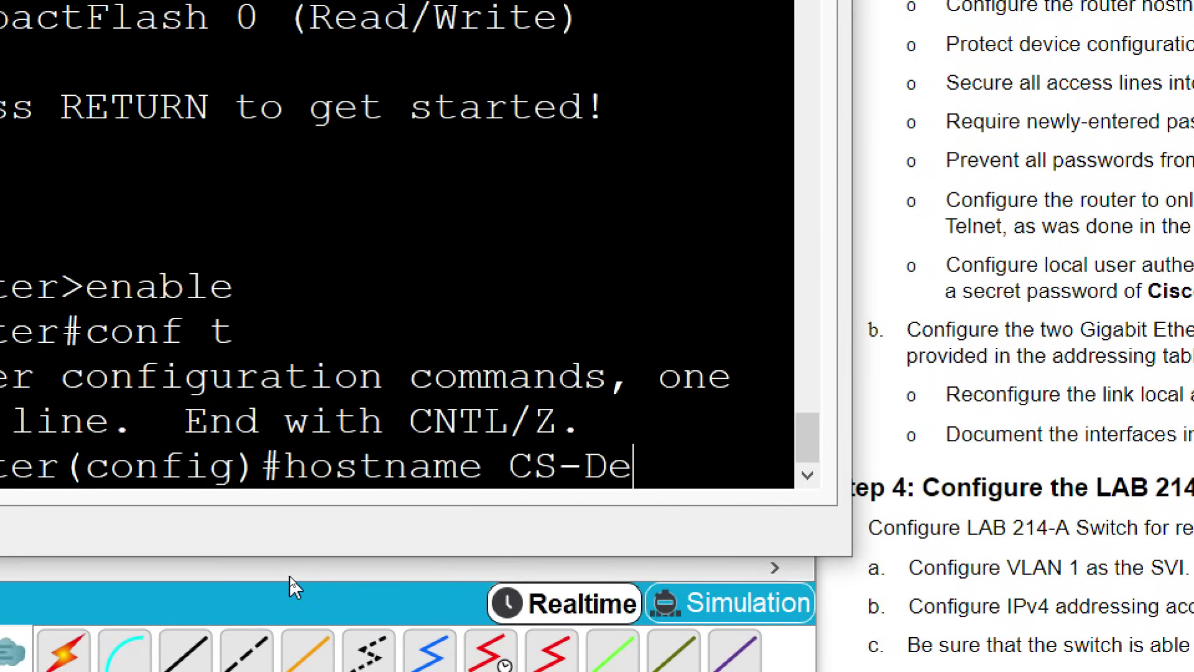
text(t)
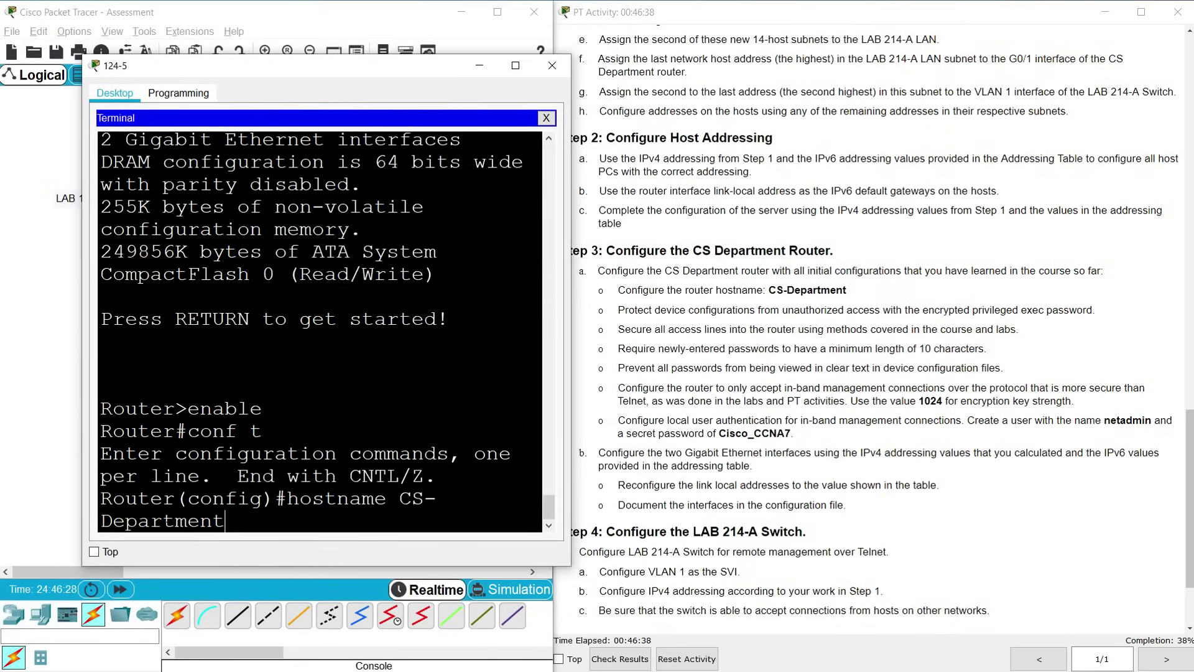
key(Return)
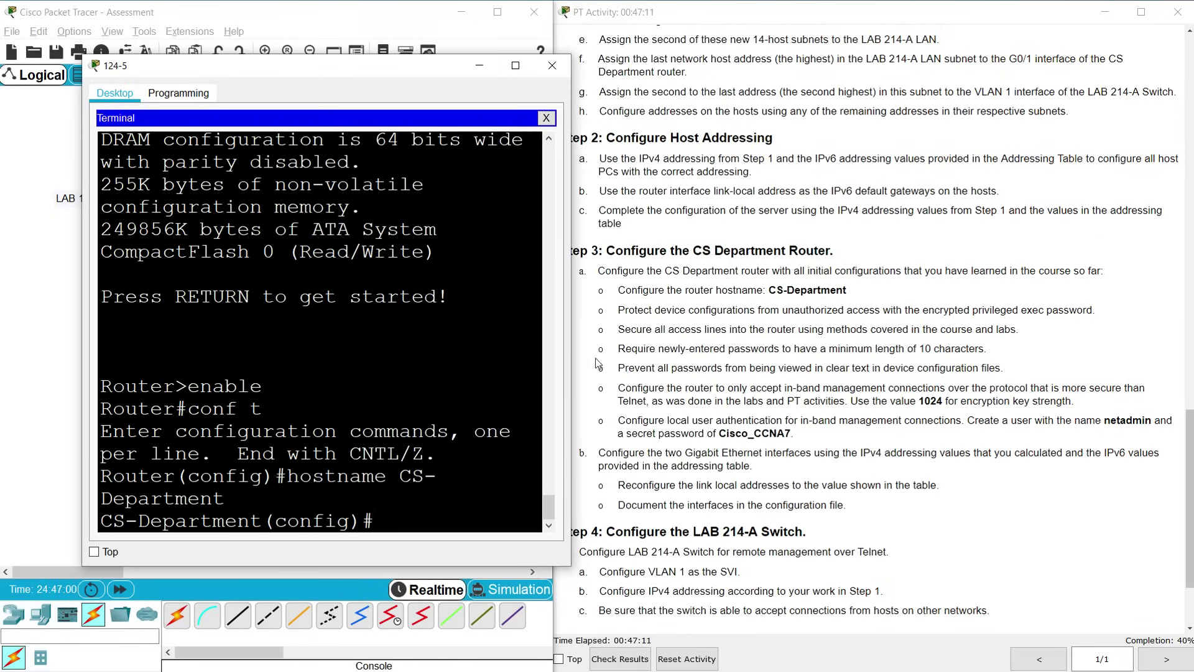
Widen the terminal and set an enable secret password on CS-Department
drag(574, 355, 606, 355)
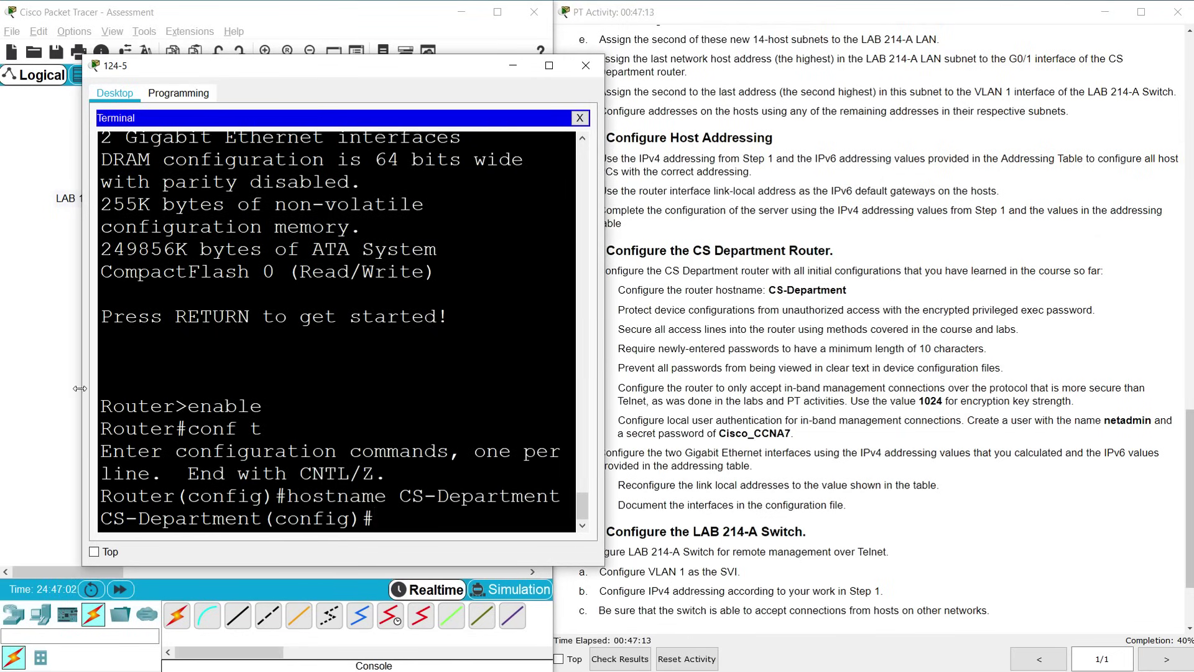
drag(79, 388, 22, 388)
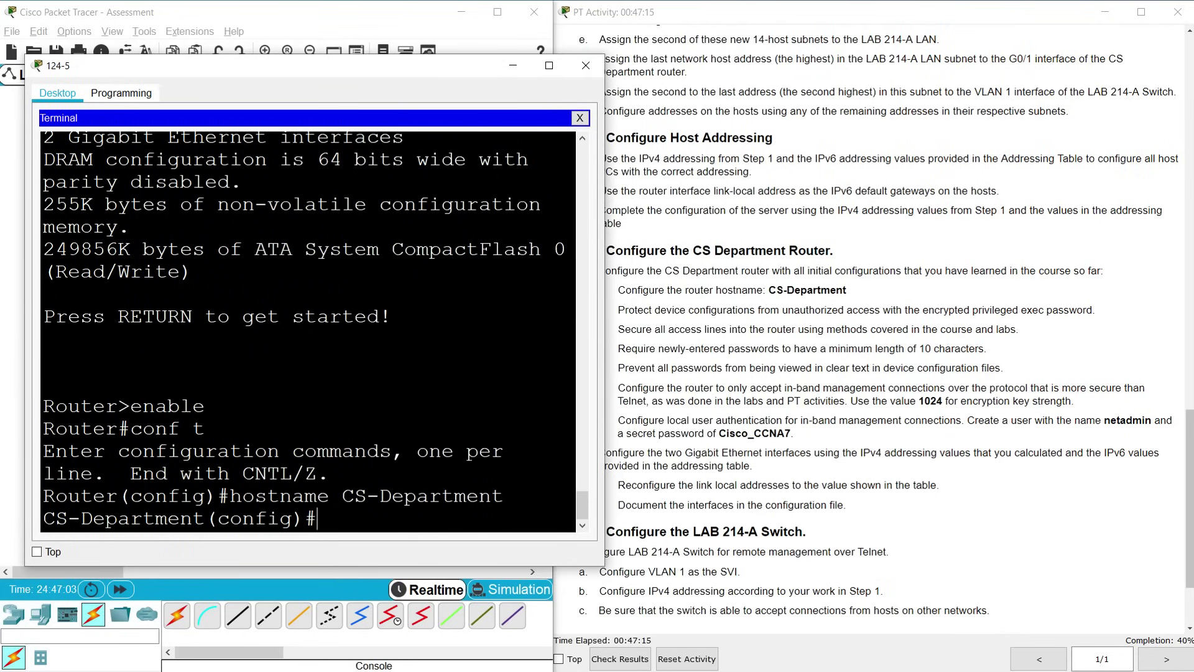
text(nable secret)
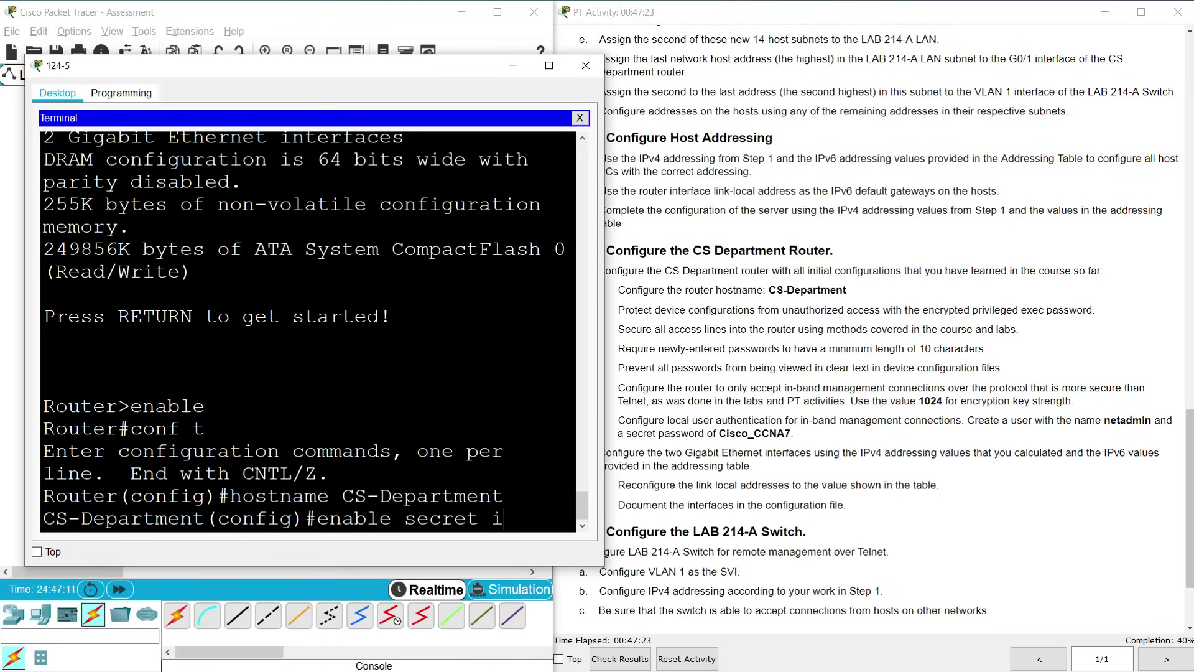
text(cisco12345)
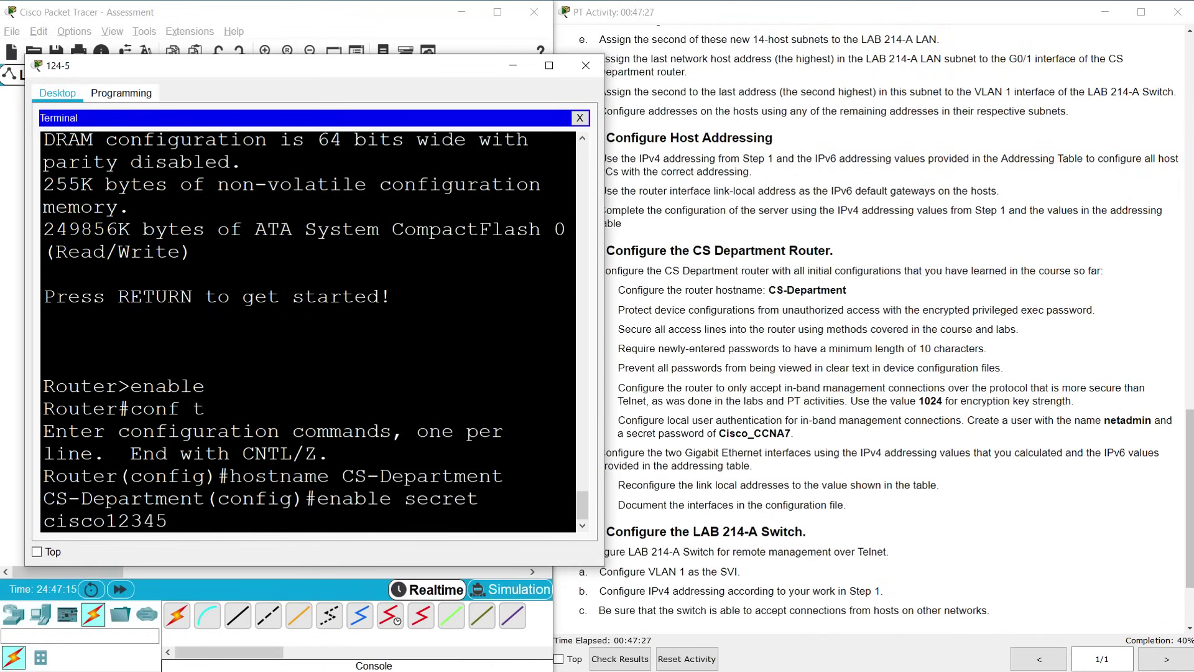
key(Return)
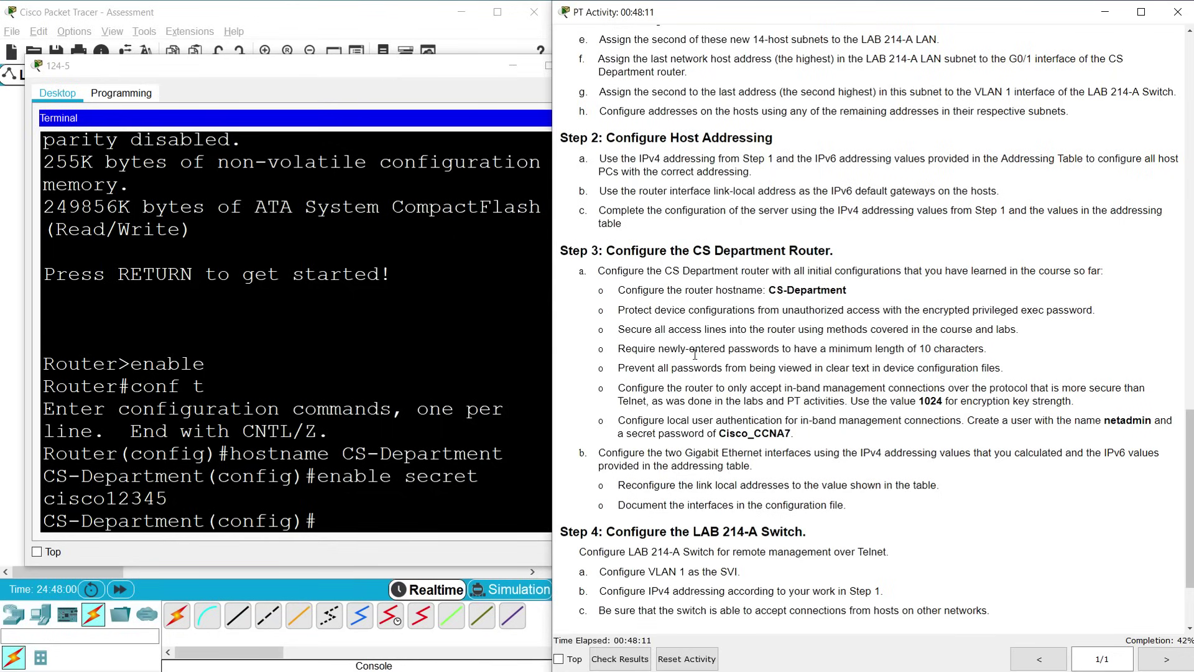
click(317, 520)
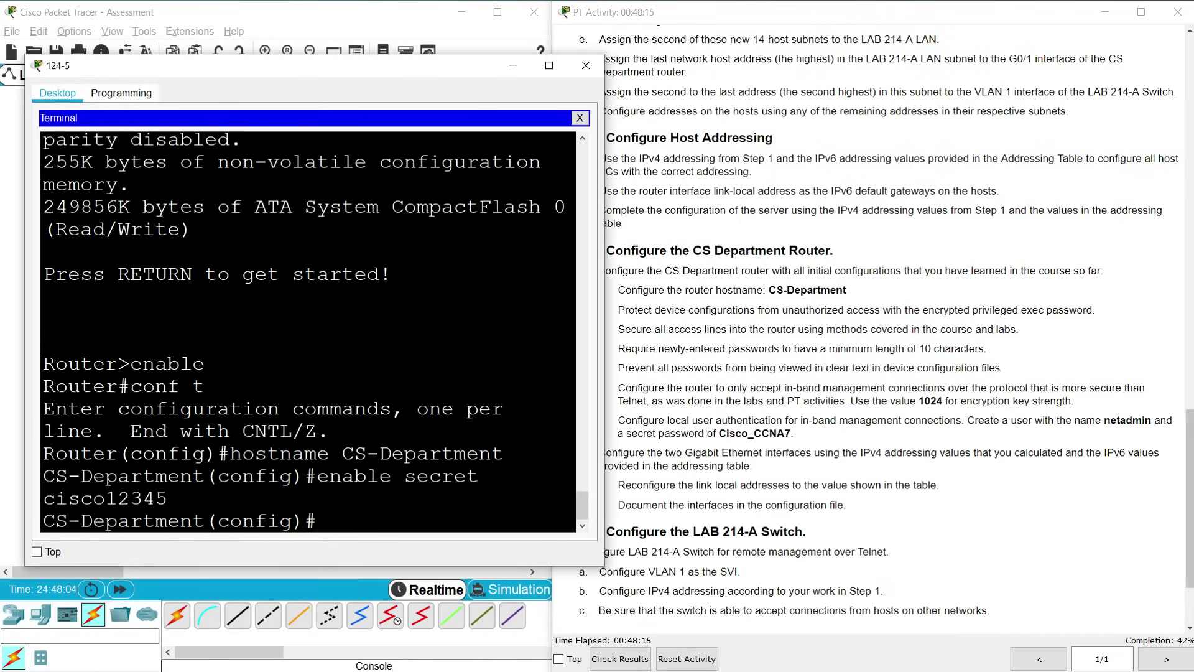
Give console line 0 a password, require login, and enable logging synchronous
text(line console)
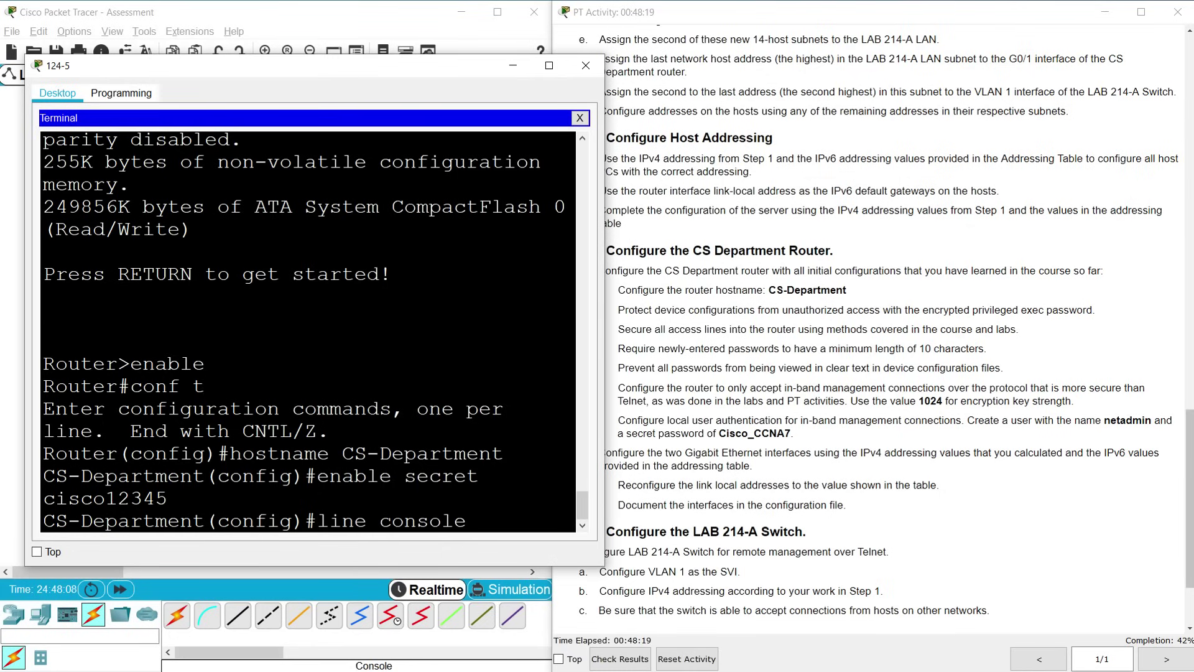
text( 0)
key(Return)
text(password cisc)
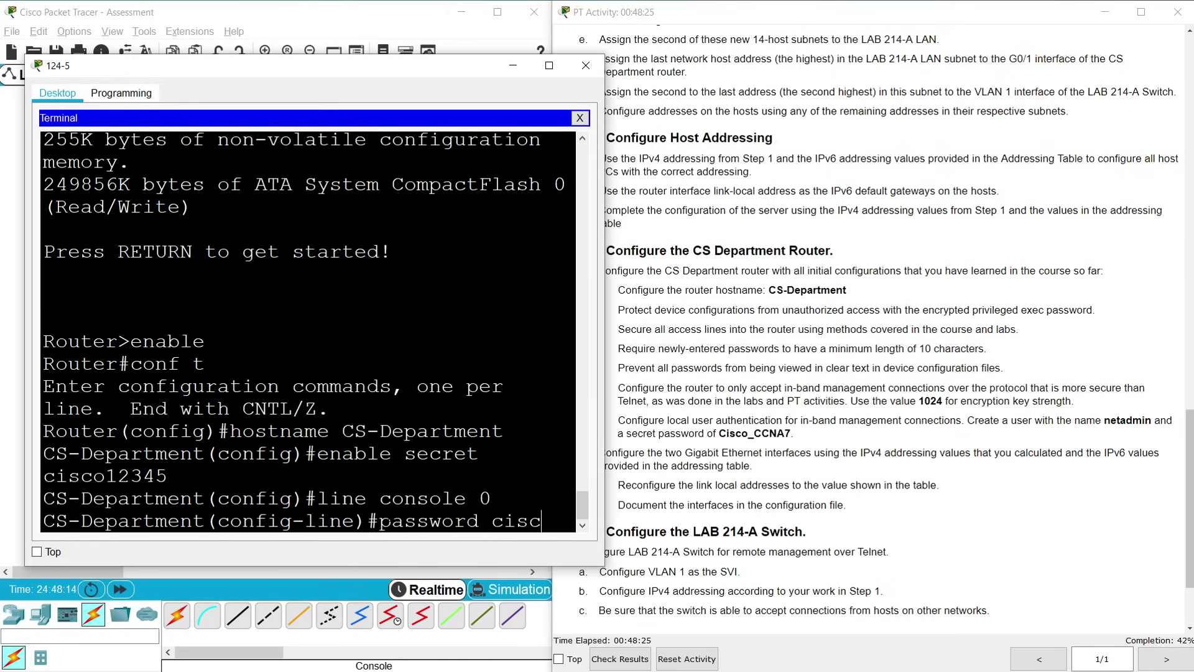
text(o12345)
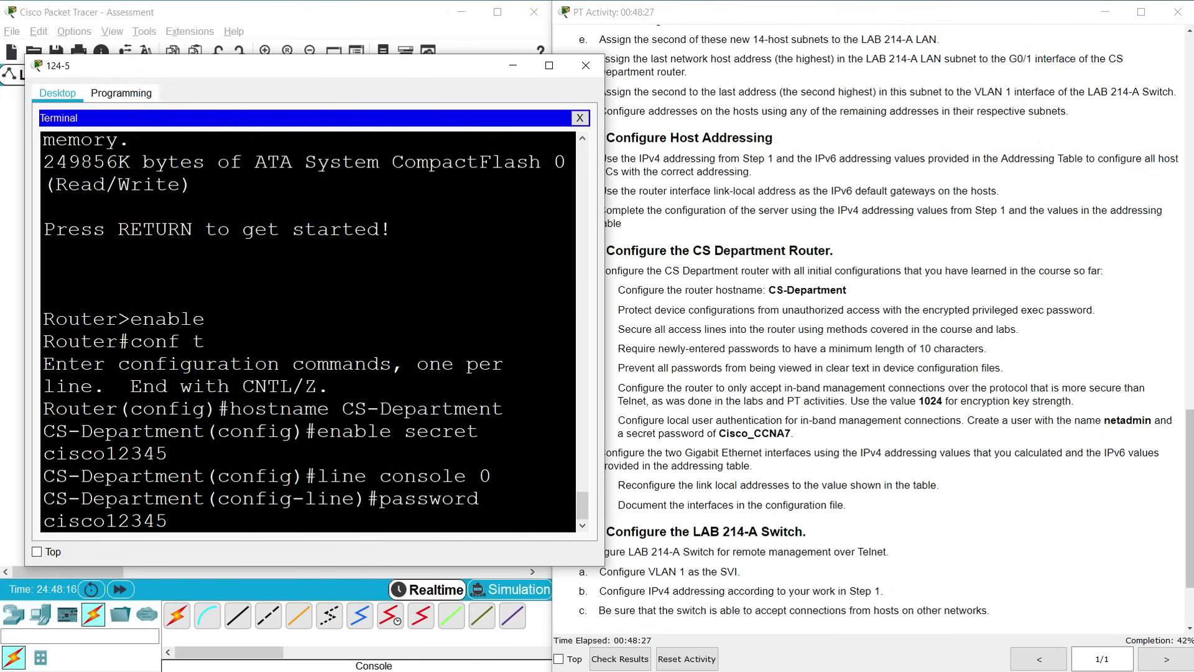
key(Return)
text(login)
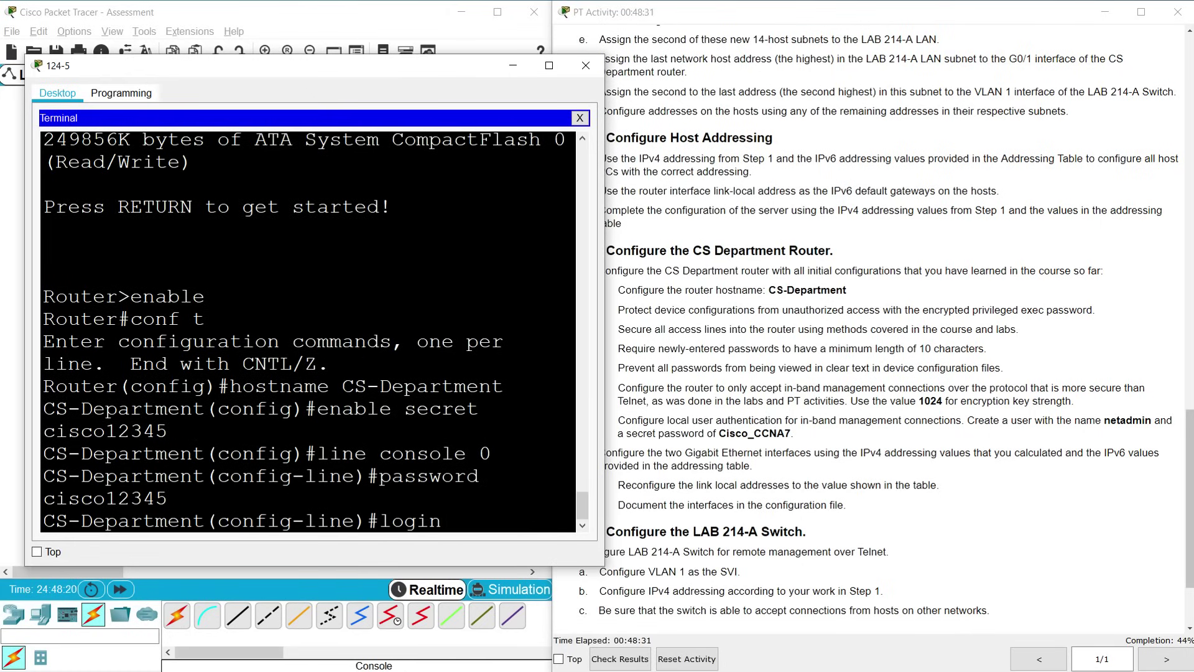
key(Return)
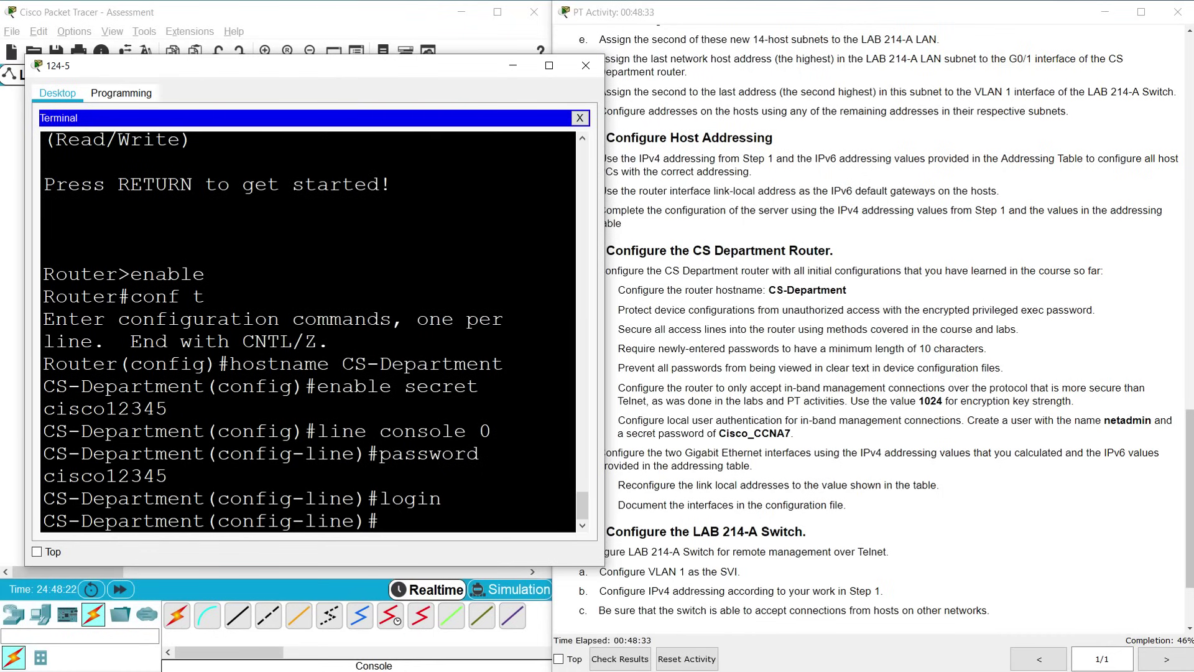
text(logging synch)
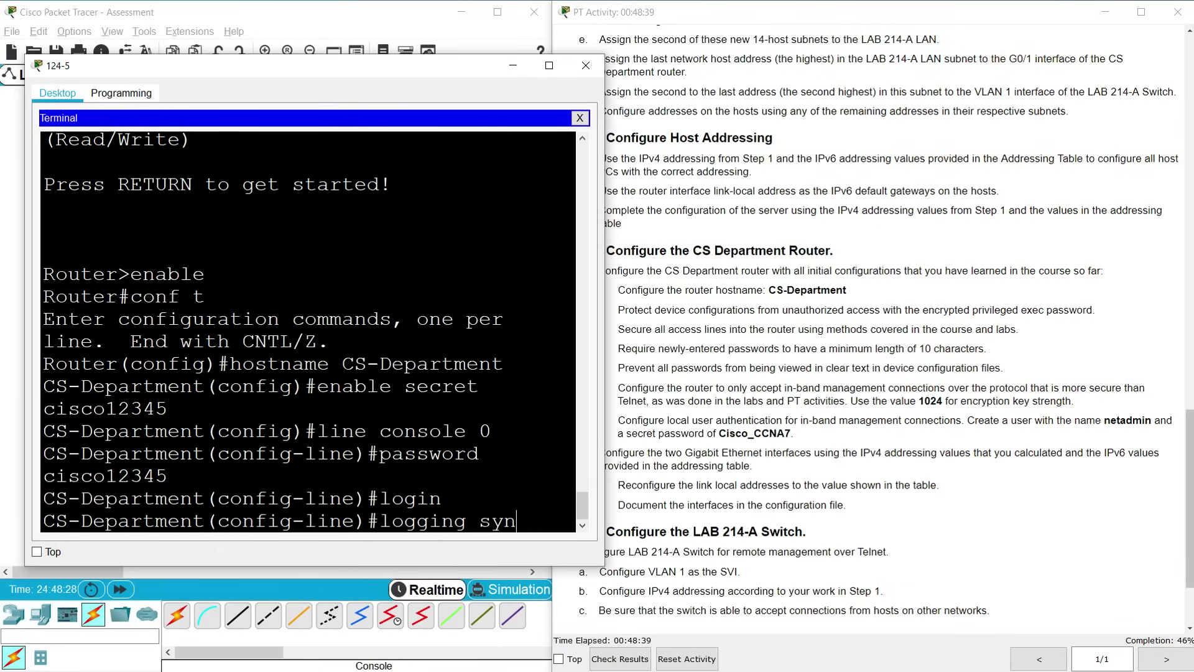
text(ronous)
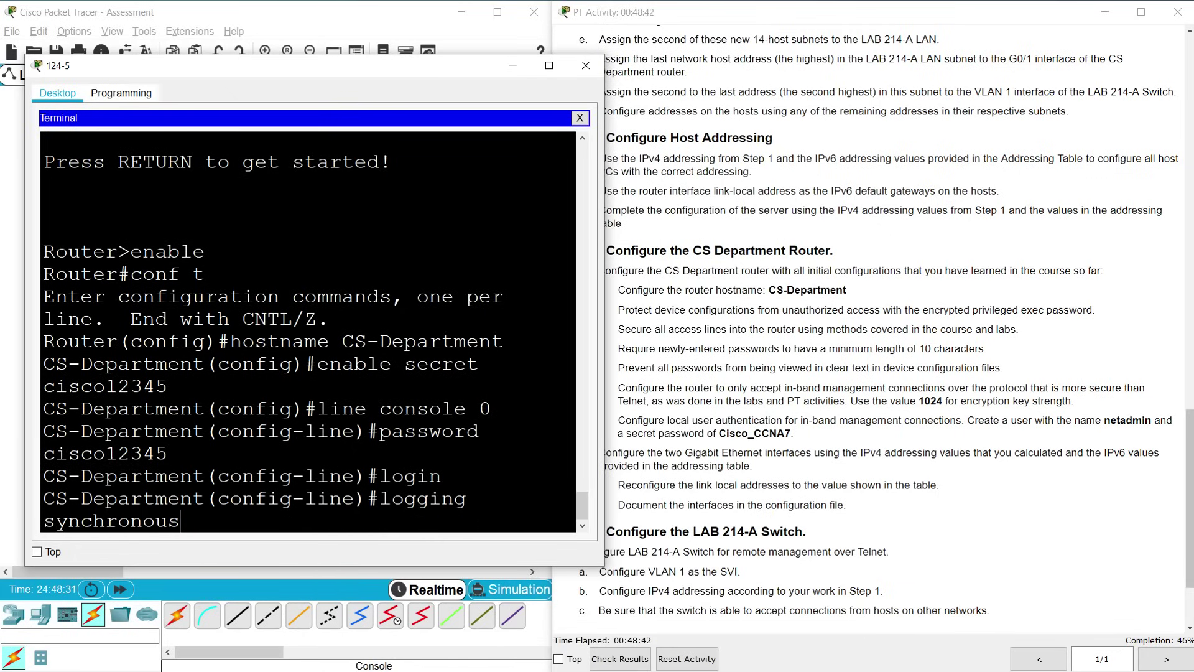
key(Return)
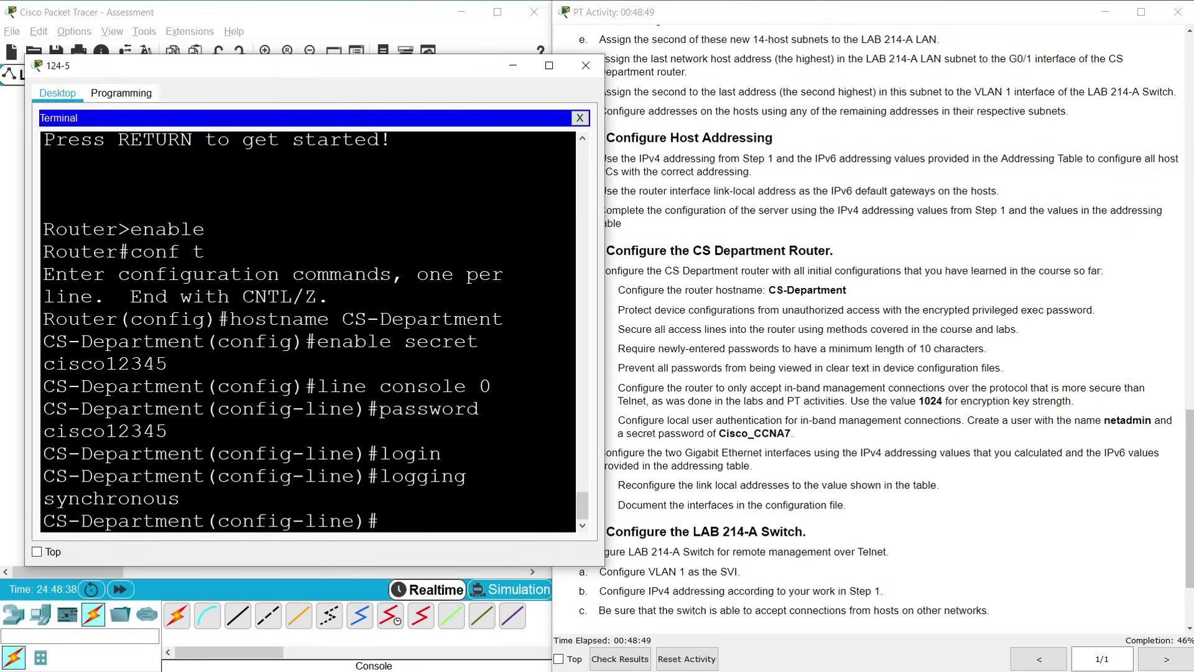
Give VTY lines 0 4 a password and require login
text(line vty 0 4)
key(Return)
text(password )
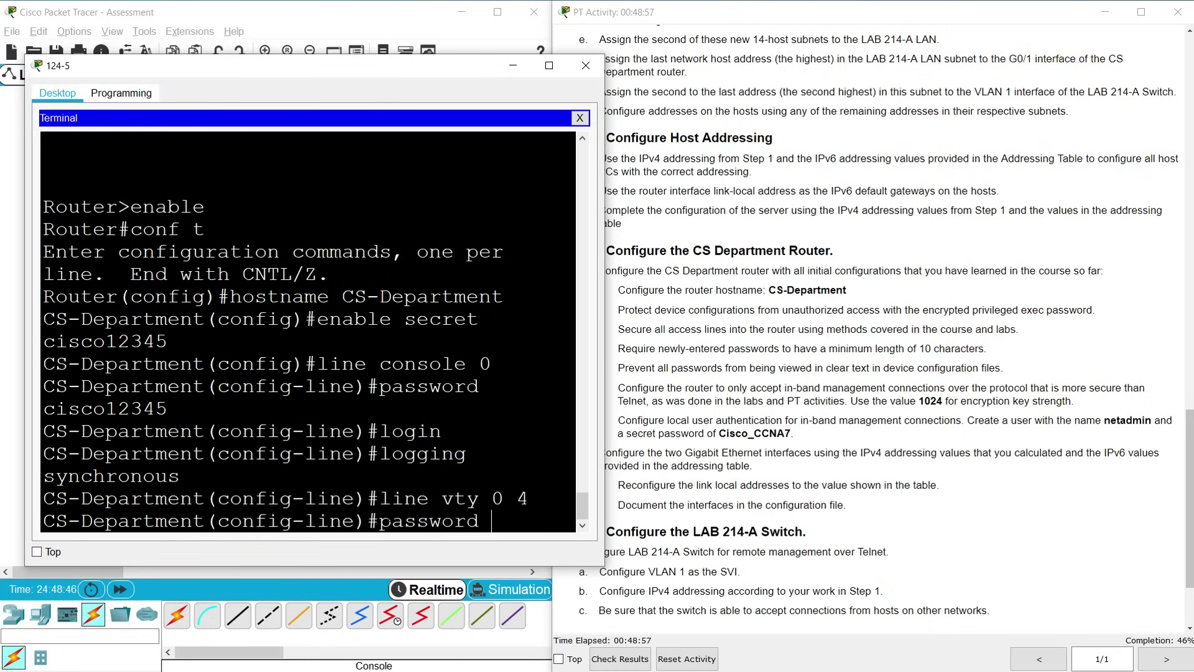
text(cisco12345)
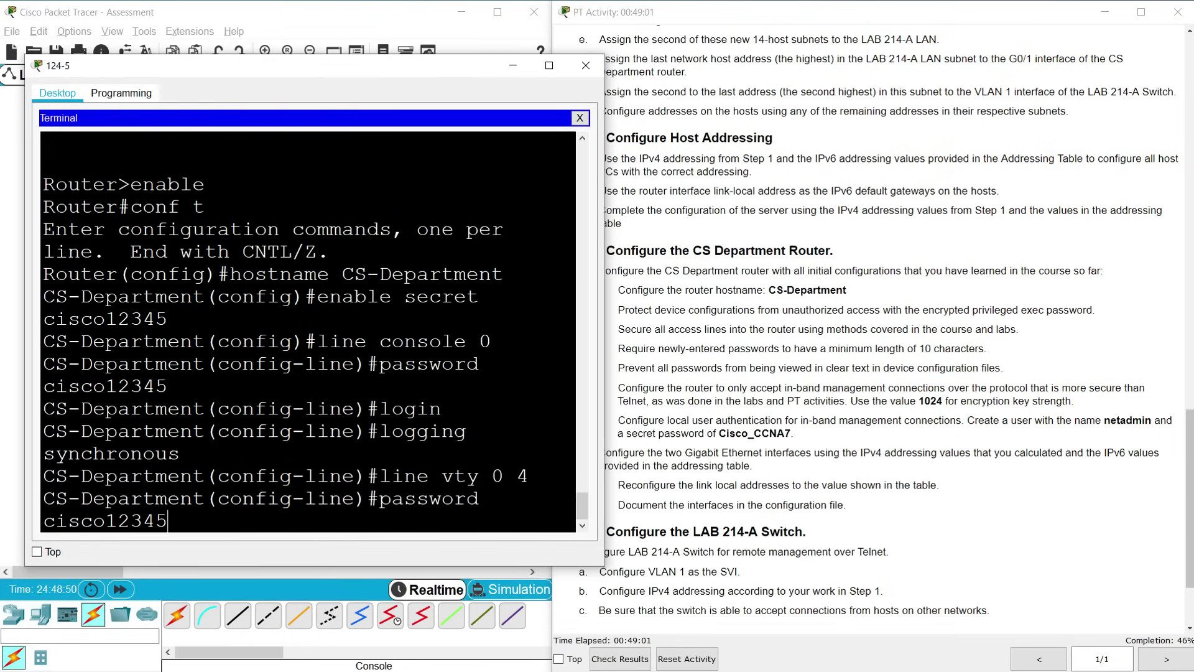
key(Return)
text(lo)
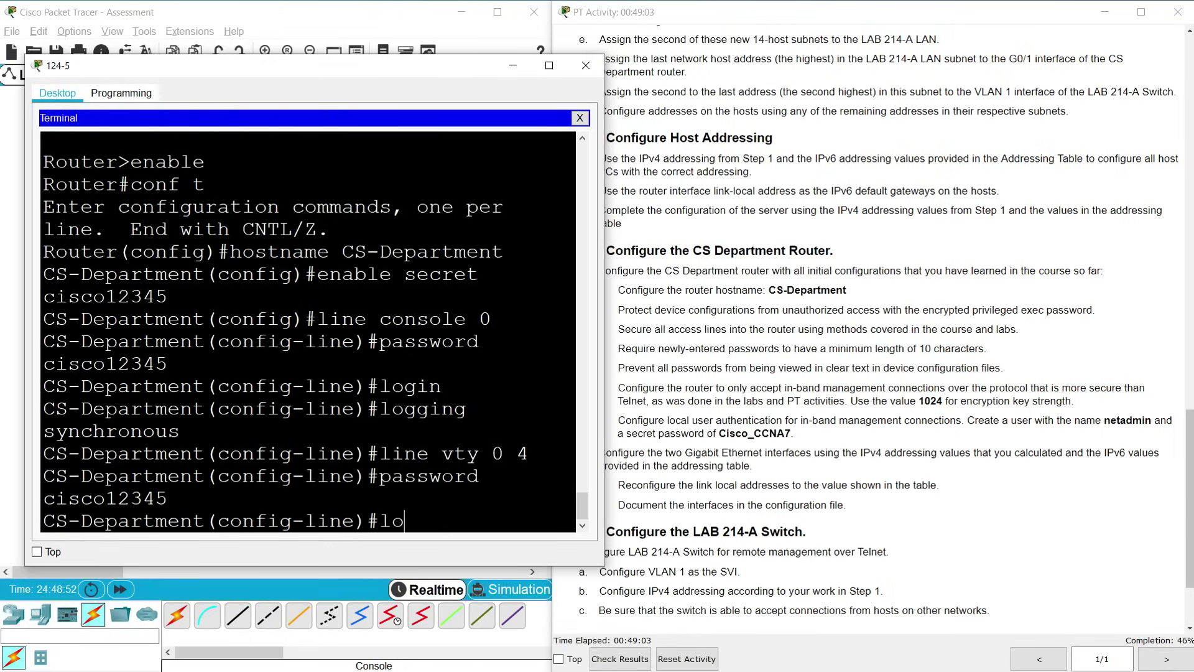
text(gin)
key(Return)
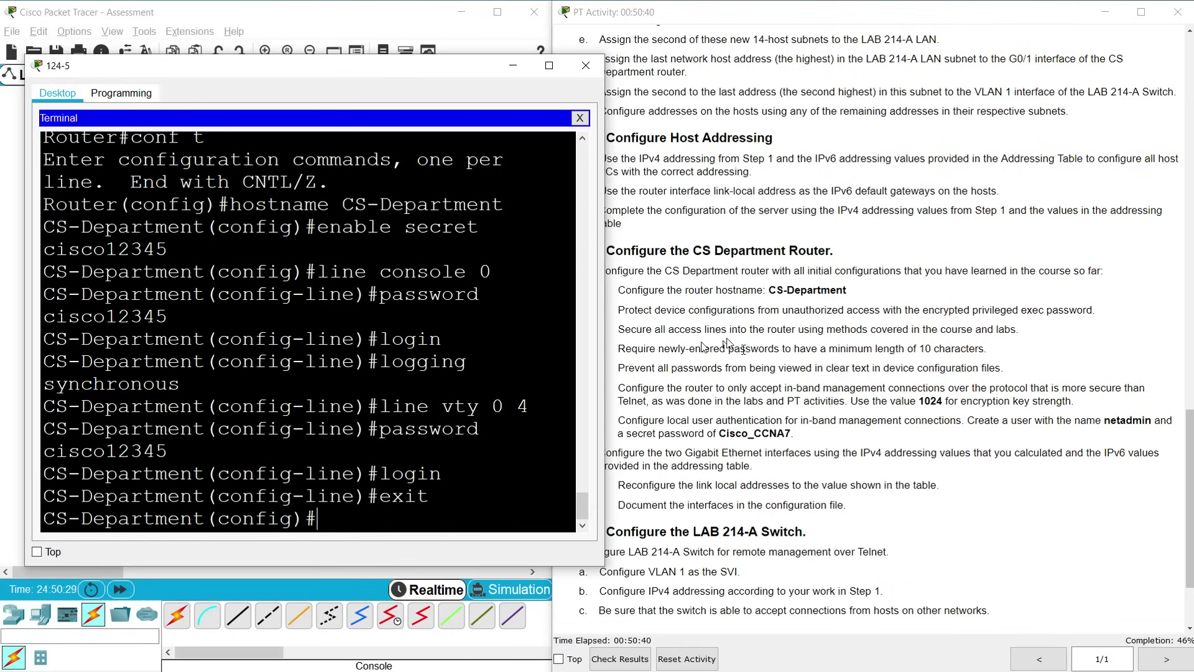
Set a 10-character minimum password length, correcting the misspelled min-length command
click(705, 349)
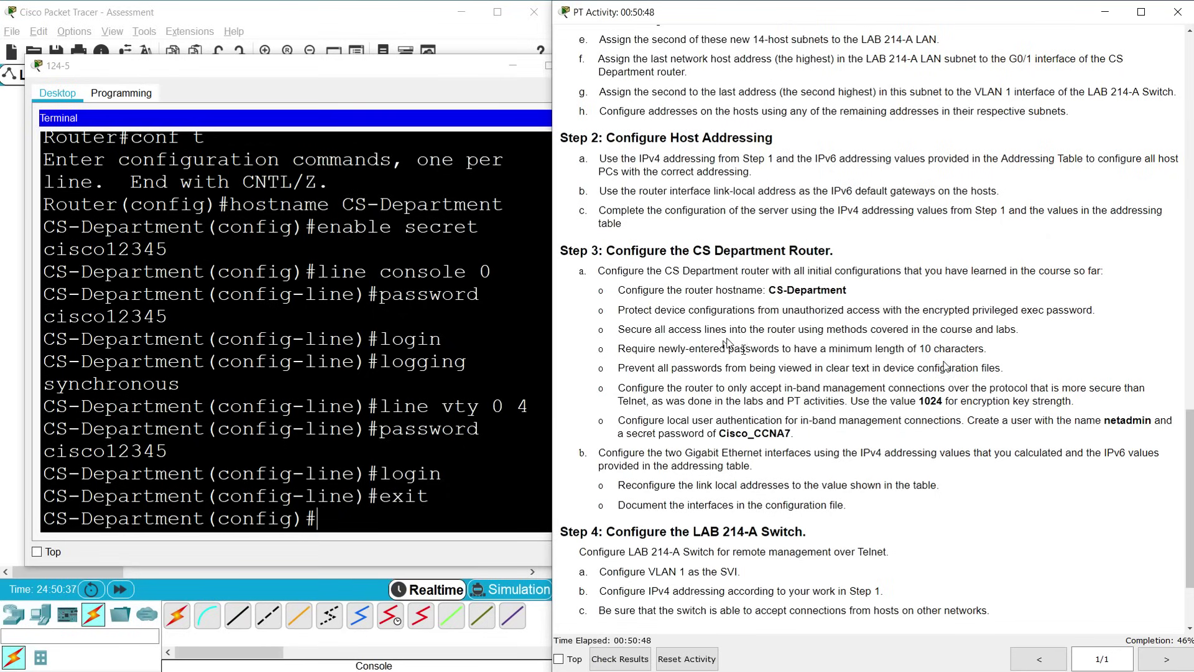
click(404, 496)
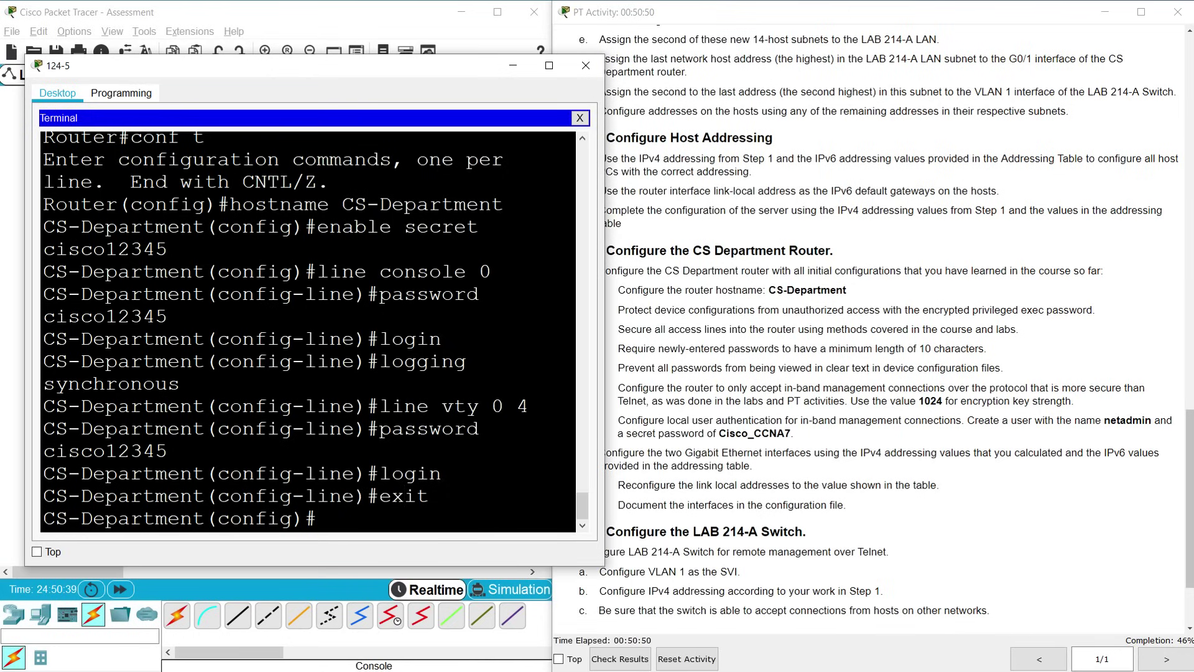
double_click(405, 496)
text(security passwords min-l)
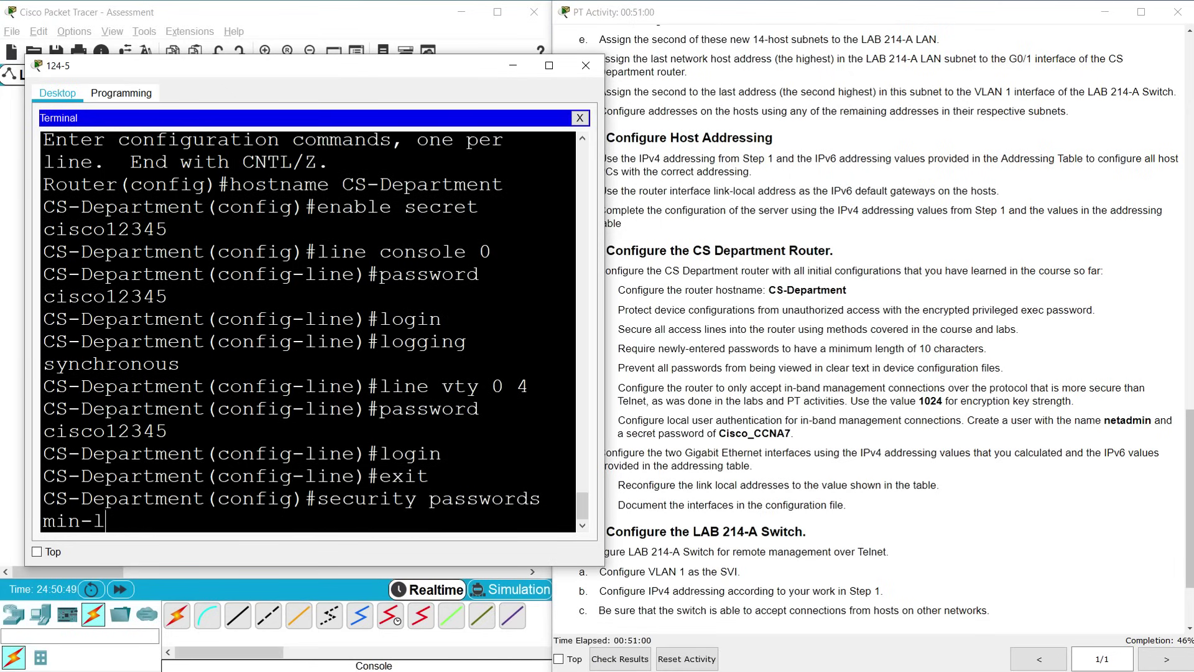
text(enghth 10)
key(Return)
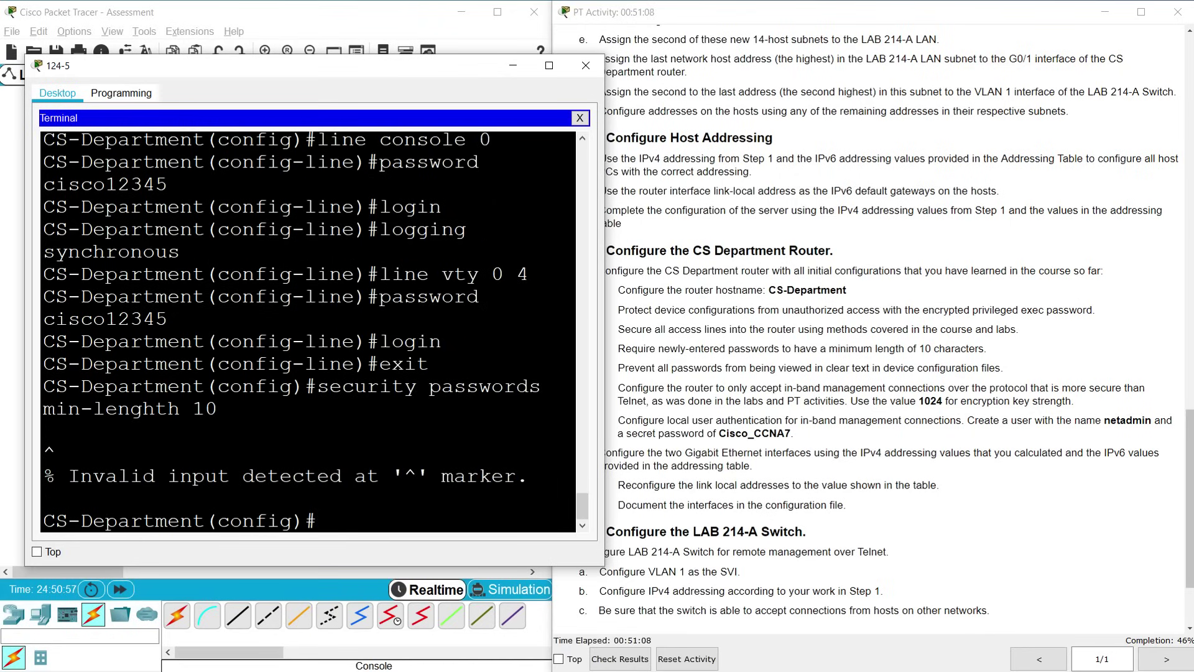
key(Up)
key(Left)
key(Left)
key(BackSpace)
key(BackSpace)
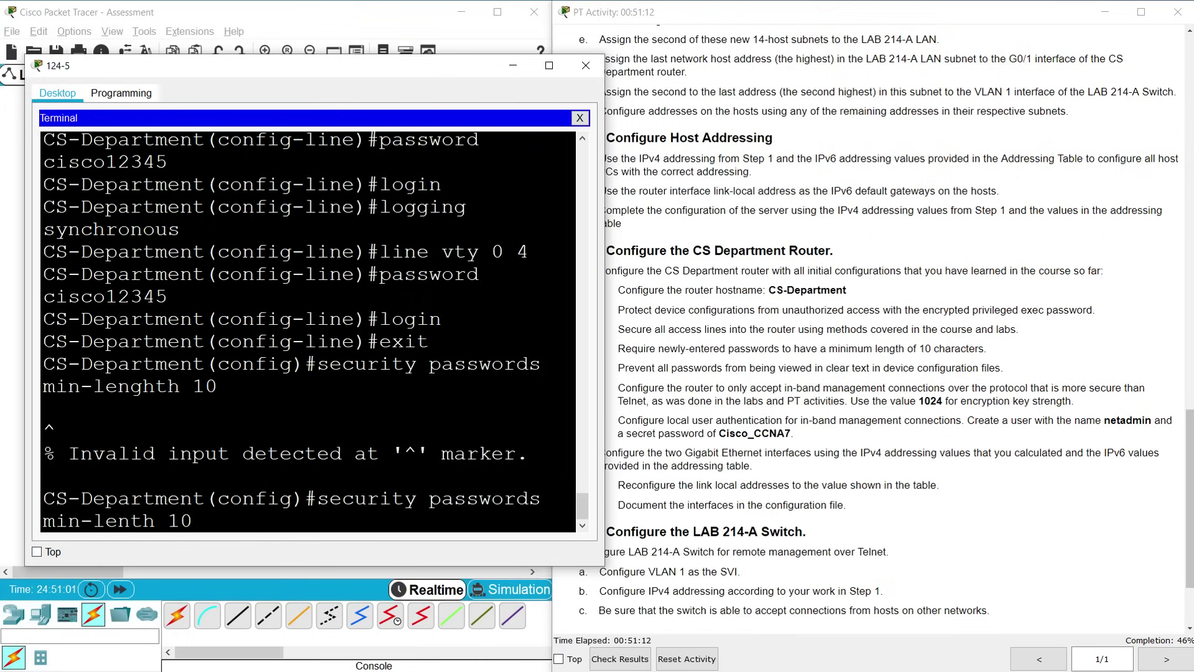
text(g)
key(Return)
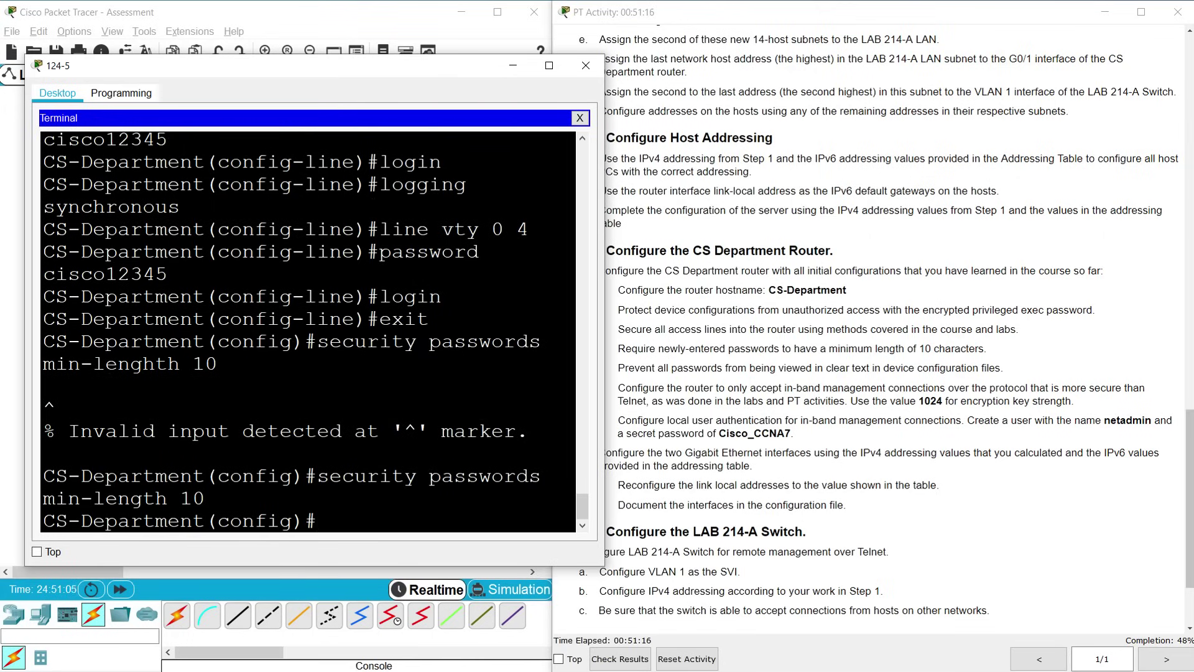
Enable service password-encryption on the router
click(736, 405)
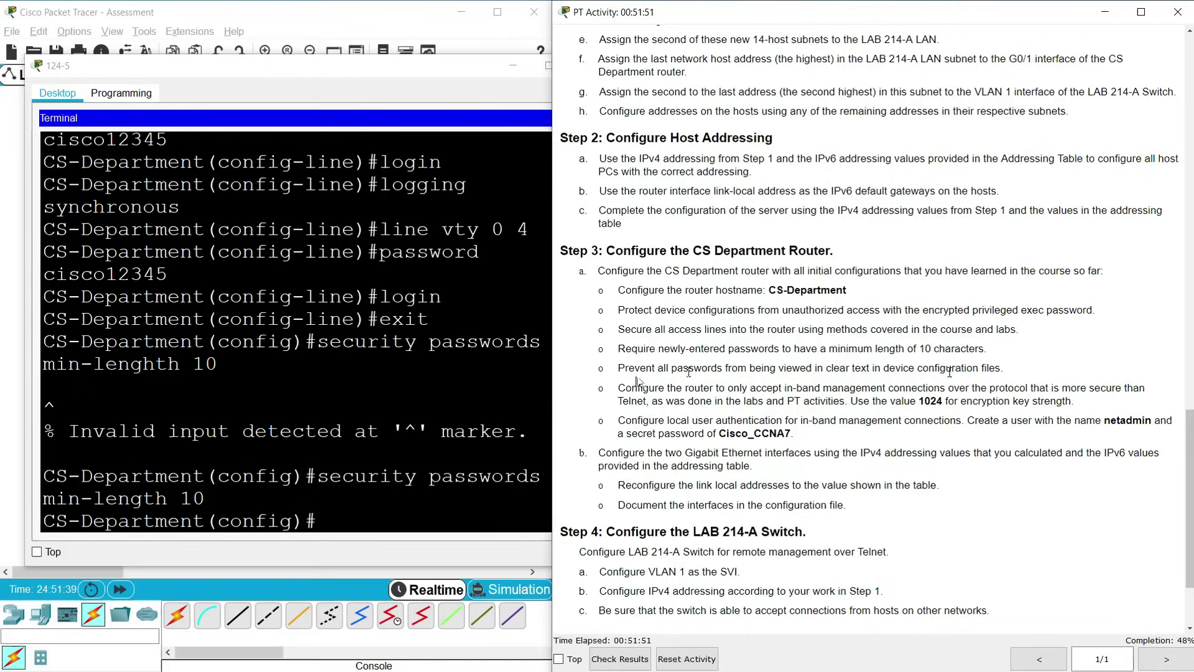
key(alt+Tab)
text(service password-encryption)
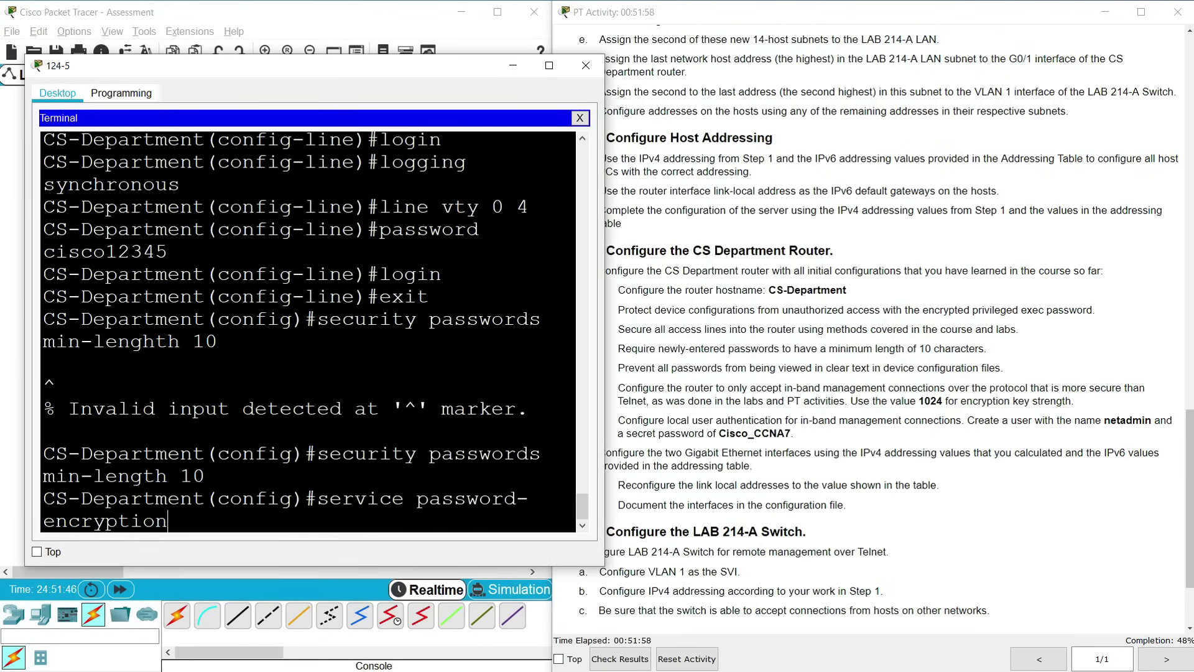
key(Return)
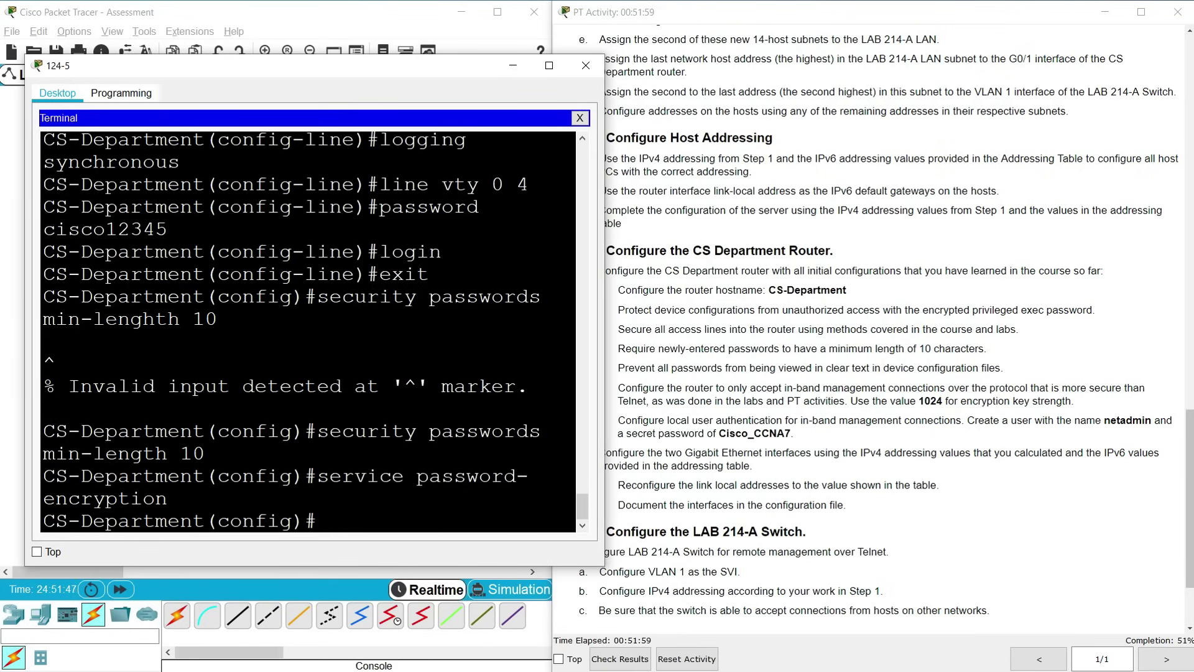
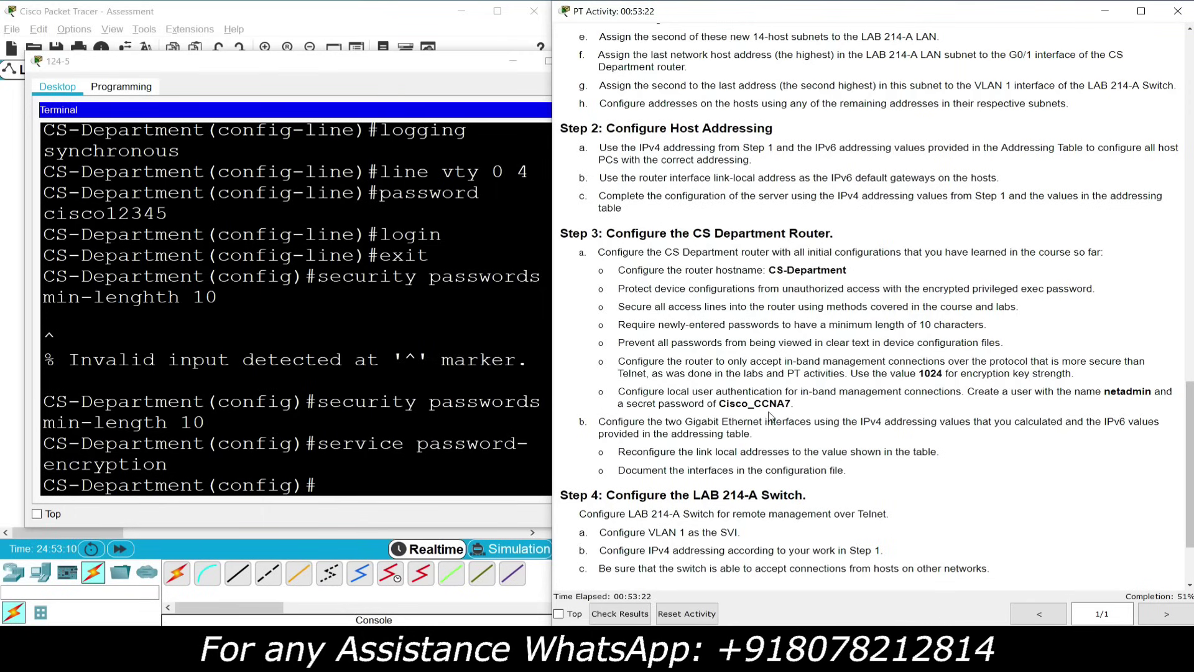
Create local user netadmin with an encrypted secret password on the CS-Department router
click(394, 496)
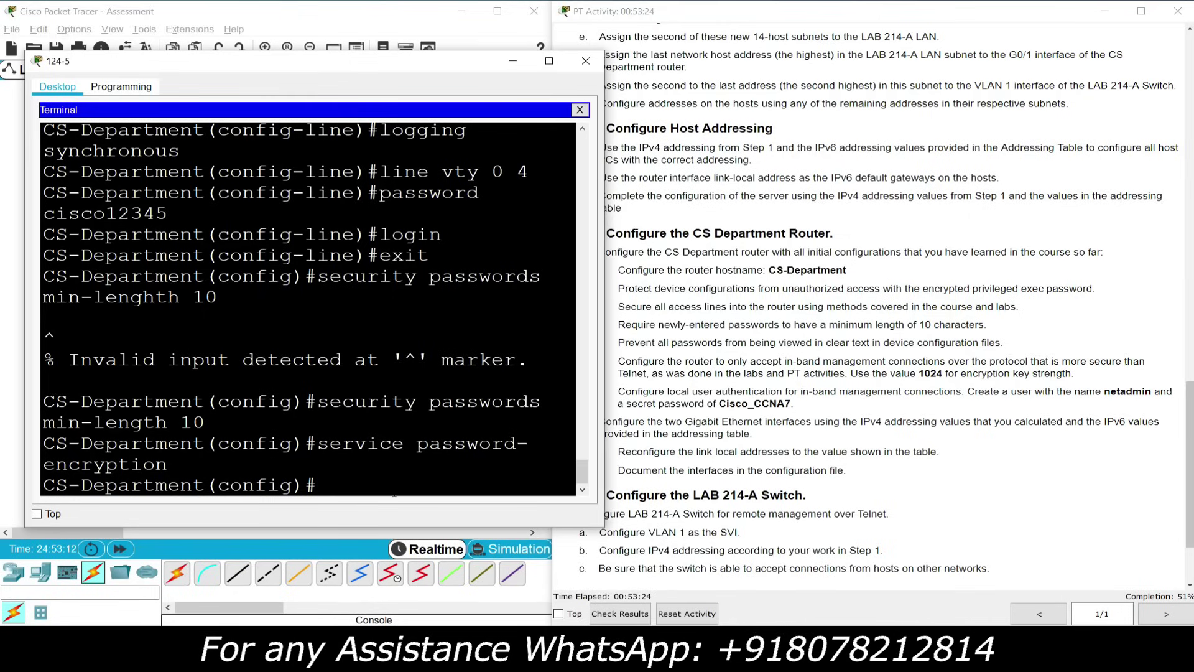
text(username netadmin)
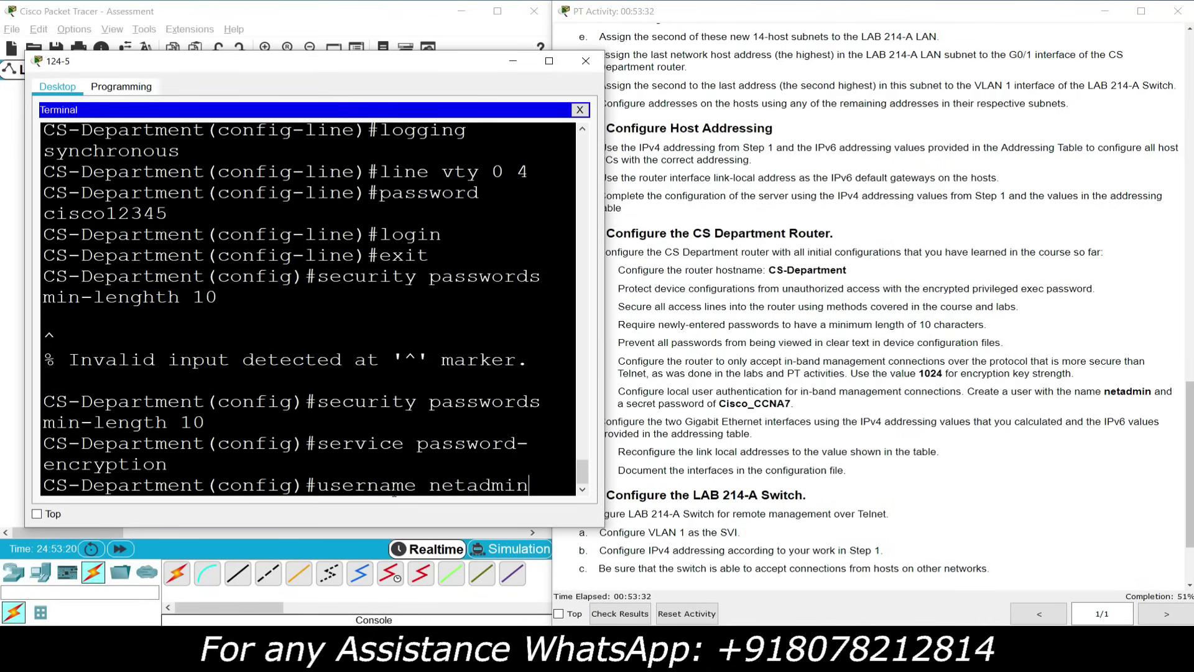
text( secret Cis)
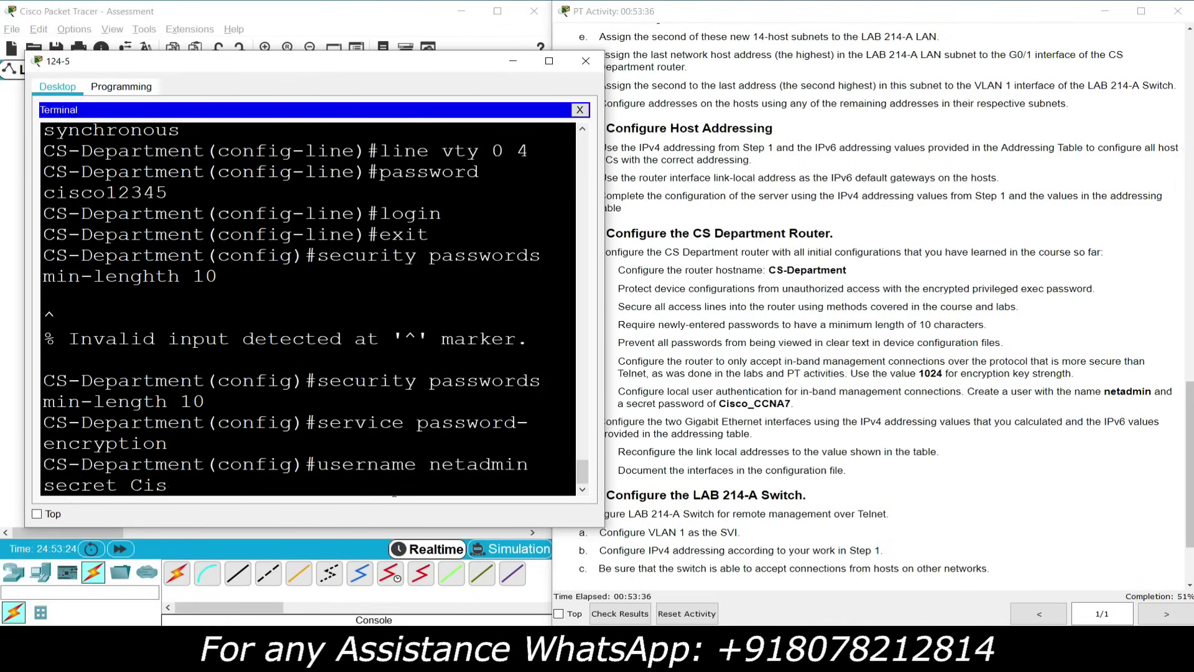
text(co_CC)
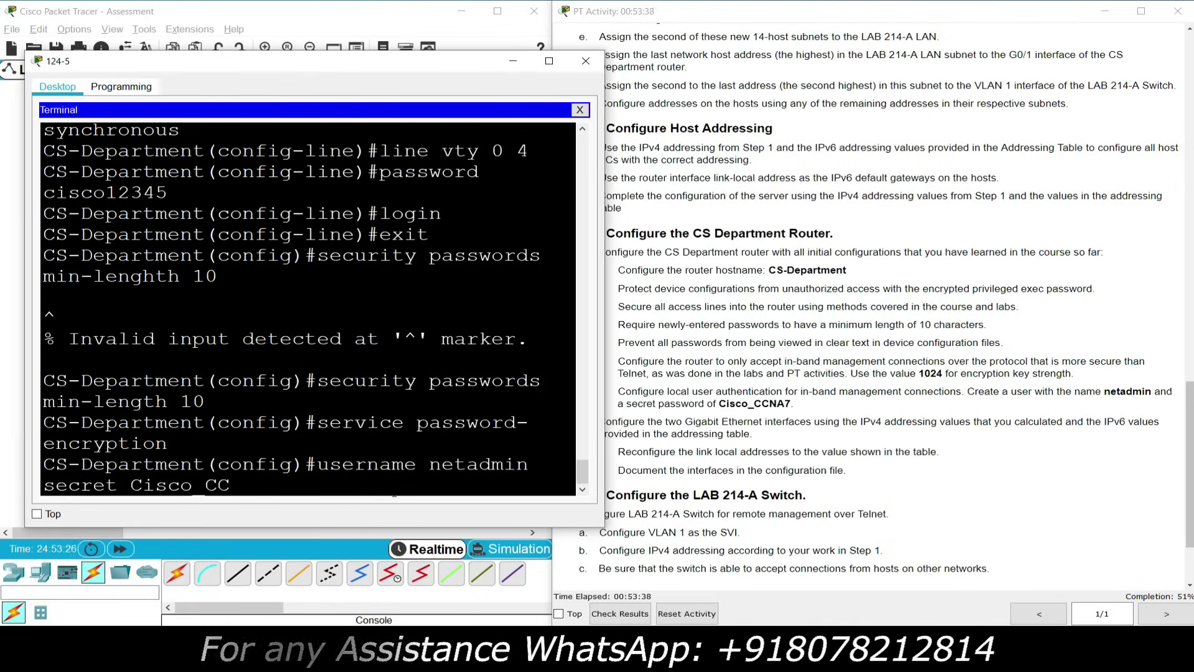
text(NA7)
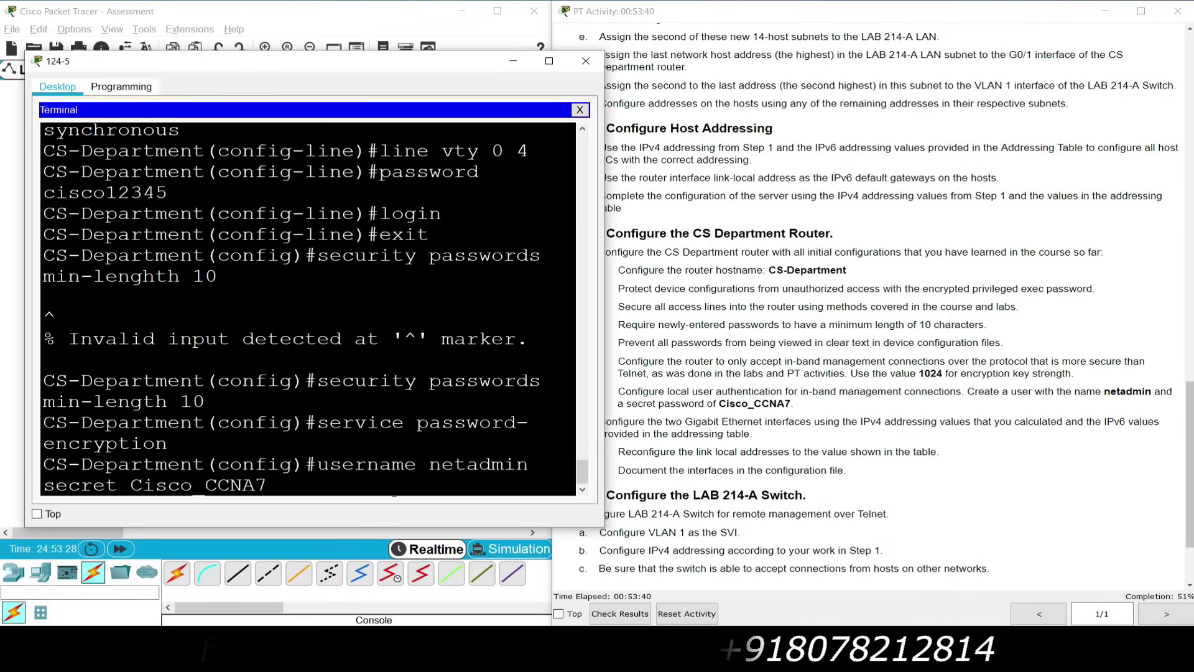
key(Return)
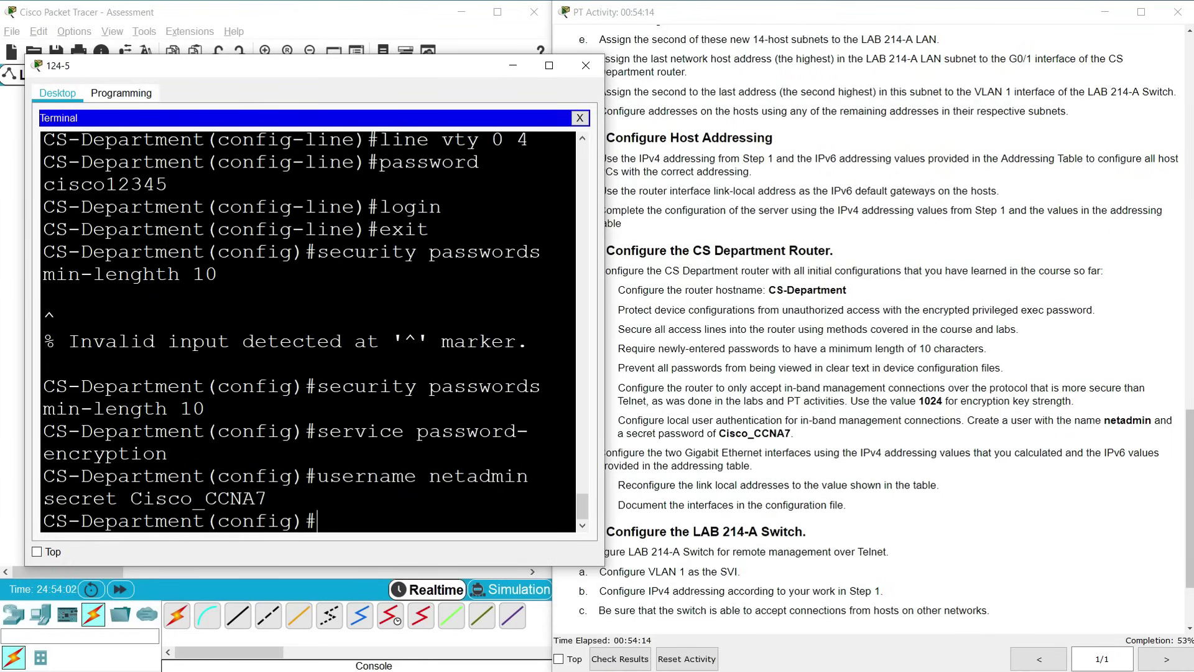
Set the domain name to cisco.com and generate 1024-bit RSA keys
drag(206, 521, 42, 521)
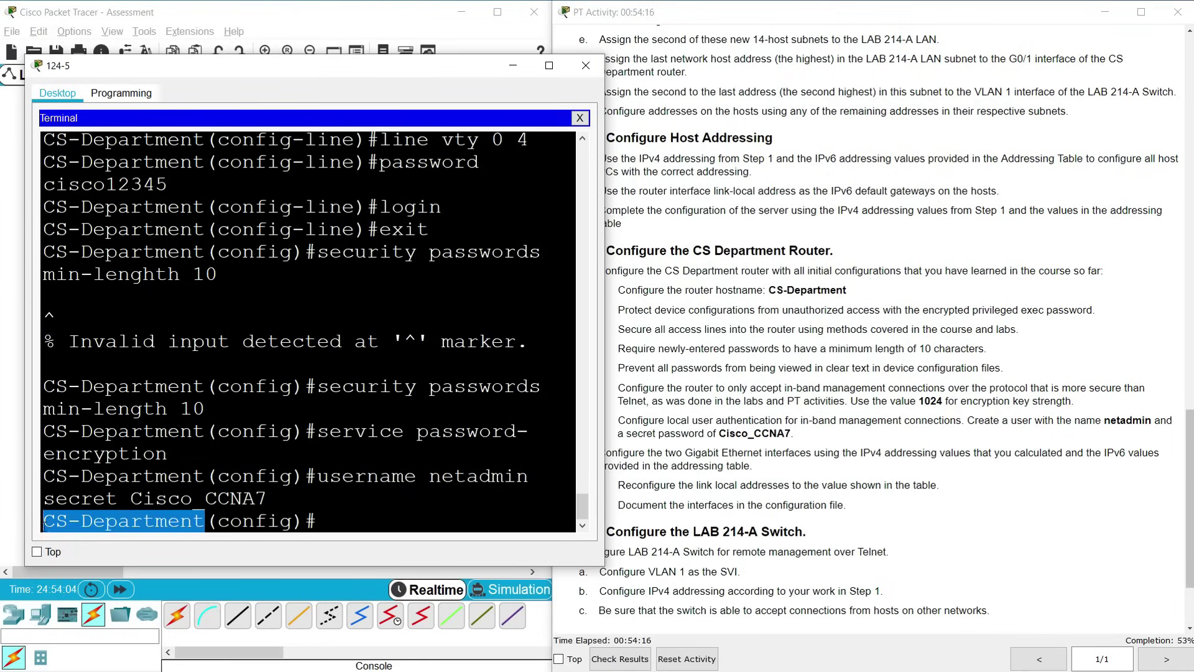
click(411, 531)
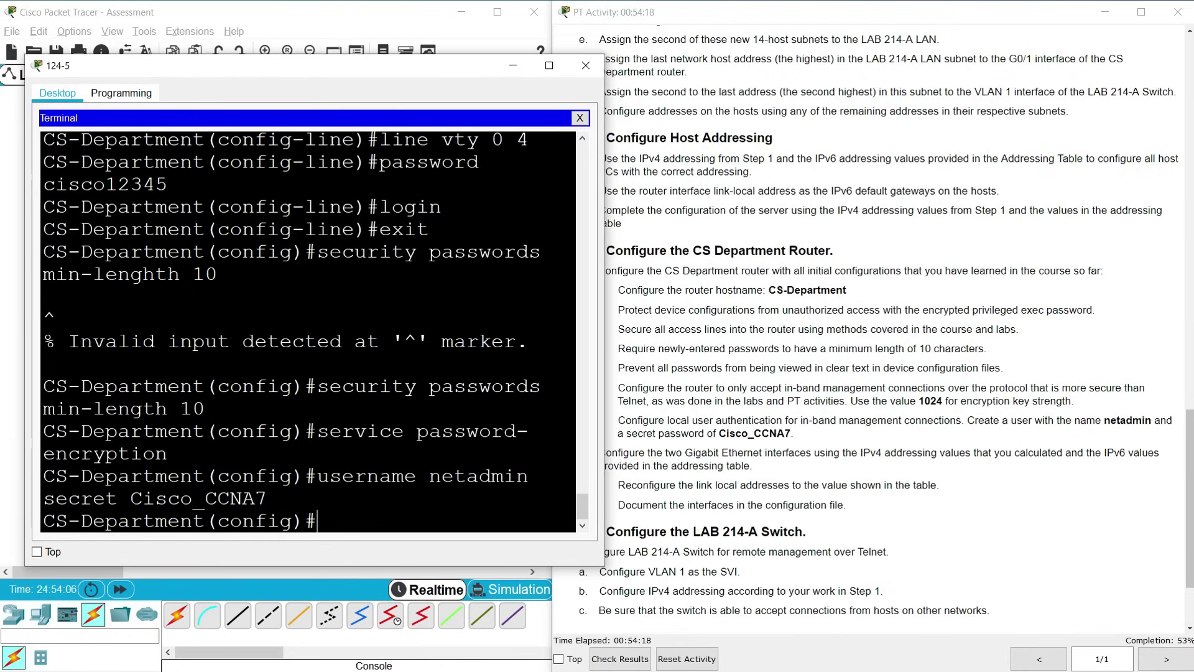
text(ip doma)
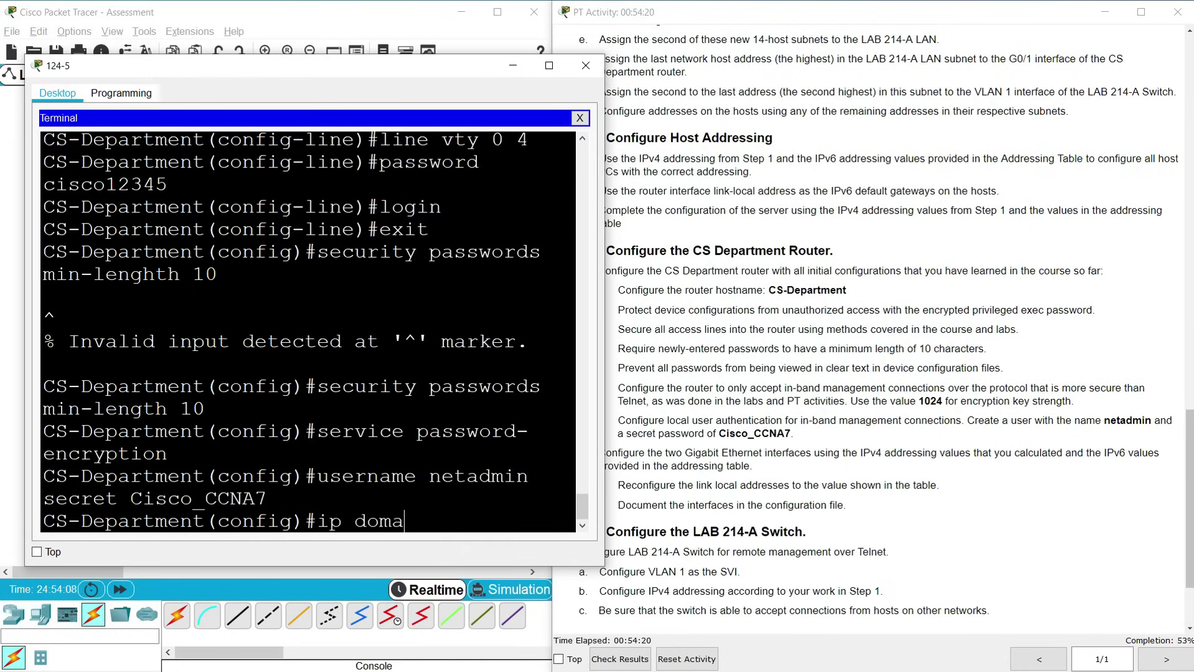
text(in-name cisco.com)
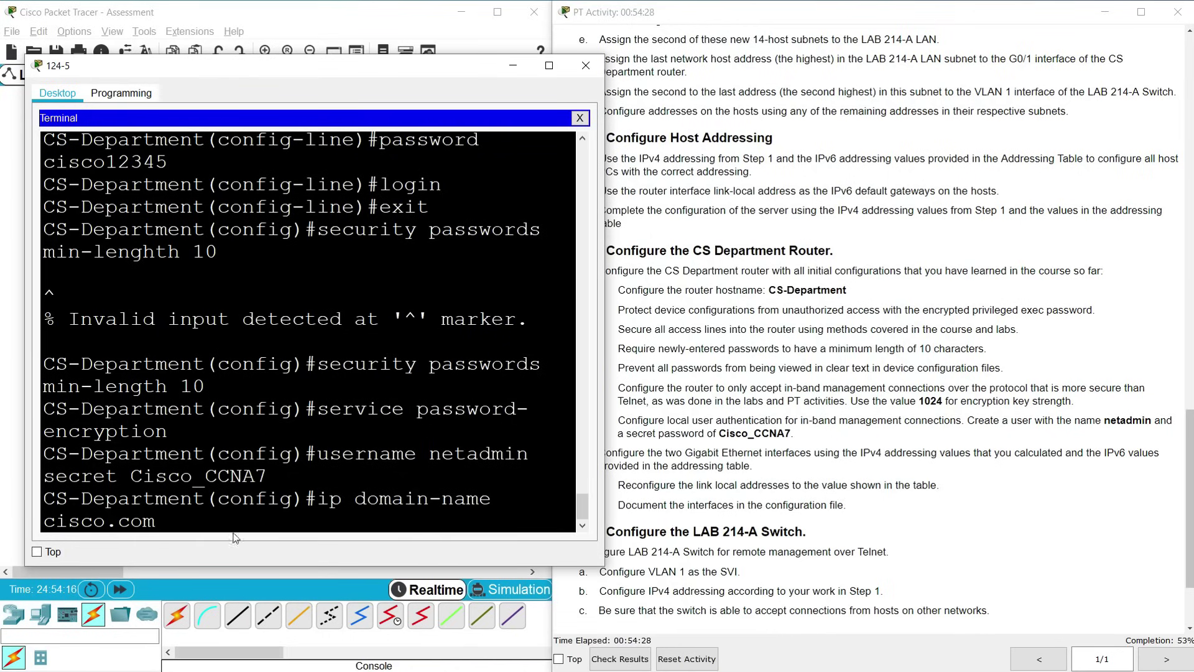
key(Return)
text(crypto key )
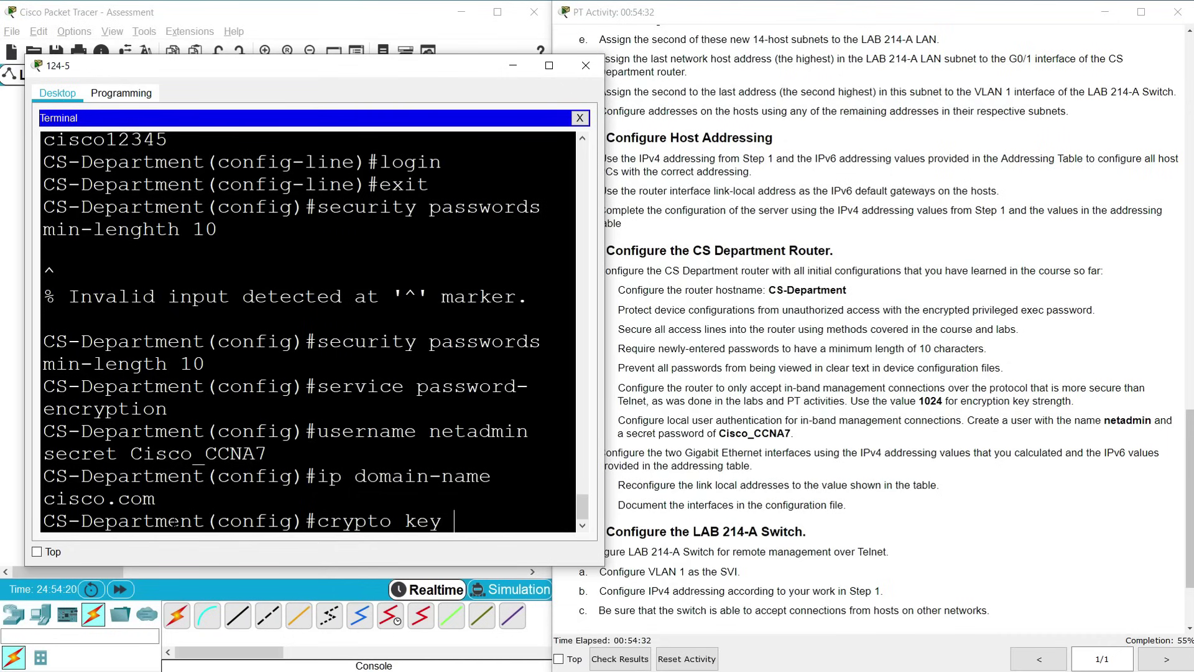
text(generate rsa)
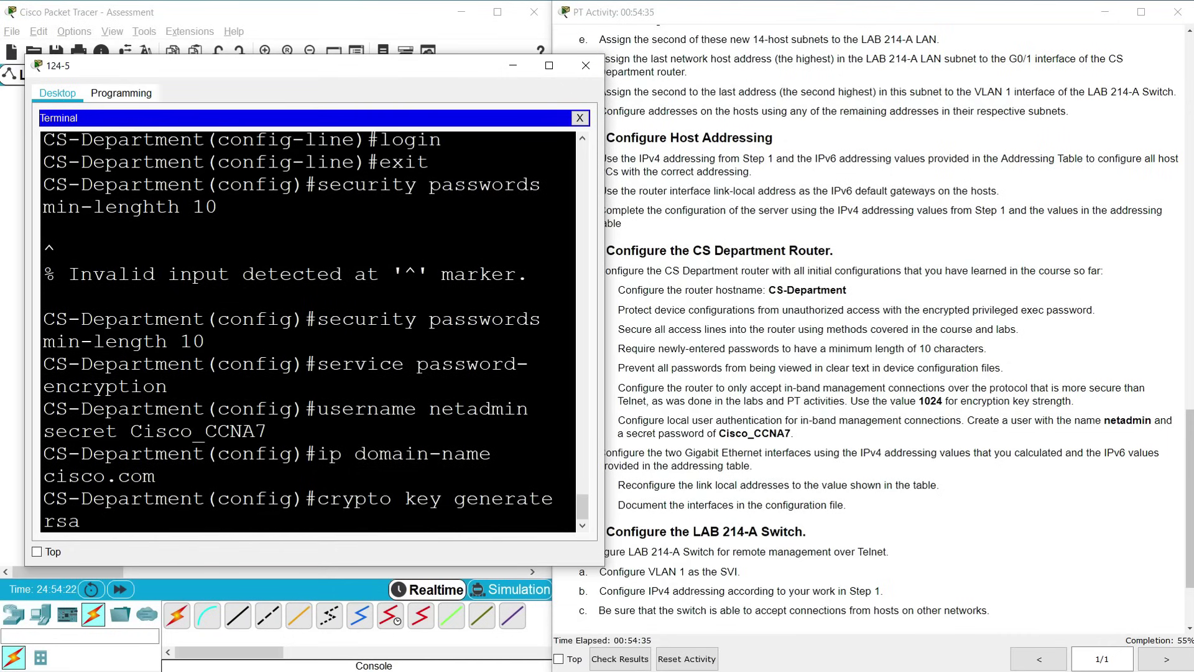
key(Return)
text(1024)
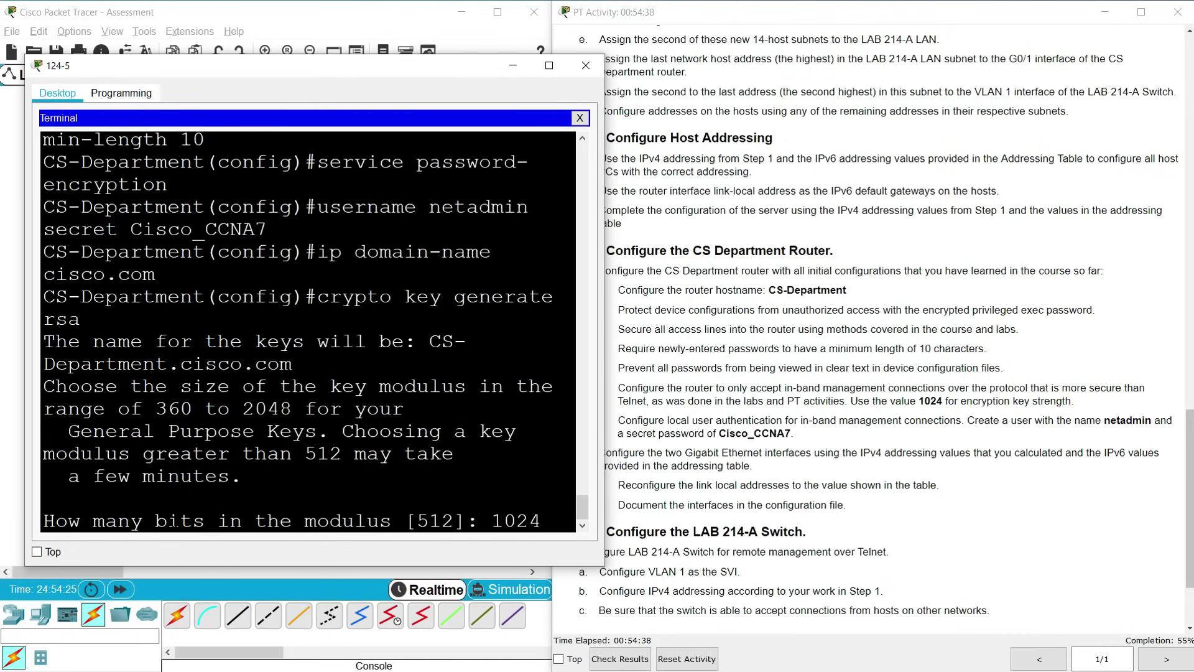
key(Return)
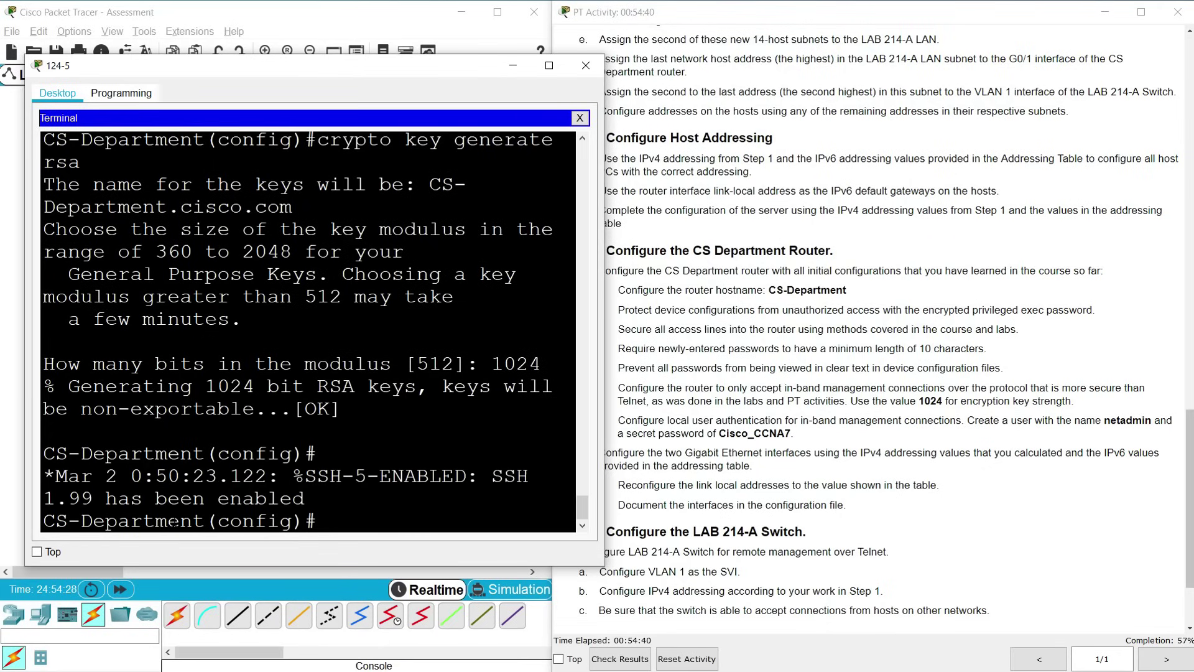
Enable SSH version 2 and limit VTY lines 0–4 to local-login SSH only
text(ip ssh version 2)
key(Return)
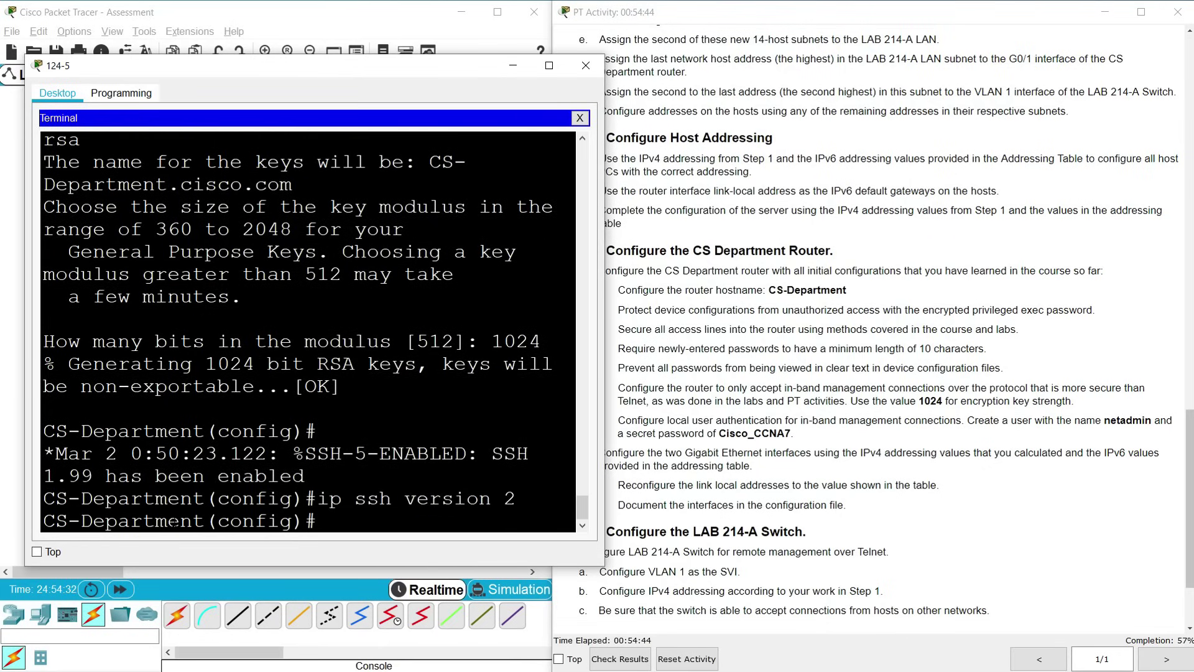
key(Return)
text(line)
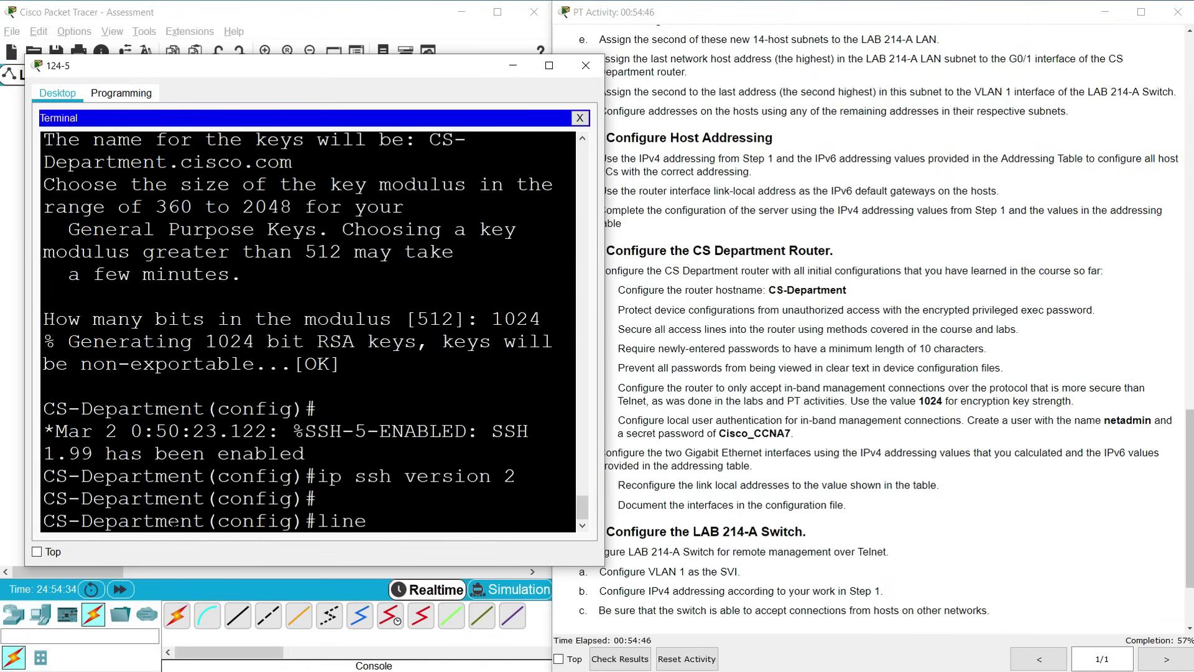
text( vty 0 4)
key(Return)
text(login local)
key(Return)
text(l)
key(BackSpace)
text(transport input ssh)
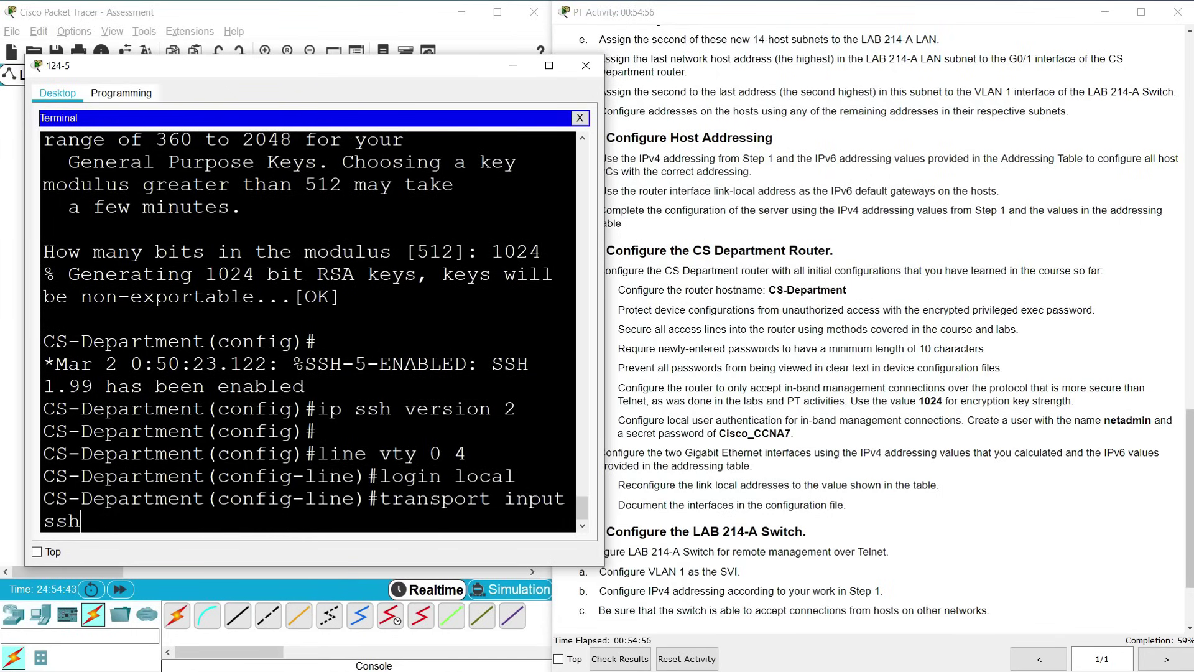
key(Return)
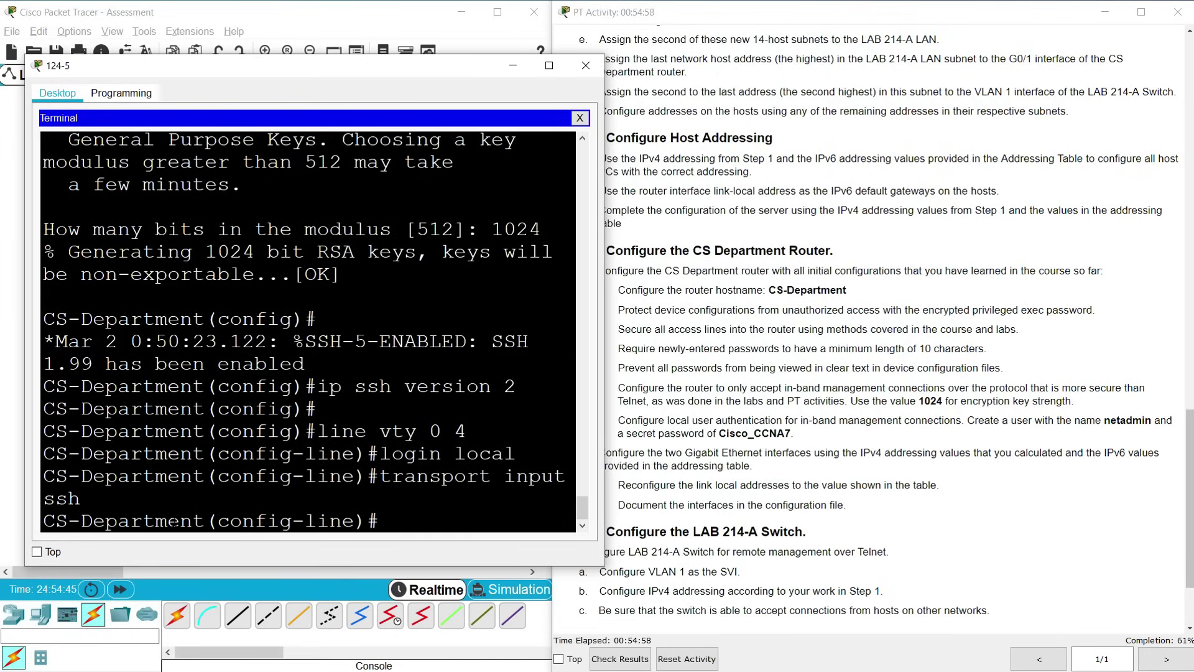
Bring the activity window forward to reach the Excel Addressing Table
click(602, 268)
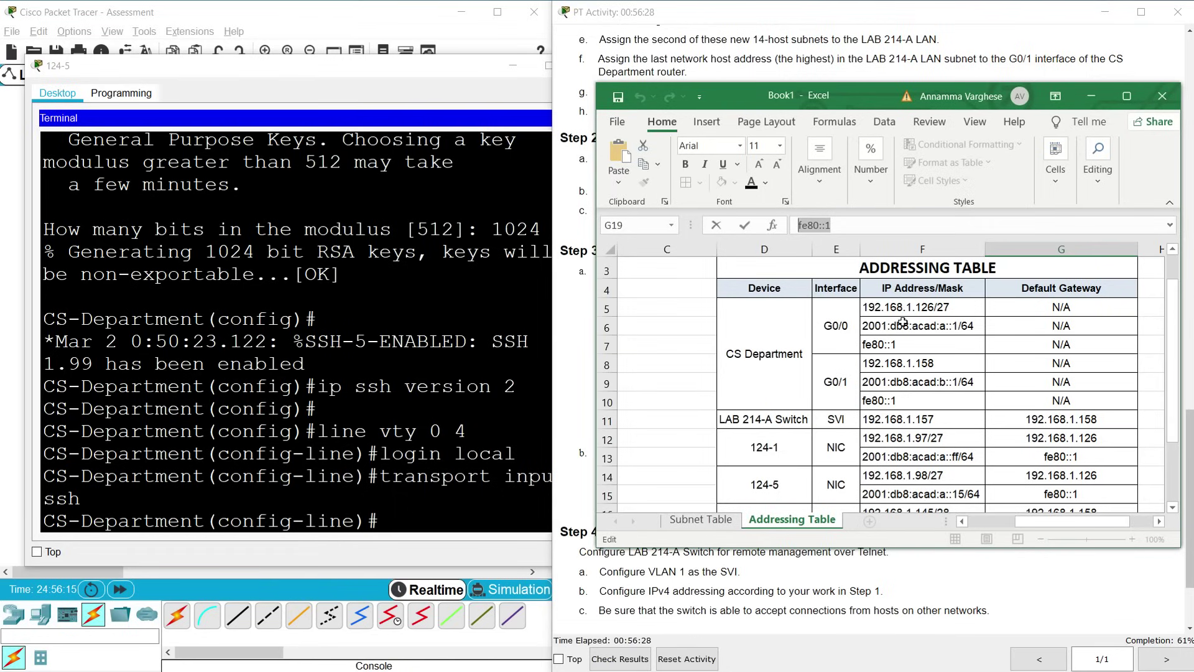
Configure interface G0/0 with IPv4 address 192.168.1.126 255.255.255.224
click(385, 516)
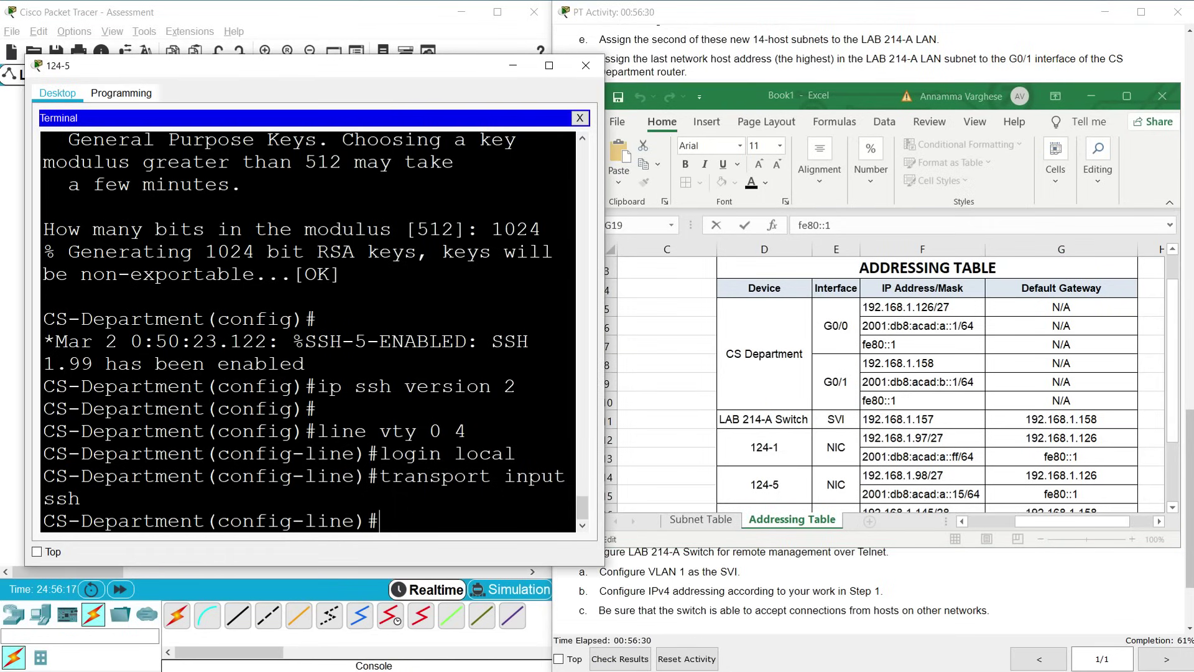
text(interface g0/0)
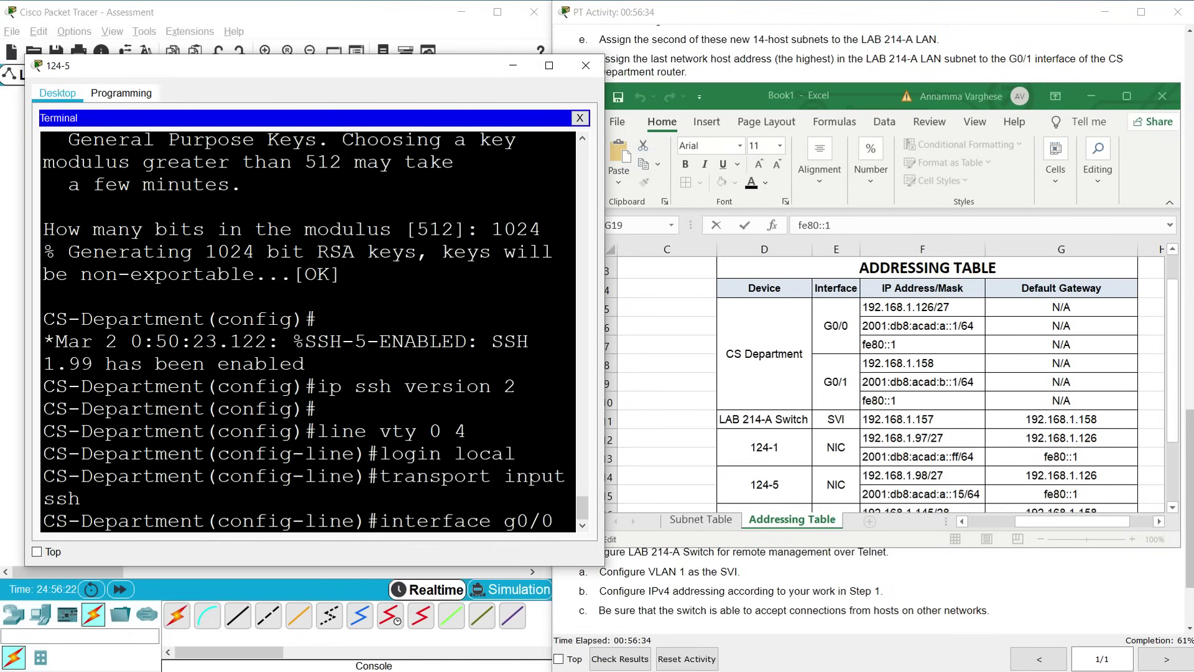
key(Return)
text(ip a)
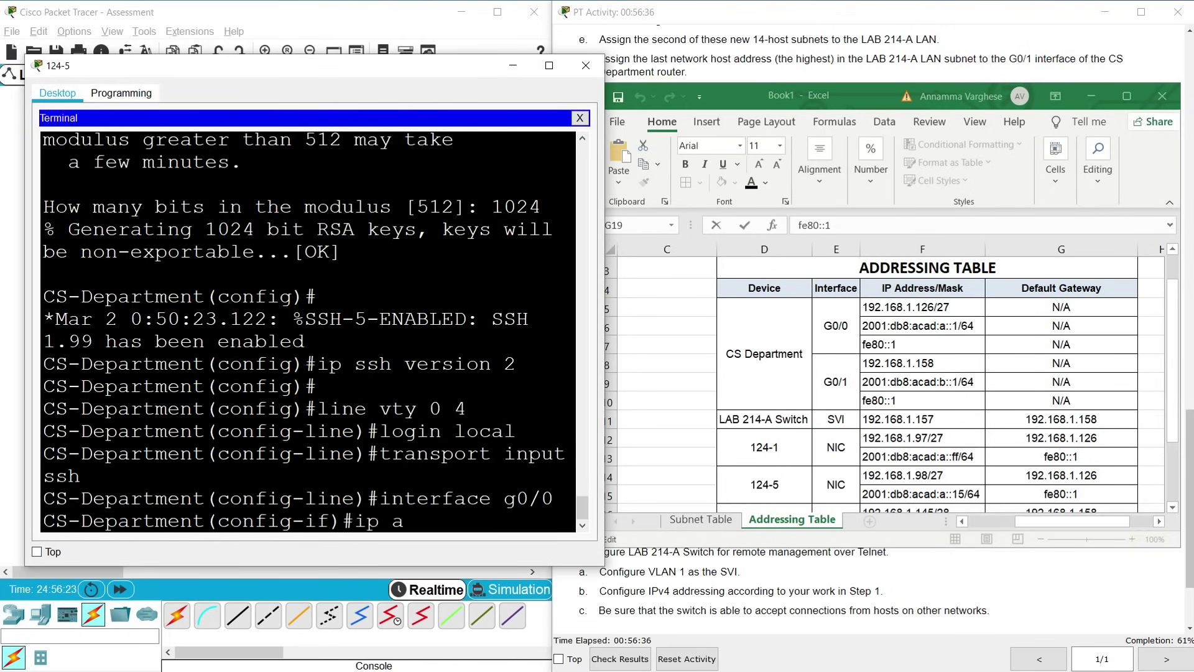
text(ddress 192.168.)
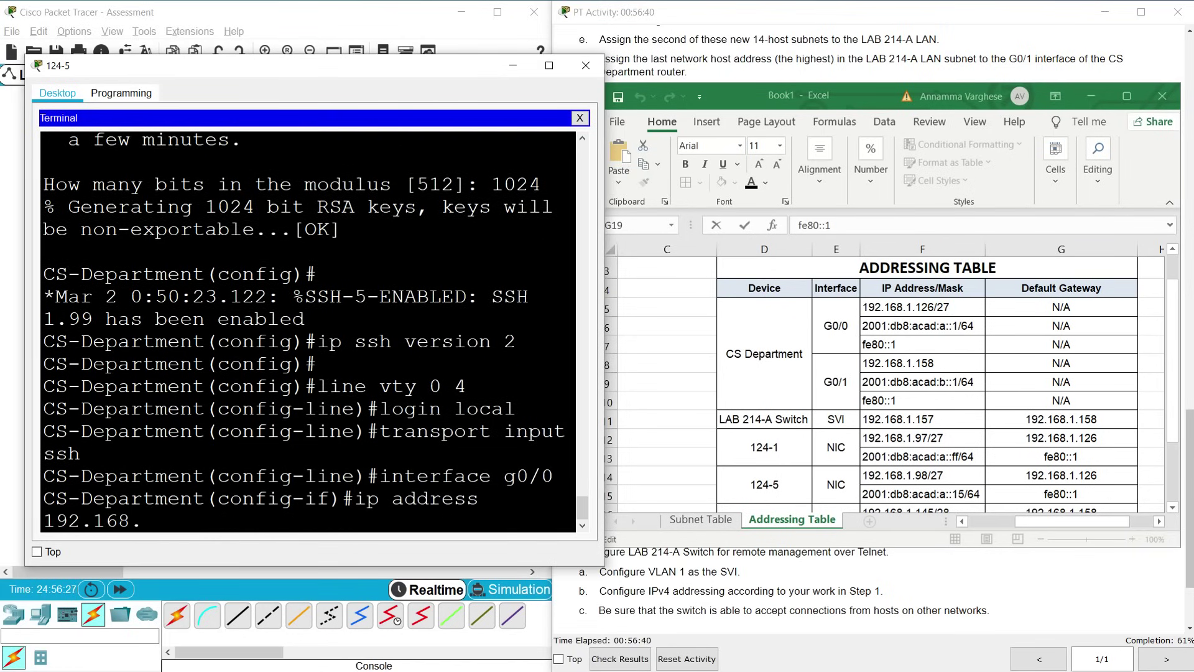
text(1.126 255.255.255.224)
key(Return)
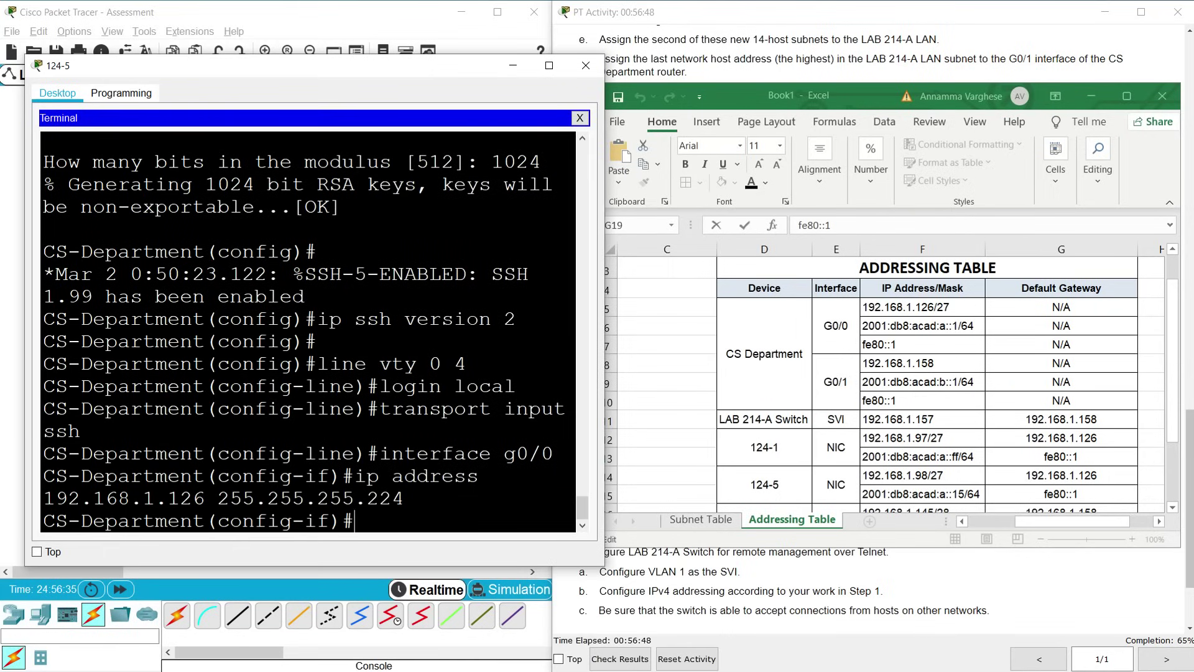
Give G0/0 the IPv6 address 2001:db8:acad:a::1/64, copied from cell F6
text(ipv6 address)
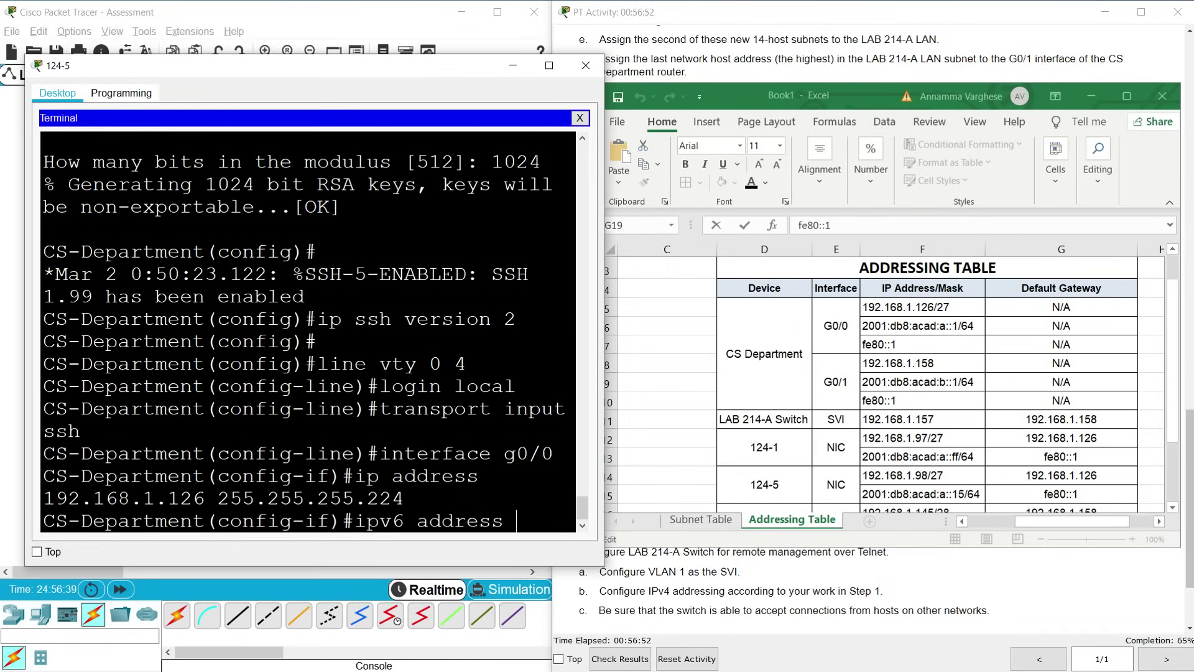
click(873, 331)
click(898, 328)
drag(910, 225, 783, 225)
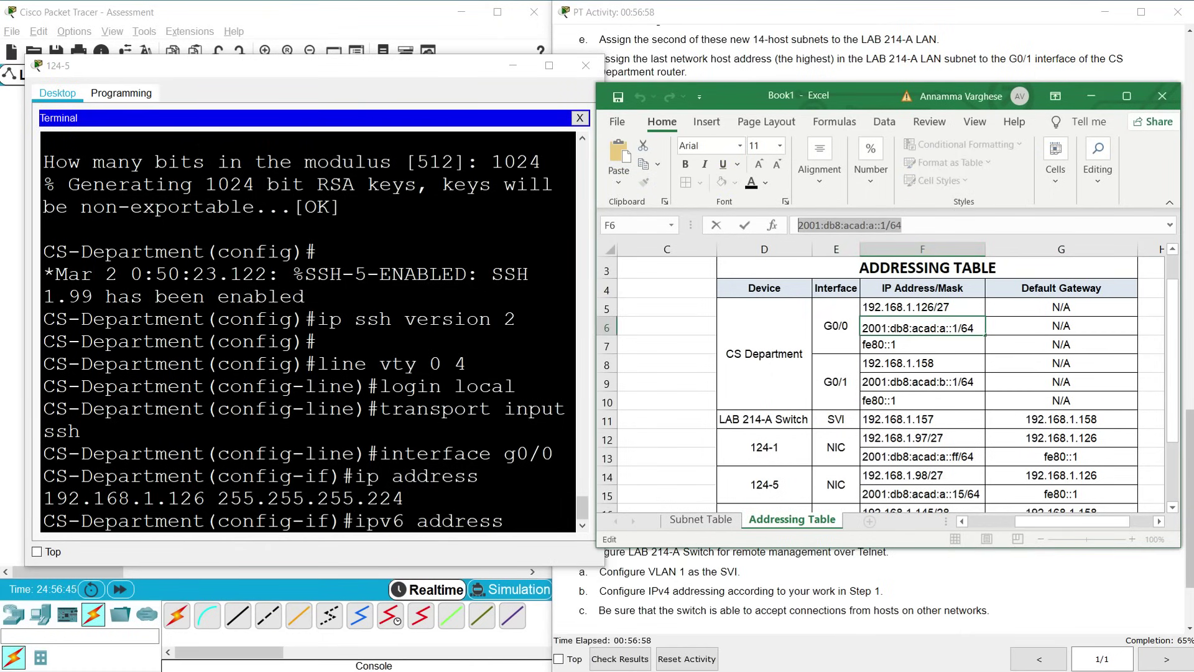
key(ctrl+c)
click(541, 550)
right_click(535, 524)
click(543, 543)
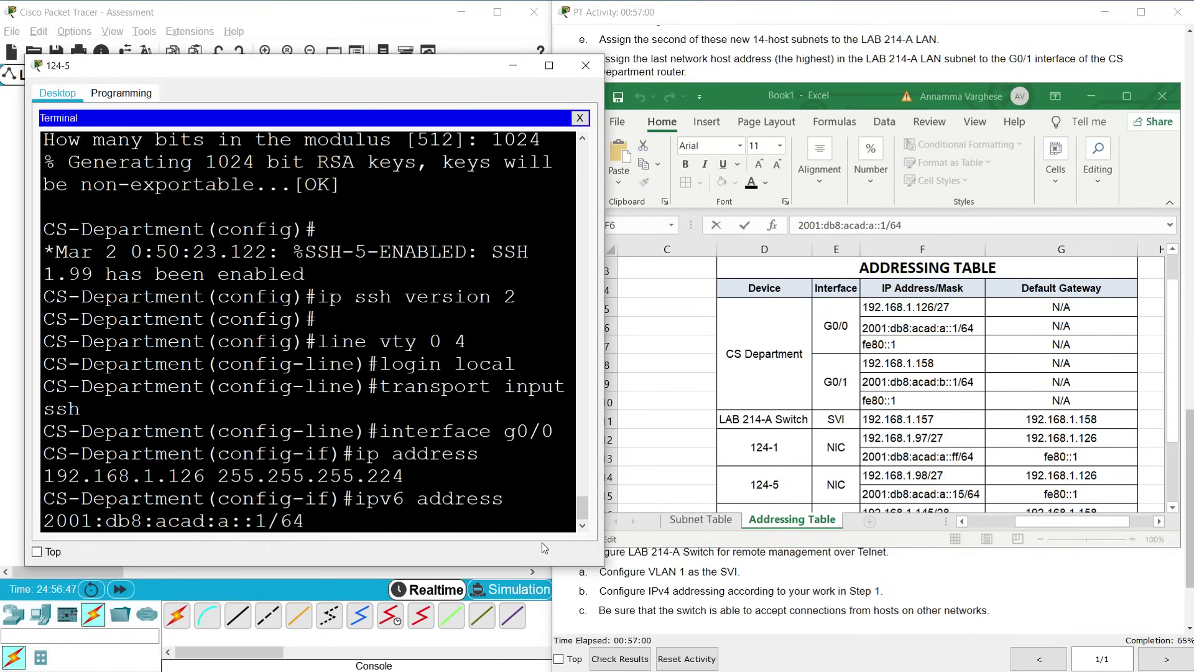
key(Return)
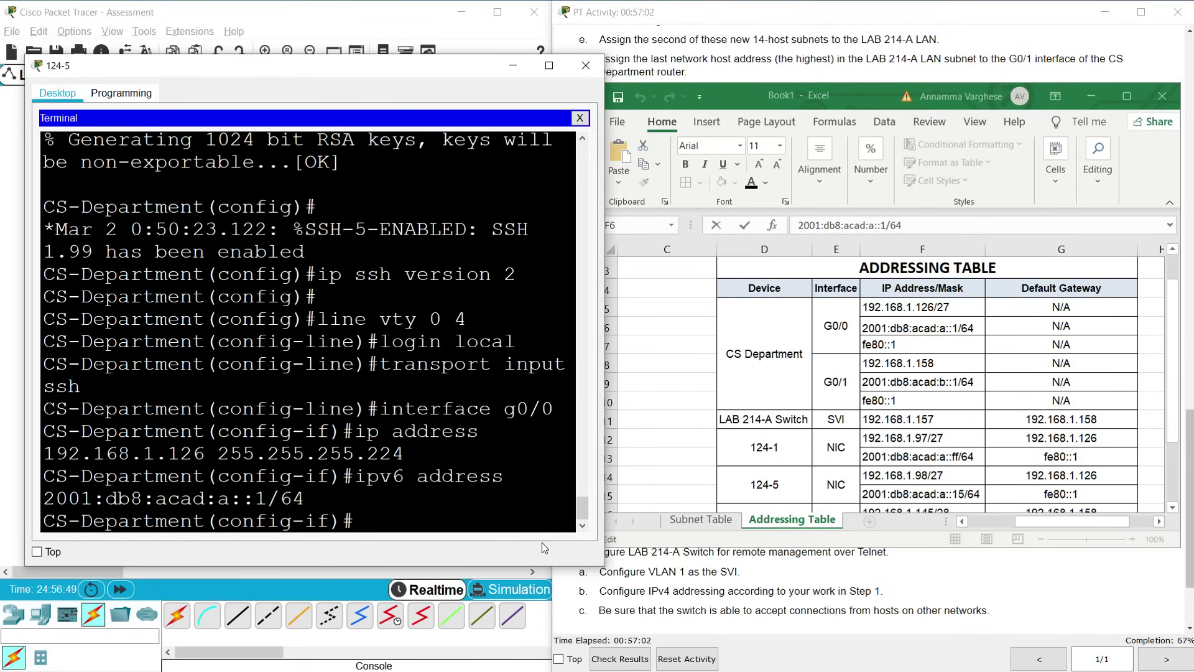
Add fe80::1 link-local to G0/0, enable it, and start its 'Connected to' description
text(ipv6 address )
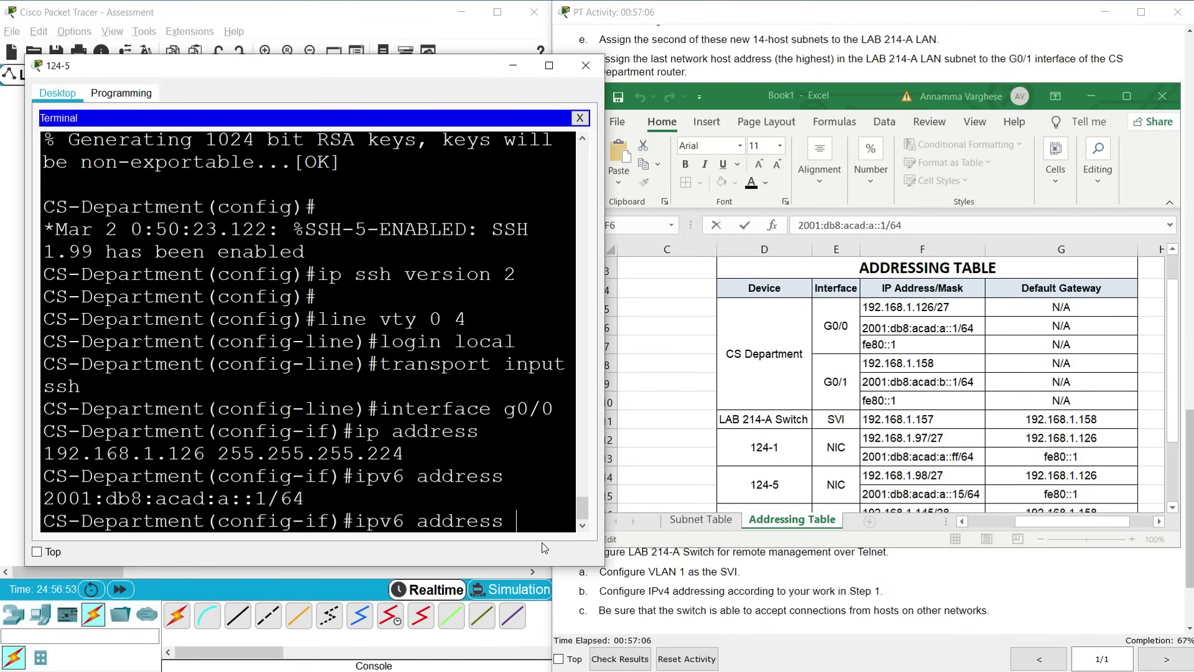
text(fe80::)
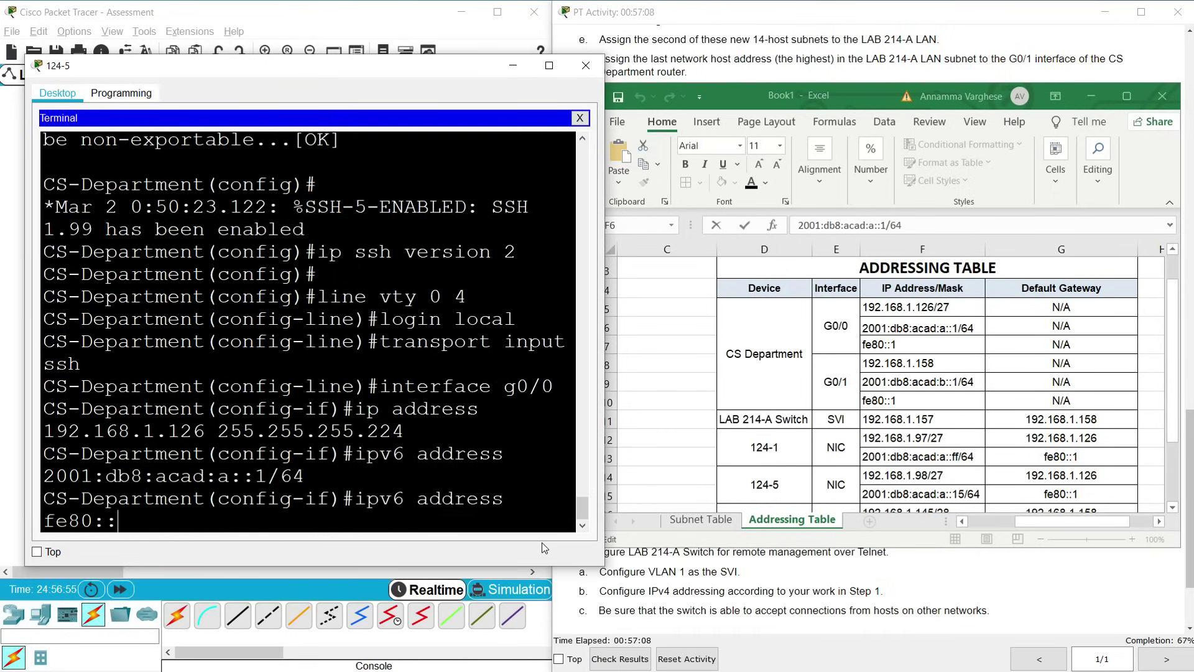
text(1 link-local)
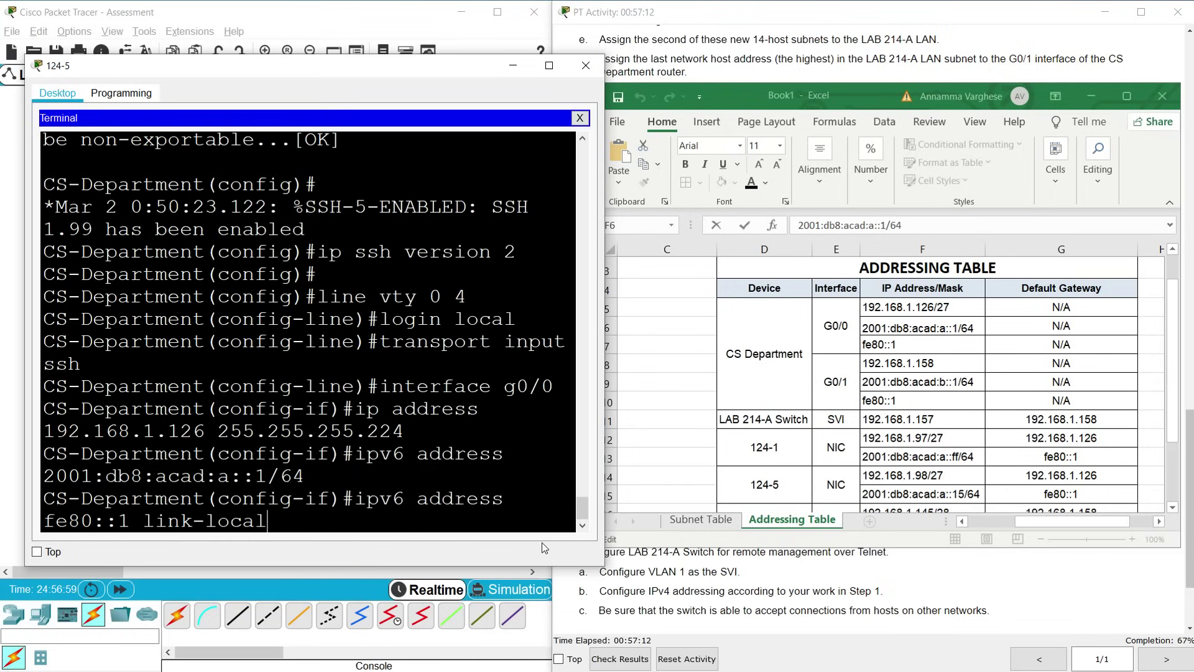
key(Return)
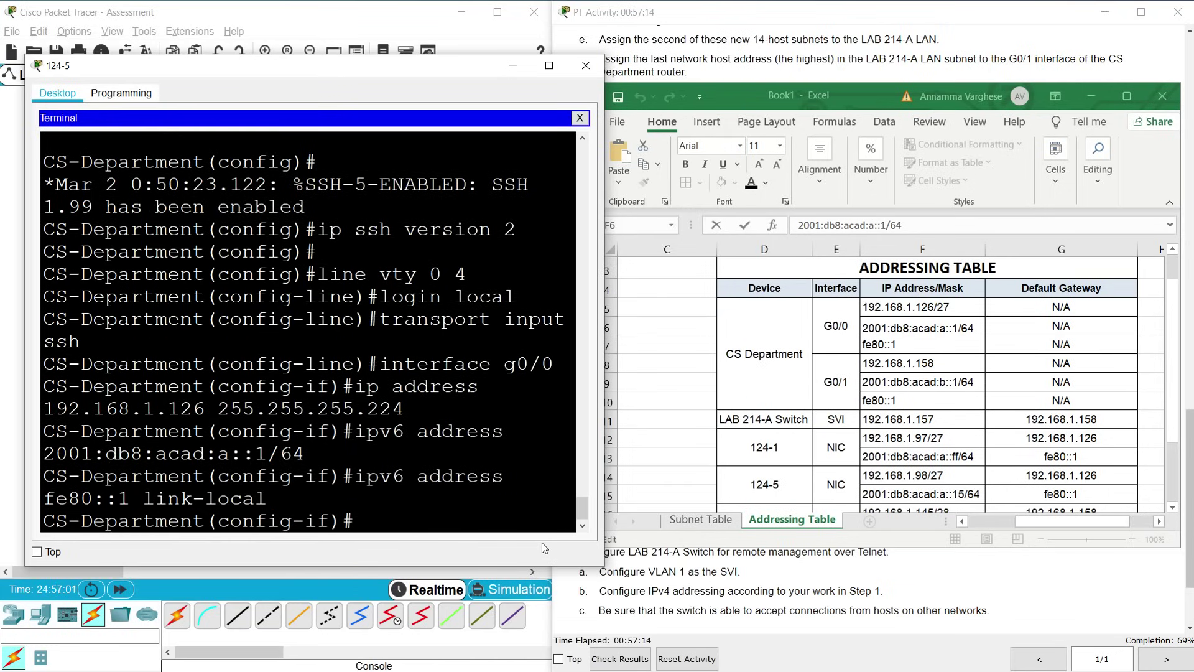
text(no shut)
key(Return)
key(Return)
key(Return)
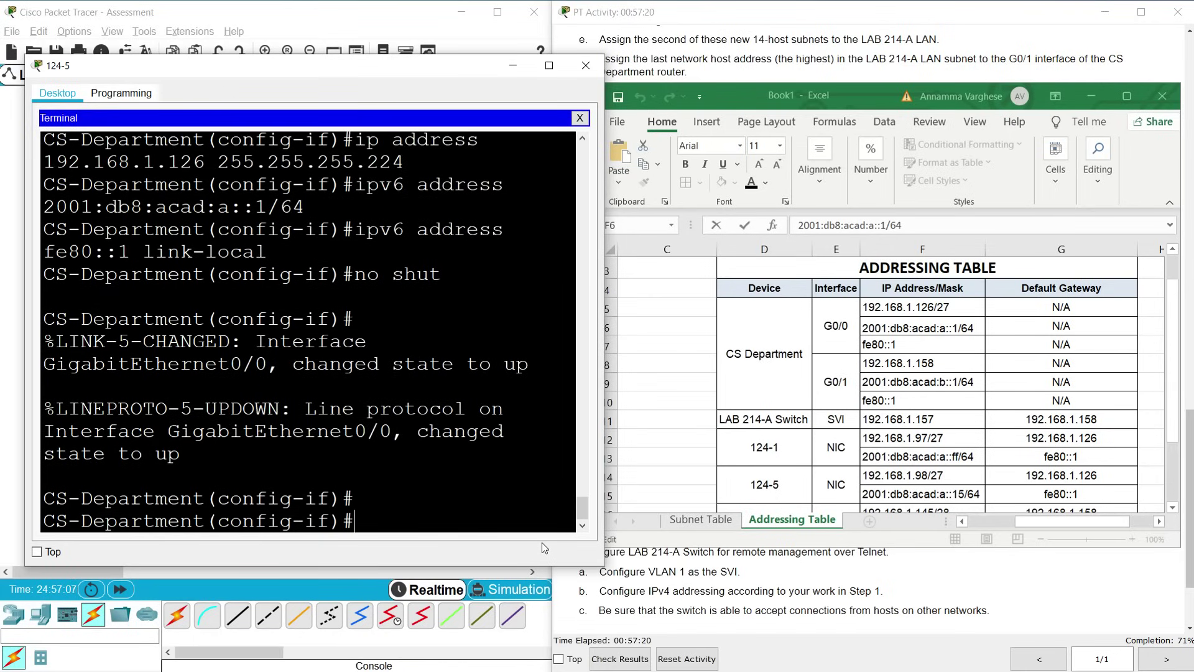
text(description)
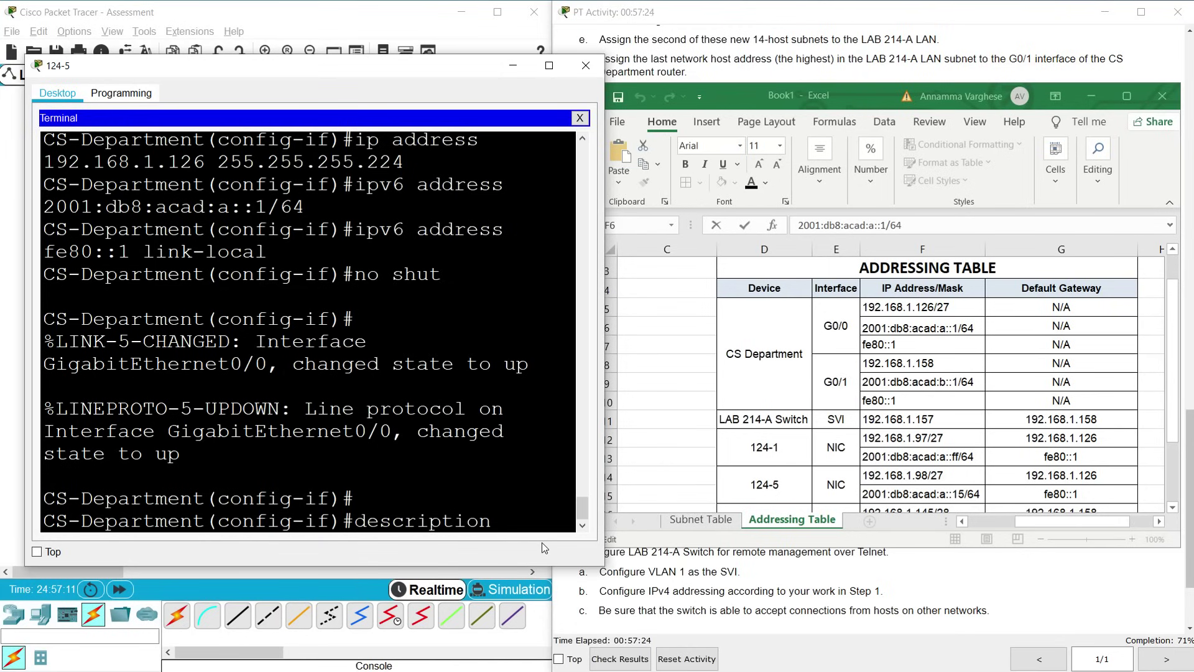
text( Connected to)
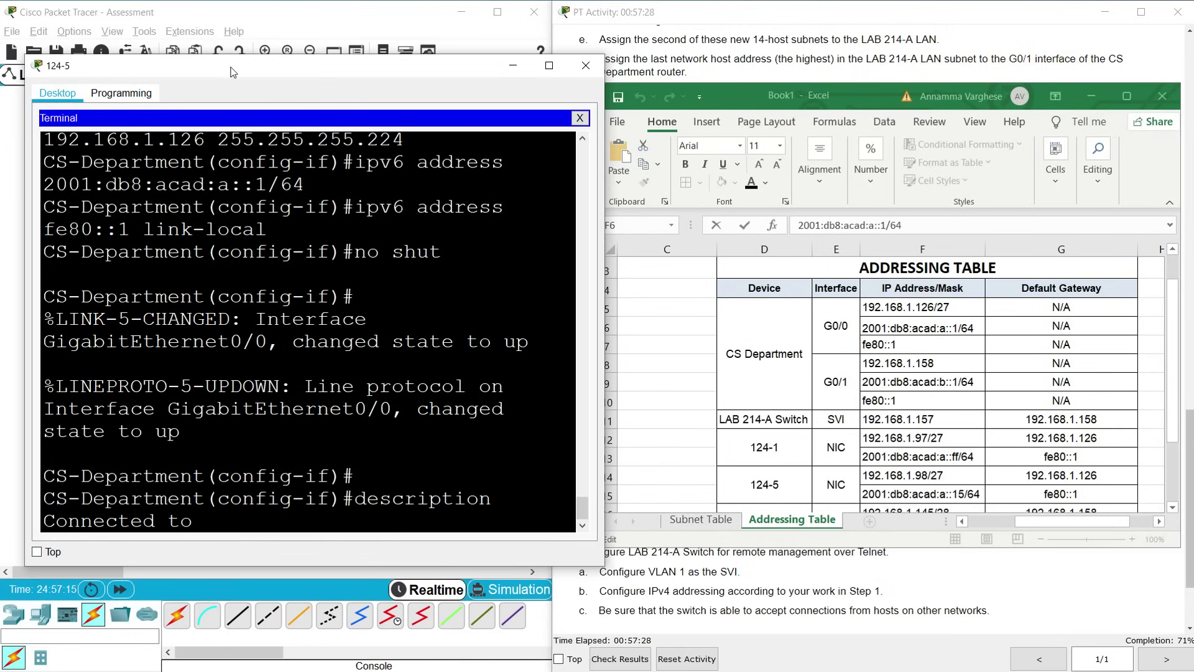
Finish G0/0's description as 'Connected to LAB 124-C Switch'
drag(245, 66, 584, 81)
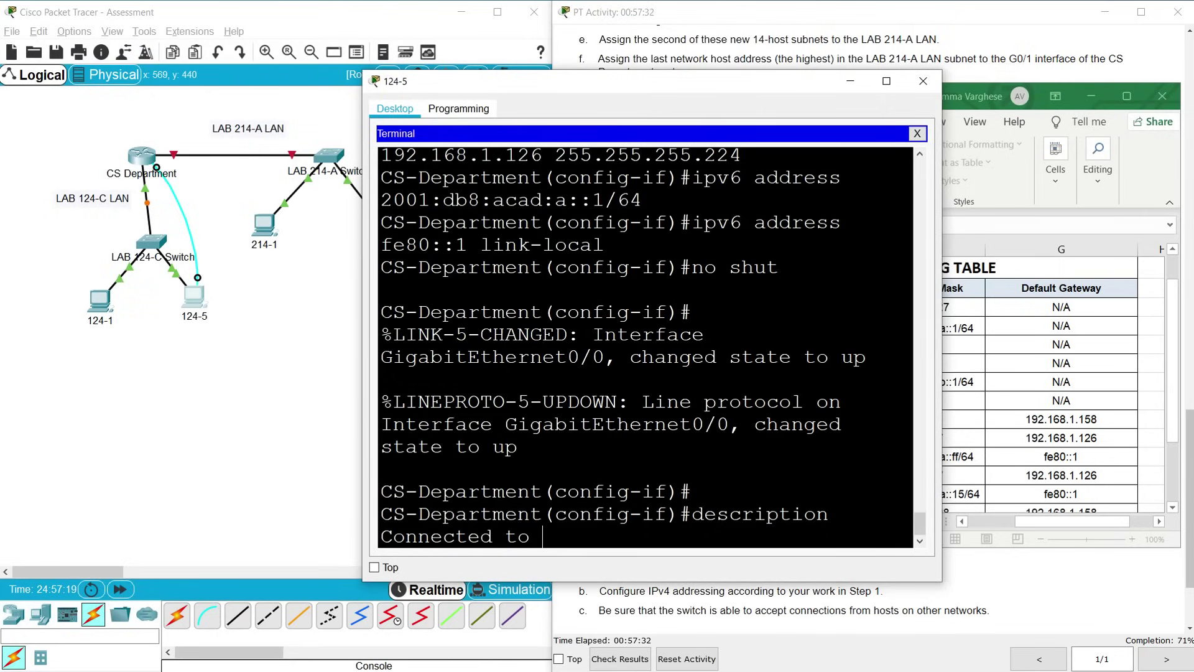
text(LAB 124-C Switch)
key(Return)
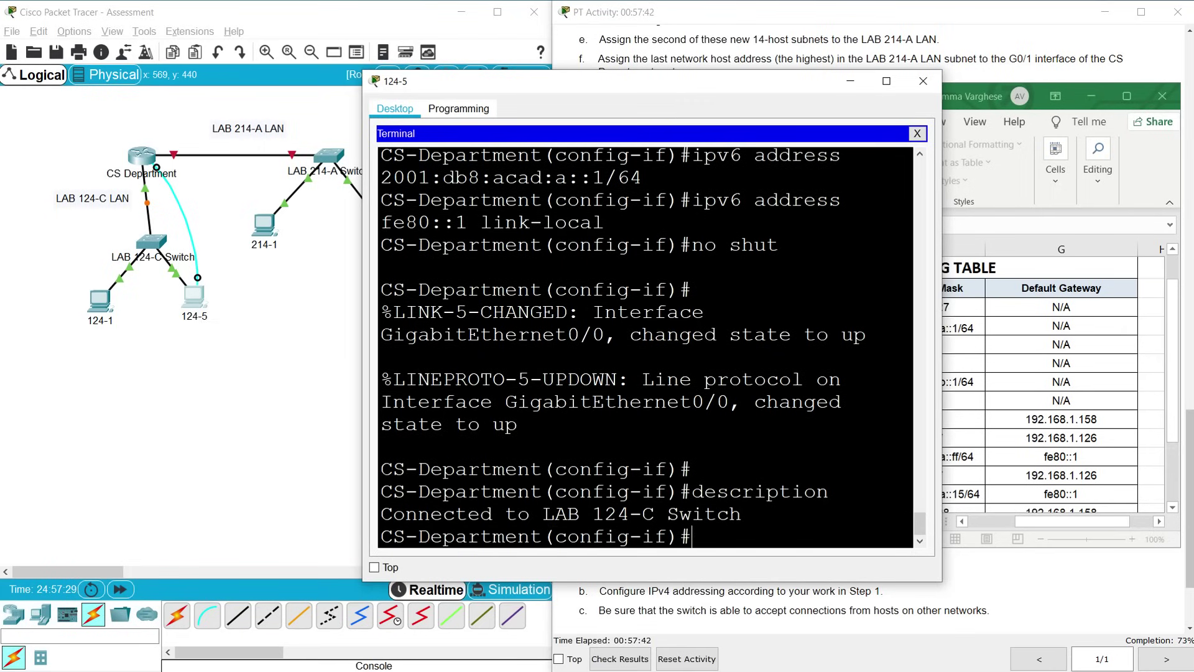
Configure interface G0/1 with 192.168.1.158 255.255.255.240
drag(625, 80, 326, 72)
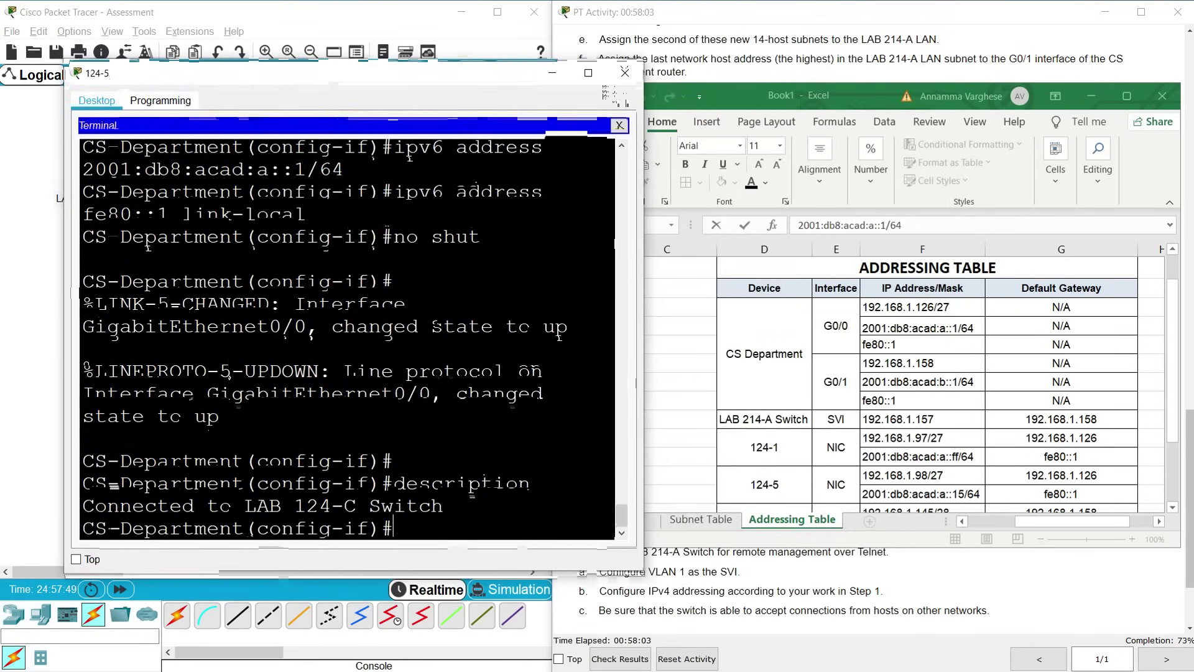
text(interface g0/1)
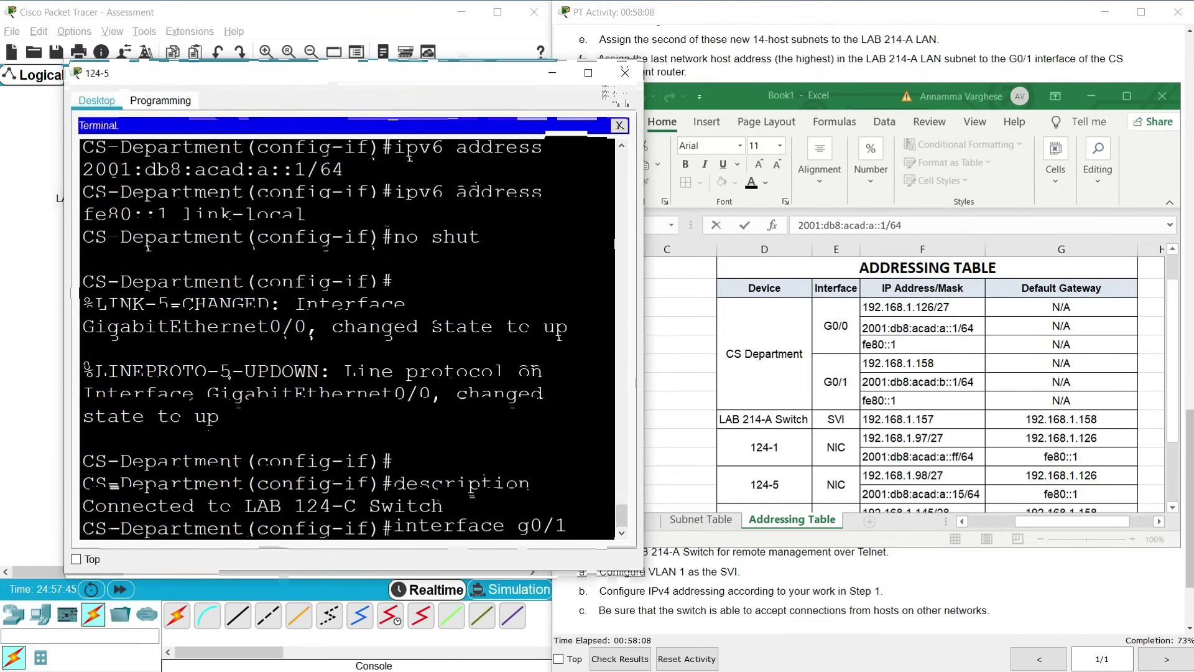
key(Return)
text(ip address )
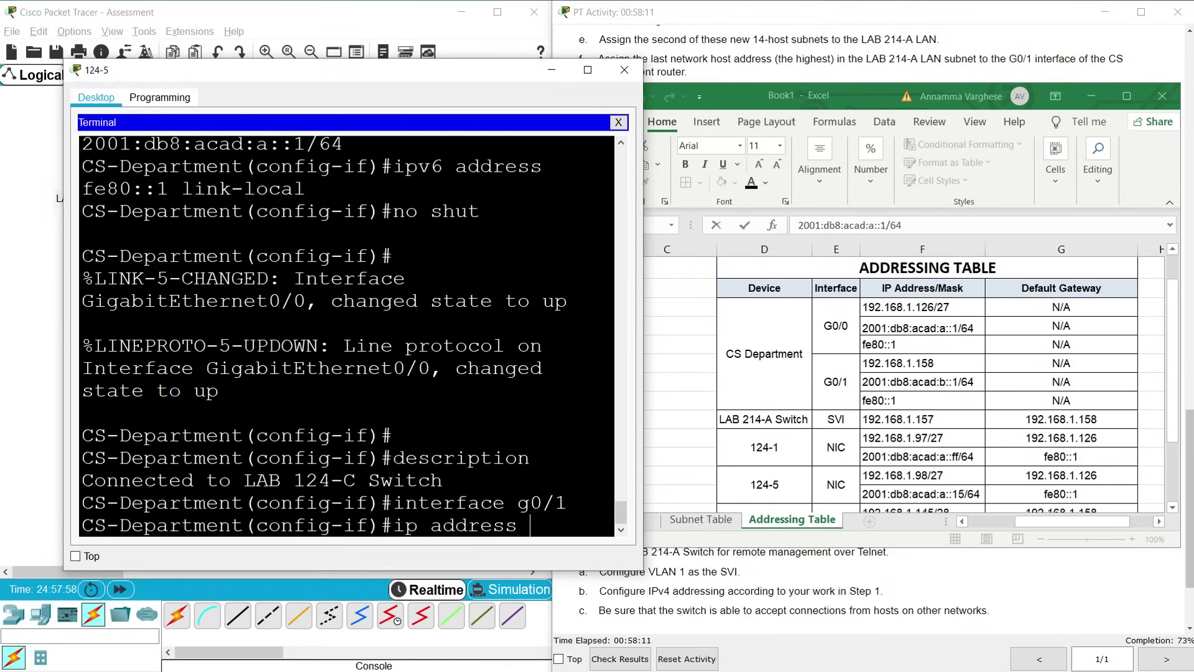
text(192.168.)
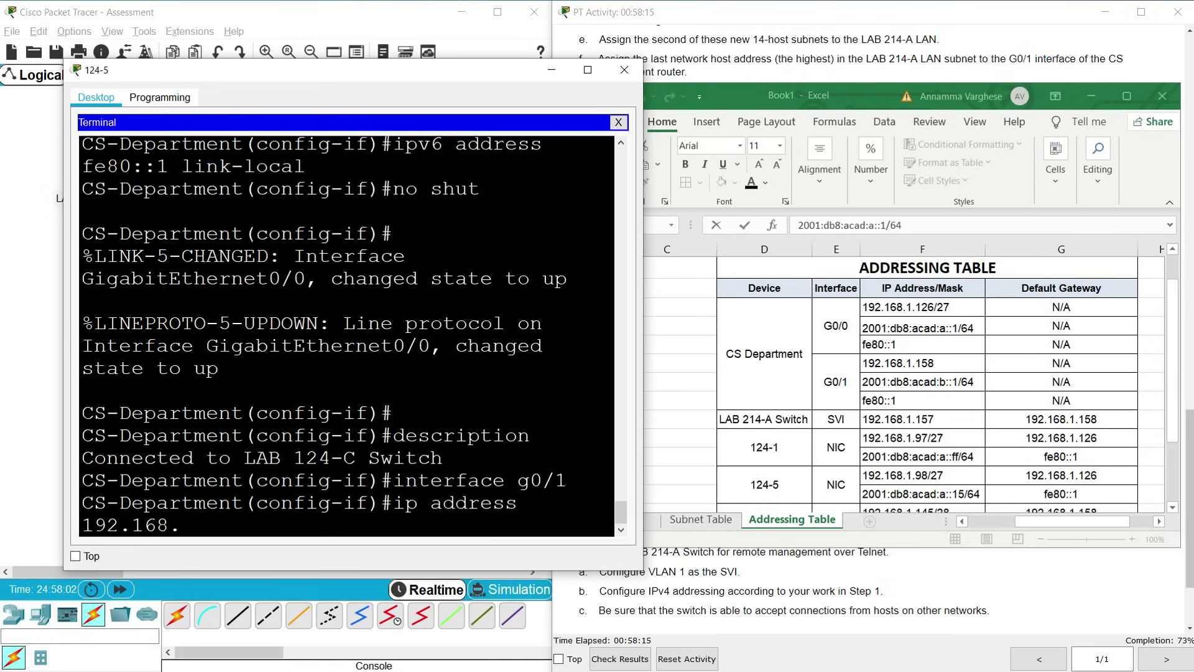
text(1.158 255.255.255.240)
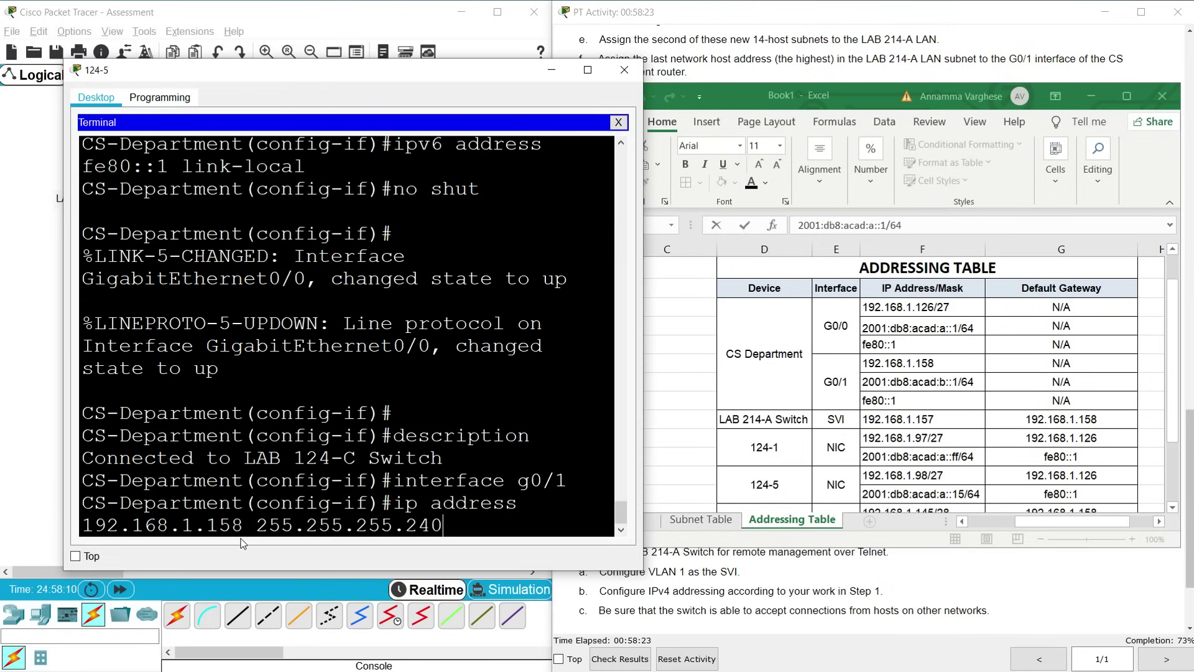
key(Return)
Give G0/1 the IPv6 address 2001:db8:acad:b::1/64, copied from cell F9
text(ip)
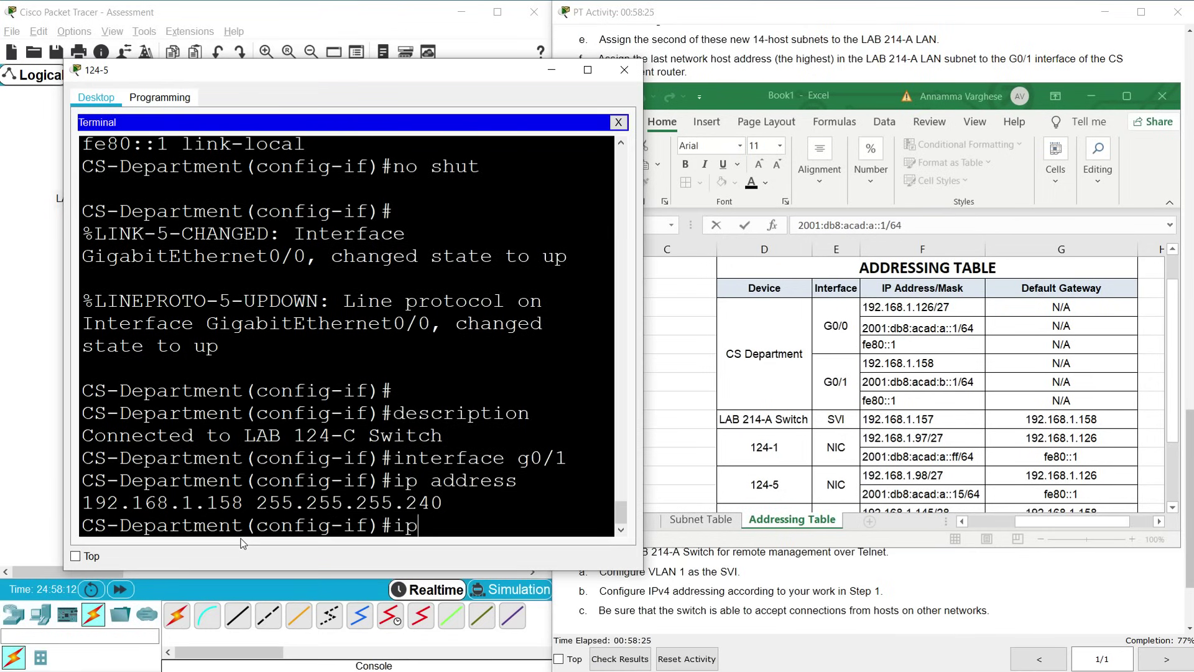
text(v6 address)
click(883, 382)
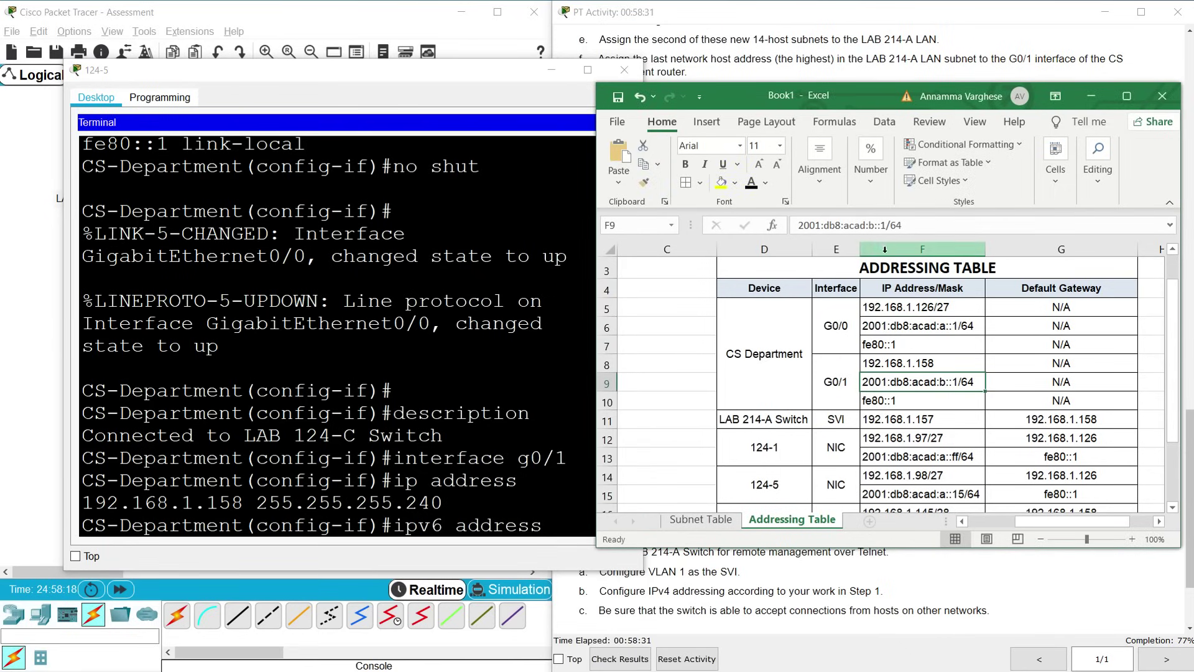
click(886, 225)
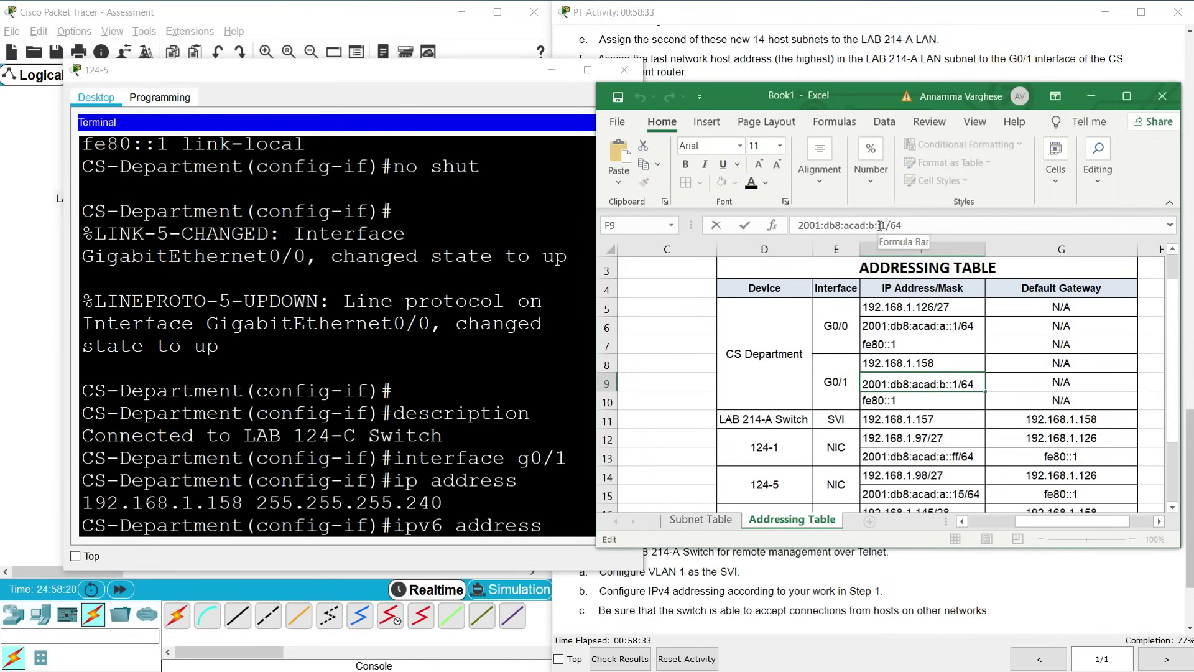
drag(911, 225, 797, 224)
key(ctrl+c)
click(567, 524)
right_click(567, 524)
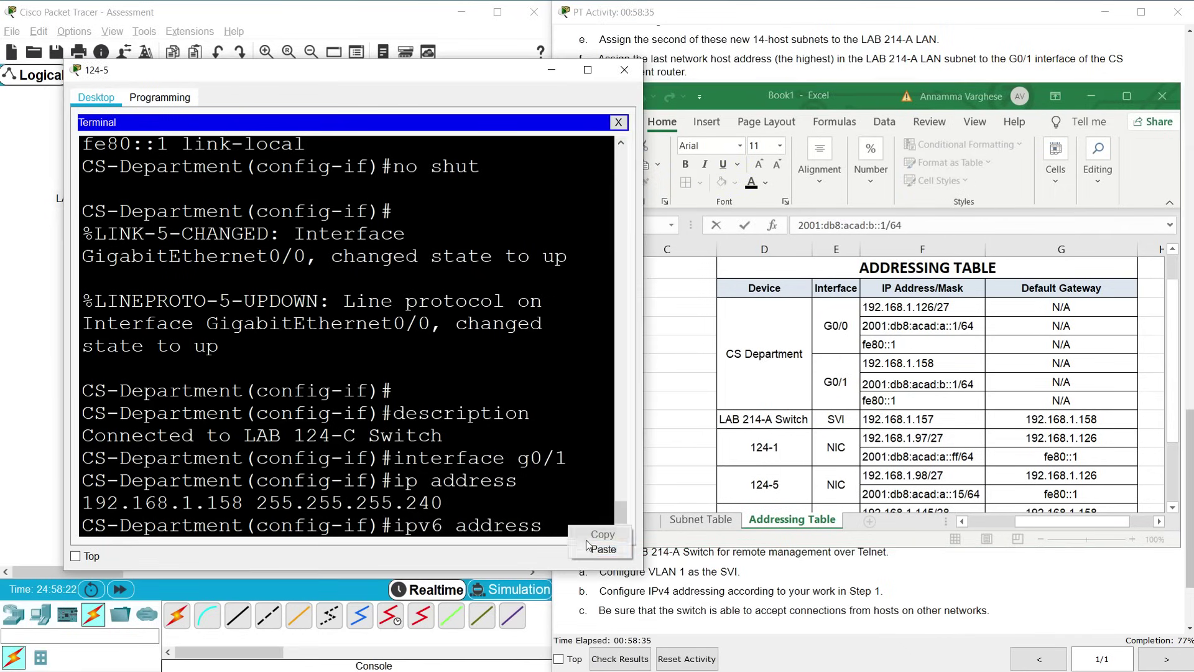
click(590, 552)
key(Return)
Add fe80::1 link-local to G0/1 and type description 'Connected to LAB 214-A Switch'
text(ipv6 address fe80::1 link)
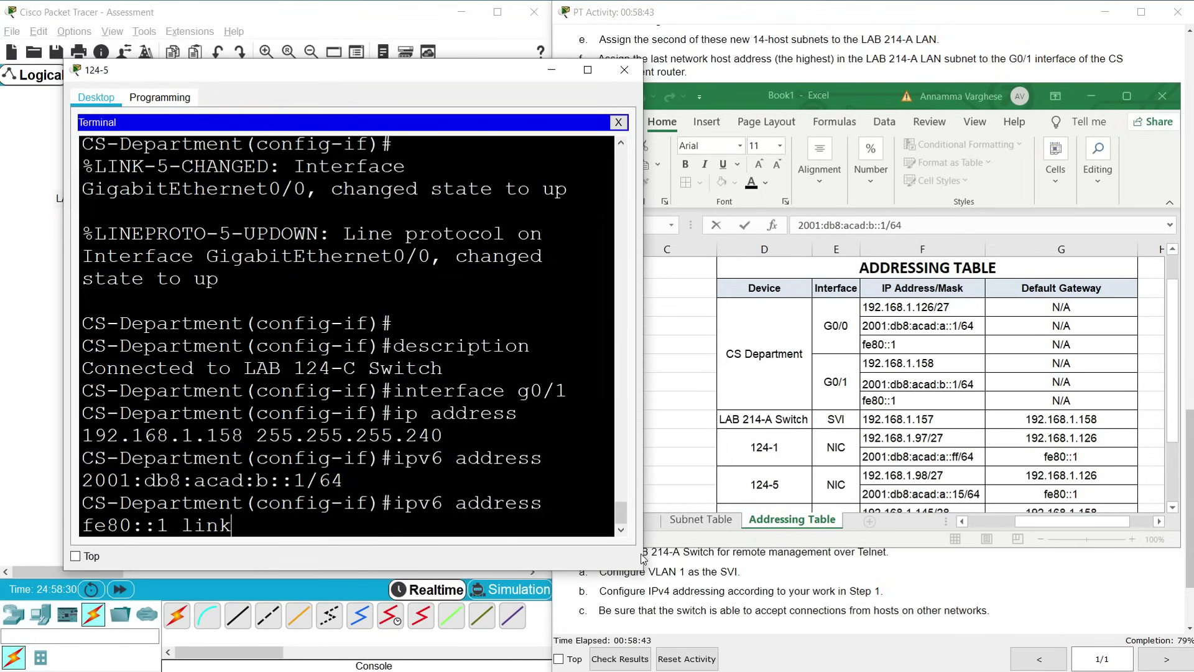
text(-local)
key(Return)
text(desc)
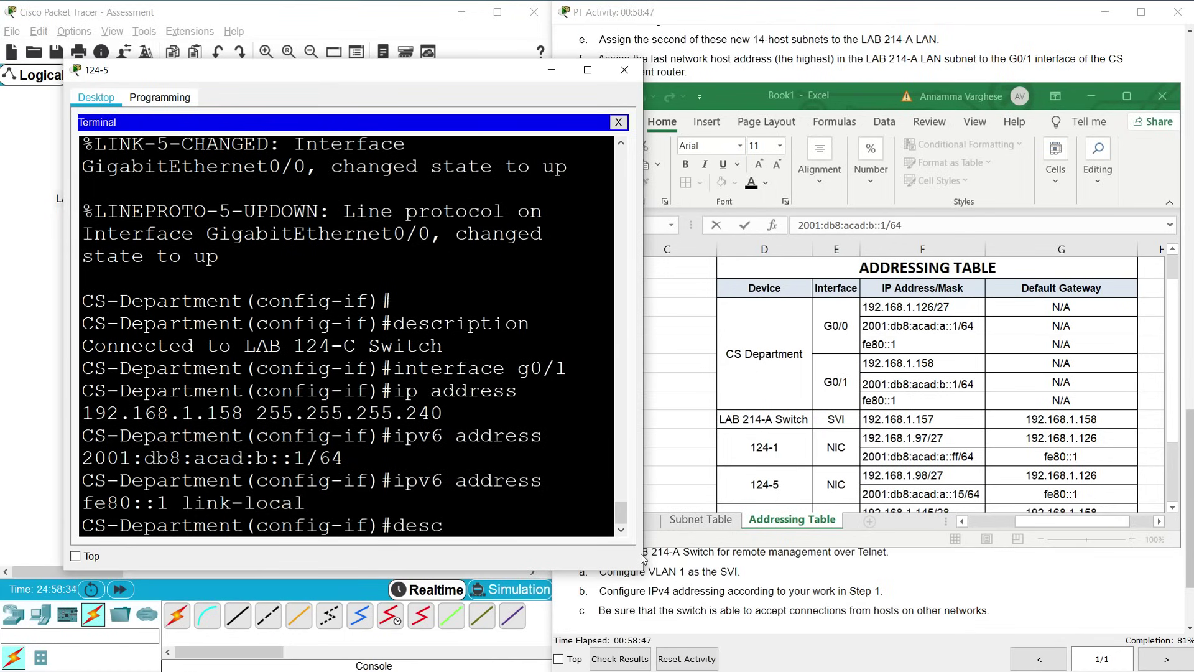
text(ription)
drag(319, 87, 722, 100)
text(Conne)
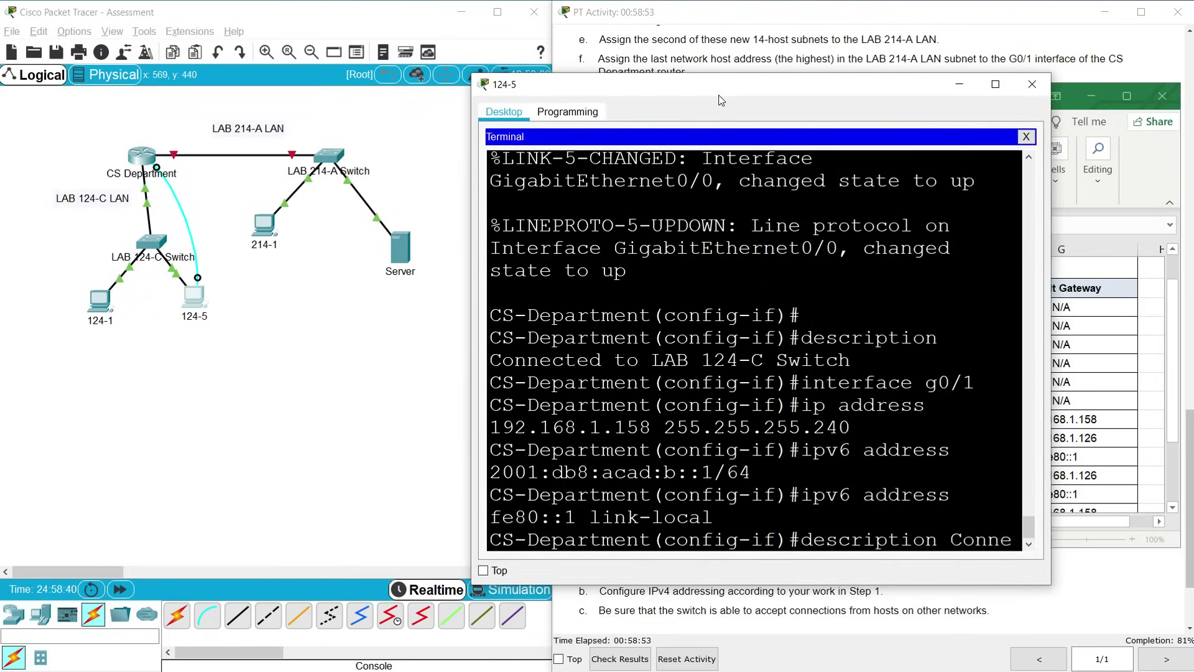
text(cted to LAB 214-A Switch)
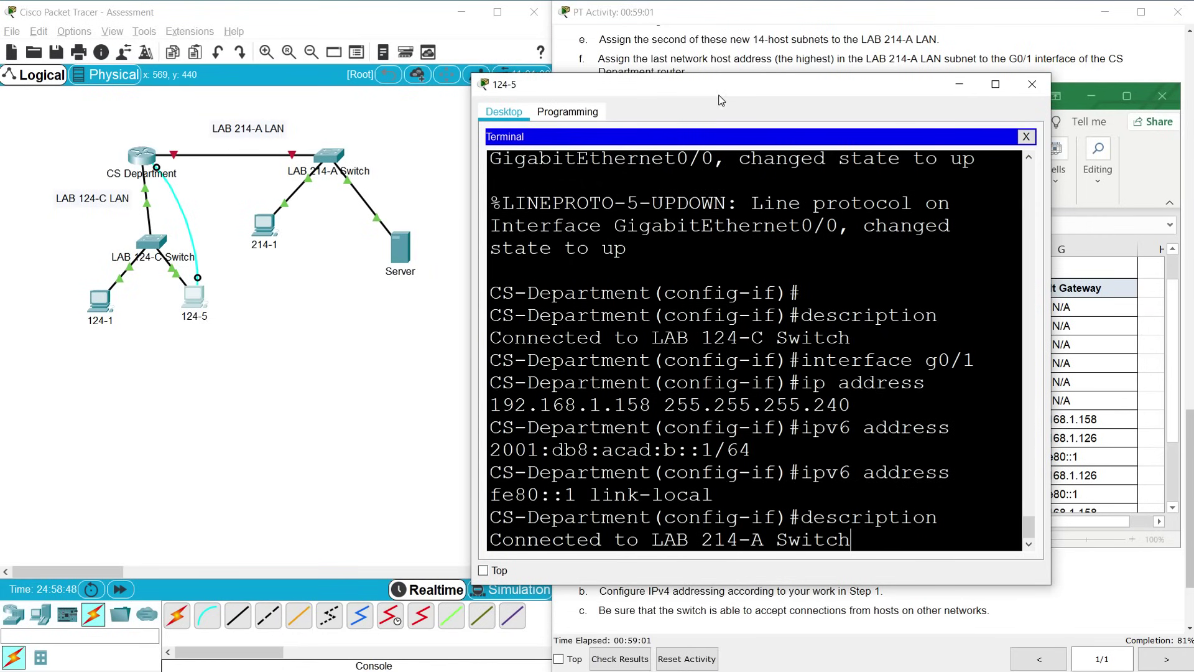
Apply the LAB 214-A Switch description to G0/1 and enable it with no shutdown
key(Return)
text(no)
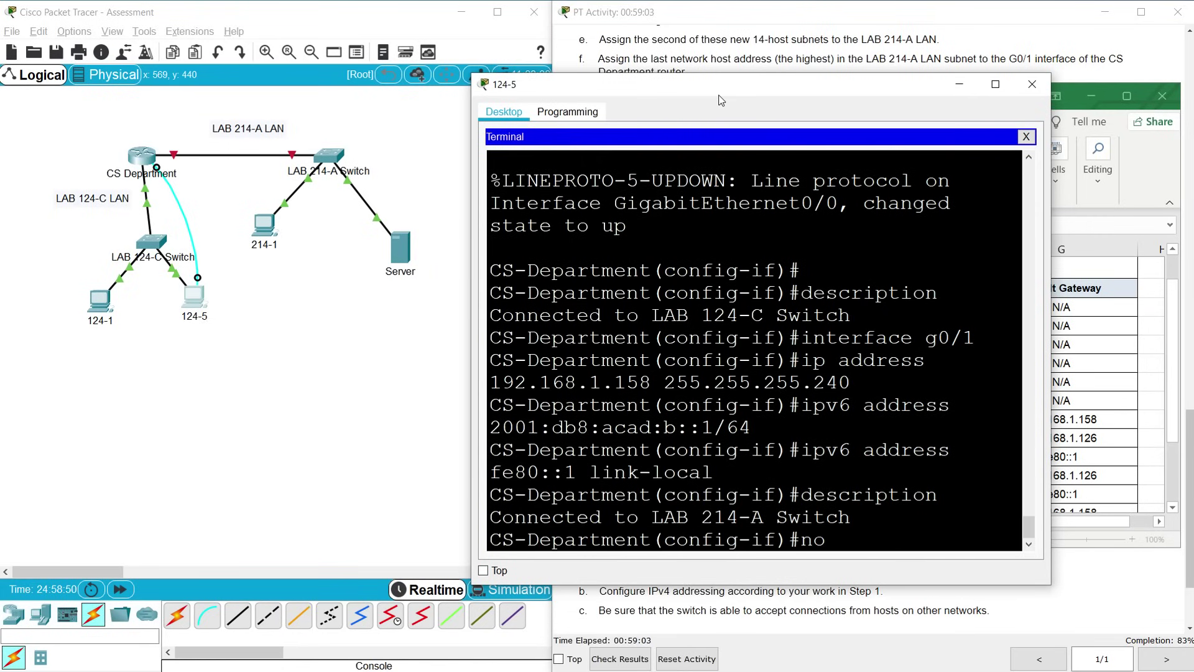
text( shutdown)
key(Return)
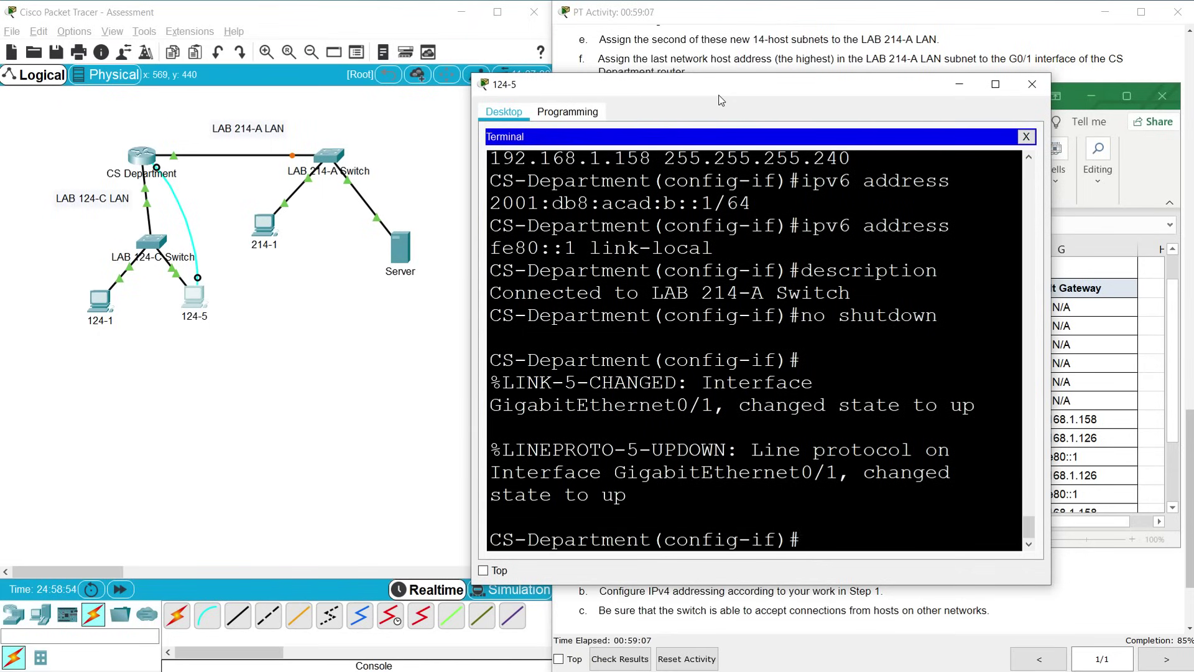
drag(753, 87, 302, 57)
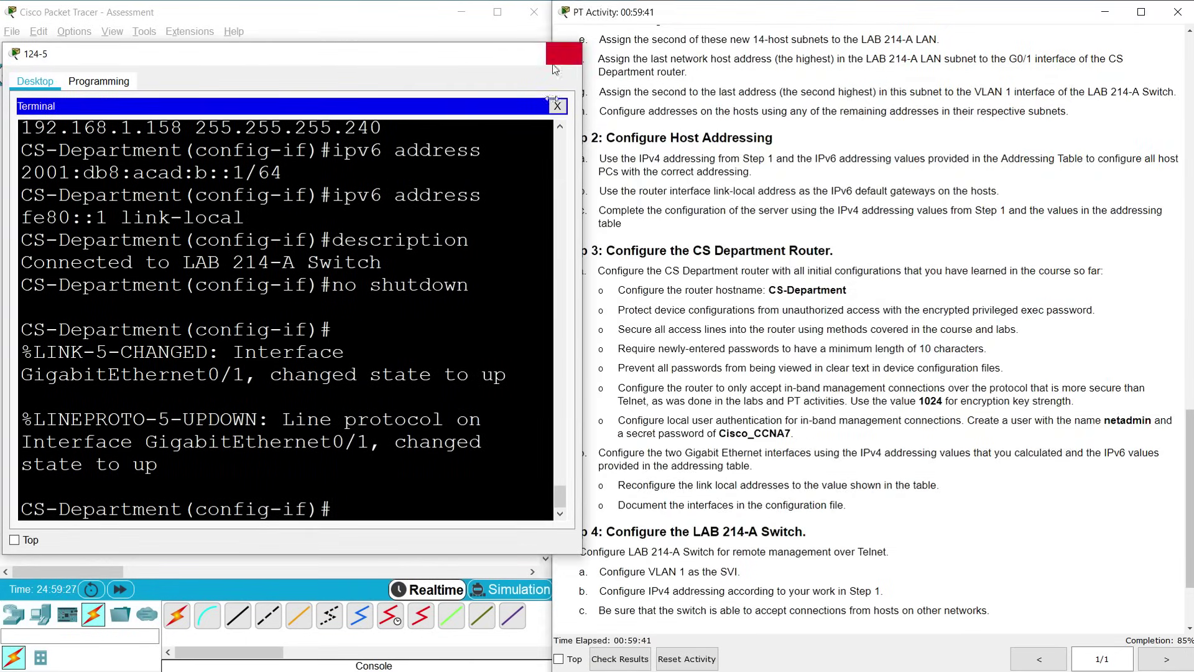
Close PC 124-5's terminal and scroll through the PT Activity instructions
click(556, 62)
scroll(1191, 547, down, 2)
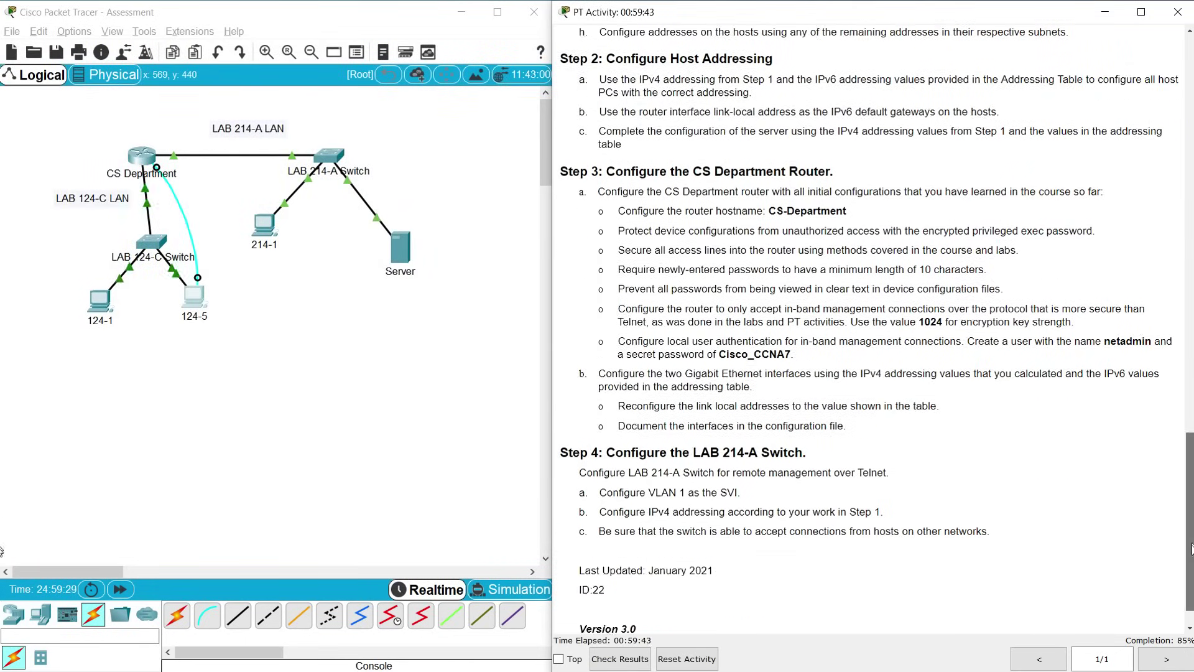
scroll(1191, 550, down, 1)
scroll(1191, 555, up, 2)
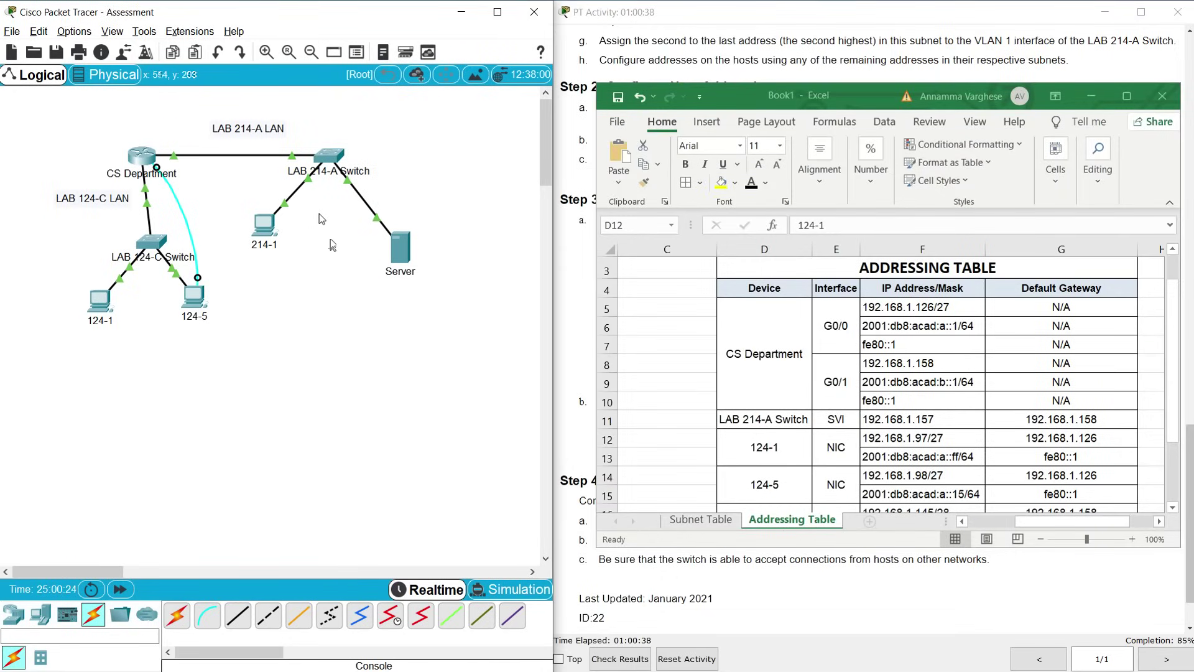
Cable the LAB 214-A Switch Console port to PC 214-1's RS 232 port
click(329, 159)
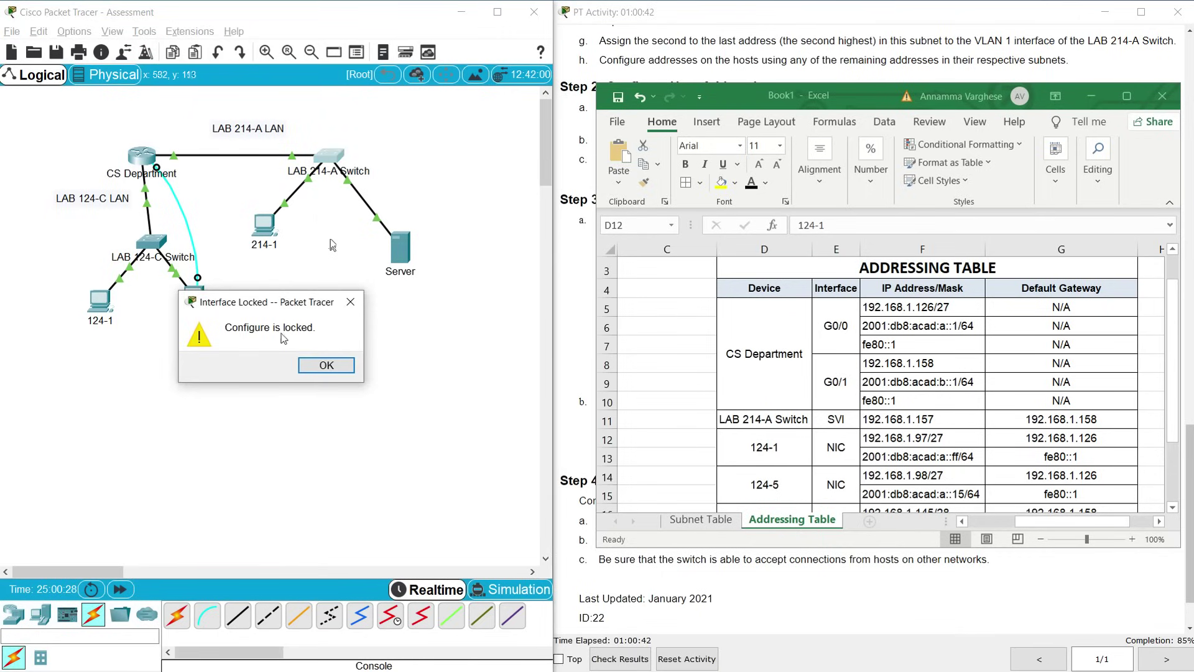
click(312, 365)
click(209, 618)
click(336, 158)
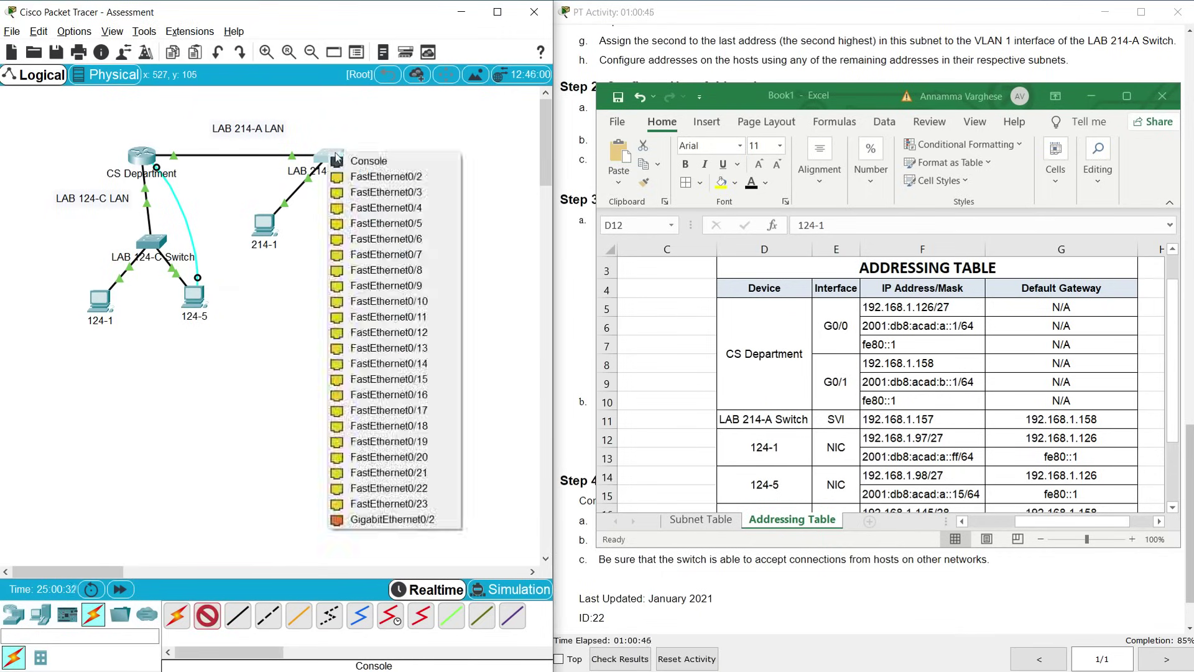
click(354, 160)
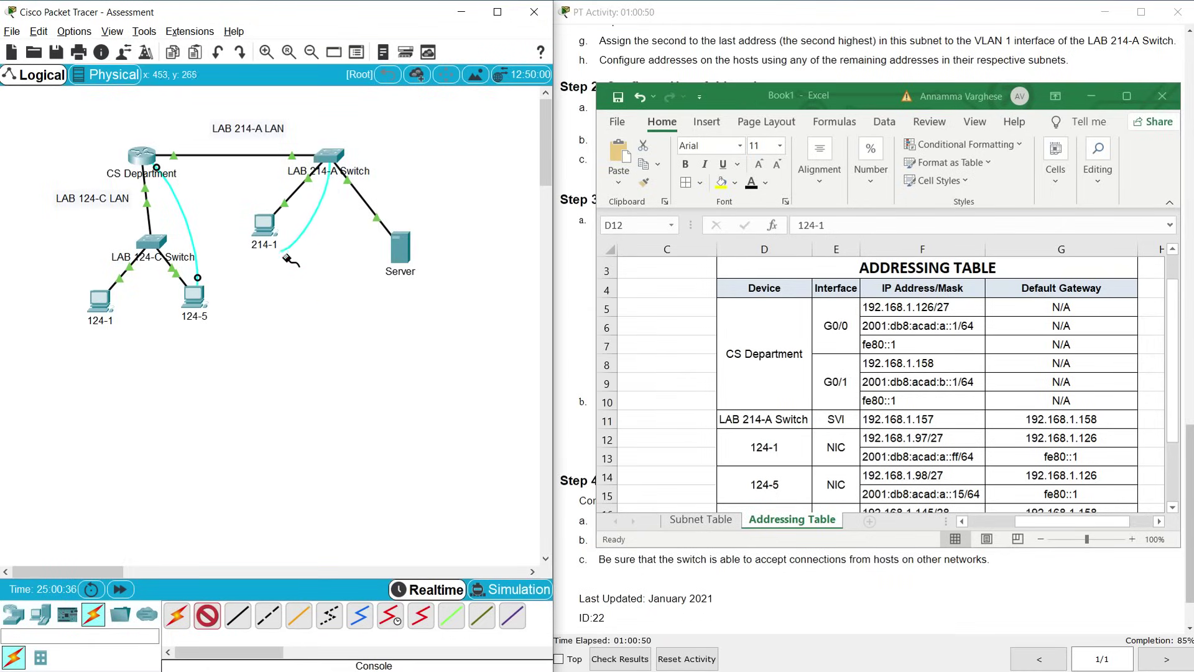
click(265, 225)
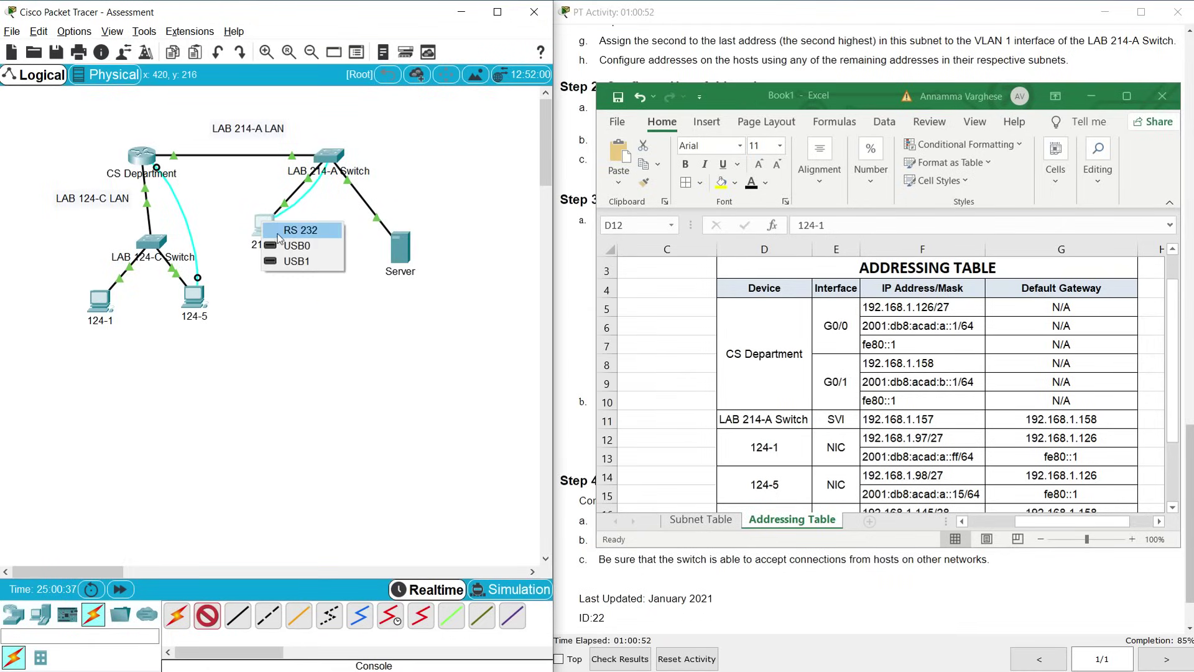
click(293, 230)
Open PC 214-1's console Terminal with default settings and widen the window
click(264, 225)
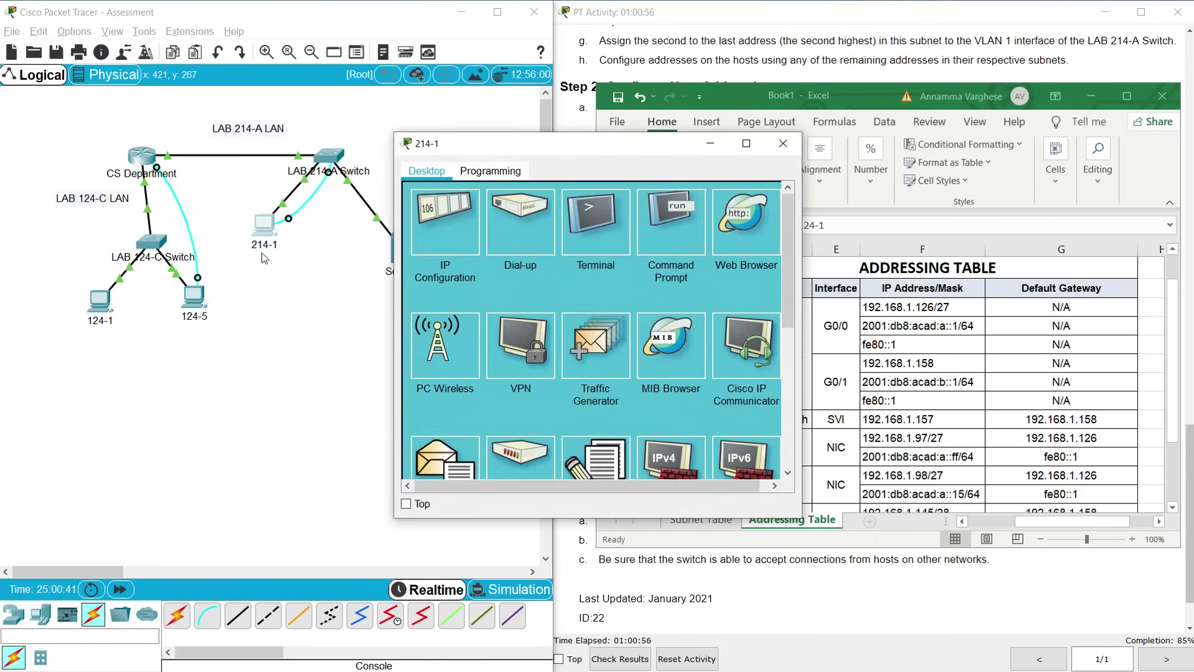
click(587, 238)
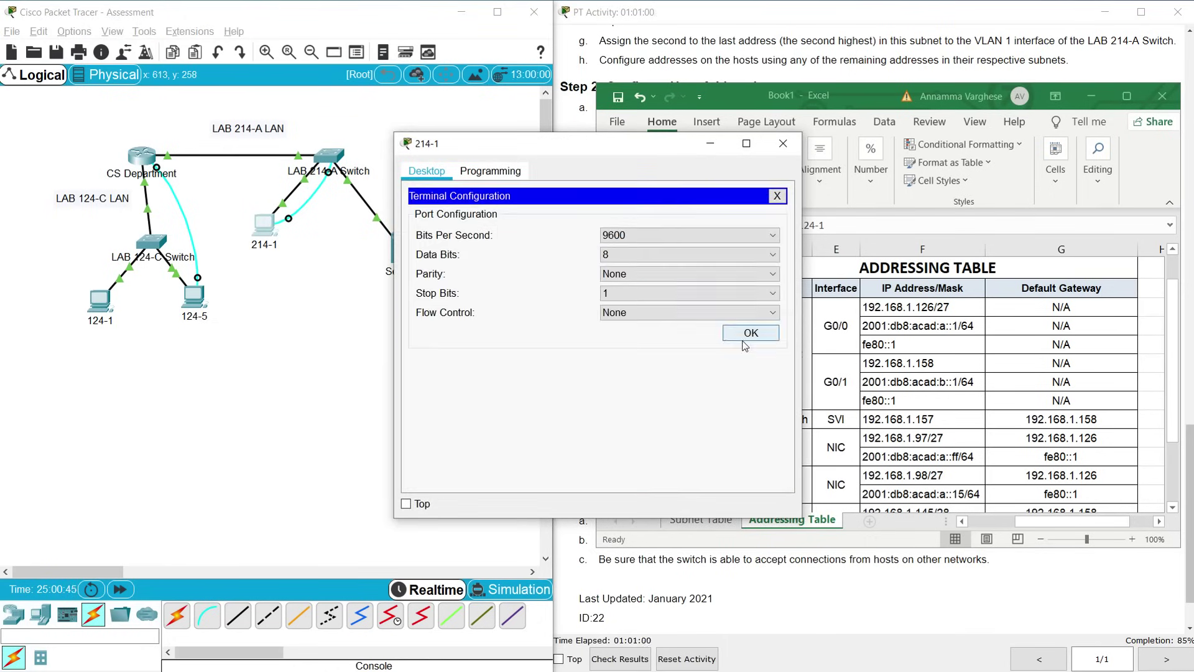
click(745, 338)
drag(492, 145, 160, 127)
drag(471, 304, 550, 305)
Enter privileged and global configuration mode, then interface VLAN 1 on the switch
key(Return)
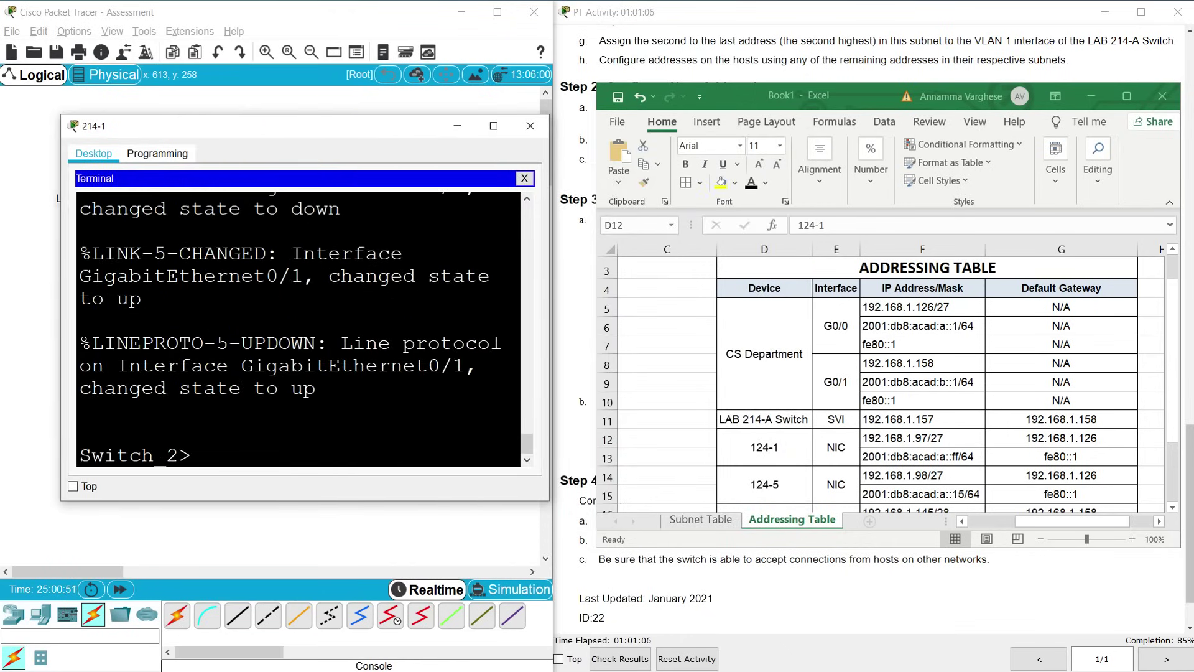
text(enable)
key(Return)
text(conf )
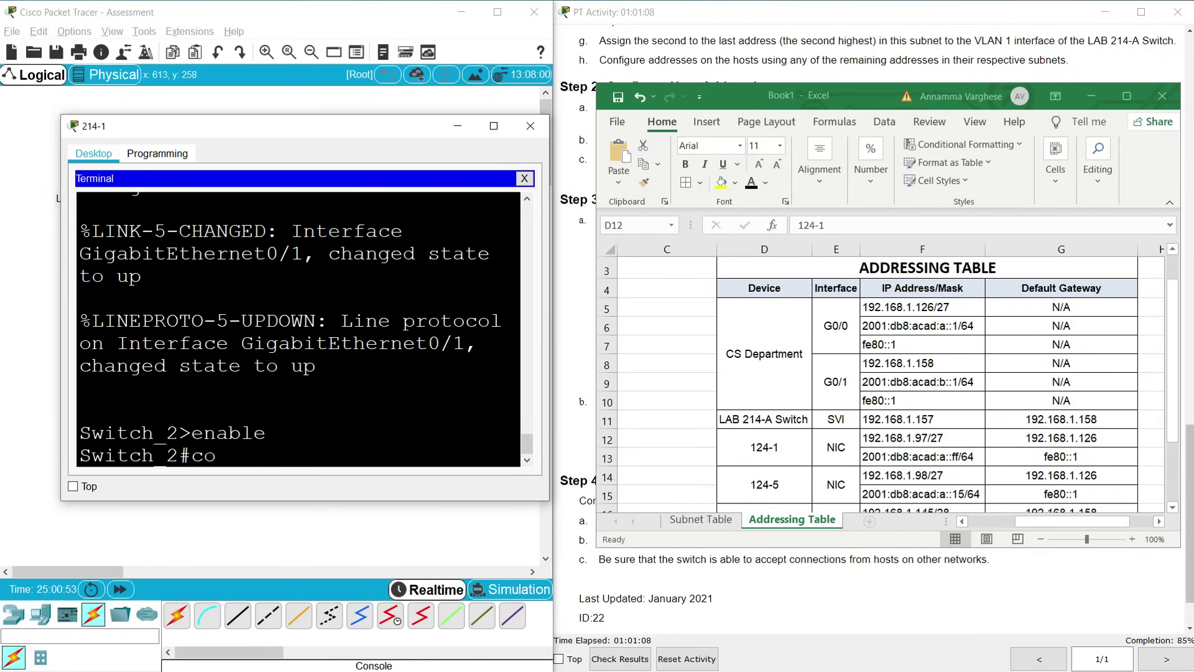
text(t)
key(Return)
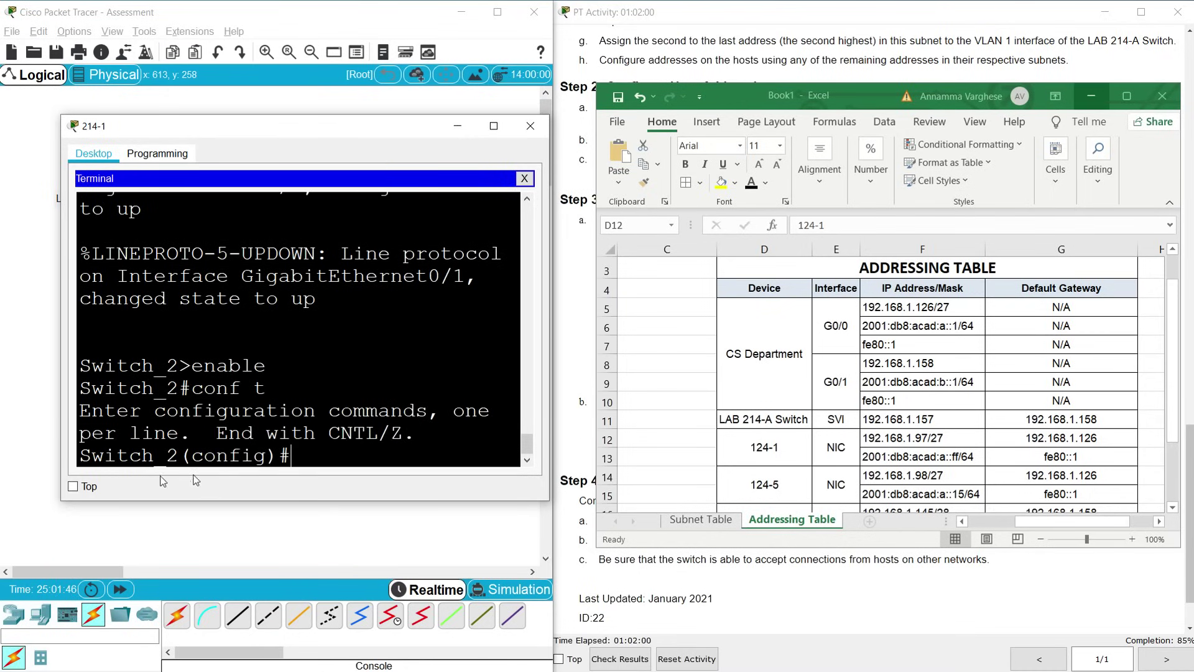
text(interface vlan)
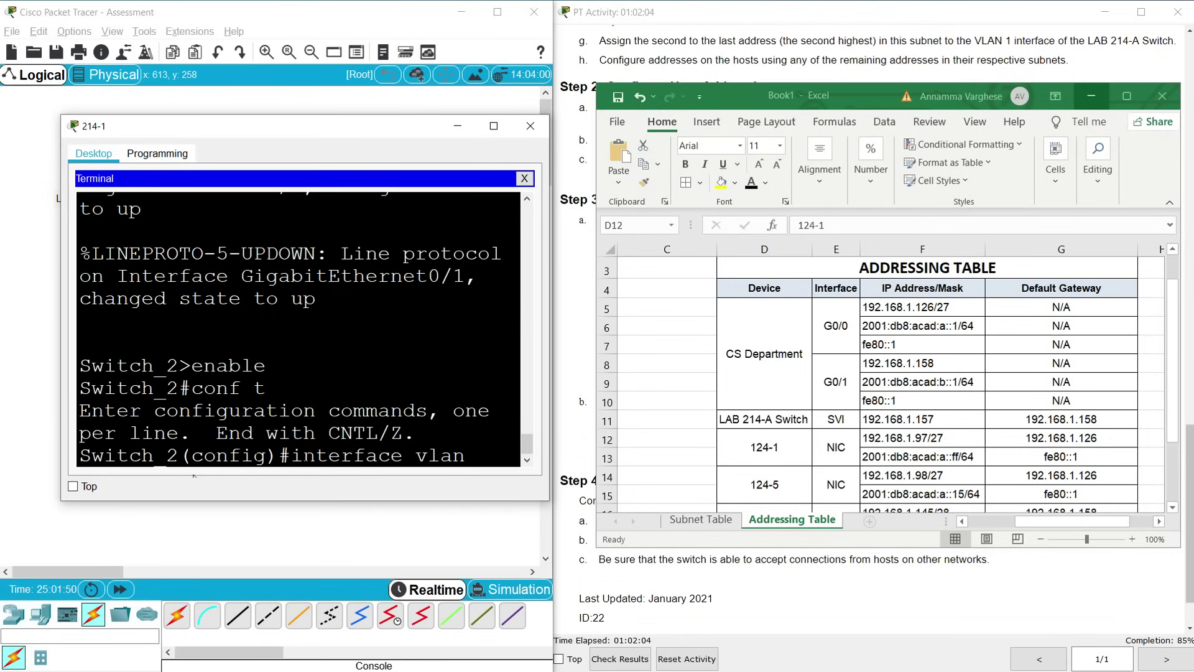
text( 1)
key(Return)
Paste 192.168.1.157 from cell F11 after the ip address command
text(ip address)
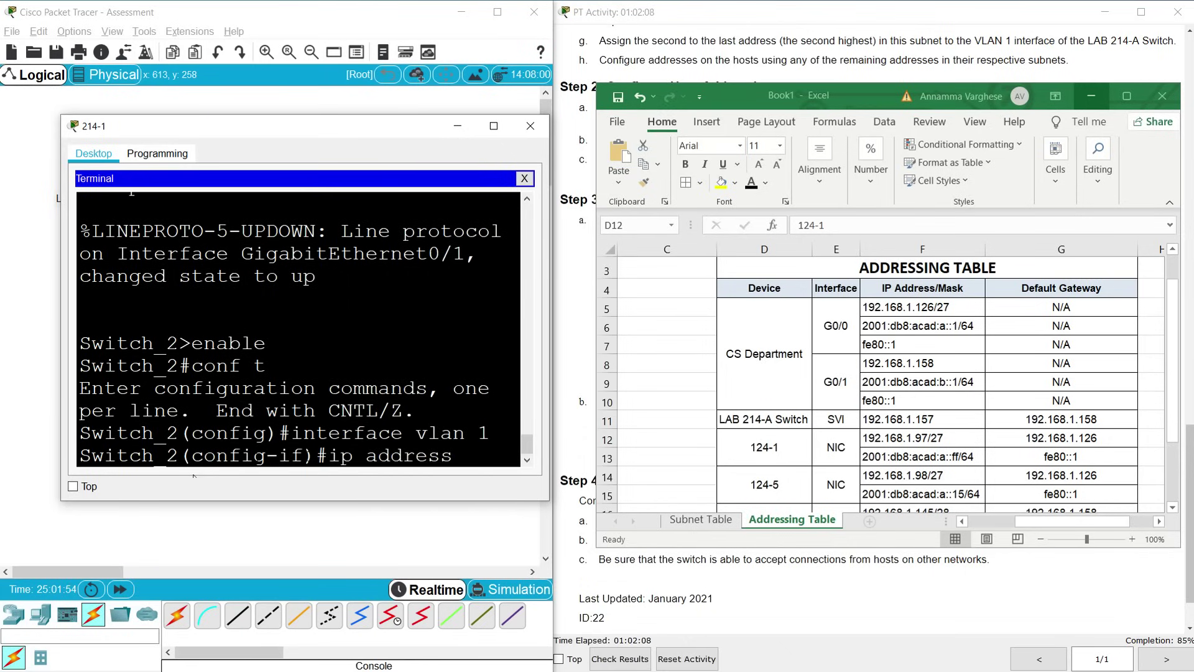
click(889, 422)
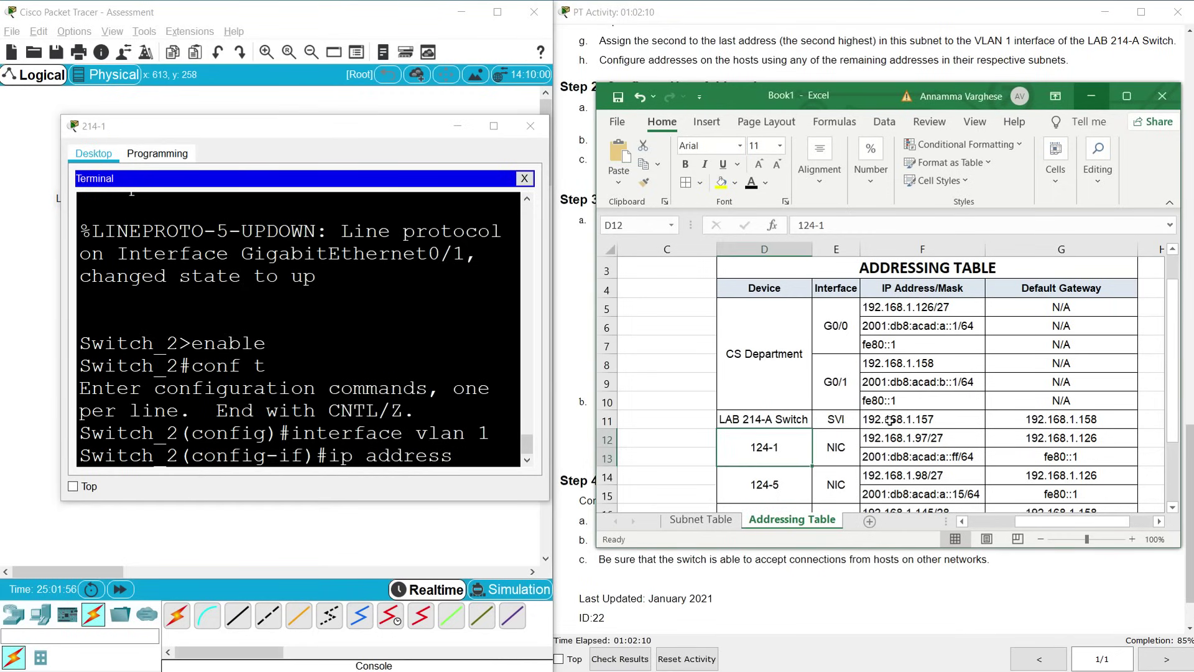
click(891, 419)
click(834, 224)
double_click(833, 224)
key(ctrl+c)
right_click(488, 461)
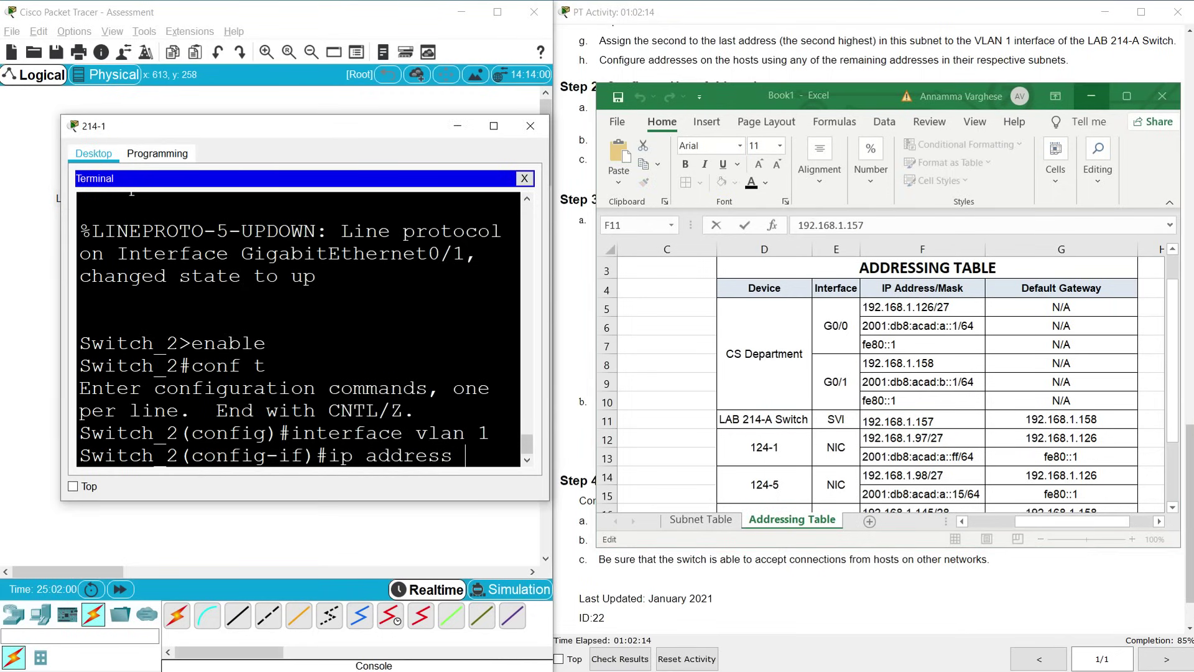
click(516, 477)
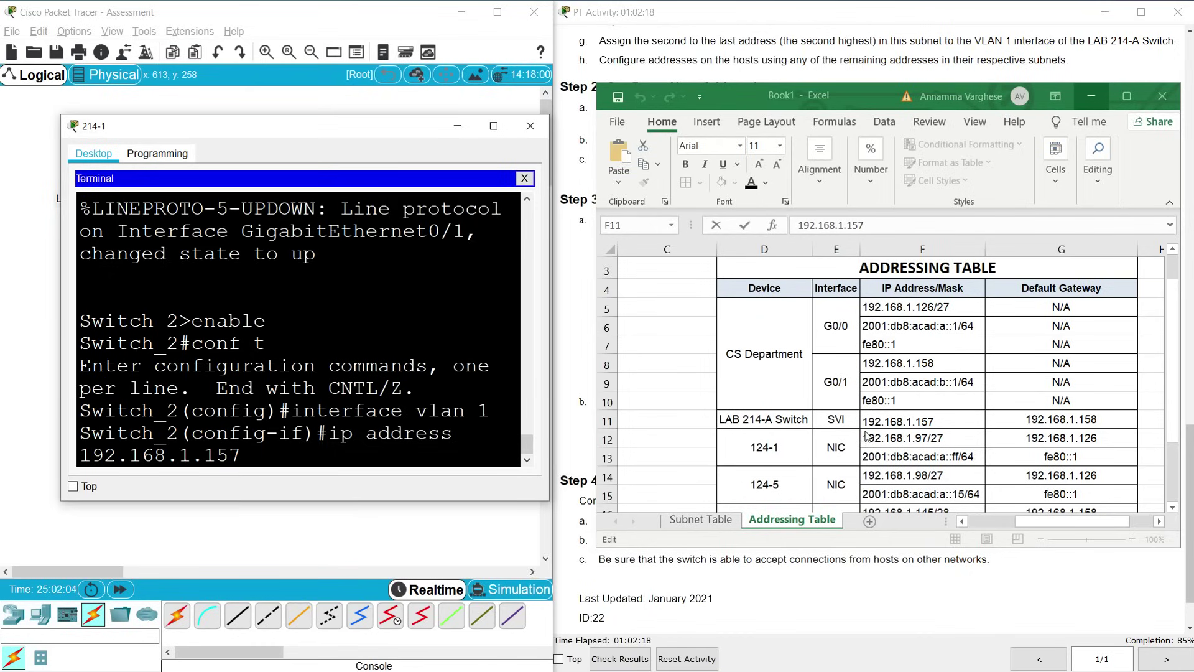
Note /28 in the table and complete the address with mask 255.255.255.240
click(944, 421)
click(944, 421)
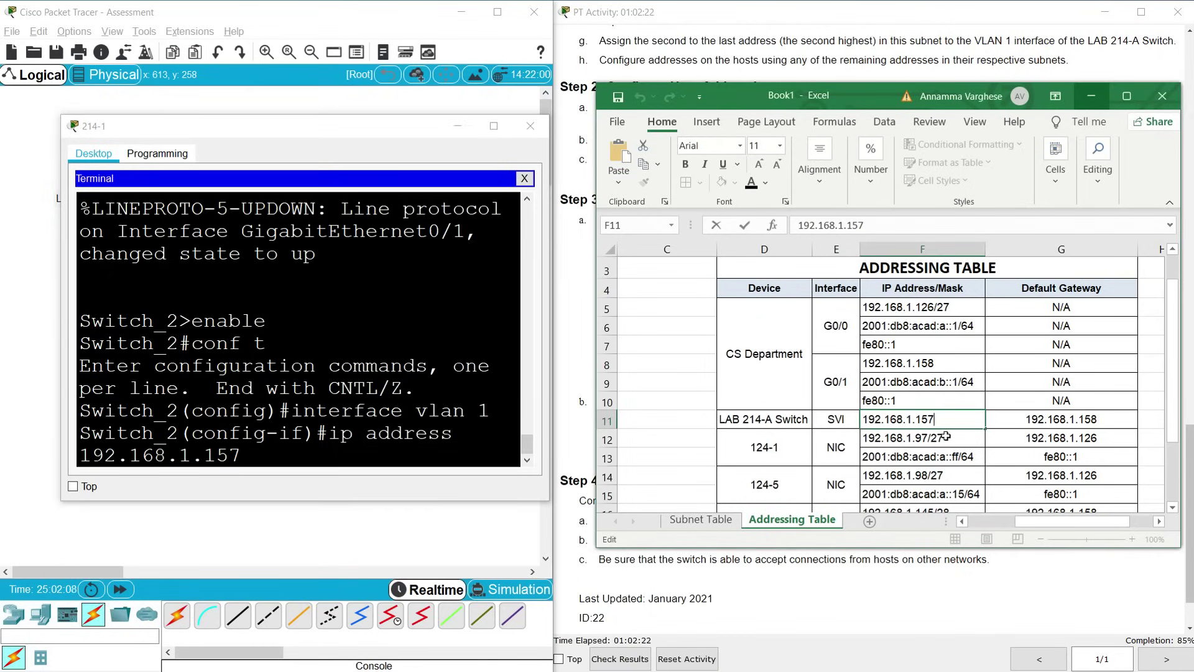
text(/28)
key(alt+Tab)
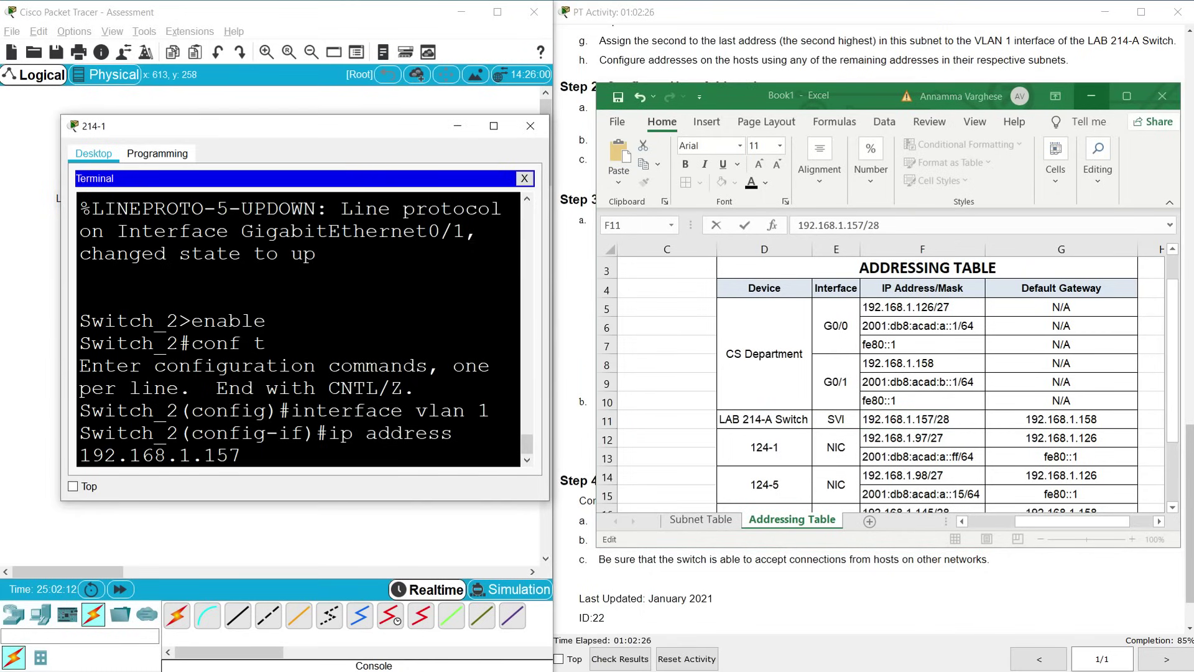
text(255.255.255.240)
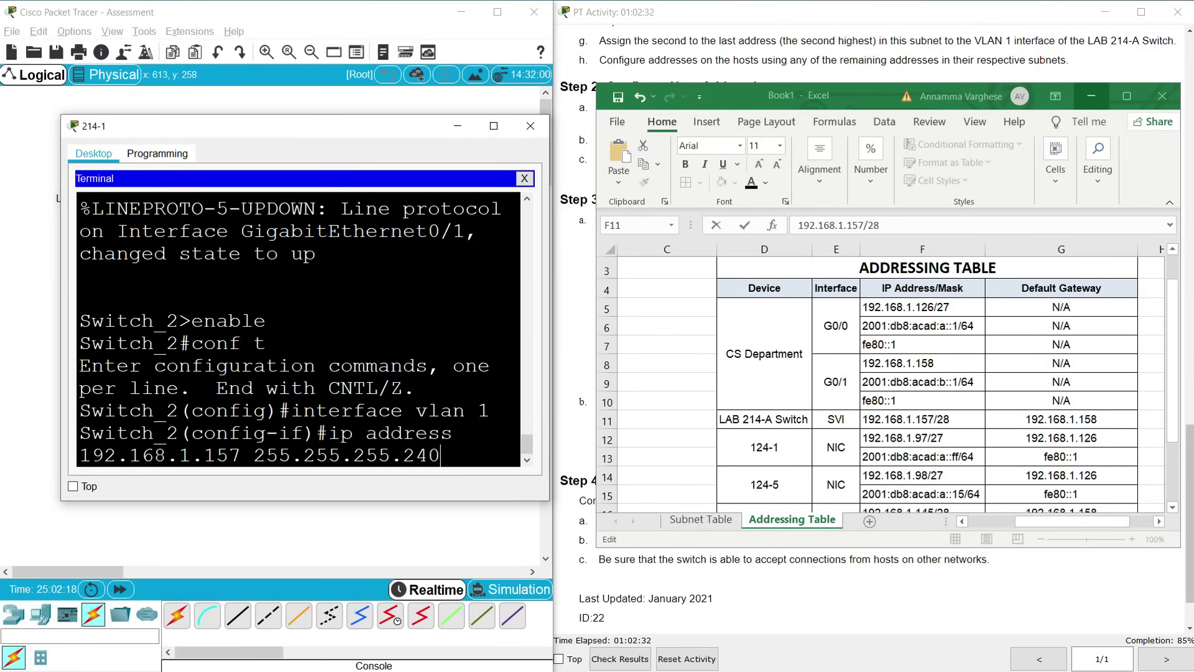
key(Return)
Set the switch default gateway to 192.168.1.158, copied from cell G11
text(exit)
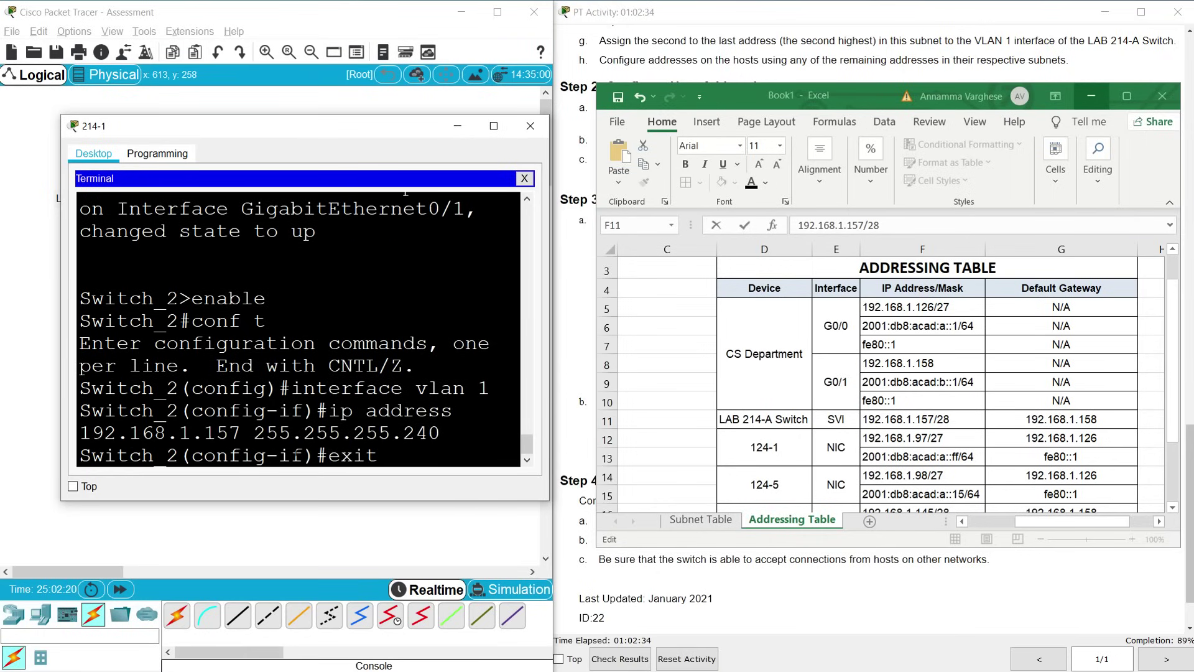
key(Return)
text(ip defa)
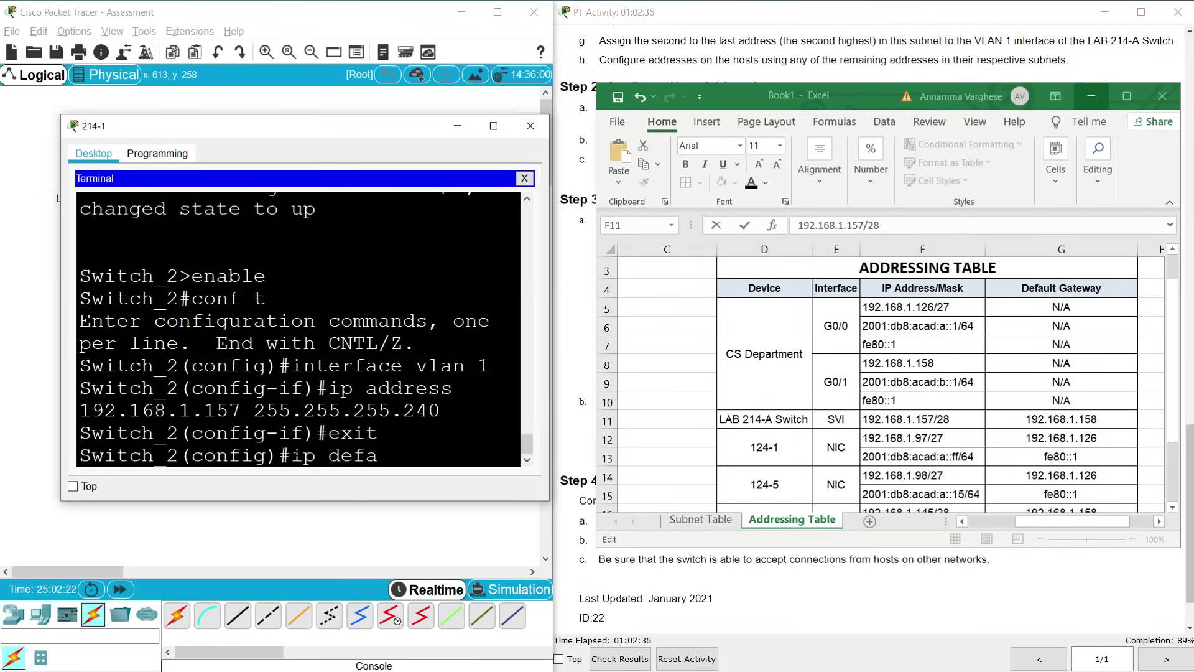
text(ult-gateway)
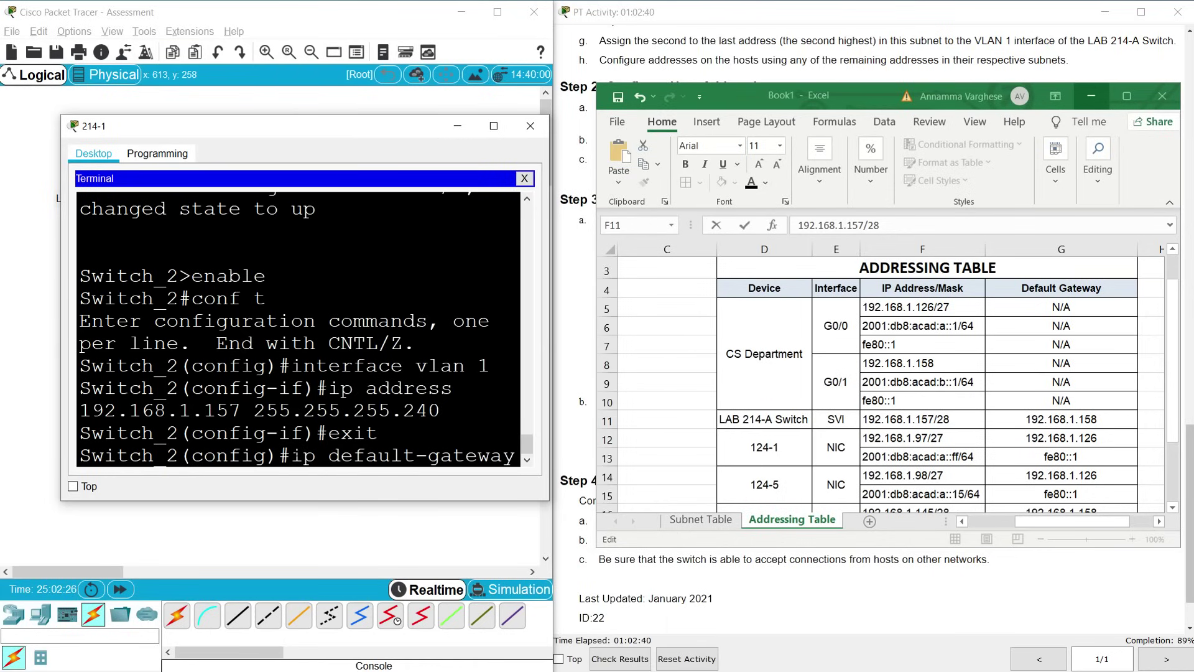
click(1017, 418)
click(1017, 417)
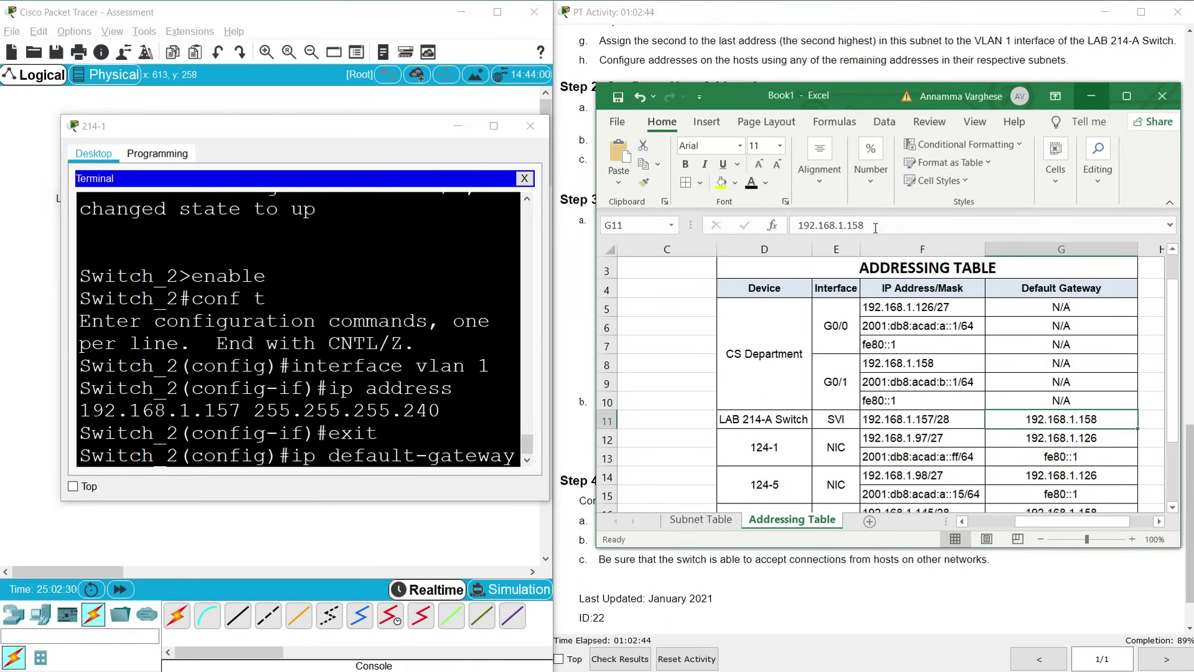
drag(875, 227, 798, 225)
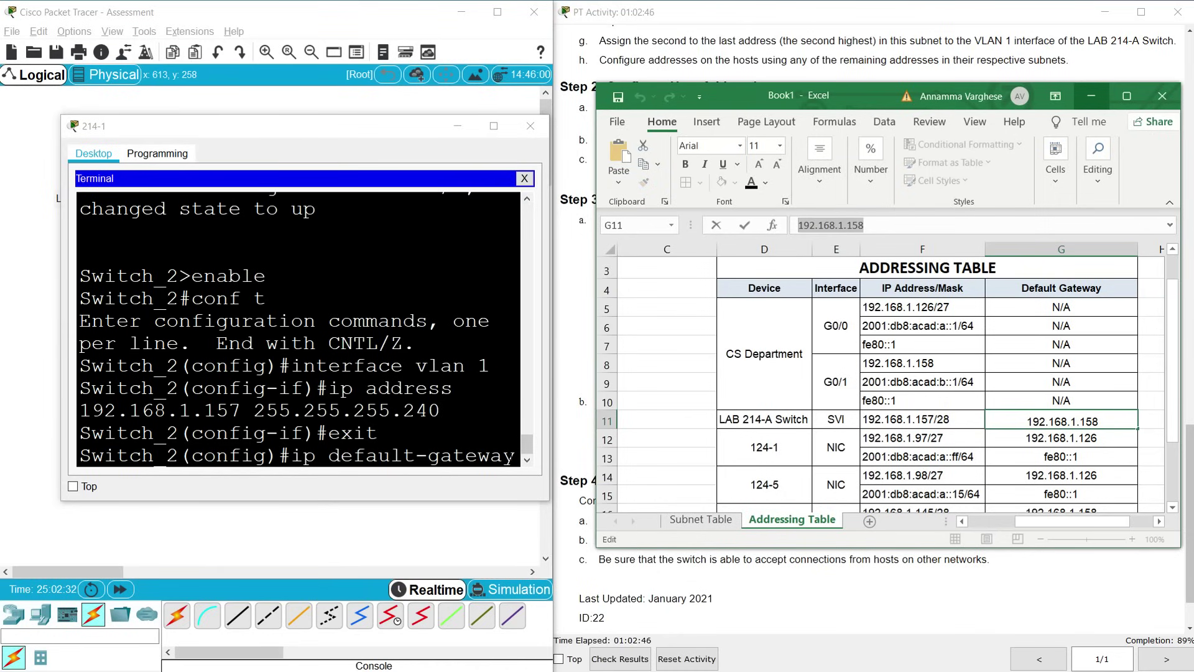
key(ctrl+c)
click(516, 450)
right_click(516, 446)
click(538, 476)
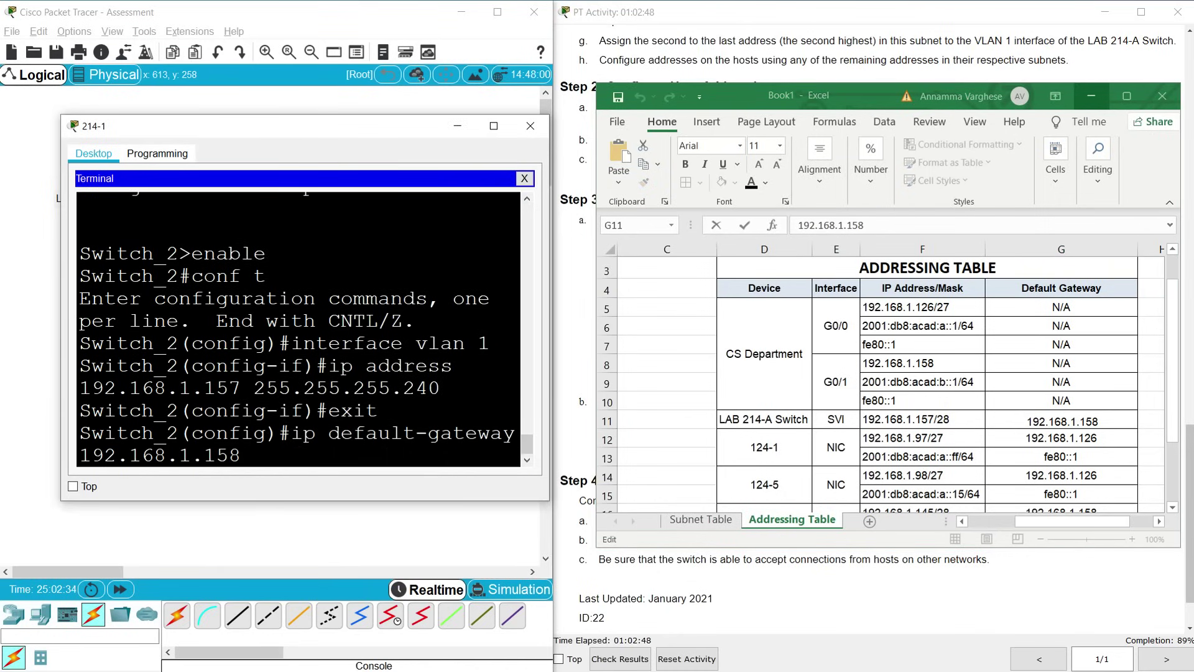
key(Return)
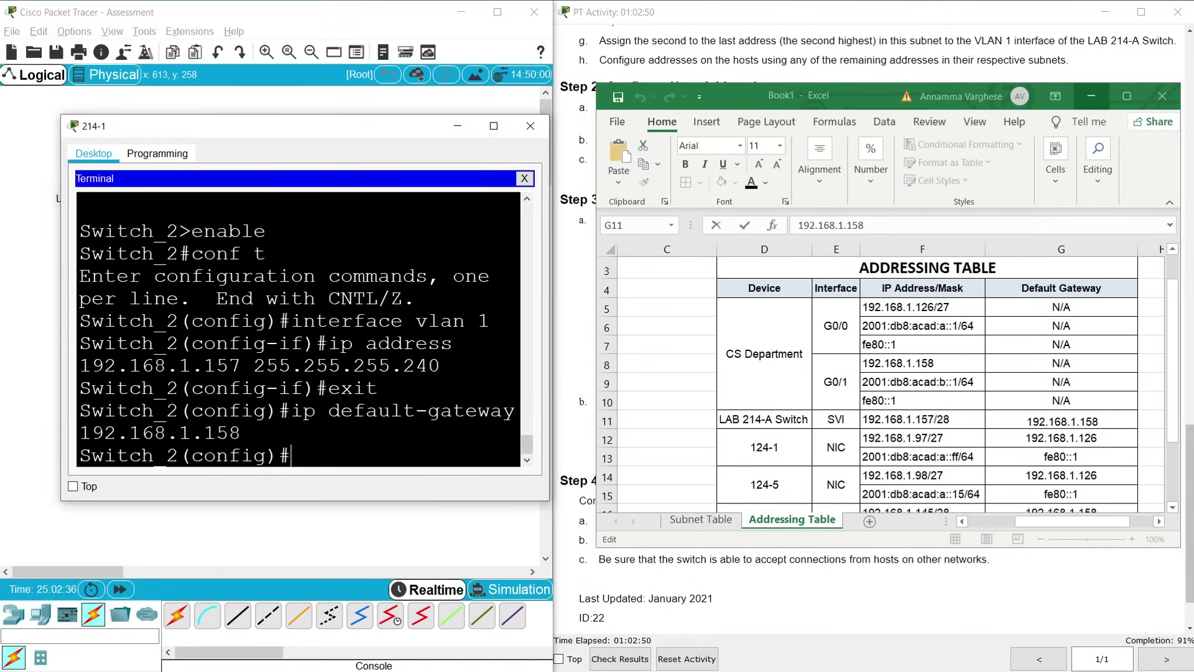
Enter 'description SVI for Management', then re-enter interface VLAN 1
text(description )
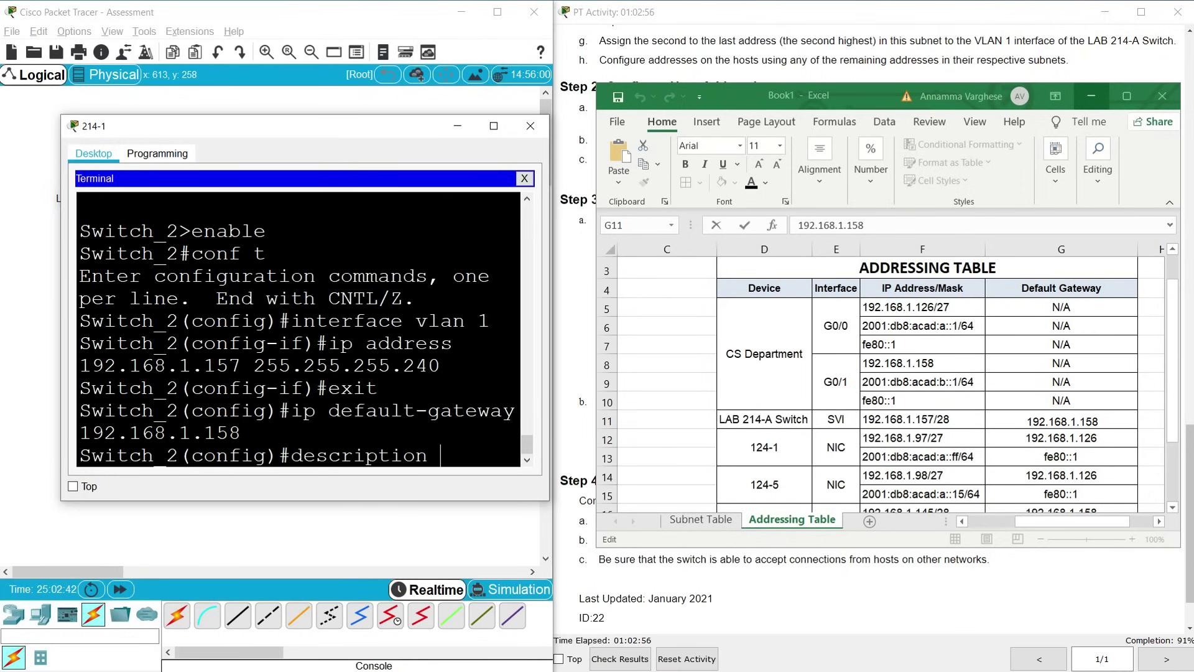
text(SVI for Management)
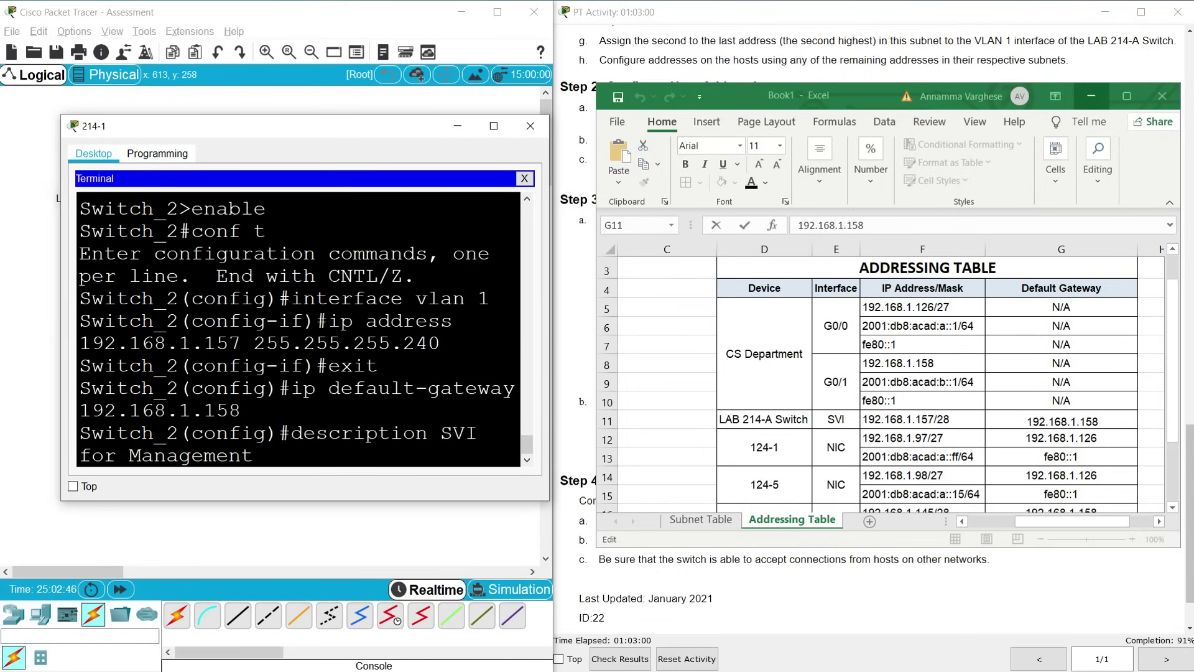
key(Return)
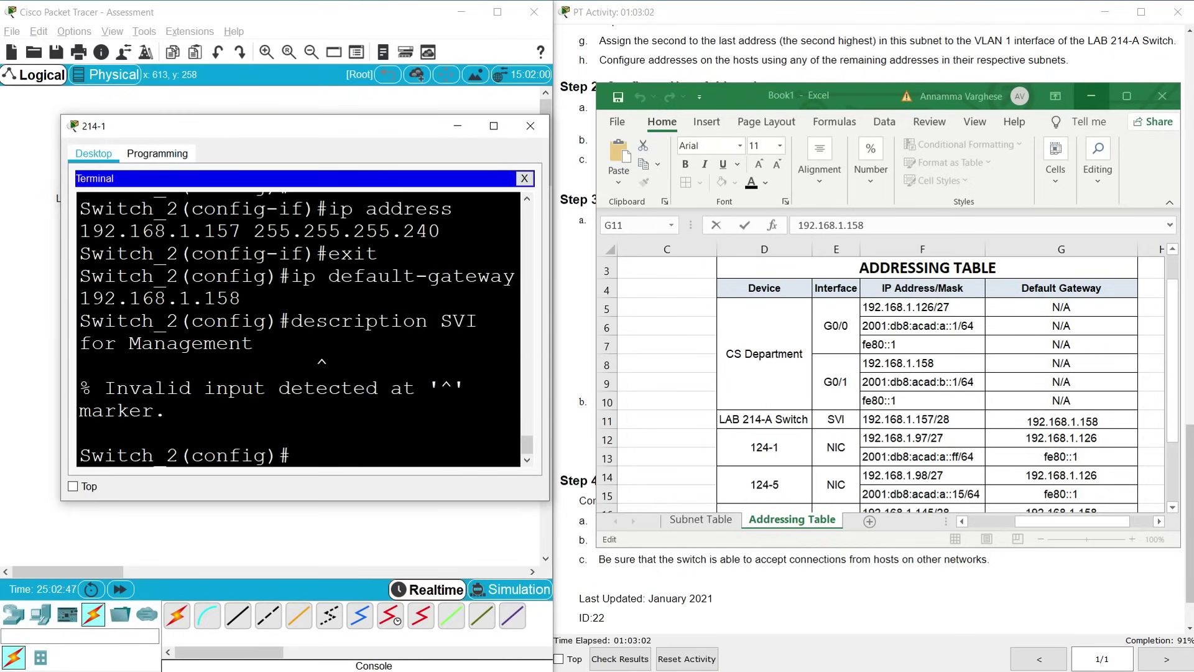
key(Up)
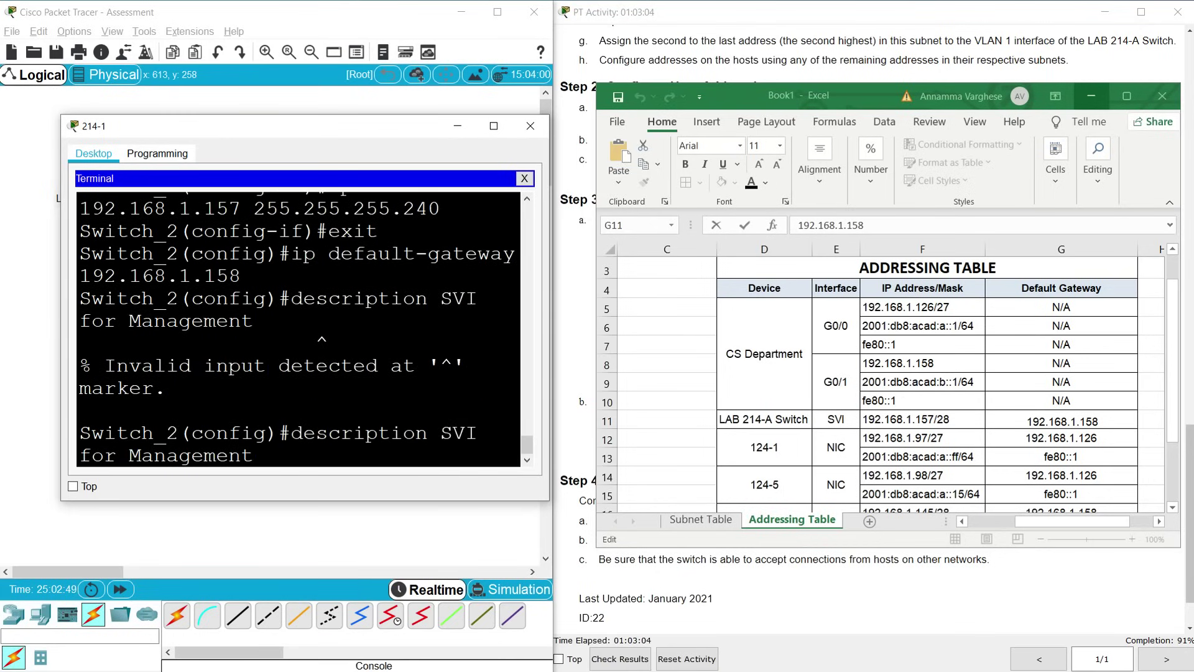
click(403, 433)
key(Down)
text(interface vlan 1)
key(Return)
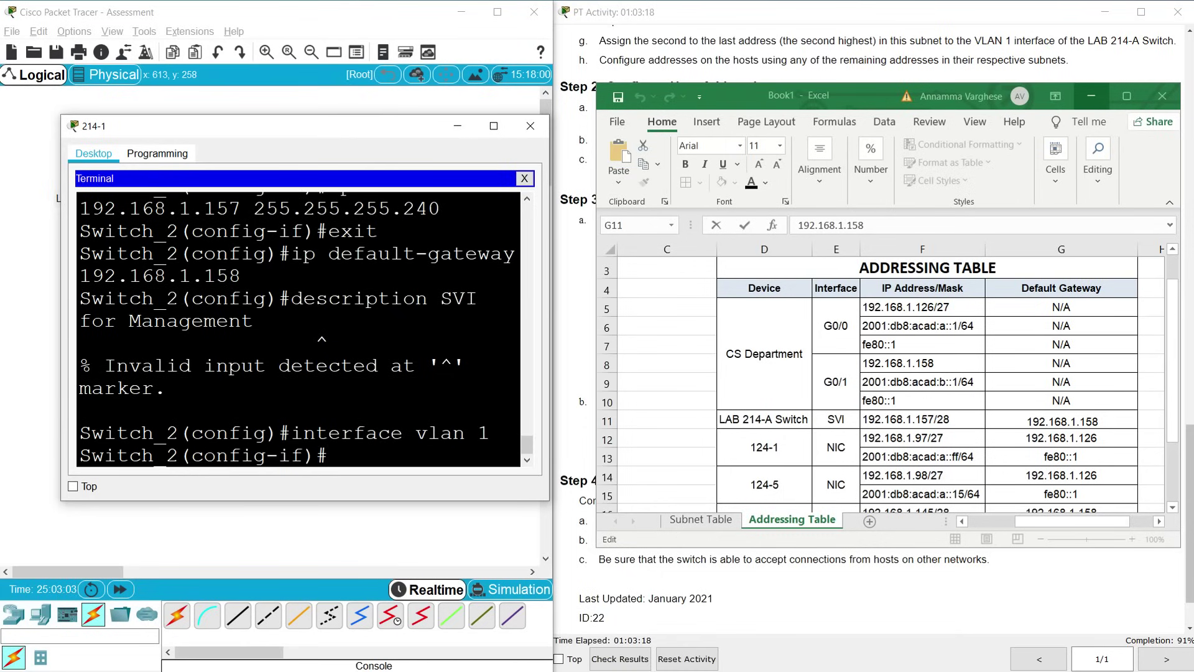
Apply 'SVI for Management' to VLAN 1 and bring it up with no shutdown
drag(291, 299, 254, 321)
right_click(252, 321)
click(261, 328)
right_click(352, 453)
click(386, 482)
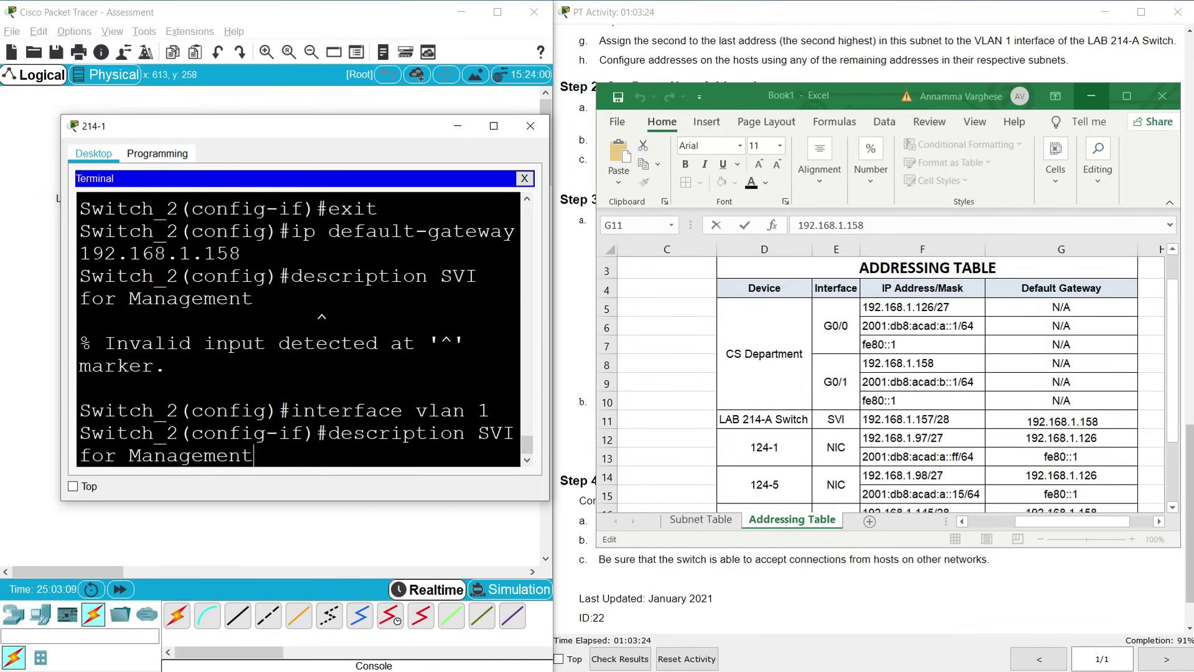
key(Return)
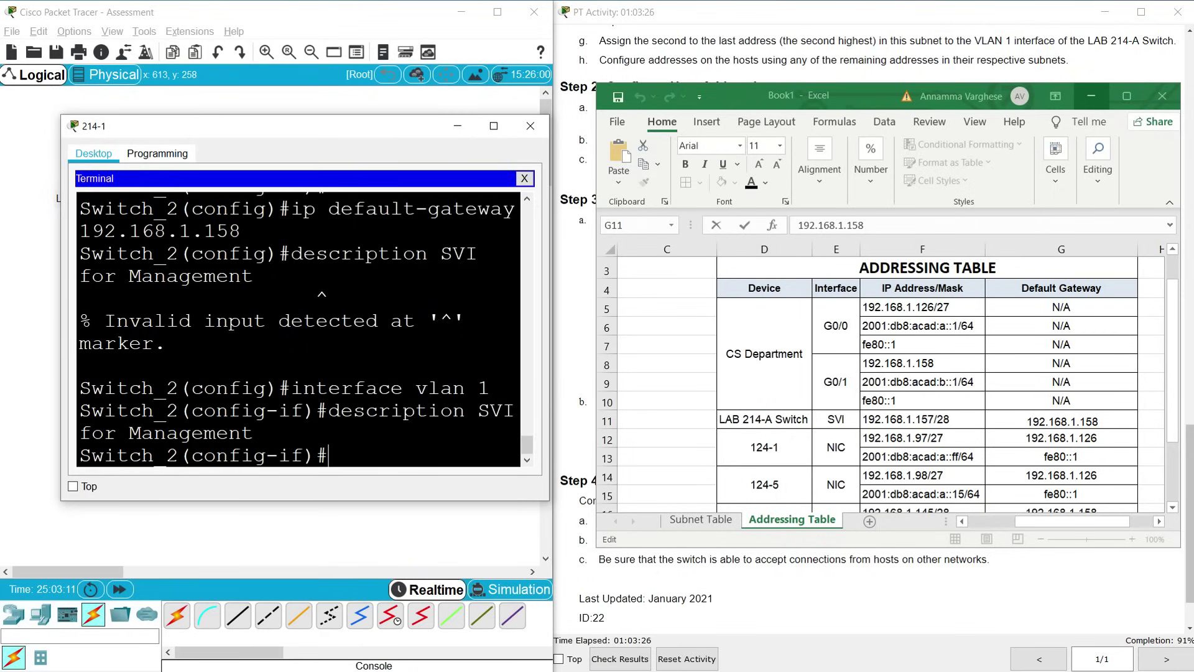
text(no shutdown)
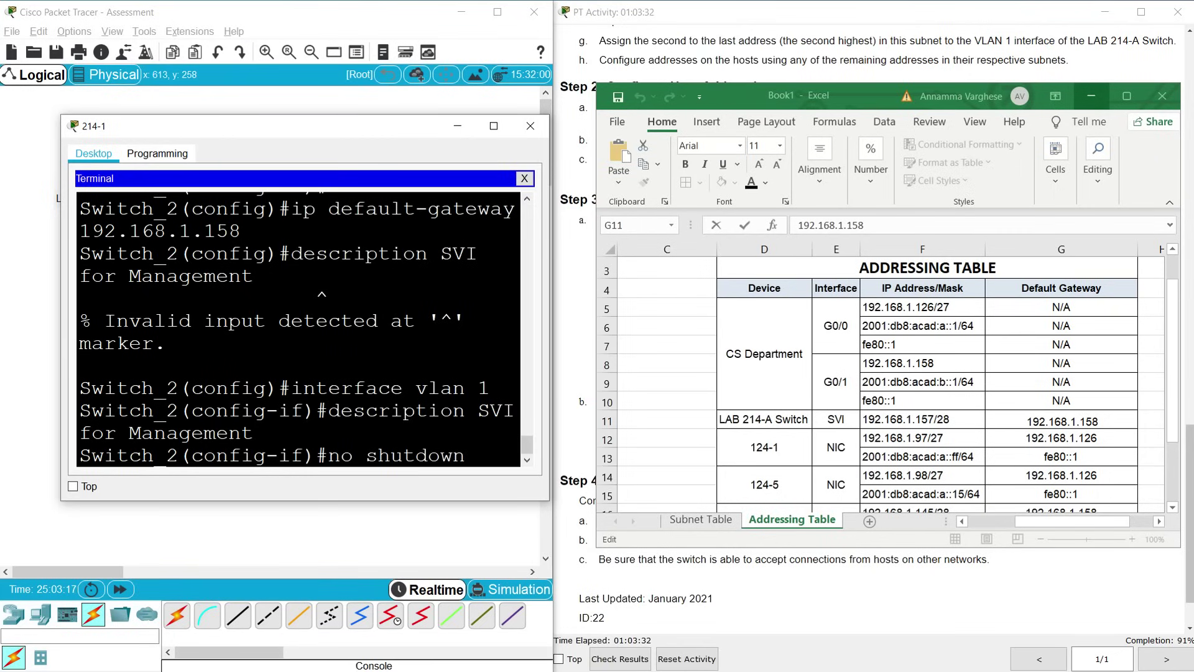
key(Return)
key(Return)
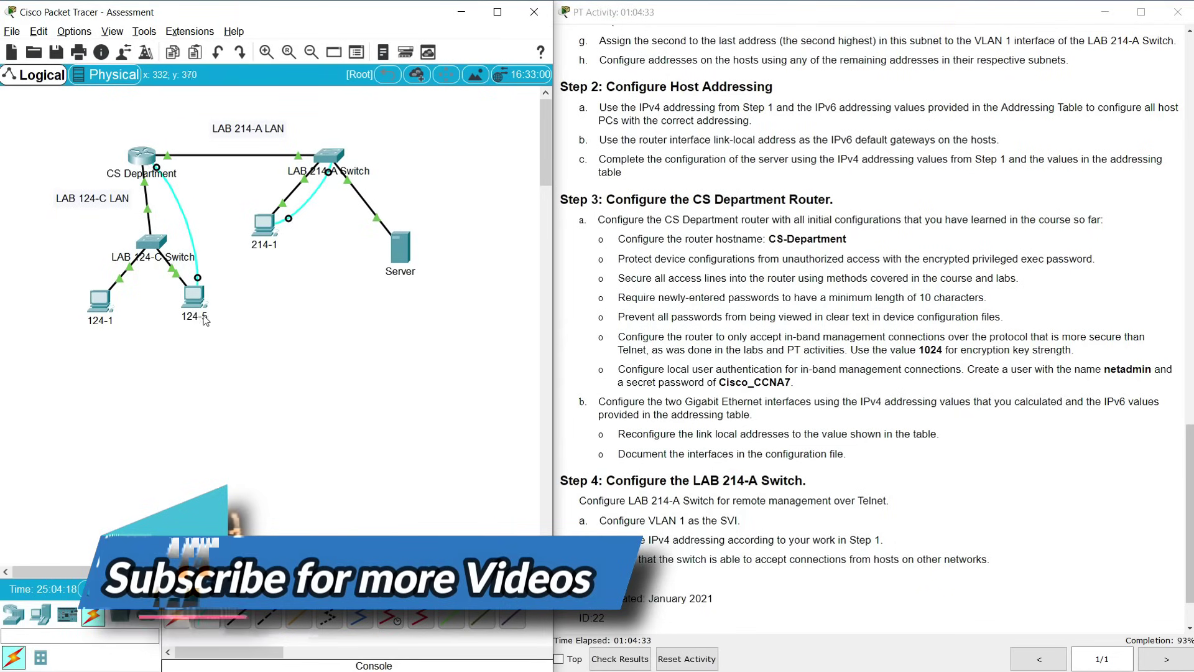
Connect to the CS-Department router console from PC 124-5's terminal
click(194, 296)
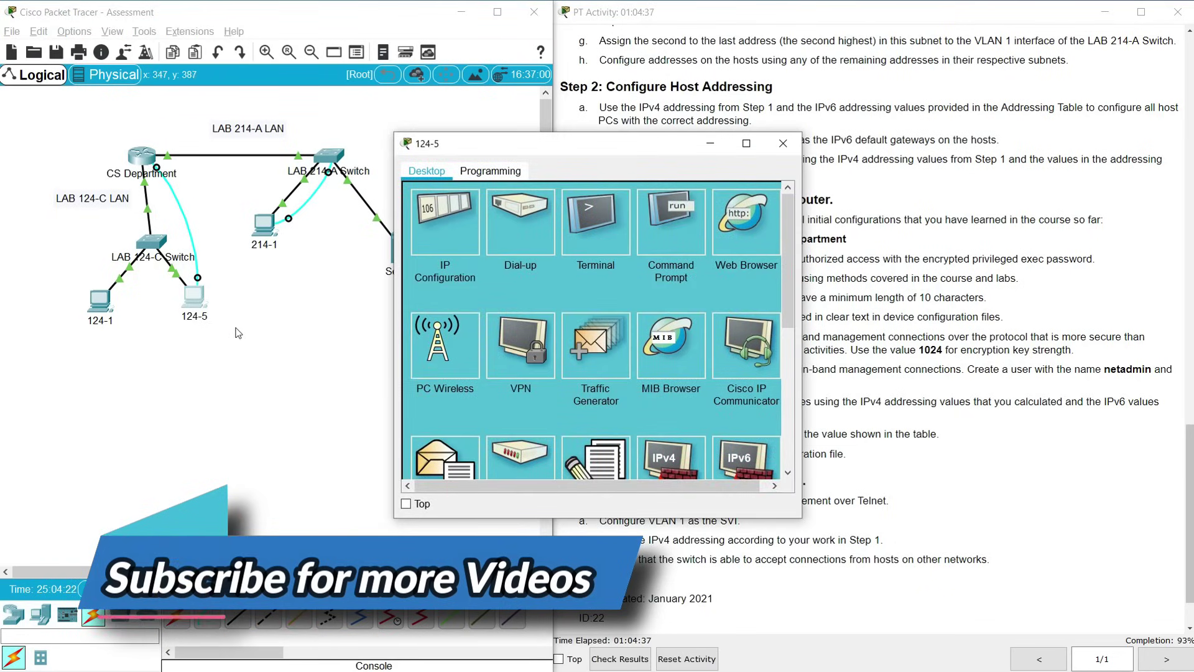
click(595, 227)
click(750, 333)
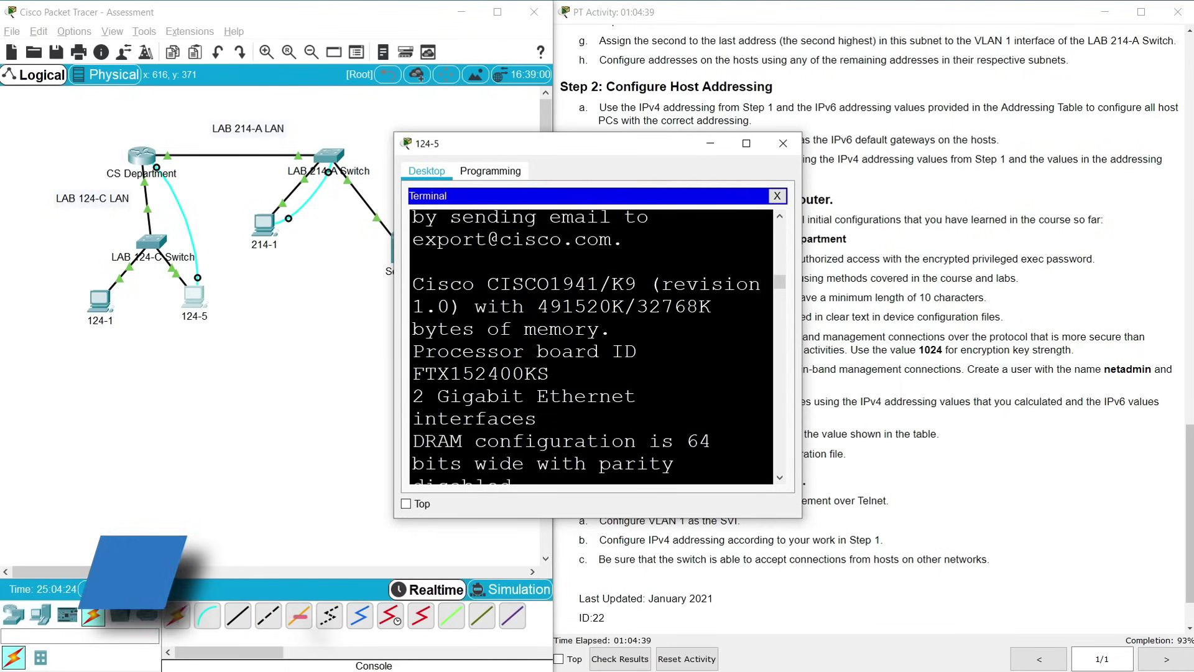
key(Return)
Enable ipv6 unicast-routing in global configuration, then close the 124-5 window
text(exit)
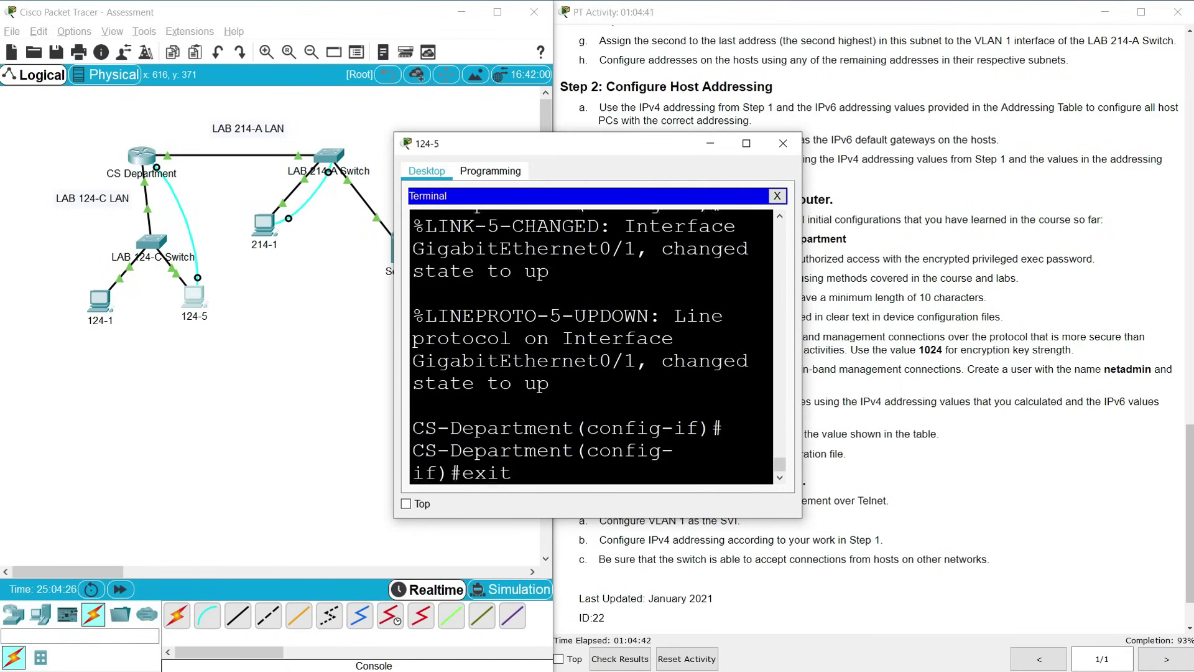
key(Return)
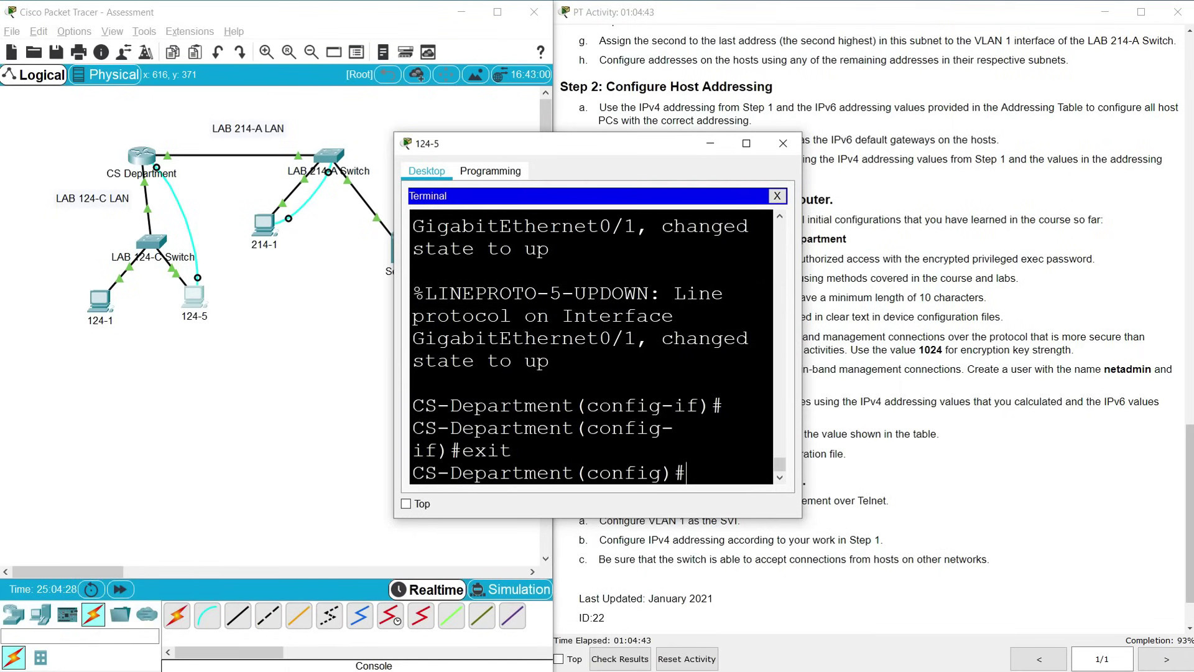
text(ipv6 unicas)
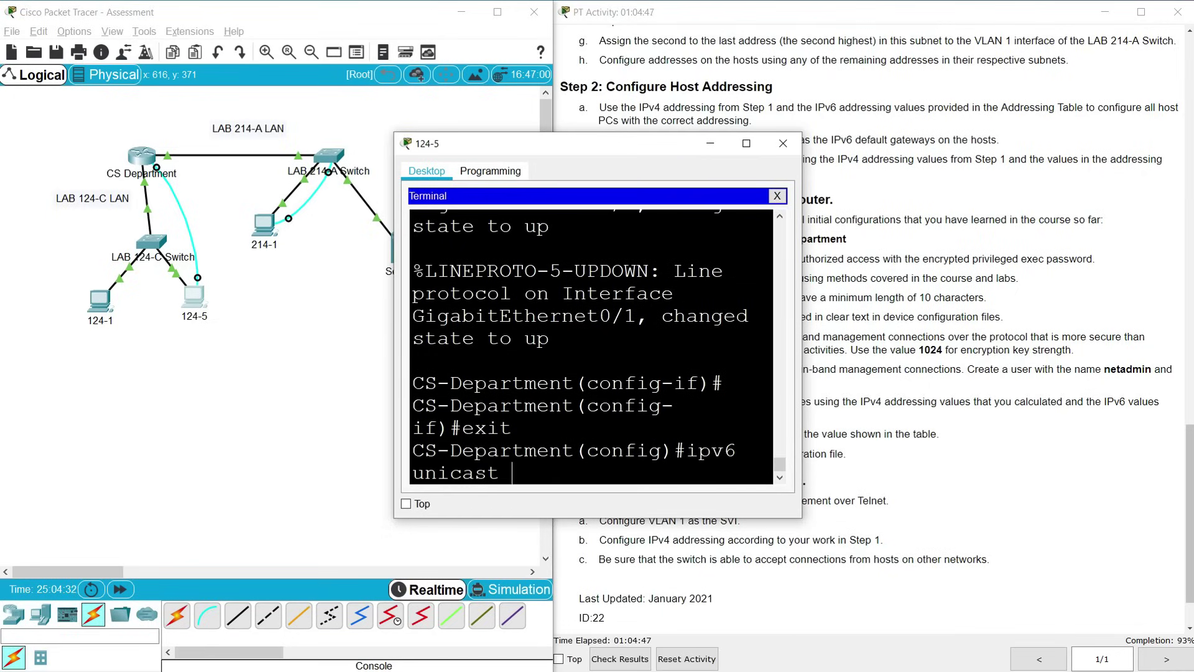
text(t-routing)
key(Return)
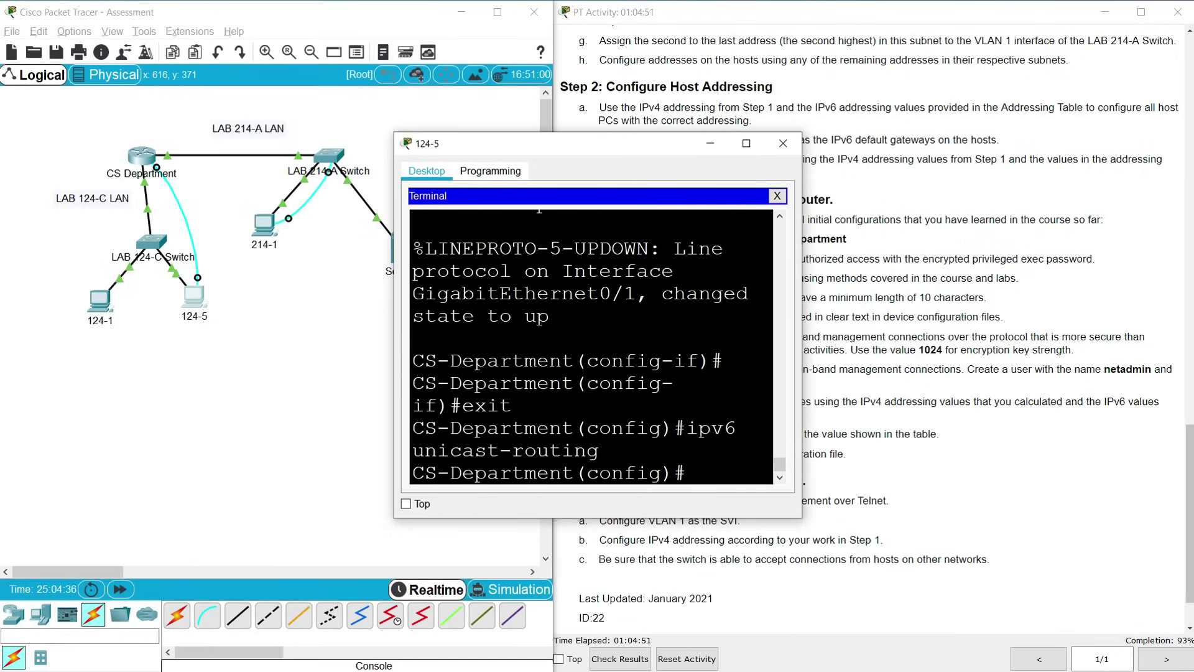
click(782, 143)
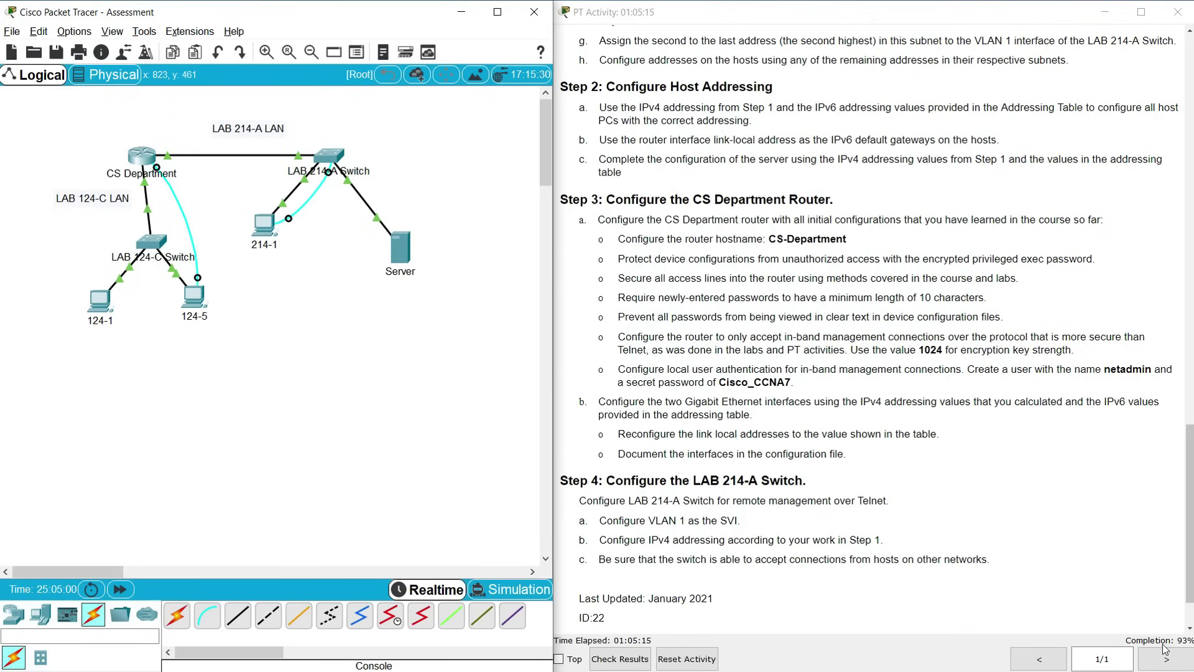
Set the router's message-of-the-day banner to "warning!" from the 124-5 console
drag(1187, 527, 1188, 264)
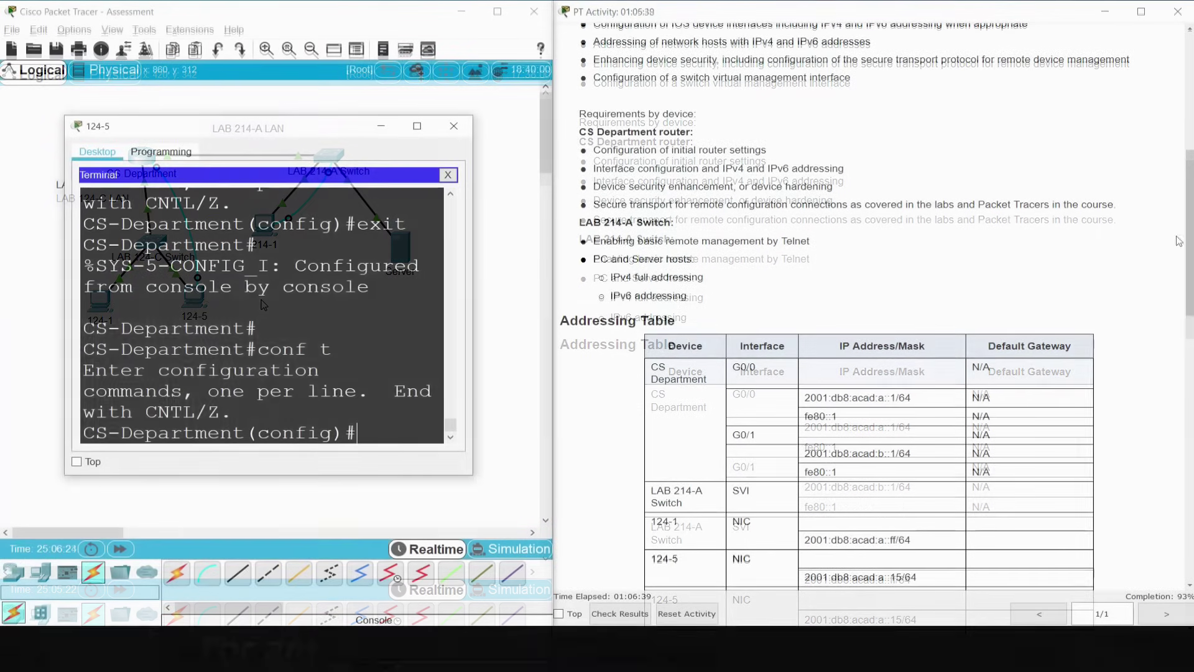
drag(1178, 241, 1181, 357)
click(467, 345)
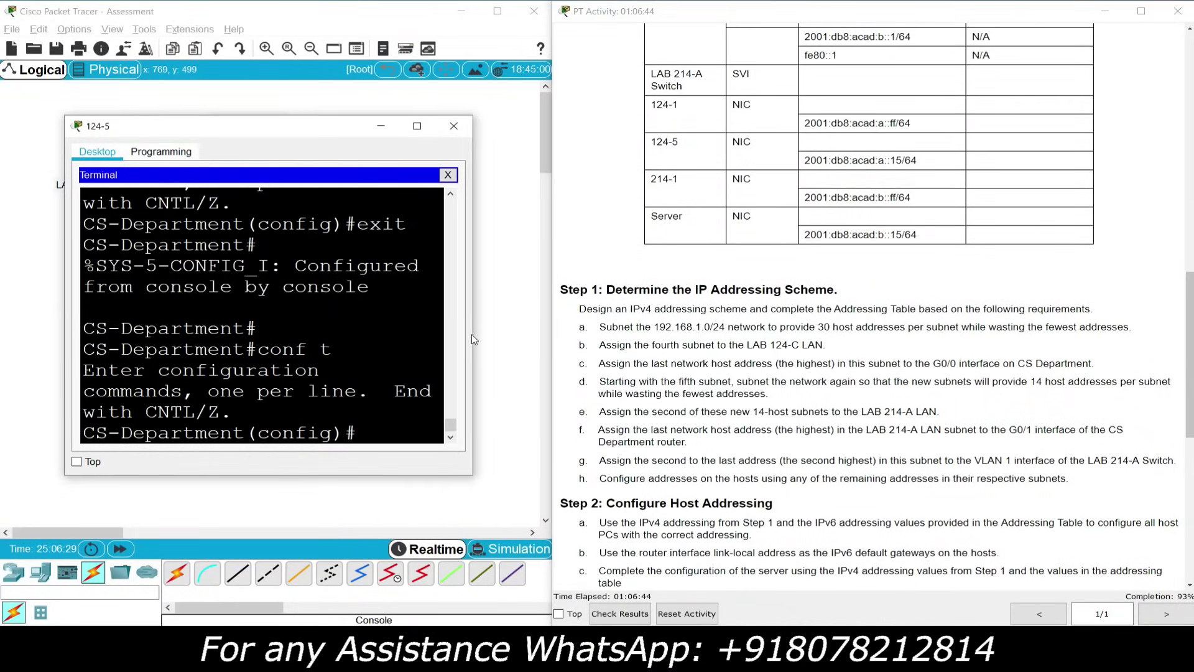
drag(500, 329, 633, 329)
text(banner motd)
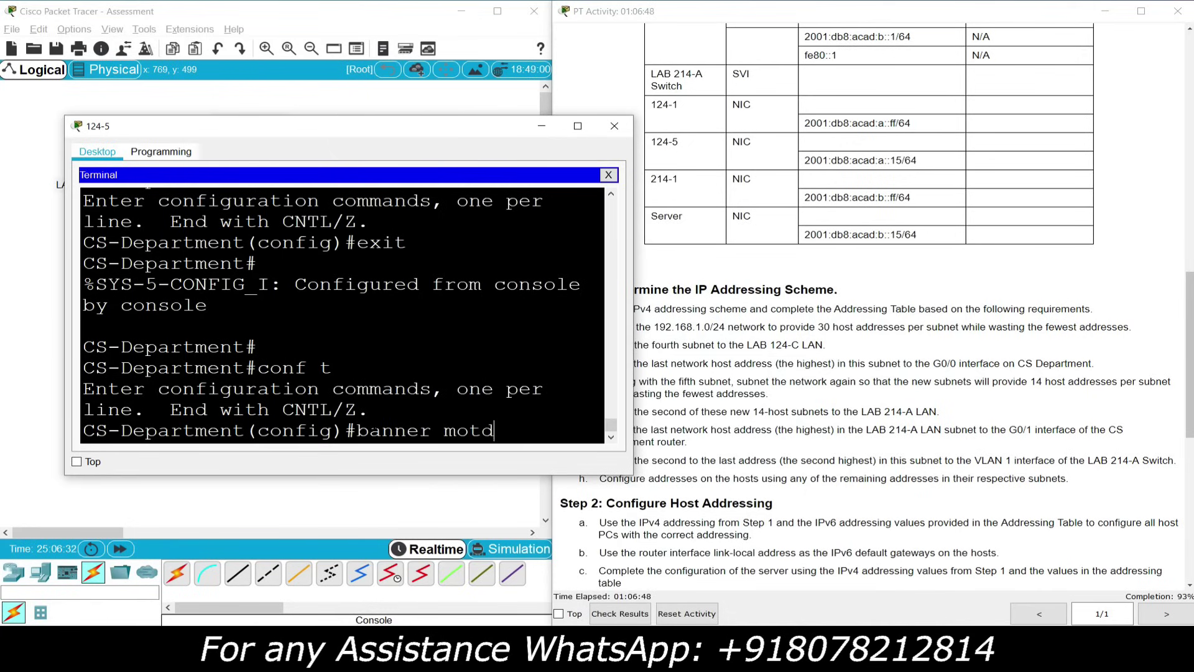
text( "warning!")
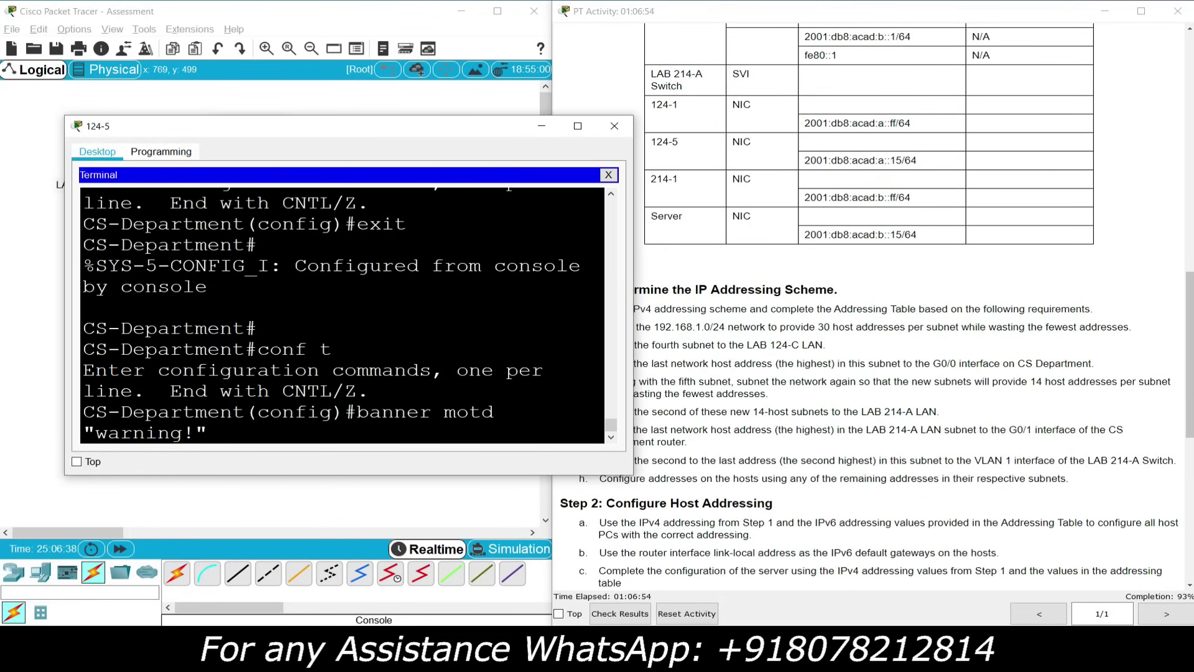
key(Return)
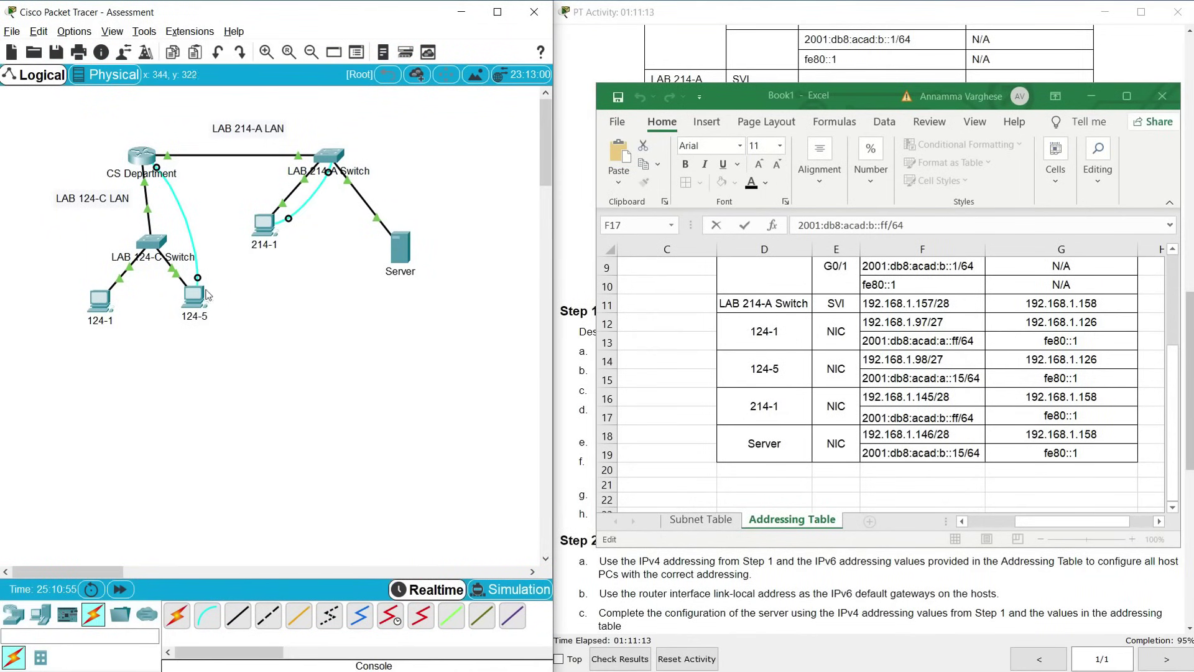
Review PC 124-5's static IPv4 and IPv6 settings
click(207, 294)
click(445, 230)
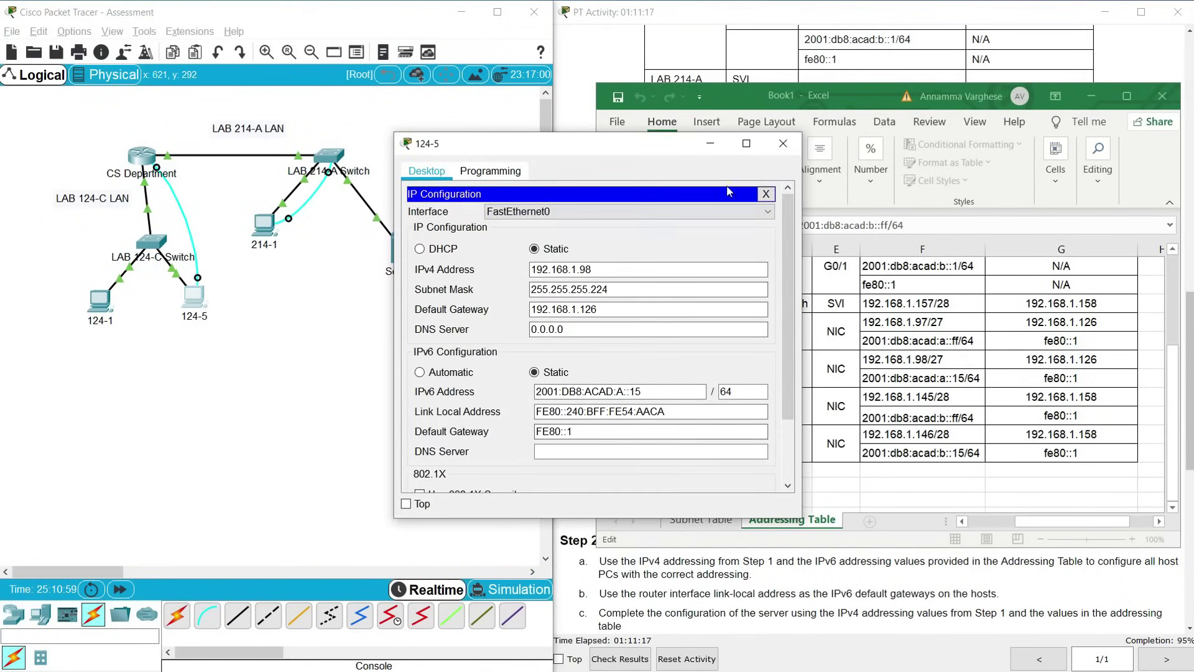
click(783, 143)
Open PC 214-1's IP Configuration and copy its IPv6 address from Excel cell F17
click(263, 223)
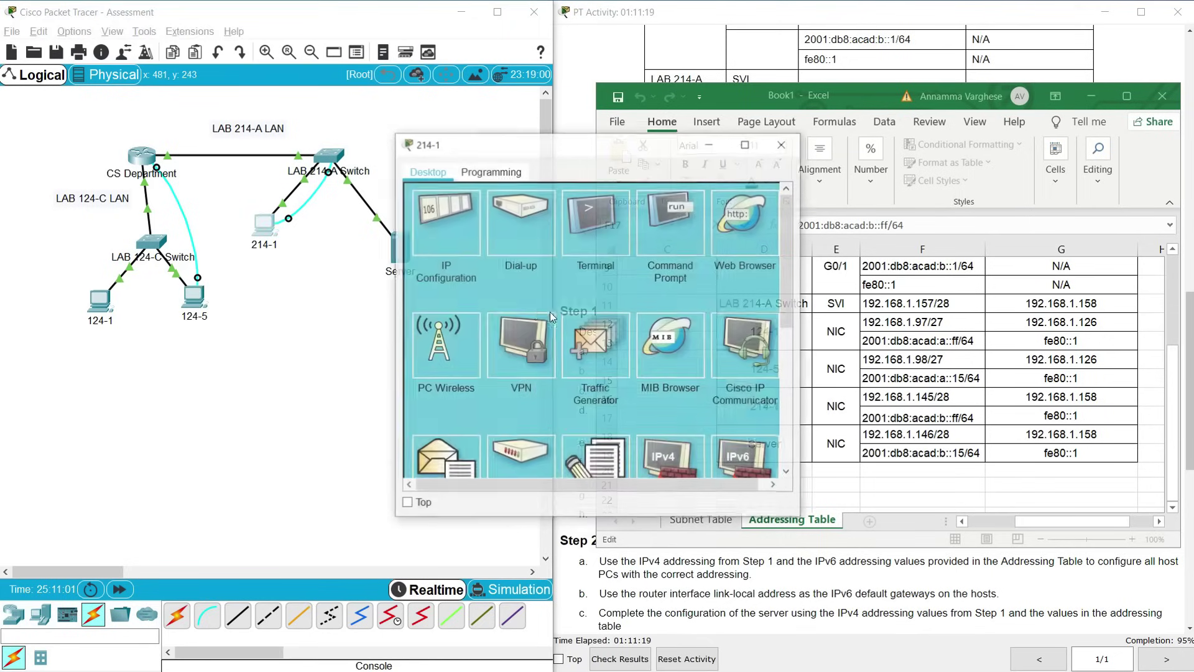
click(446, 230)
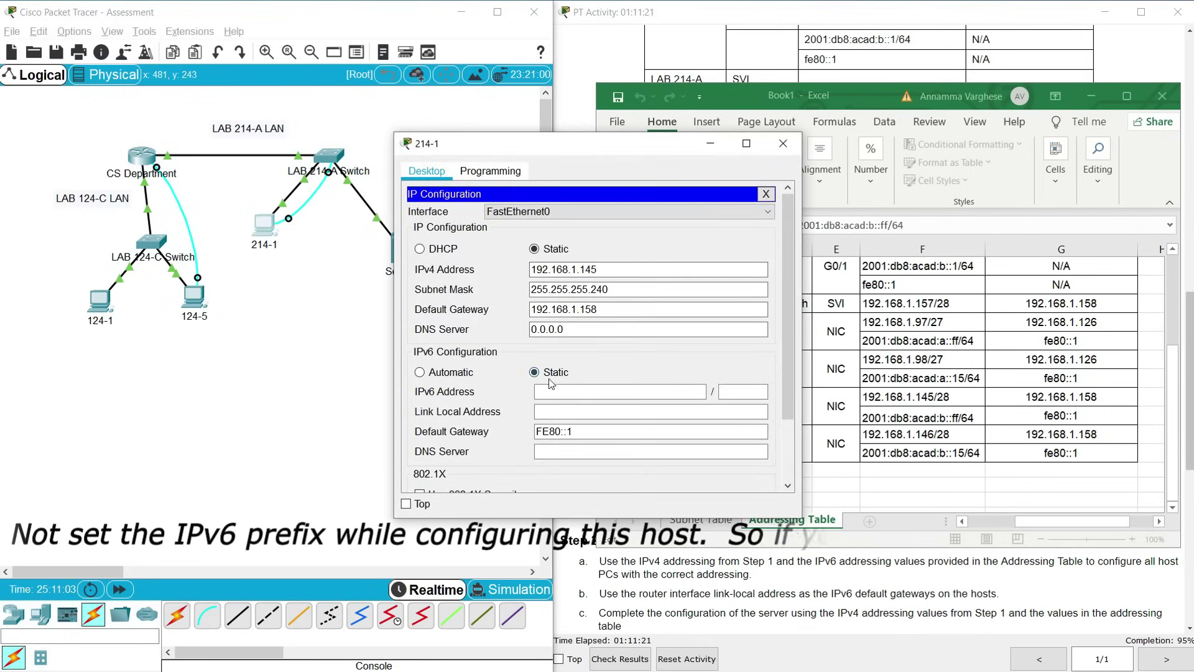
drag(559, 148, 314, 107)
click(293, 353)
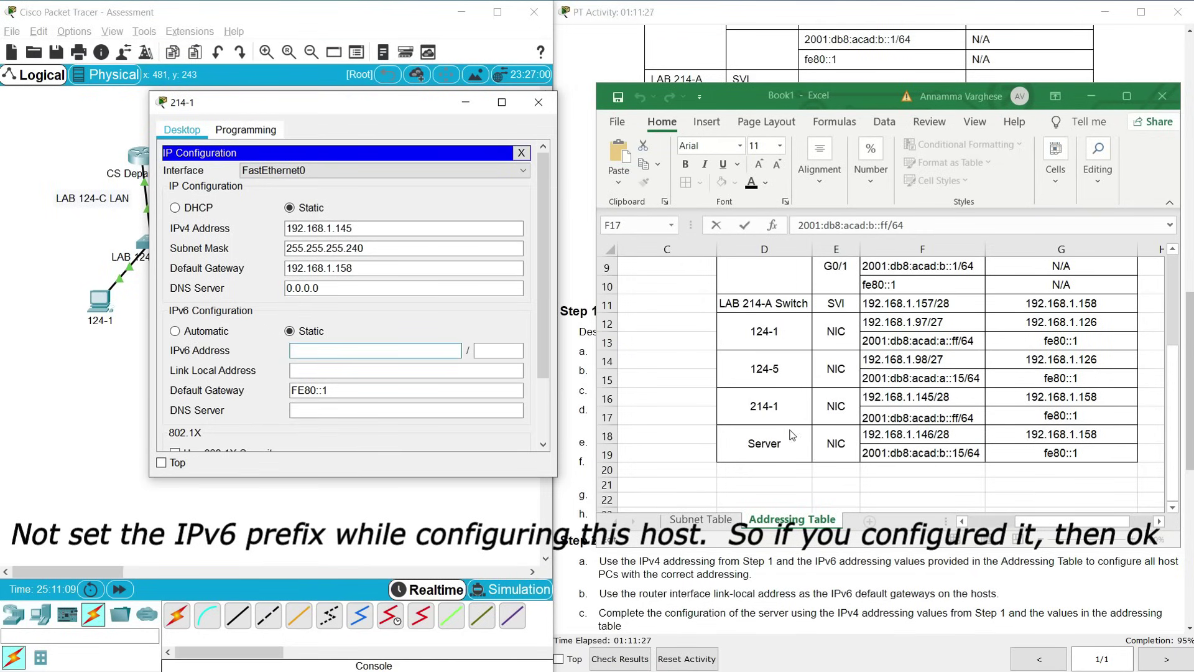
click(877, 418)
drag(798, 225, 887, 225)
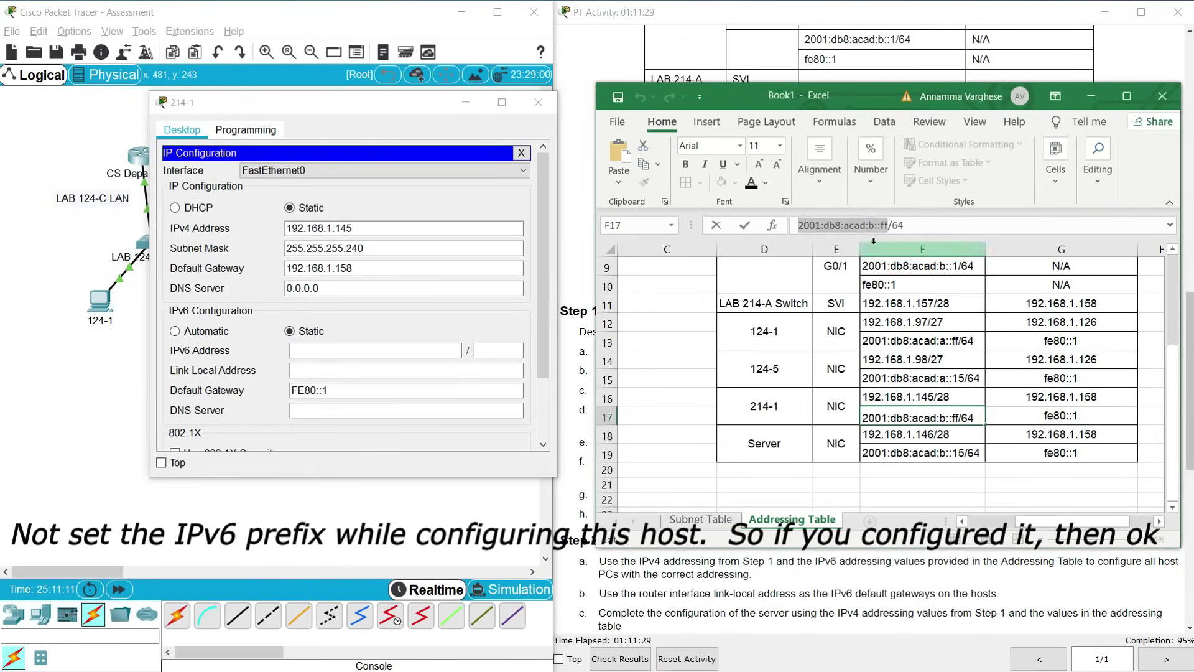
key(ctrl+c)
Give PC 214-1 IPv6 address 2001:db8:acad:b::ff with prefix length 64
click(373, 350)
key(ctrl+v)
click(491, 352)
text(64)
key(Tab)
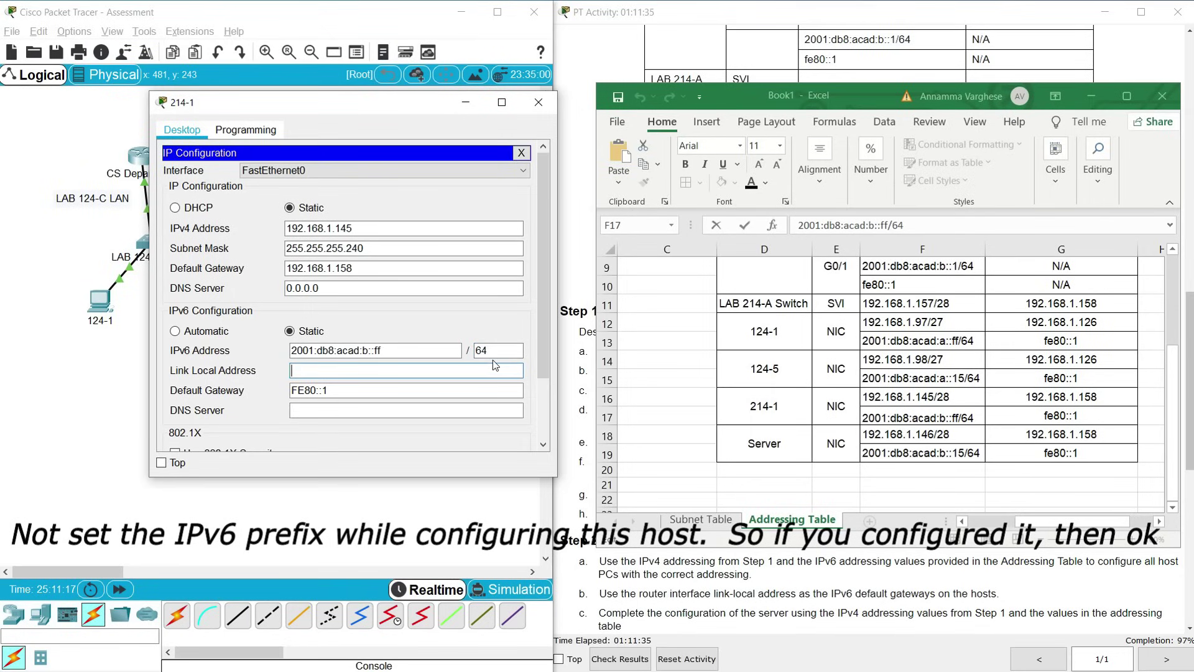
drag(393, 352, 281, 345)
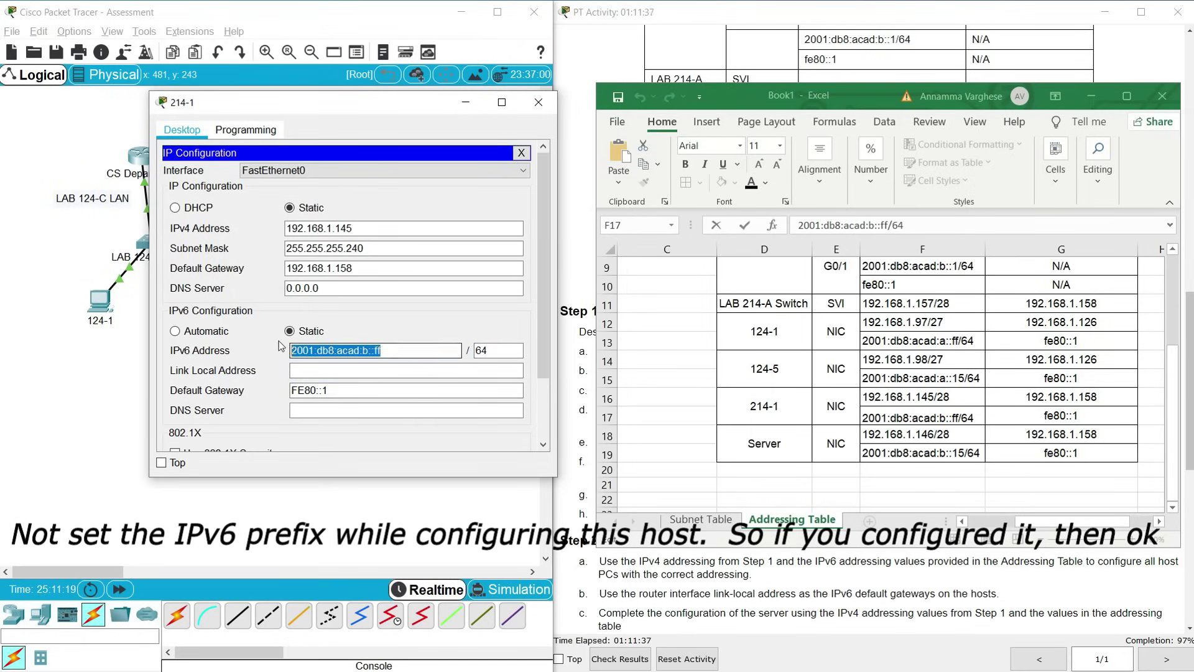
click(391, 388)
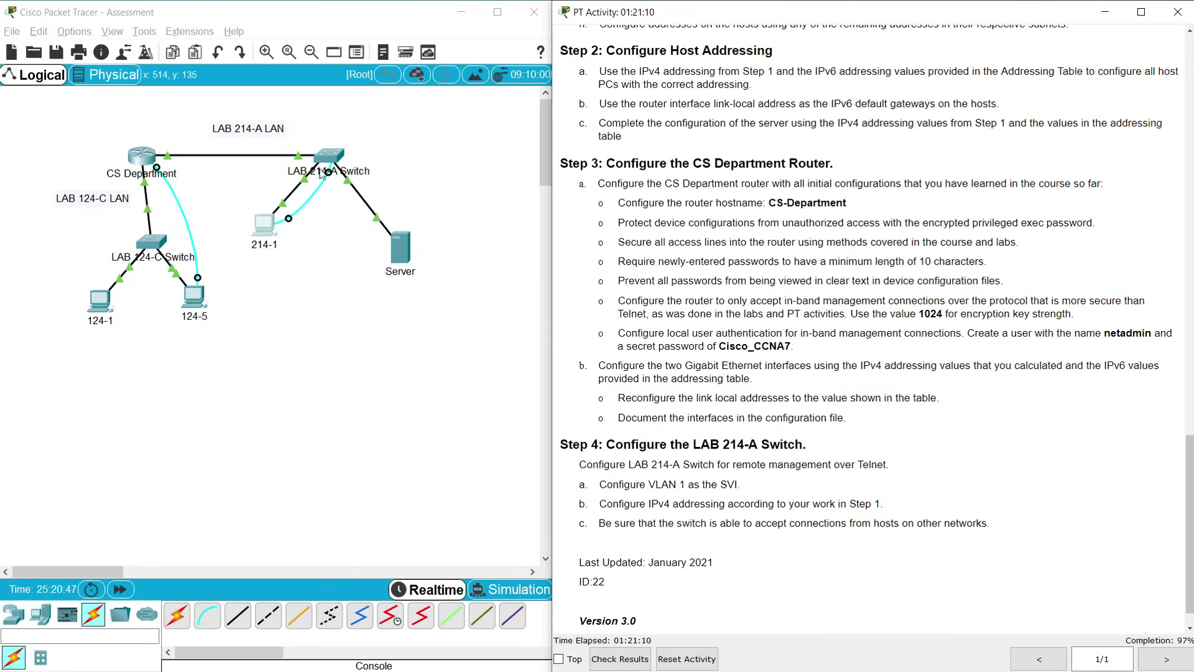
Connect to the LAB 214-A Switch console from PC 214-1's terminal
click(263, 222)
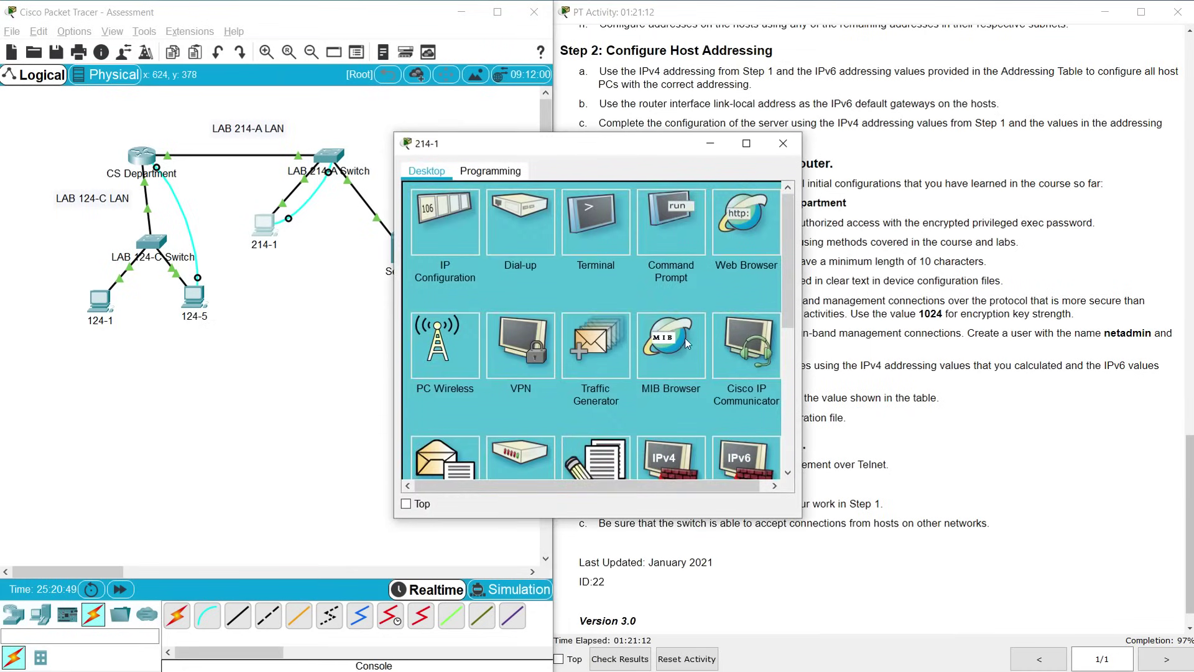
click(590, 240)
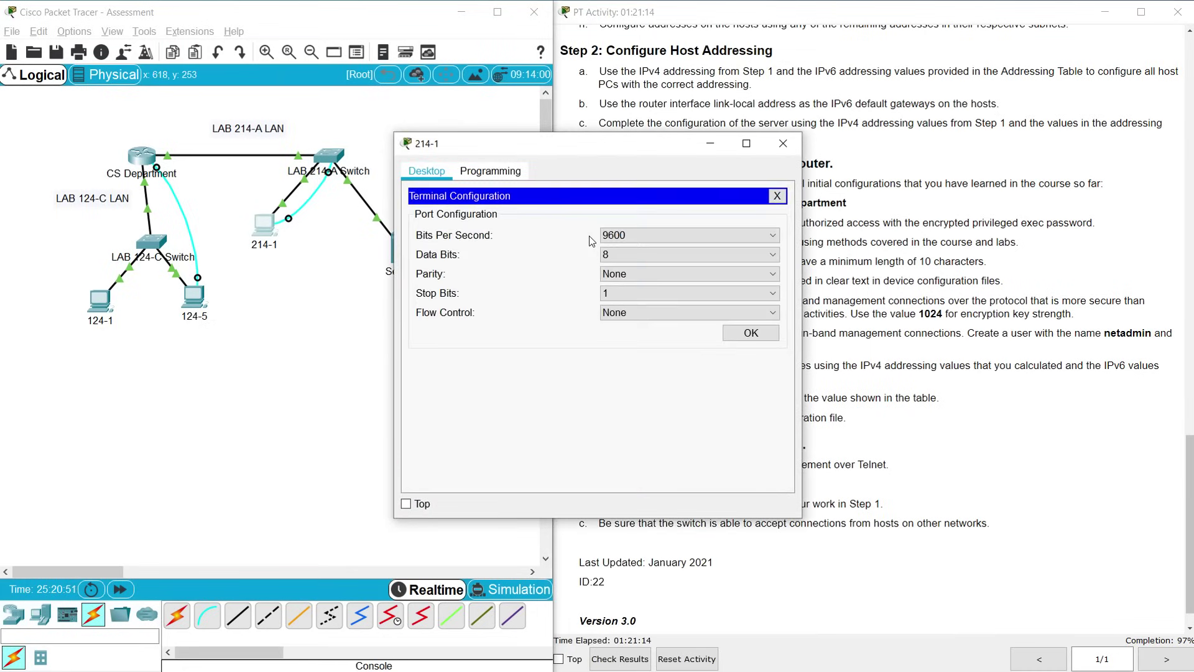
click(748, 334)
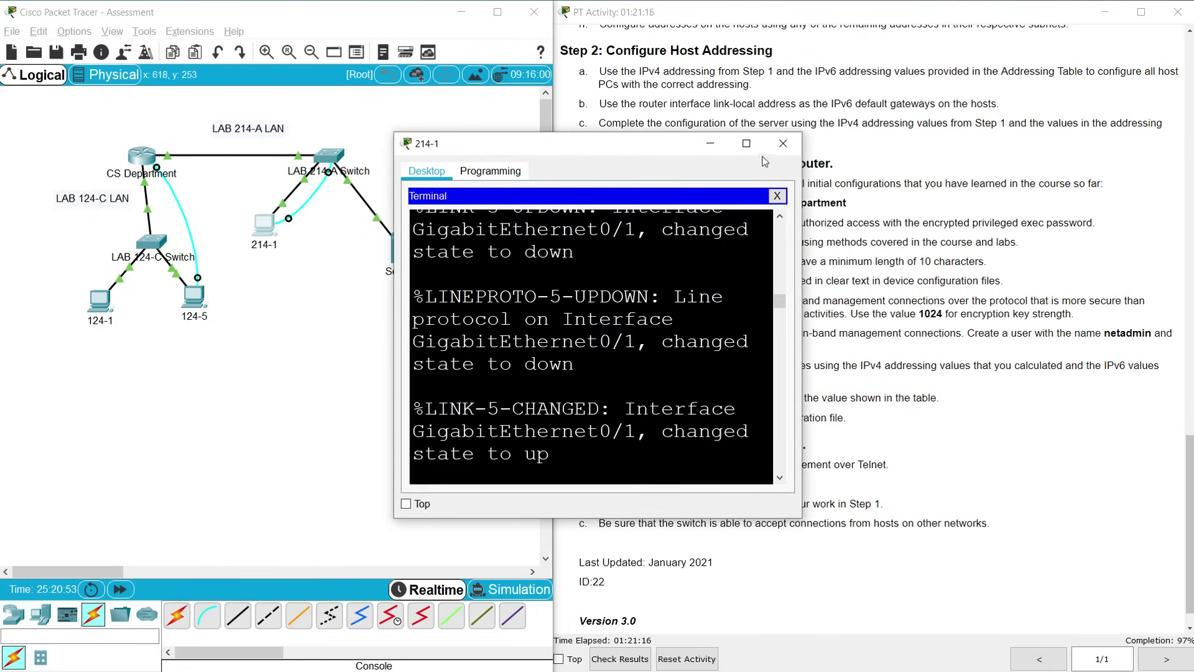
drag(801, 350, 912, 356)
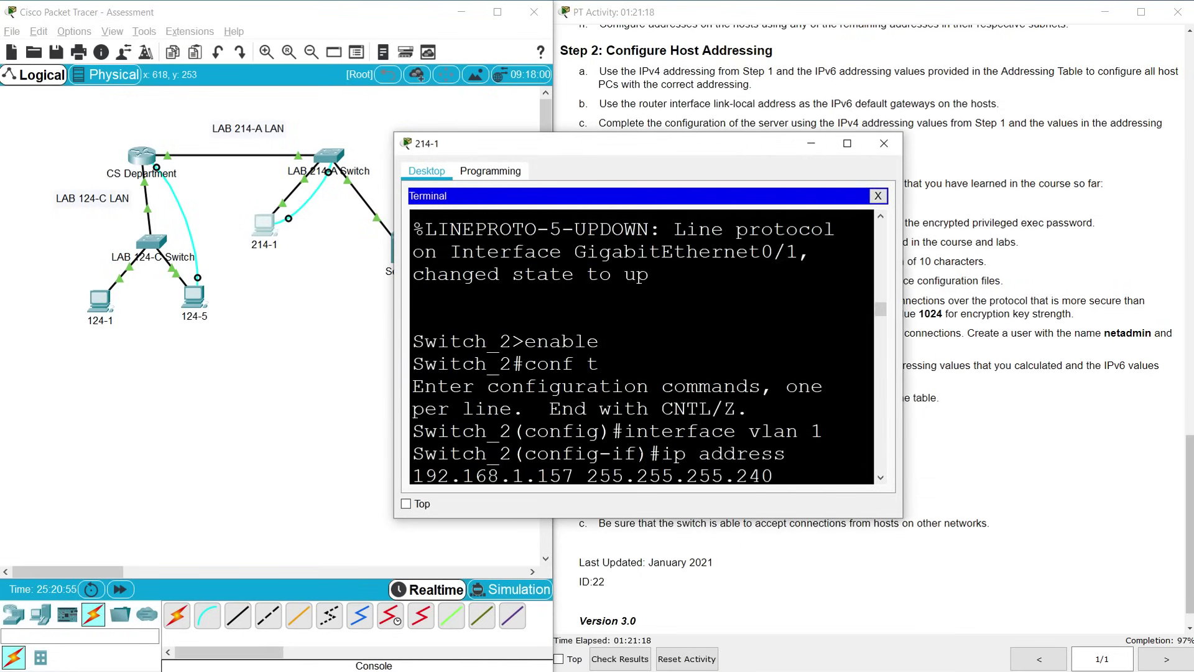
key(Return)
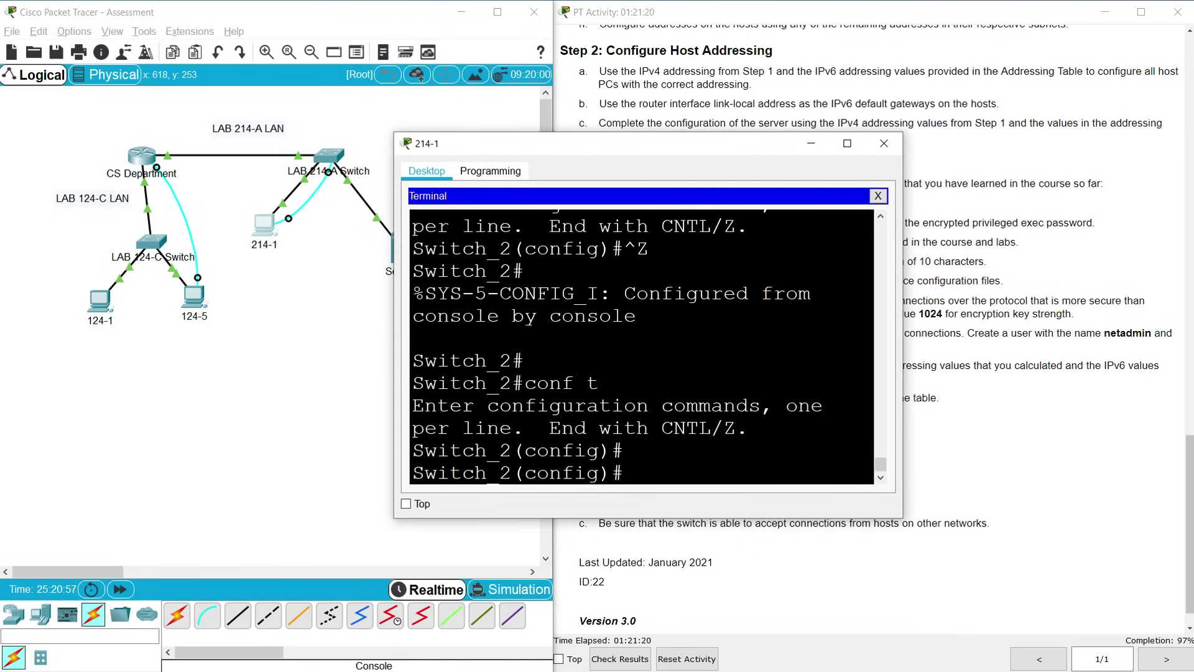
Set a VTY password and require login on lines vty 0 15
text(line vty 0 )
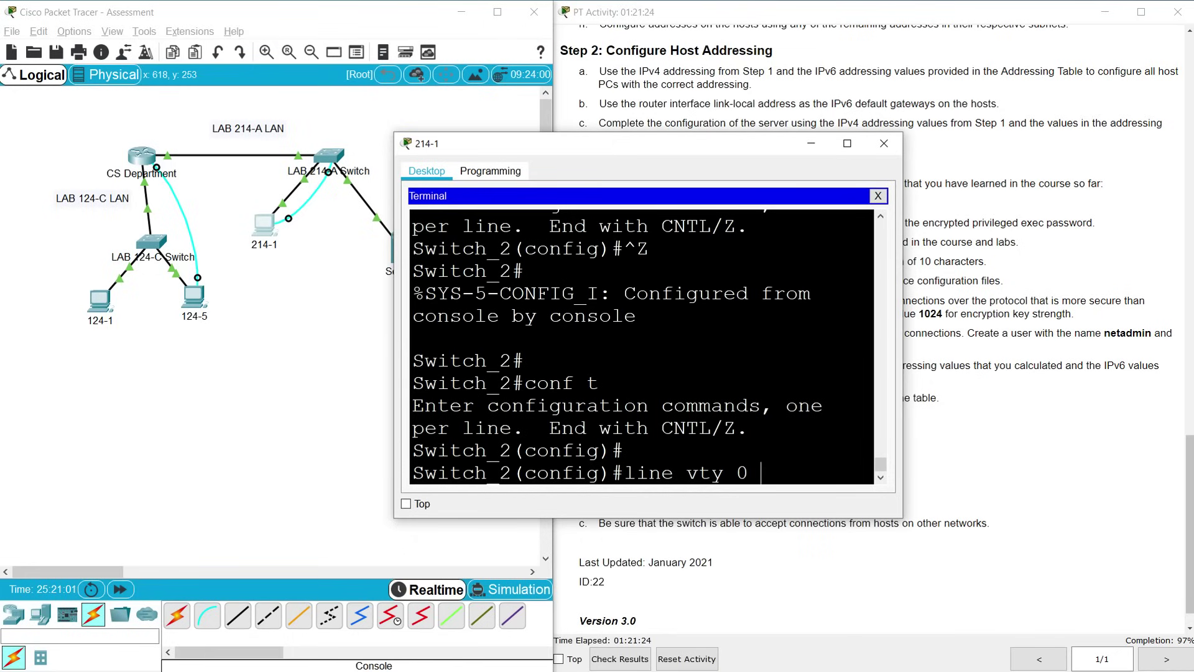
text(15)
key(Return)
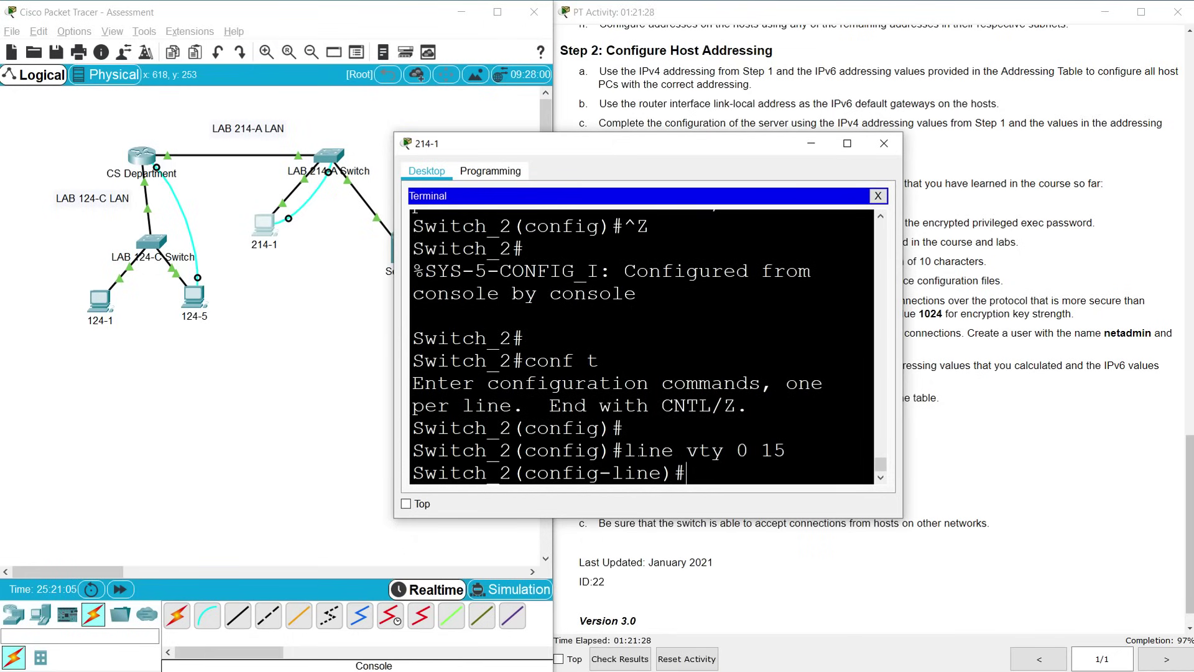
text(password cis)
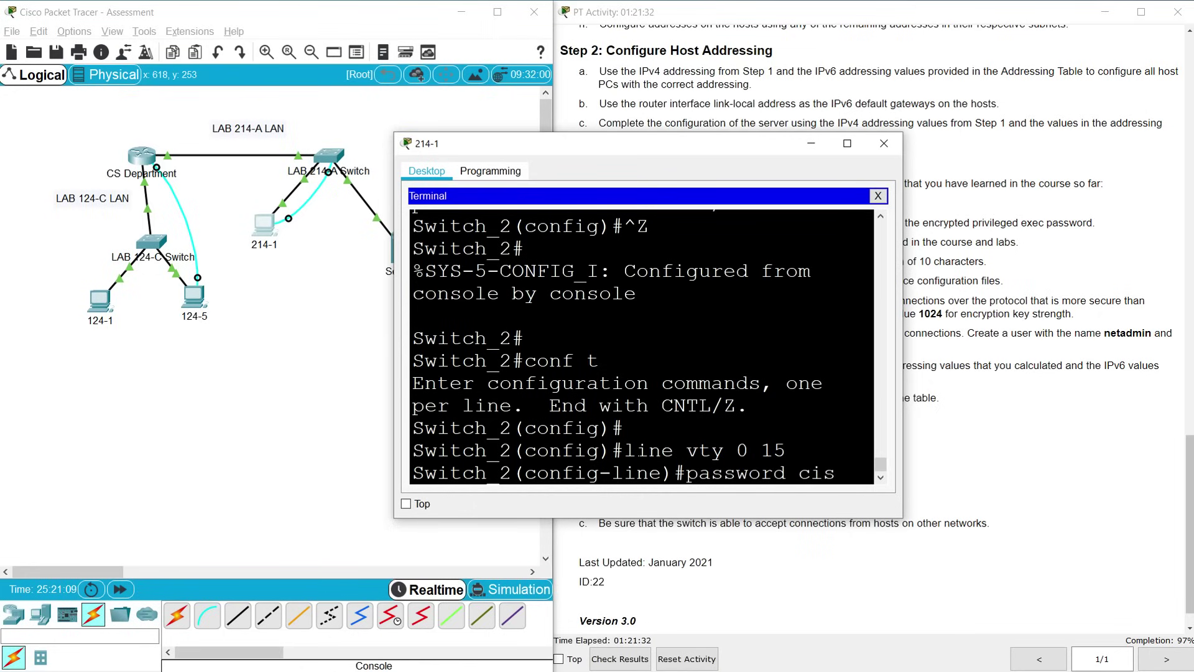
text(co12345)
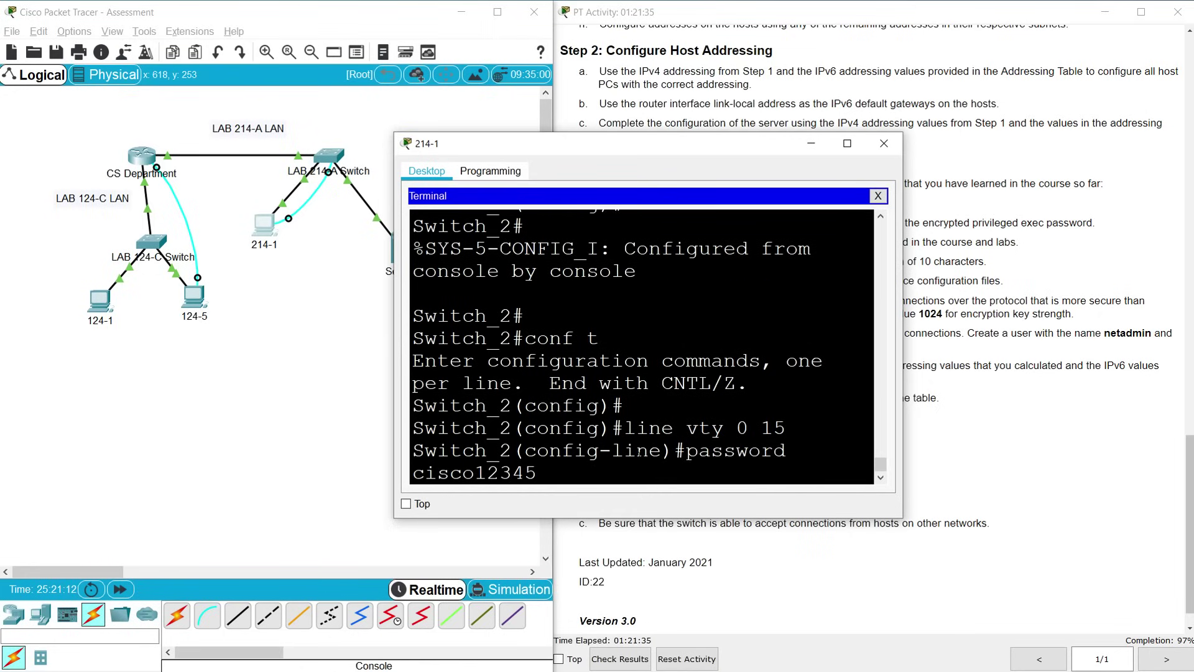
key(Return)
text(login)
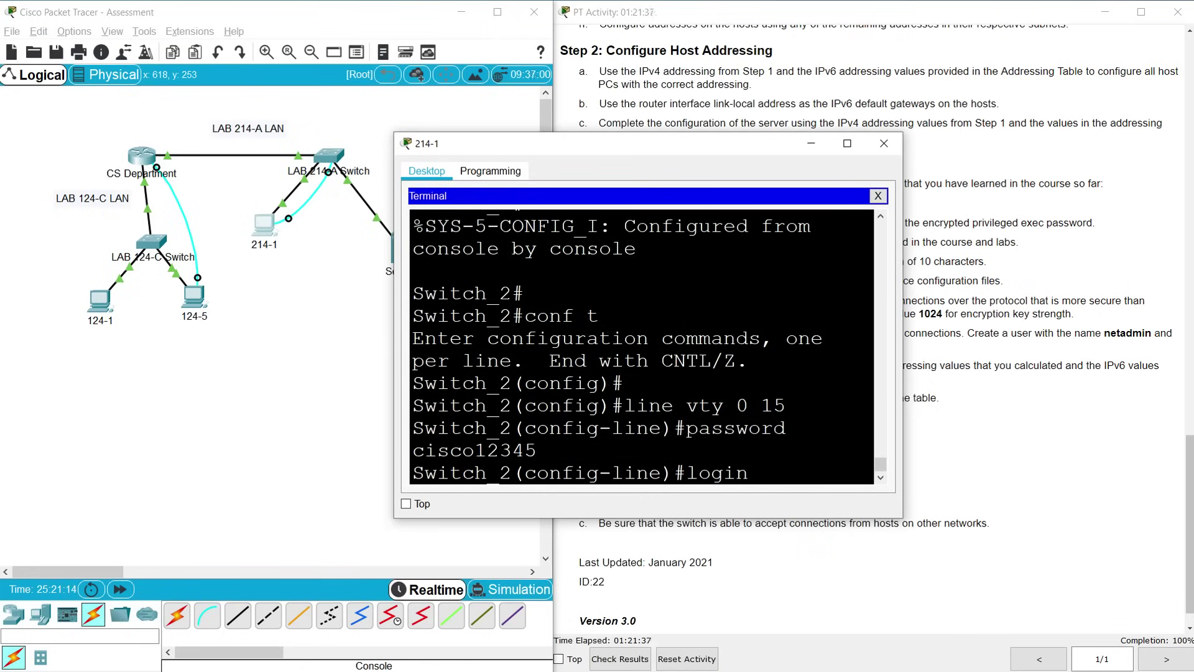
key(Return)
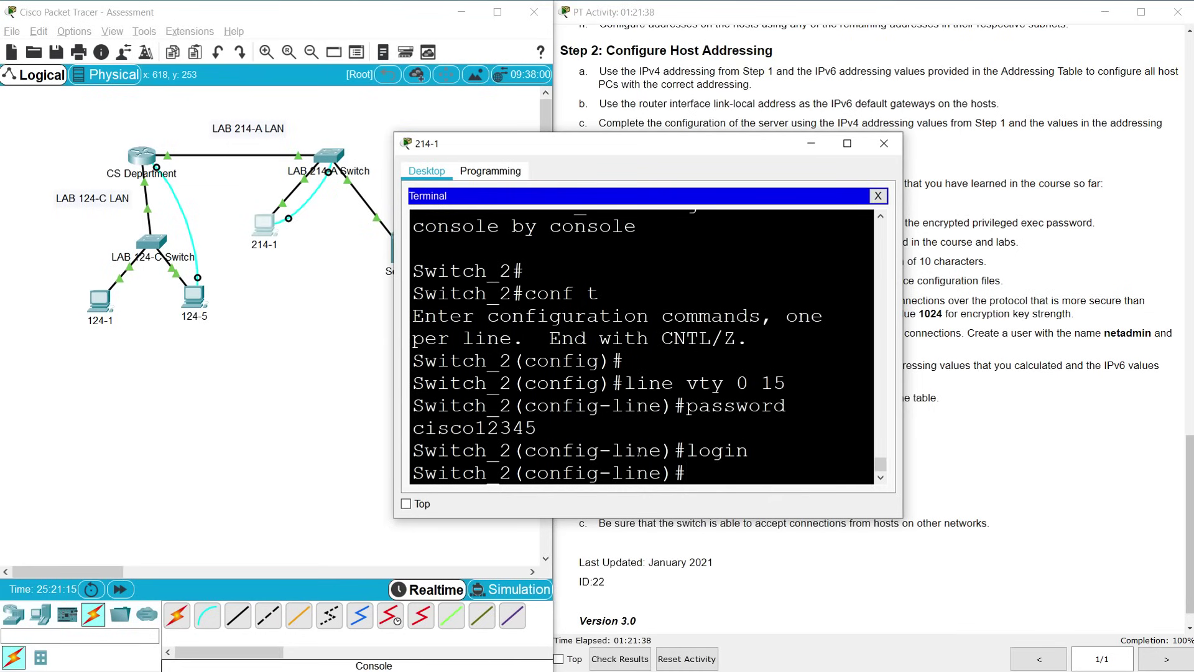
Save the switch's running config to startup-config with copy run start
text(end)
key(Return)
text(copy run start)
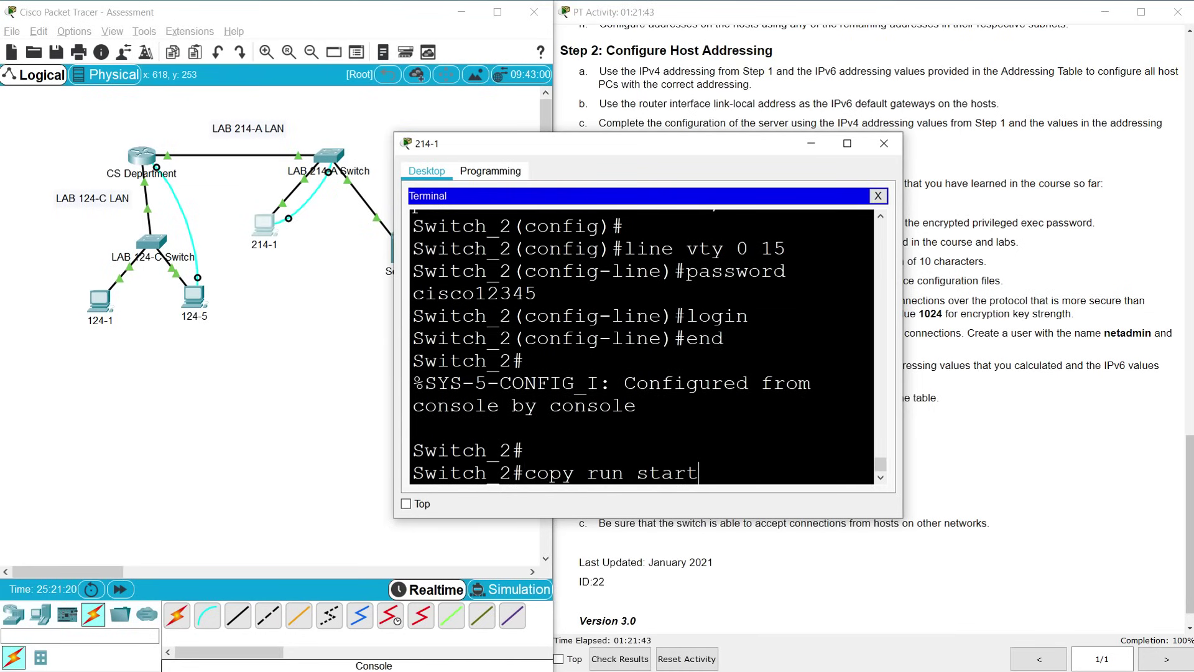
key(Return)
key(Return)
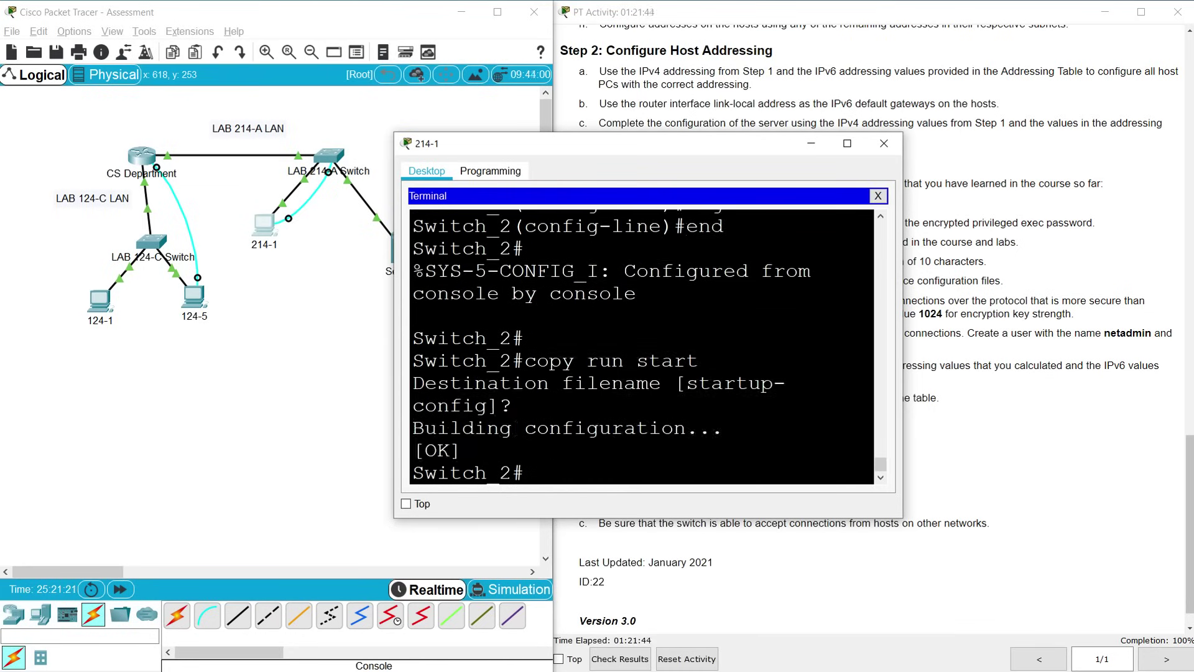
click(884, 143)
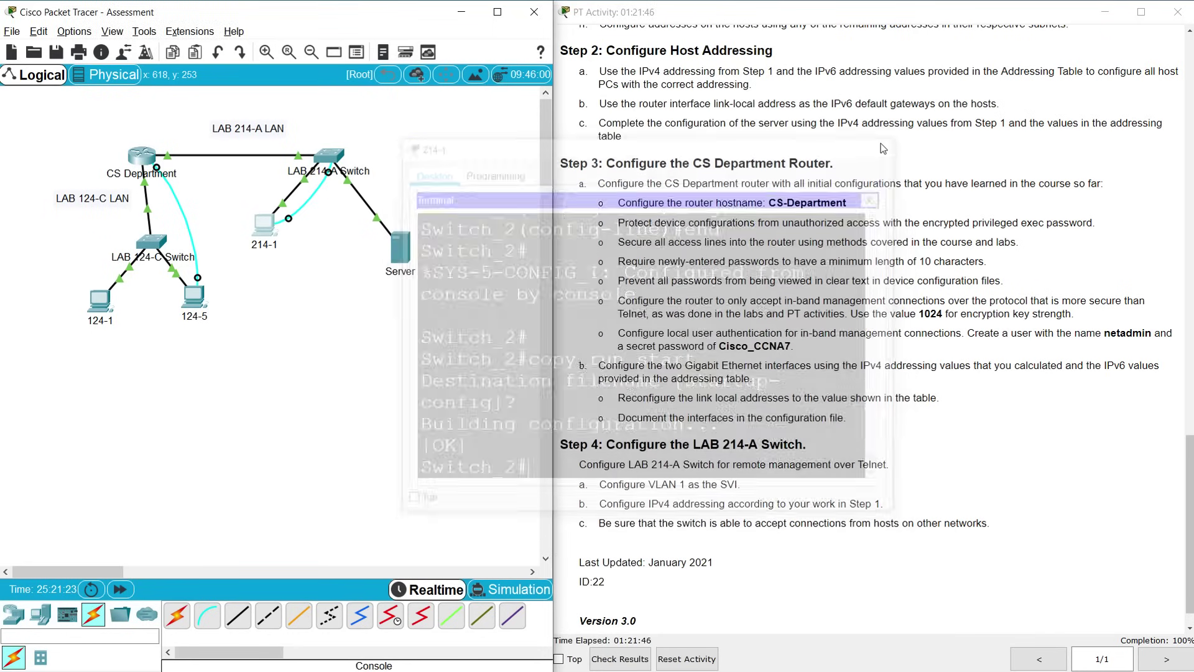